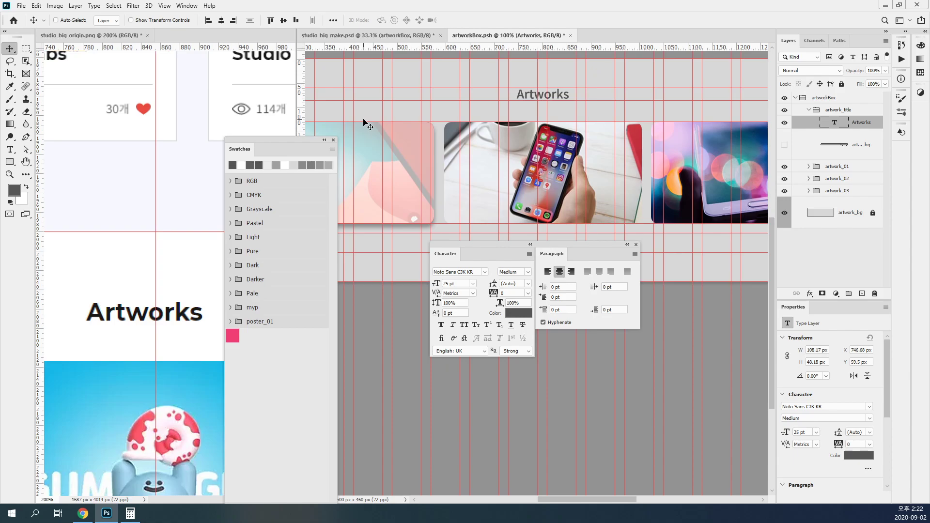
Save artworkBox.psb, then select its Artworks text layer and widen the layer list to show full layer names.
{"action": "key", "text": "ctrl+s"}
{"action": "left_click", "coordinate": [867, 246]}
{"action": "left_click", "coordinate": [810, 111]}
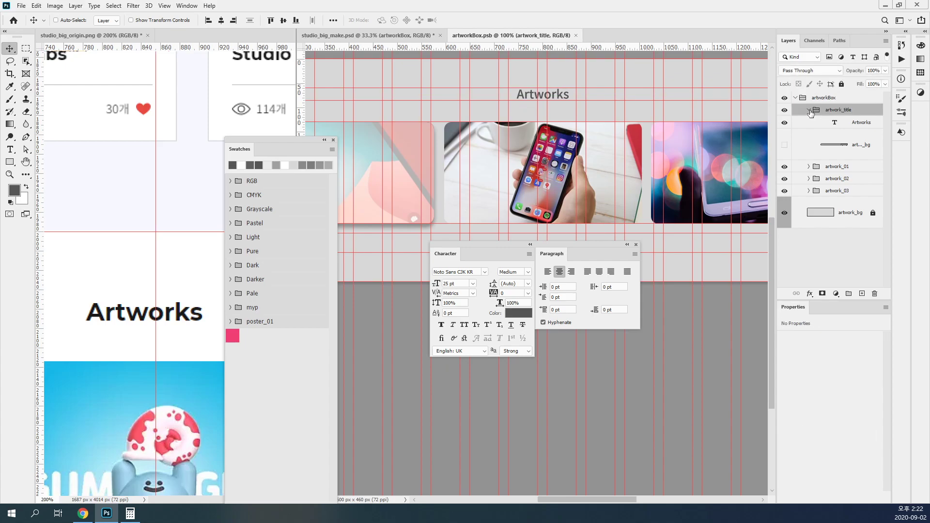
{"action": "left_click", "coordinate": [862, 125]}
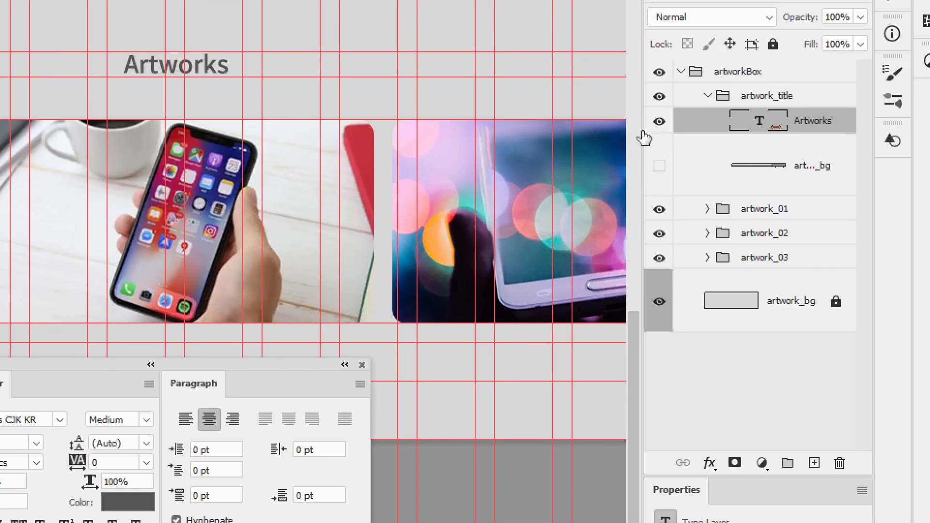
{"action": "left_click_drag", "start_coordinate": [630, 129], "coordinate": [357, 111]}
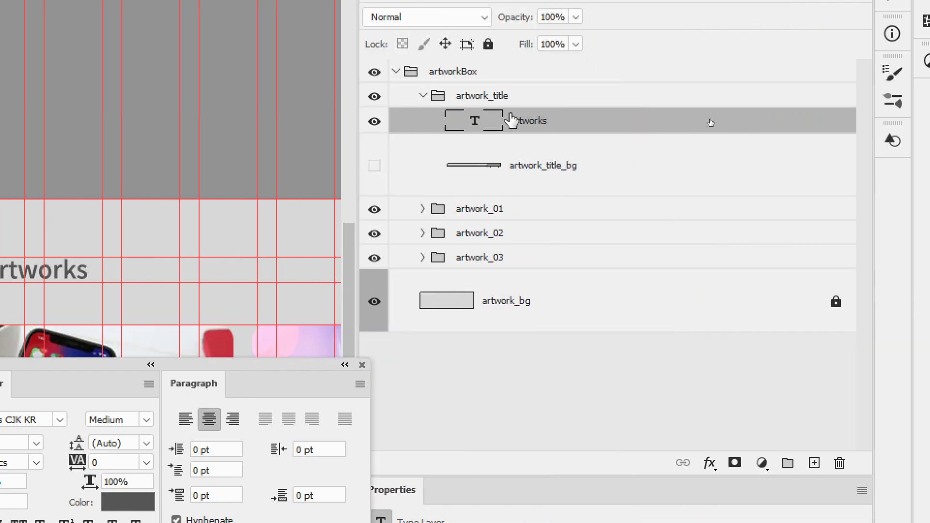
Show the artwork_title_bg layer behind the Artworks title and hide it again.
{"action": "left_click", "coordinate": [643, 147]}
{"action": "left_click", "coordinate": [375, 166]}
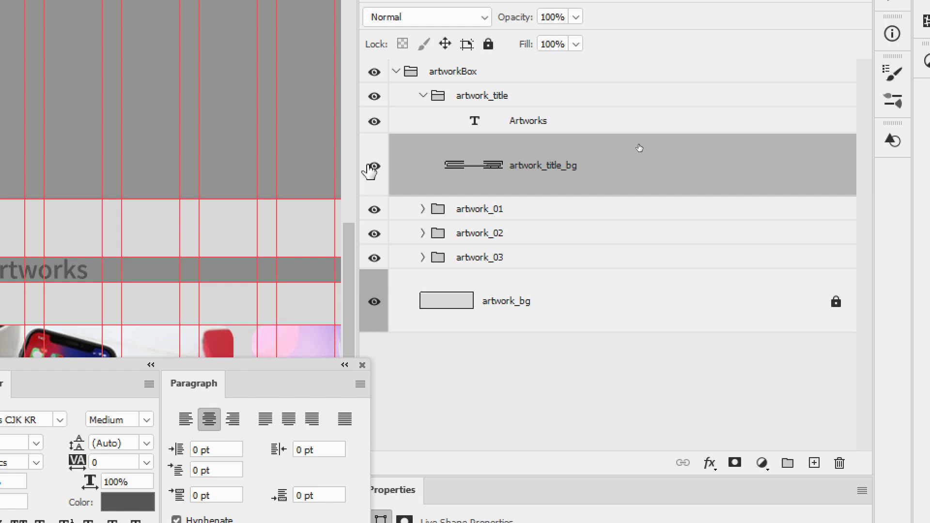
{"action": "left_click", "coordinate": [371, 167]}
Copy the Artworks title text from artworkBox.psb into studio_big_make.psd.
{"action": "left_click", "coordinate": [543, 127]}
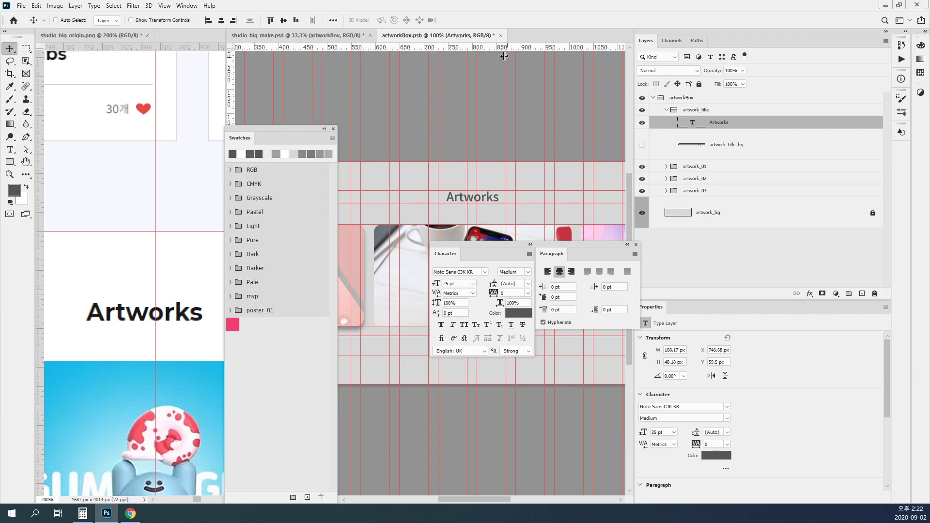
{"action": "left_click_drag", "start_coordinate": [454, 199], "coordinate": [522, 119]}
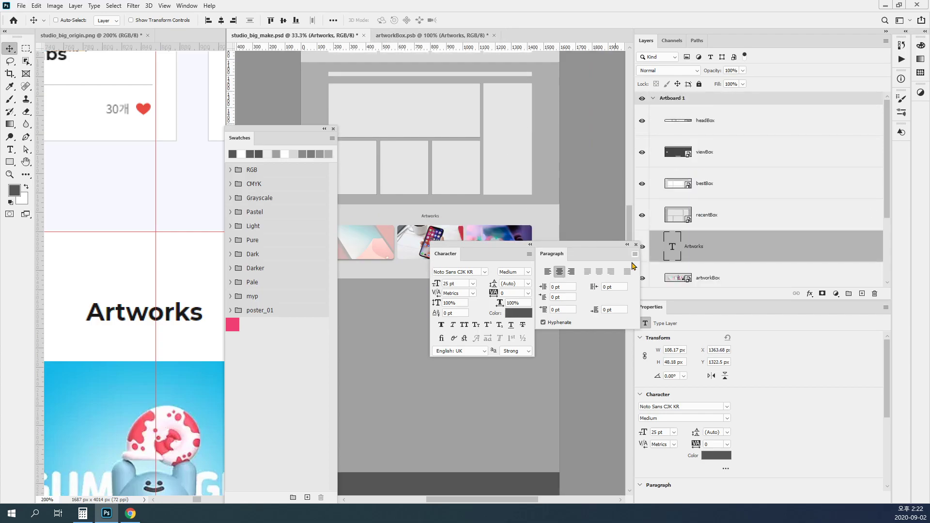
Dock the Paragraph and Character panels as icons and move the Swatches panel off the studio_big_make.psd canvas.
{"action": "left_click_drag", "start_coordinate": [557, 253], "coordinate": [917, 108]}
{"action": "left_click_drag", "start_coordinate": [445, 254], "coordinate": [918, 116]}
{"action": "scroll", "coordinate": [710, 224], "scroll_direction": "down", "scroll_amount": 2}
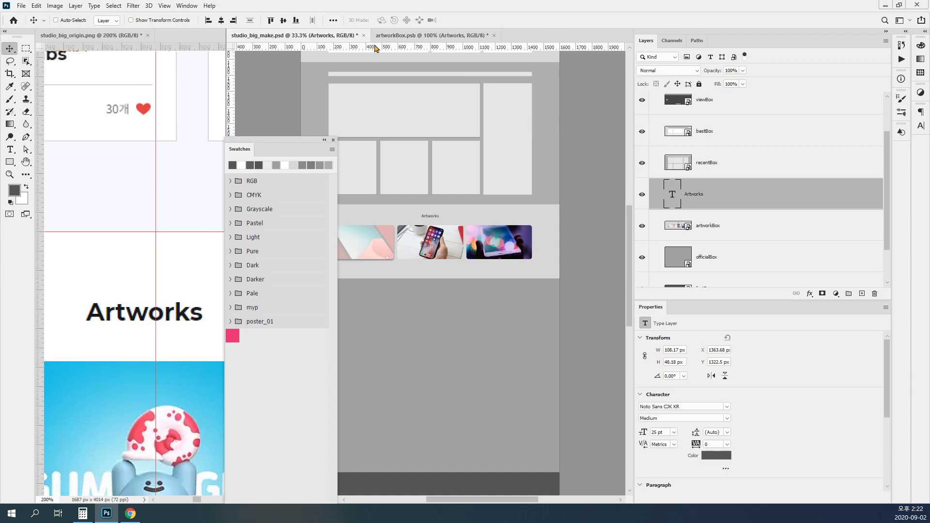
{"action": "left_click", "coordinate": [386, 35]}
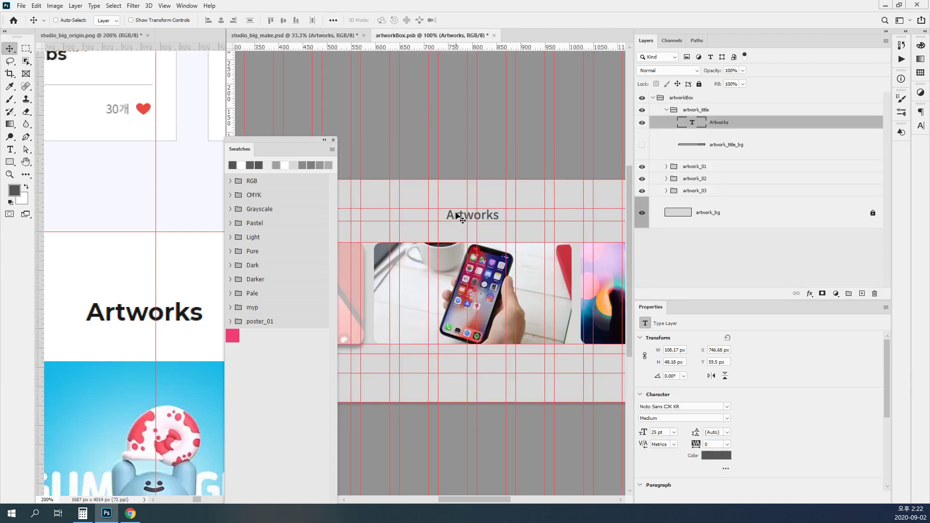
{"action": "left_click", "coordinate": [315, 34]}
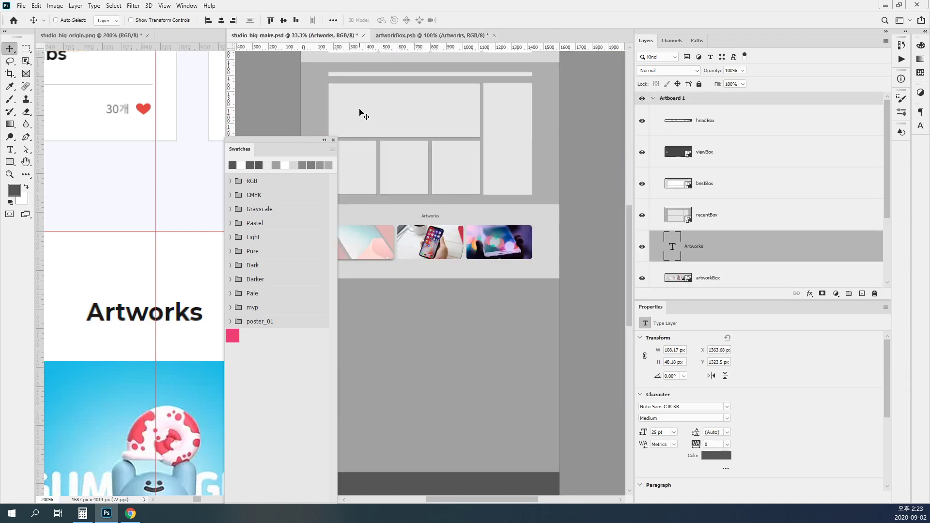
{"action": "left_click_drag", "start_coordinate": [288, 146], "coordinate": [150, 118]}
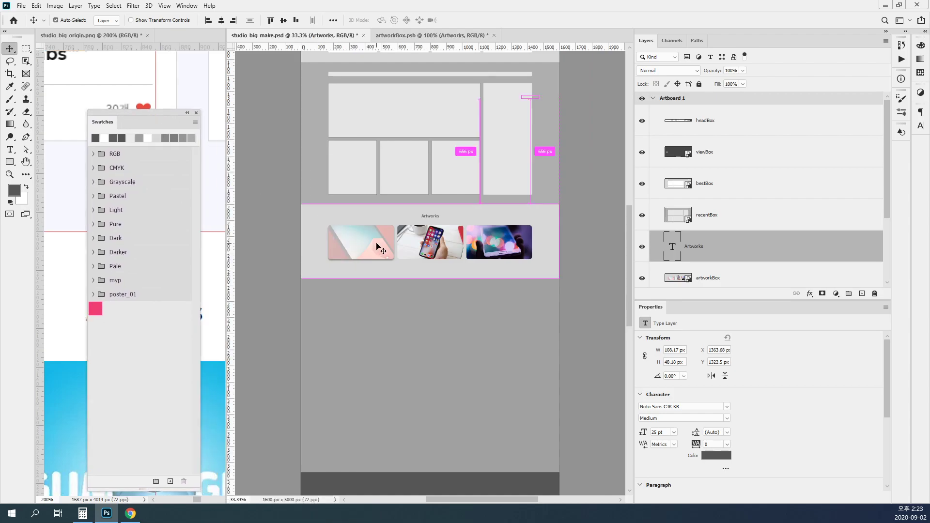
Move the copied Artworks text inside the tall pale column of the recent section and bring its layer to the front.
{"action": "key", "text": "ctrl+minus"}
{"action": "key", "text": "ctrl+minus"}
{"action": "left_click", "coordinate": [642, 247]}
{"action": "left_click", "coordinate": [642, 248]}
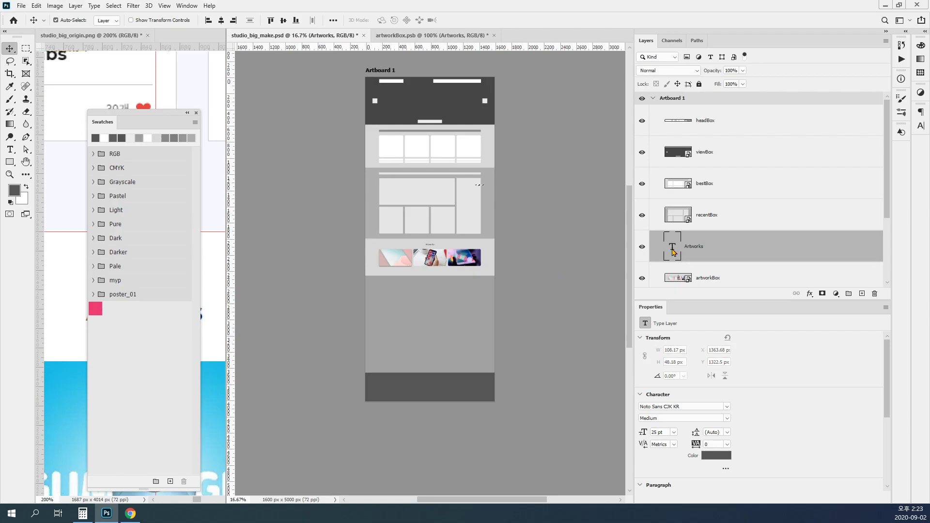
{"action": "key", "text": "ctrl+t"}
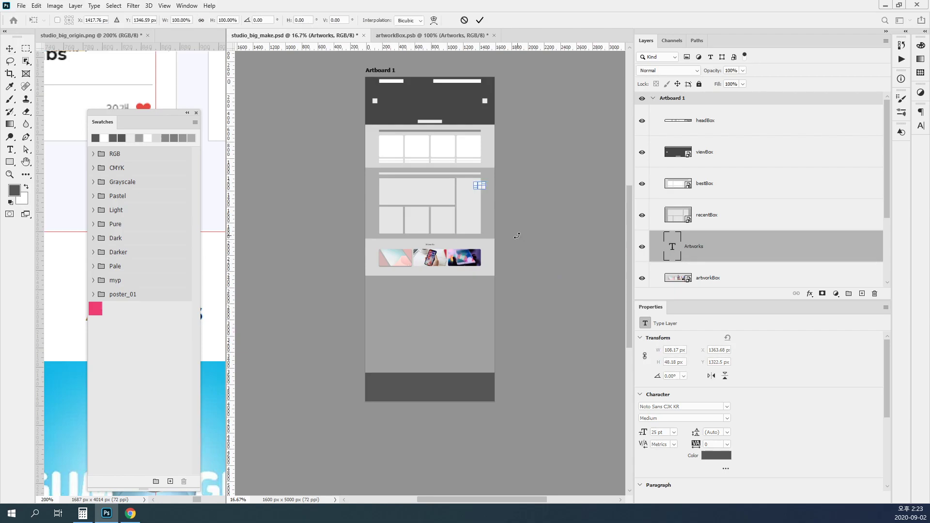
{"action": "left_click_drag", "start_coordinate": [477, 192], "coordinate": [555, 271]}
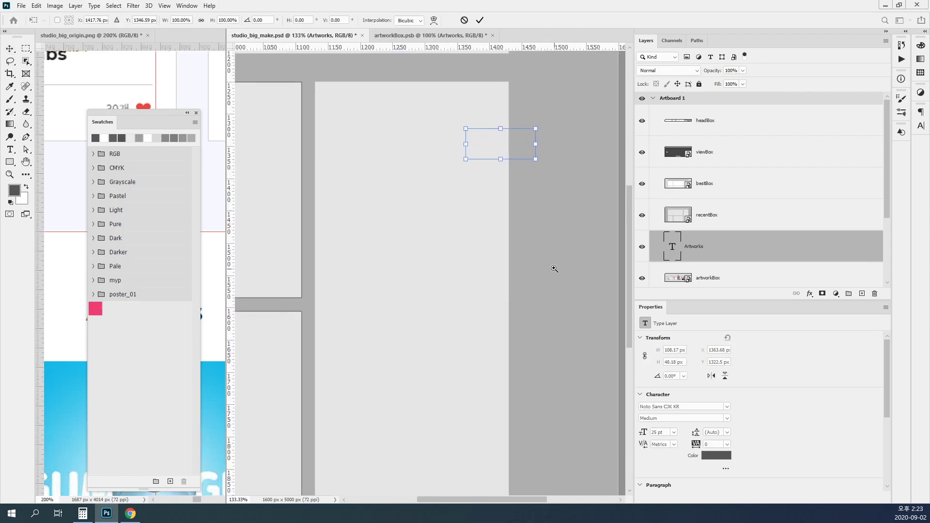
{"action": "left_click_drag", "start_coordinate": [523, 146], "coordinate": [463, 238]}
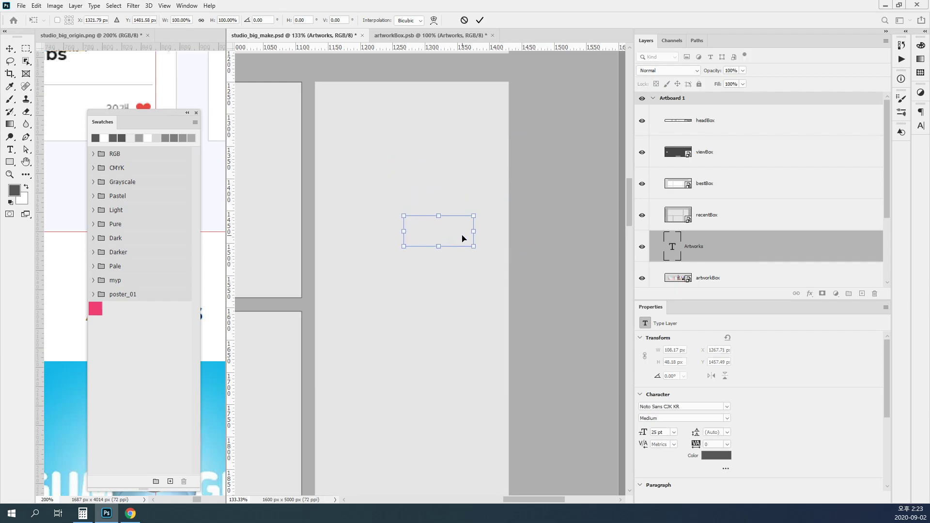
{"action": "key", "text": "Return"}
{"action": "key", "text": "ctrl+shift+bracketright"}
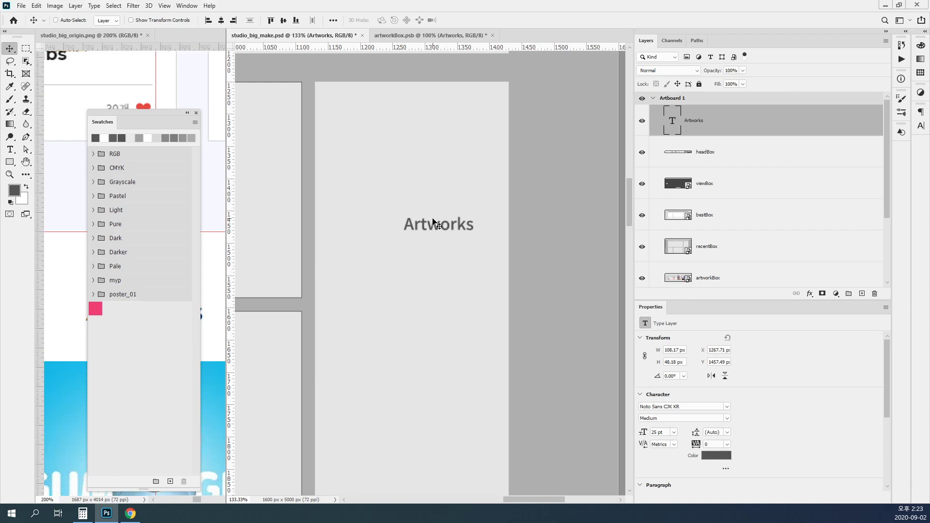
{"action": "left_click_drag", "start_coordinate": [436, 168], "coordinate": [503, 189]}
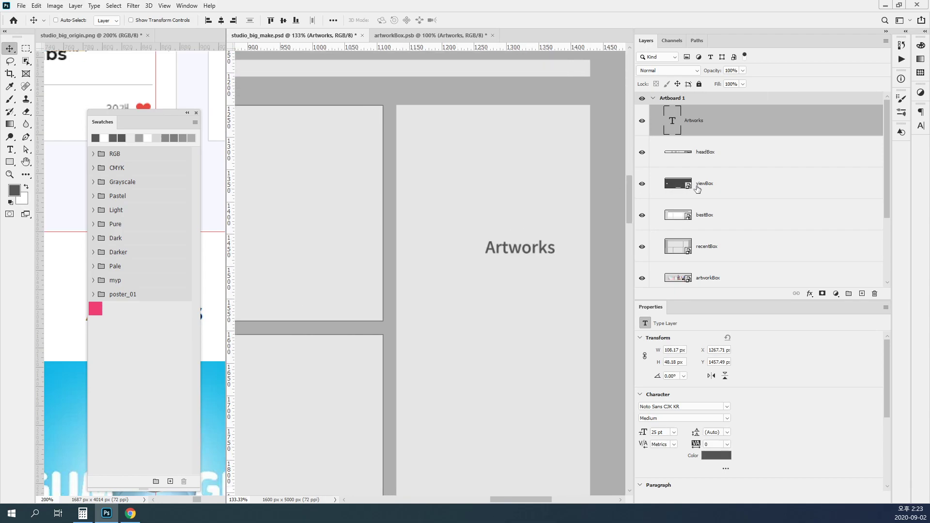
Open the contents of the recentBox smart object from studio_big_make.psd.
{"action": "left_click", "coordinate": [702, 218]}
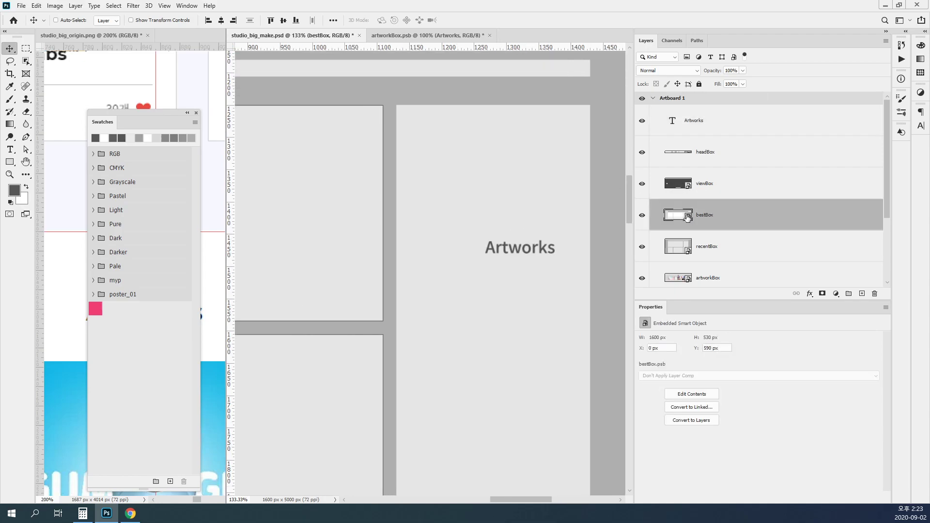
{"action": "left_click", "coordinate": [715, 250]}
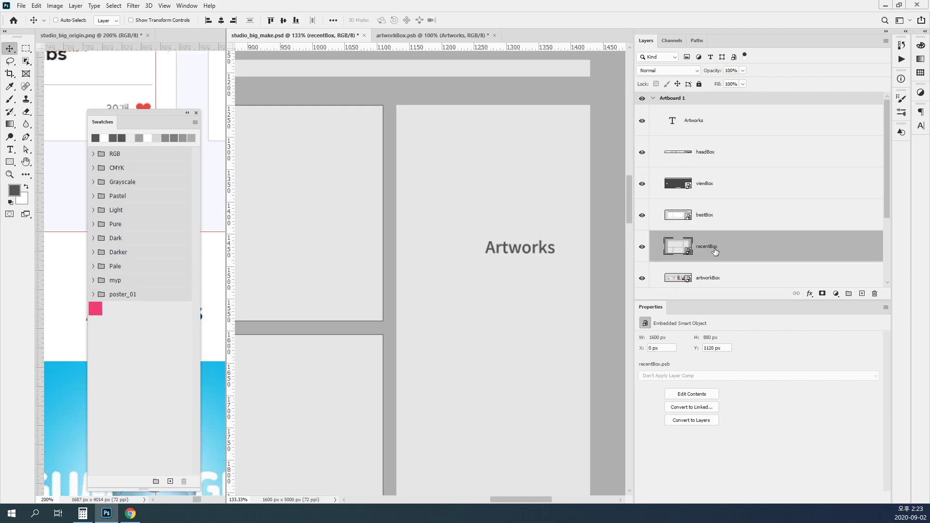
{"action": "left_click", "coordinate": [710, 221]}
{"action": "scroll", "coordinate": [715, 250], "scroll_direction": "down", "scroll_amount": 1}
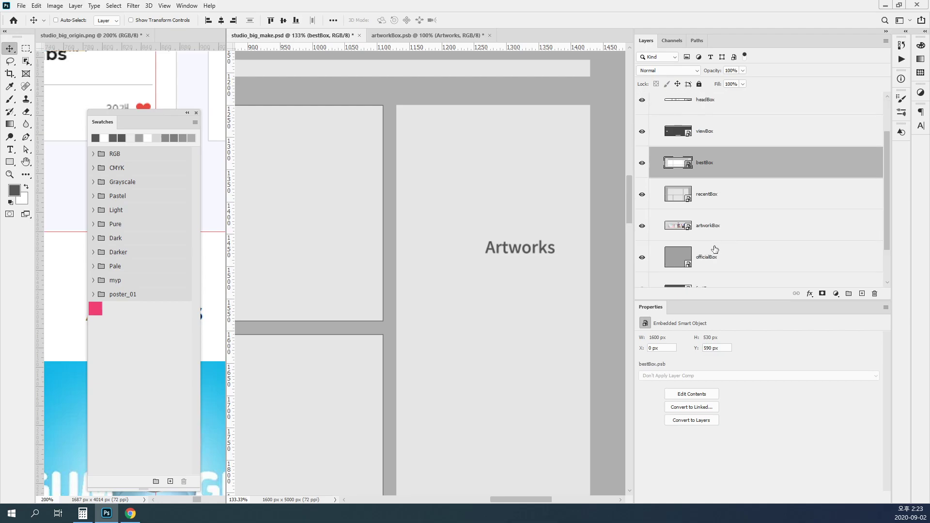
{"action": "left_click", "coordinate": [733, 257]}
{"action": "left_click", "coordinate": [721, 231]}
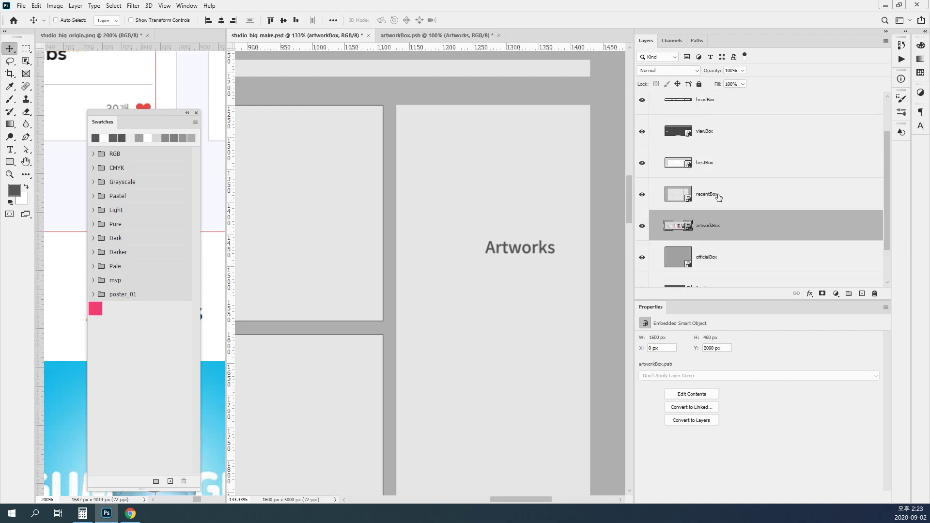
{"action": "left_click", "coordinate": [672, 192]}
{"action": "double_click", "coordinate": [678, 194]}
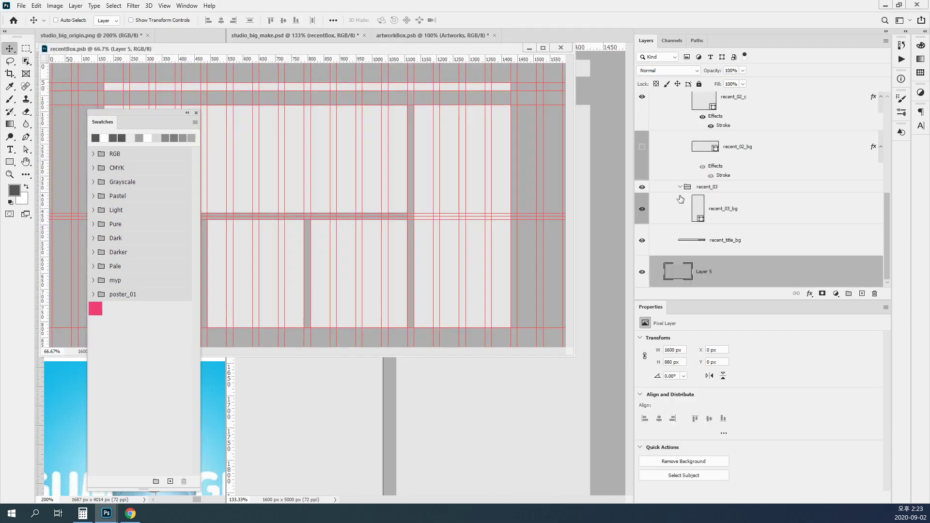
Arrange the recentBox.psb window below the Artworks title in artworkBox.psb and copy that title text into recentBox.psb.
{"action": "left_click_drag", "start_coordinate": [334, 50], "coordinate": [335, 59]}
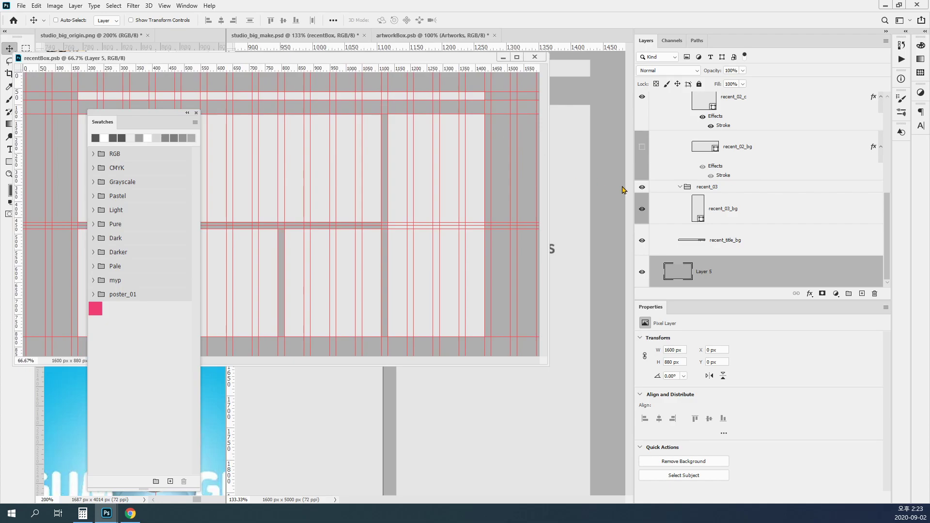
{"action": "left_click", "coordinate": [604, 222]}
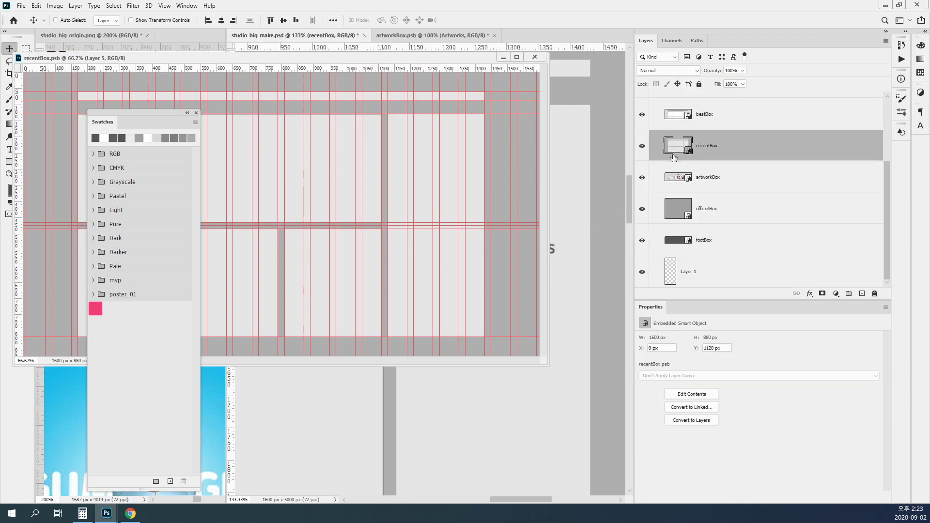
{"action": "left_click", "coordinate": [699, 183]}
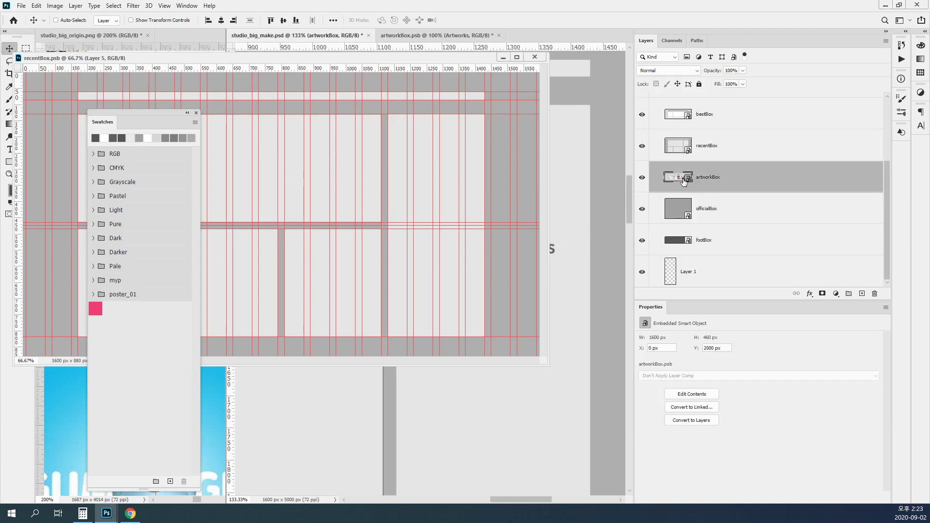
{"action": "left_click", "coordinate": [446, 37]}
{"action": "left_click_drag", "start_coordinate": [425, 63], "coordinate": [503, 276]}
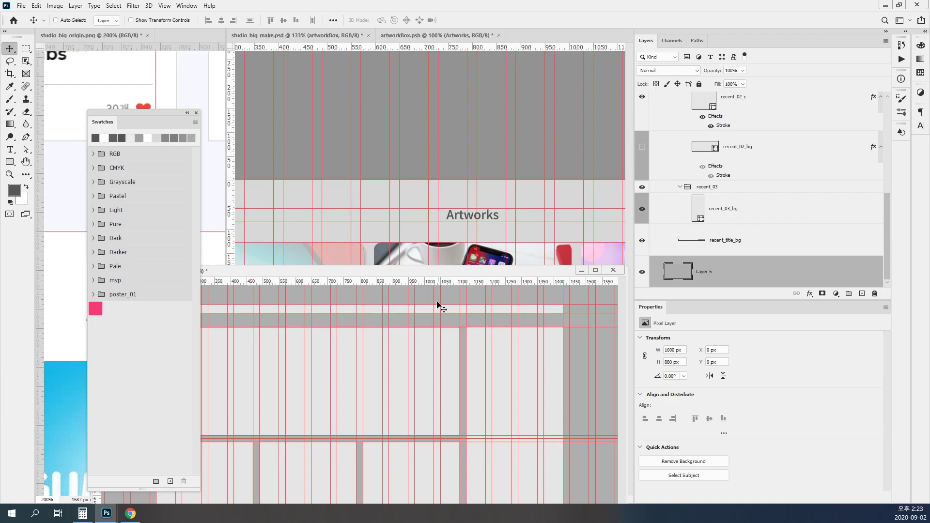
{"action": "left_click", "coordinate": [506, 199]}
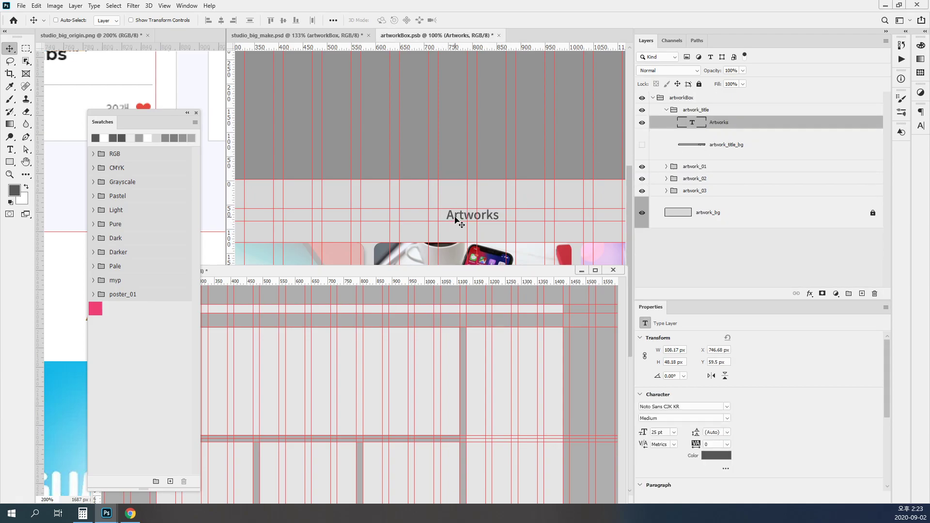
{"action": "left_click_drag", "start_coordinate": [463, 219], "coordinate": [361, 321]}
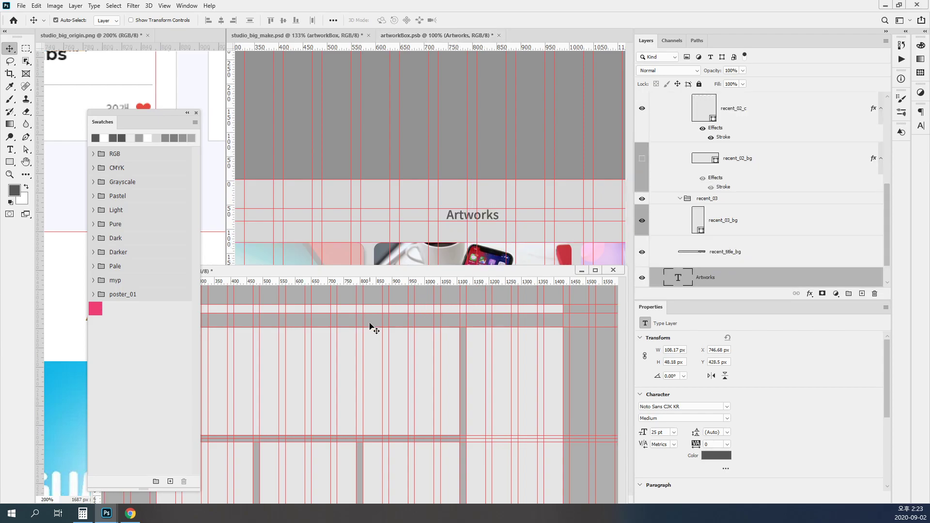
Move the Artworks text layer to the top of the recent_title group in recentBox.psb.
{"action": "left_click_drag", "start_coordinate": [391, 271], "coordinate": [386, 94]}
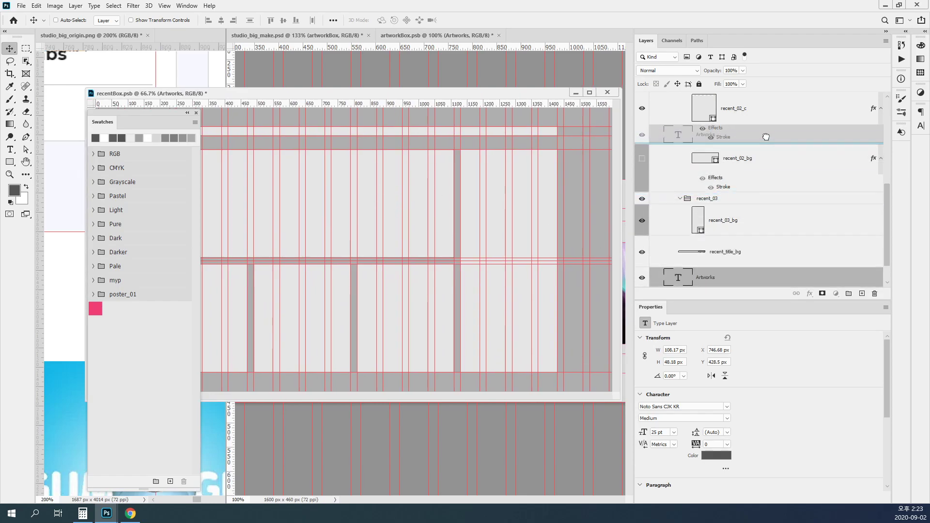
{"action": "scroll", "coordinate": [756, 199], "scroll_direction": "up", "scroll_amount": 10}
{"action": "scroll", "coordinate": [746, 219], "scroll_direction": "down", "scroll_amount": 3}
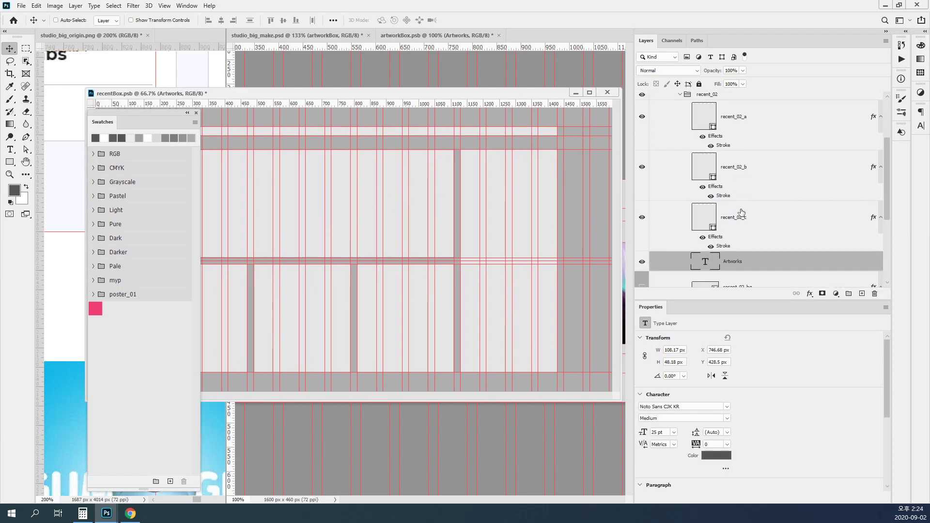
{"action": "key", "text": "ctrl+shift+]"}
{"action": "scroll", "coordinate": [745, 200], "scroll_direction": "up", "scroll_amount": 2}
{"action": "scroll", "coordinate": [746, 197], "scroll_direction": "up", "scroll_amount": 2}
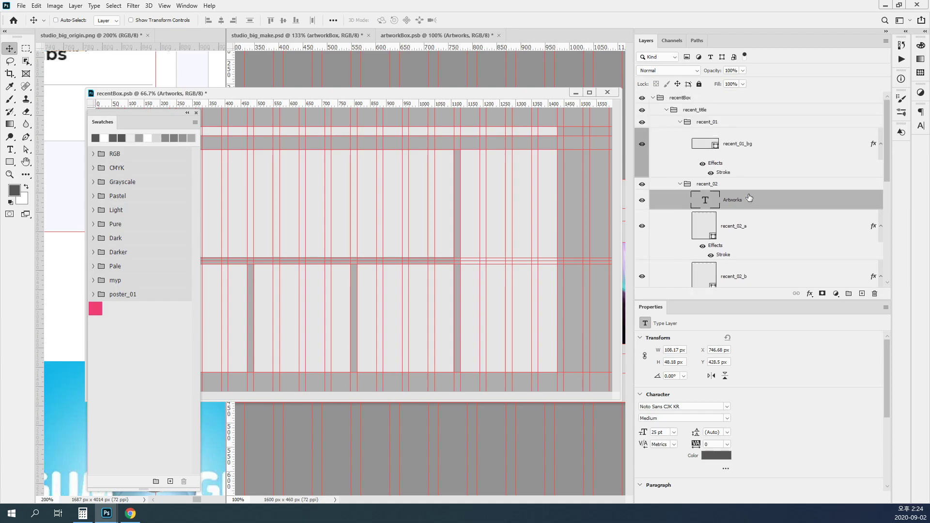
{"action": "key", "text": "ctrl+shift+]"}
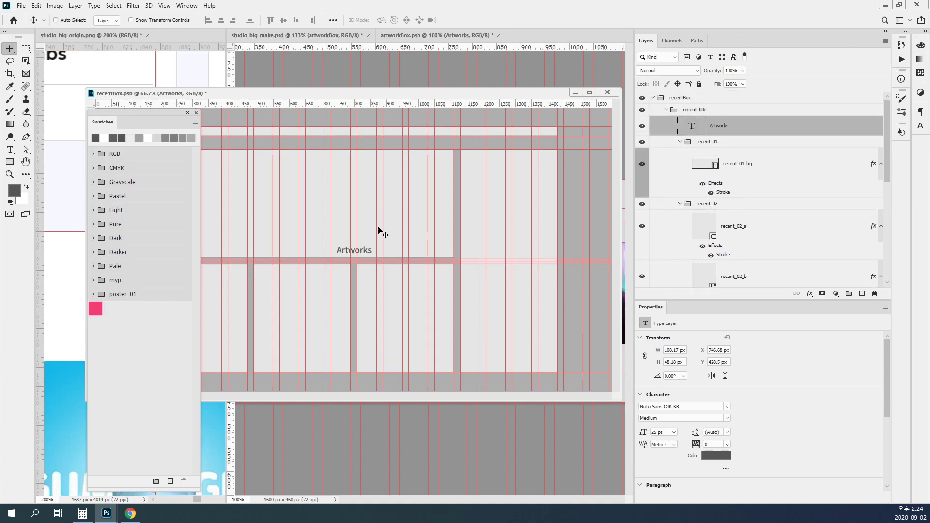
Position the Artworks text over the pale title bar of recentBox.psb at Y 60.5 px.
{"action": "scroll", "coordinate": [360, 255], "scroll_direction": "up", "scroll_amount": 2}
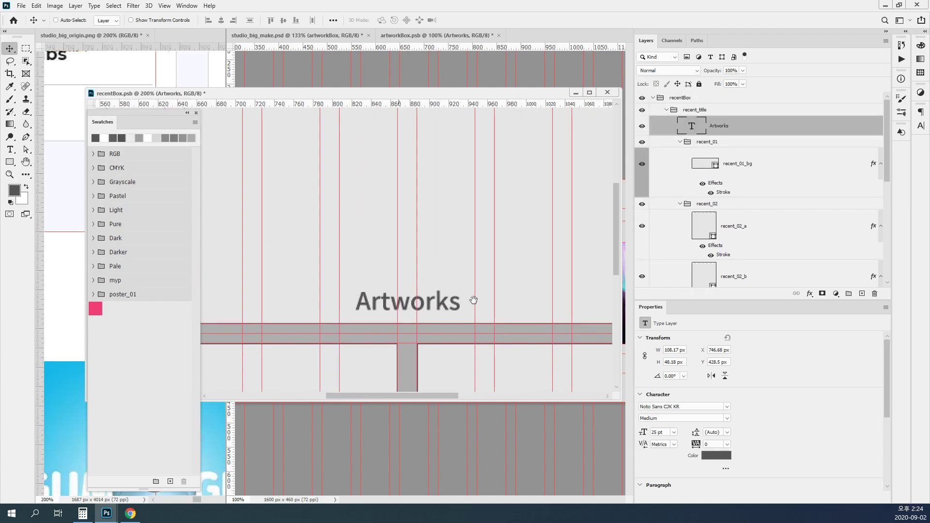
{"action": "left_click_drag", "start_coordinate": [444, 297], "coordinate": [433, 179]}
{"action": "key", "text": "Up"}
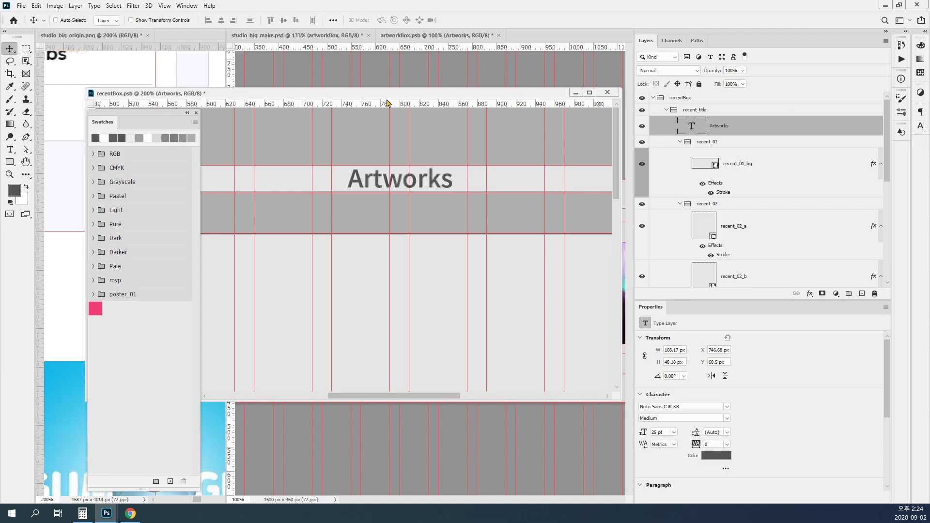
Dock the Swatches panel as an icon and open the Character settings for the Artworks text.
{"action": "left_click_drag", "start_coordinate": [96, 131], "coordinate": [918, 63]}
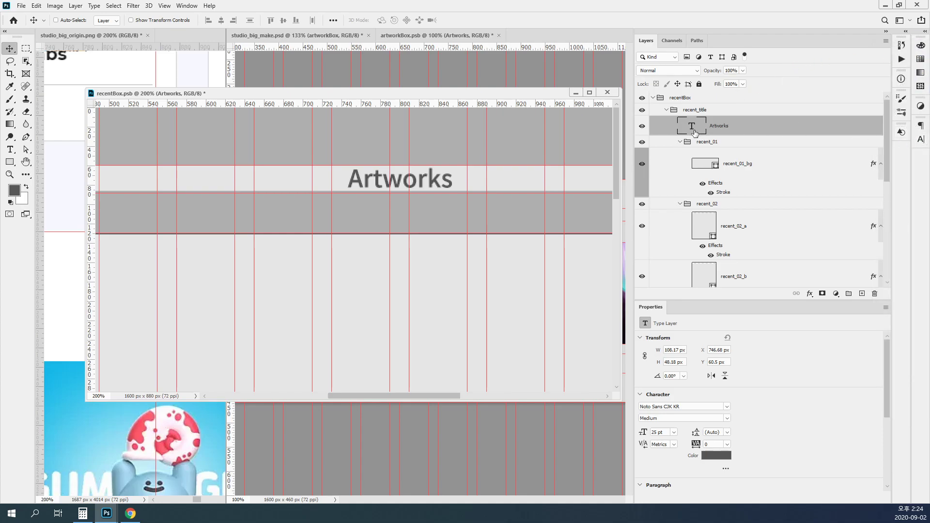
{"action": "left_click", "coordinate": [921, 139]}
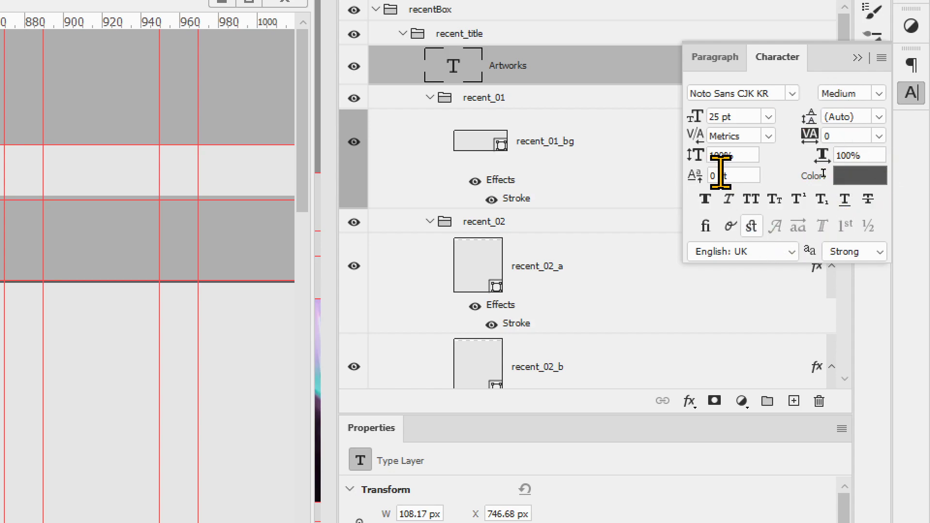
Review the Artworks text's paragraph and character settings, then view the whole recentBox.psb layout.
{"action": "left_click", "coordinate": [912, 64]}
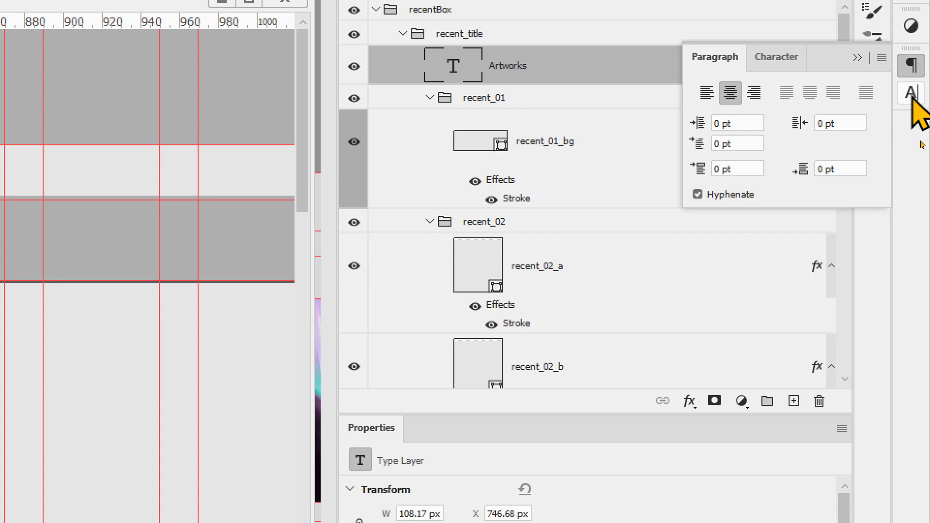
{"action": "left_click", "coordinate": [913, 95]}
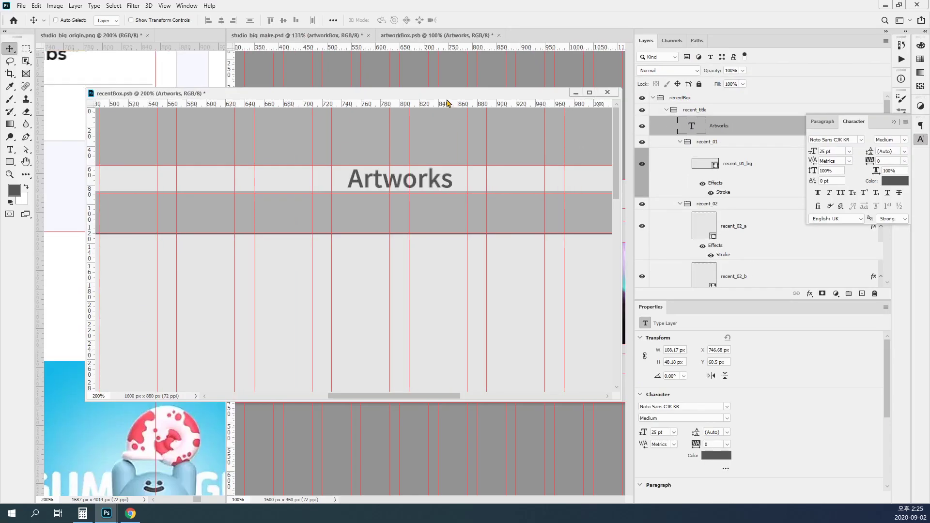
{"action": "left_click_drag", "start_coordinate": [447, 100], "coordinate": [428, 80]}
{"action": "key", "text": "ctrl+minus"}
{"action": "key", "text": "ctrl+minus"}
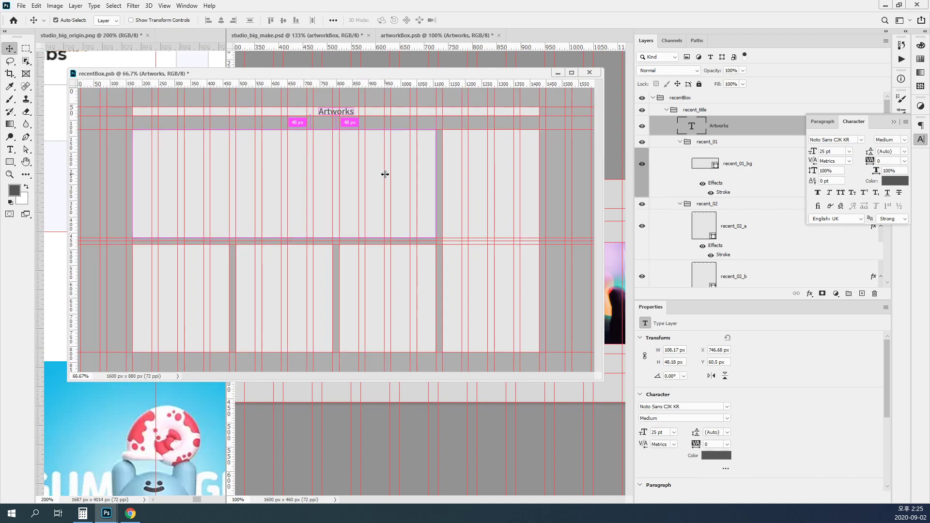
Move the Artworks text off centre along its title bar to X 996.68 px and toggle its visibility.
{"action": "left_click_drag", "start_coordinate": [347, 117], "coordinate": [427, 117]}
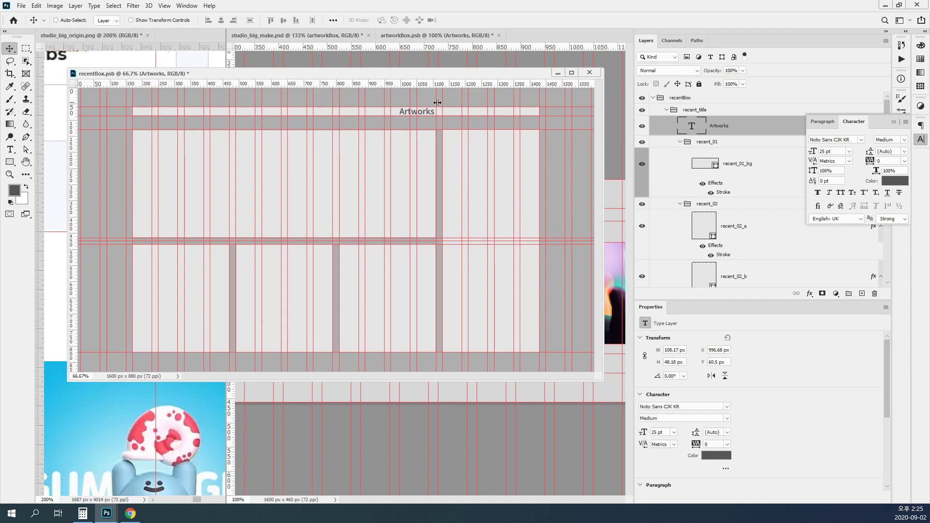
{"action": "left_click", "coordinate": [642, 126]}
{"action": "left_click", "coordinate": [642, 126]}
{"action": "left_click", "coordinate": [642, 126]}
{"action": "left_click", "coordinate": [642, 126]}
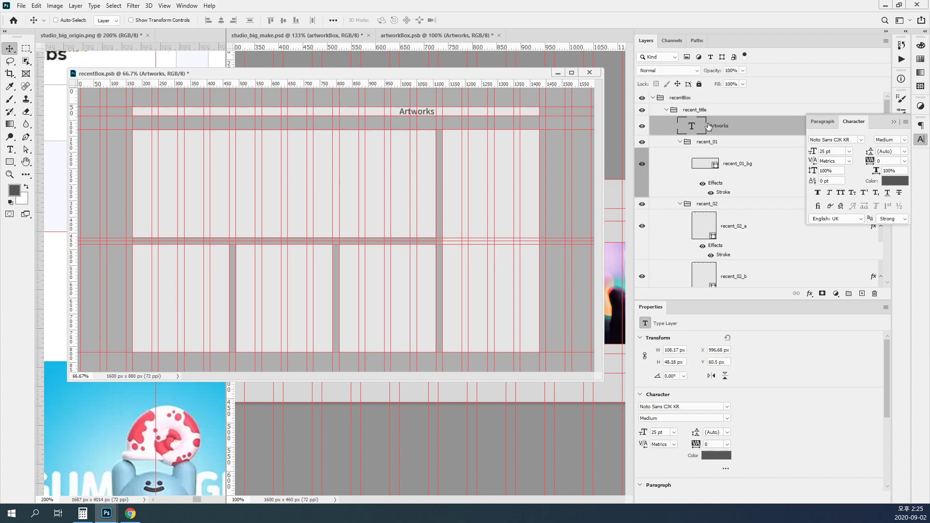
Centre the Artworks text horizontally relative to the canvas and collapse the Character settings.
{"action": "left_click", "coordinate": [333, 20]}
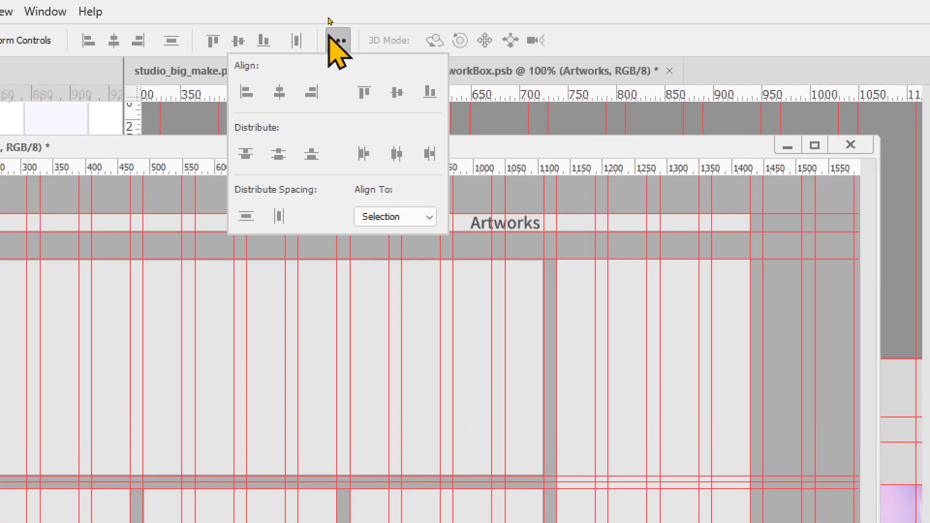
{"action": "left_click", "coordinate": [361, 108]}
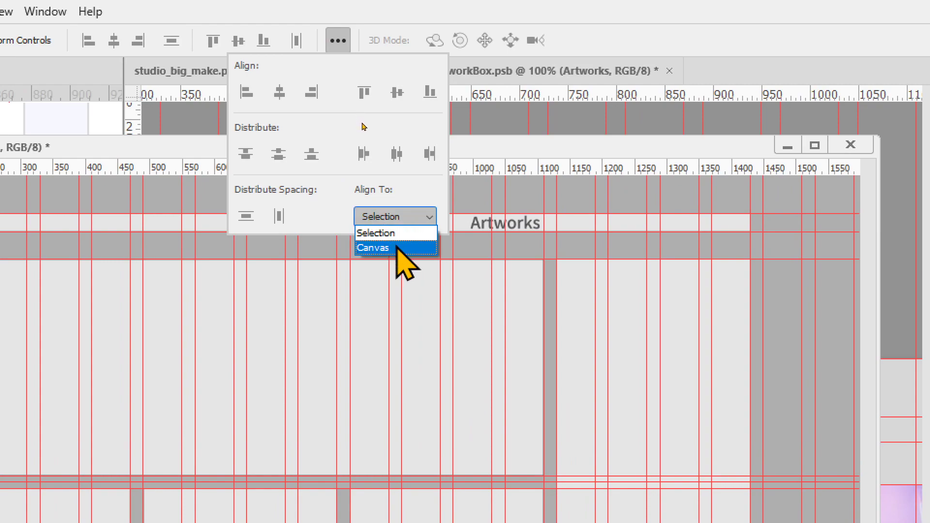
{"action": "left_click", "coordinate": [397, 248]}
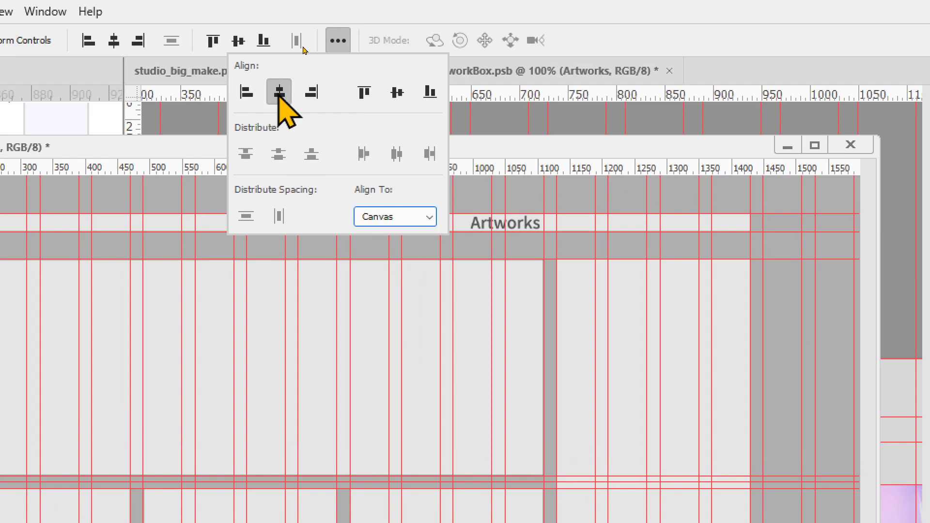
{"action": "left_click", "coordinate": [279, 92]}
{"action": "left_click", "coordinate": [338, 41]}
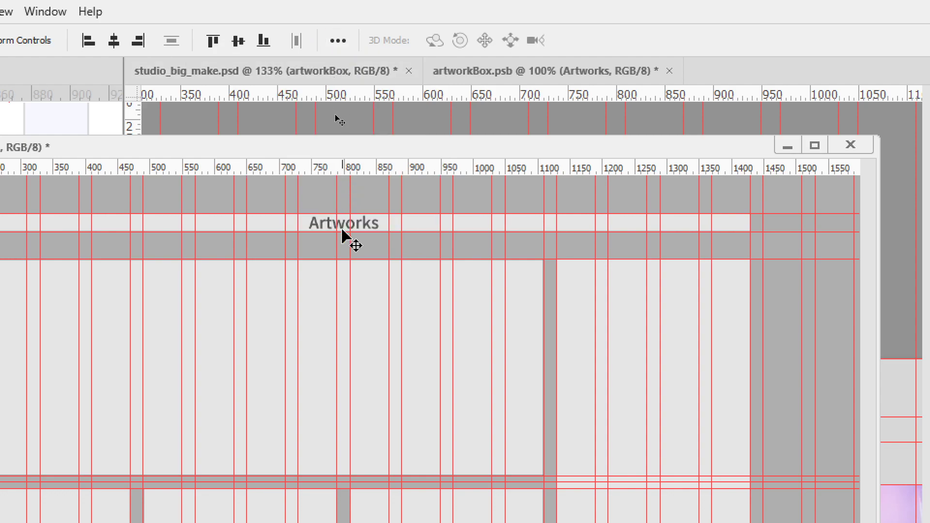
{"action": "key", "text": "ctrl"}
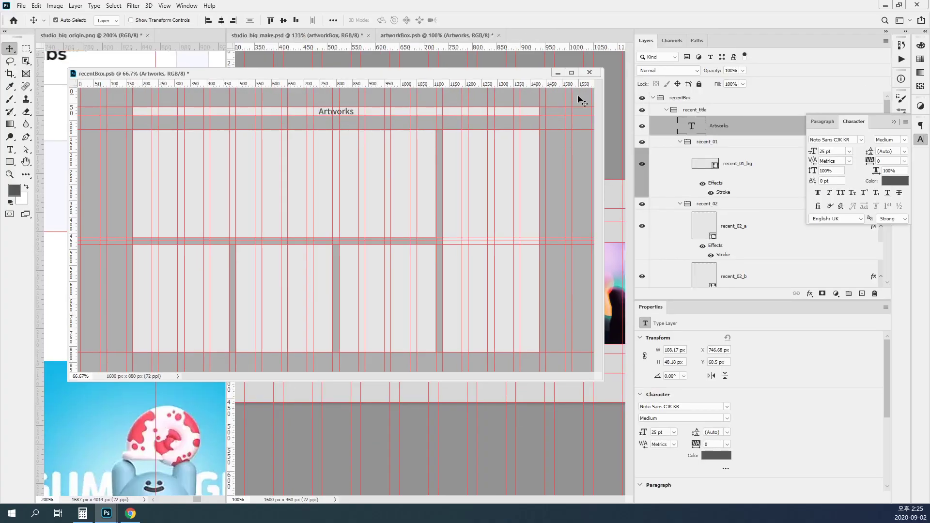
{"action": "left_click", "coordinate": [922, 142]}
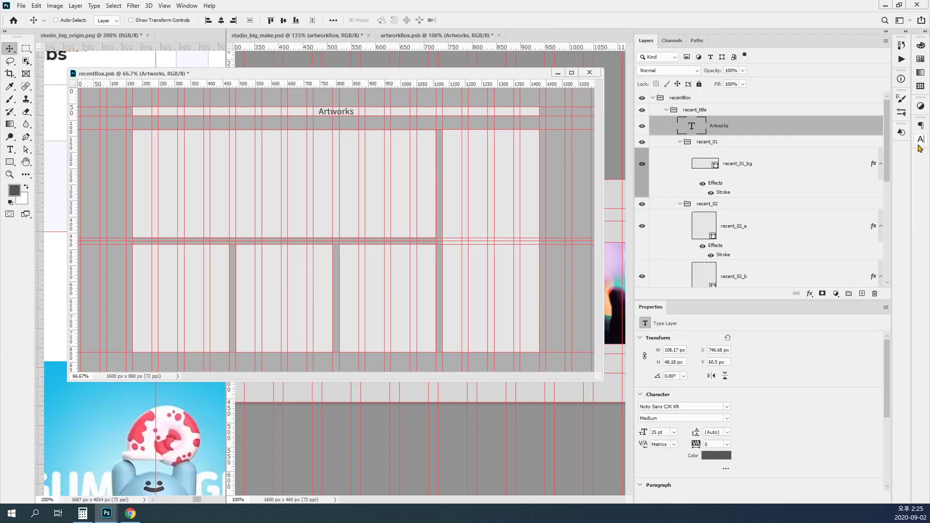
Toggle the Artworks layer's visibility to check the title in recentBox.psb.
{"action": "left_click", "coordinate": [642, 127]}
{"action": "left_click", "coordinate": [642, 126]}
{"action": "left_click", "coordinate": [643, 127]}
{"action": "left_click", "coordinate": [643, 127]}
Uncover studio_big_origin.png and examine the heading of its Recent Project section at 100% zoom.
{"action": "left_click_drag", "start_coordinate": [366, 78], "coordinate": [509, 86]}
{"action": "left_click", "coordinate": [139, 241]}
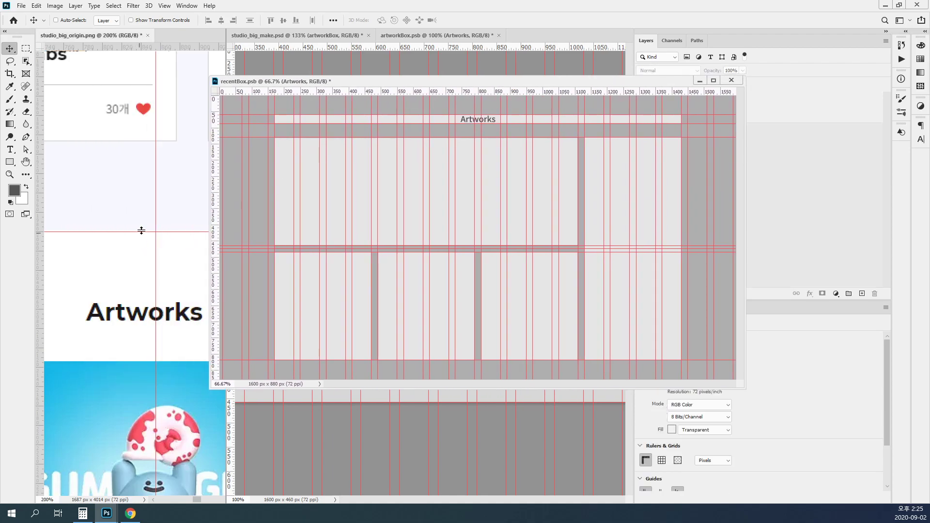
{"action": "key", "text": "ctrl+minus"}
{"action": "key", "text": "ctrl+minus"}
{"action": "key", "text": "ctrl+minus"}
{"action": "left_click_drag", "start_coordinate": [142, 148], "coordinate": [121, 300]}
{"action": "left_click", "coordinate": [111, 154], "text": "ctrl"}
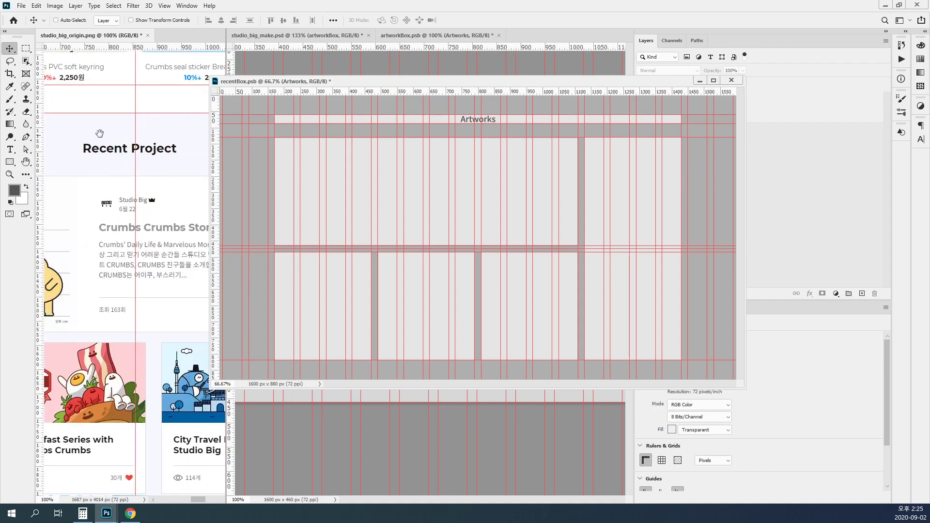
Replace the Artworks title text in recentBox.psb with "Recent Project".
{"action": "left_click", "coordinate": [479, 122], "text": "ctrl"}
{"action": "left_click_drag", "start_coordinate": [506, 81], "coordinate": [442, 150]}
{"action": "double_click", "coordinate": [694, 125]}
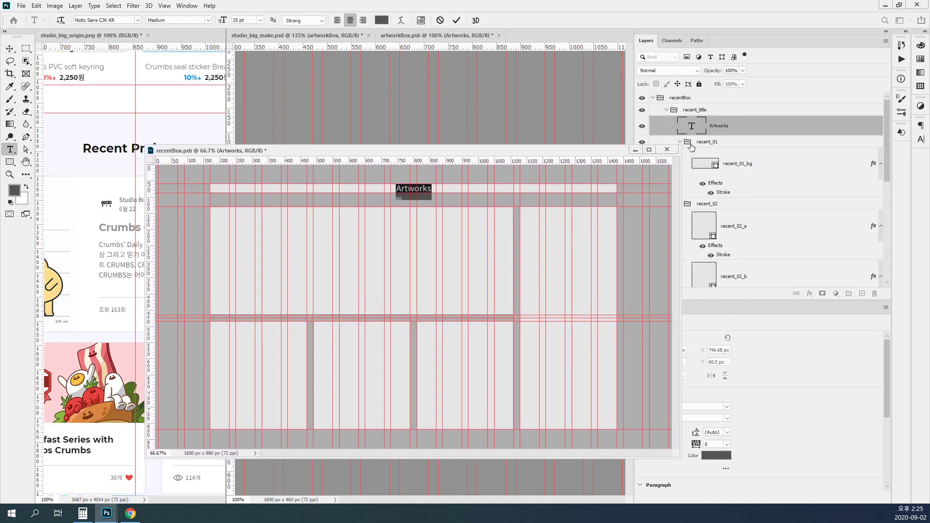
{"action": "type", "text": "Rec"}
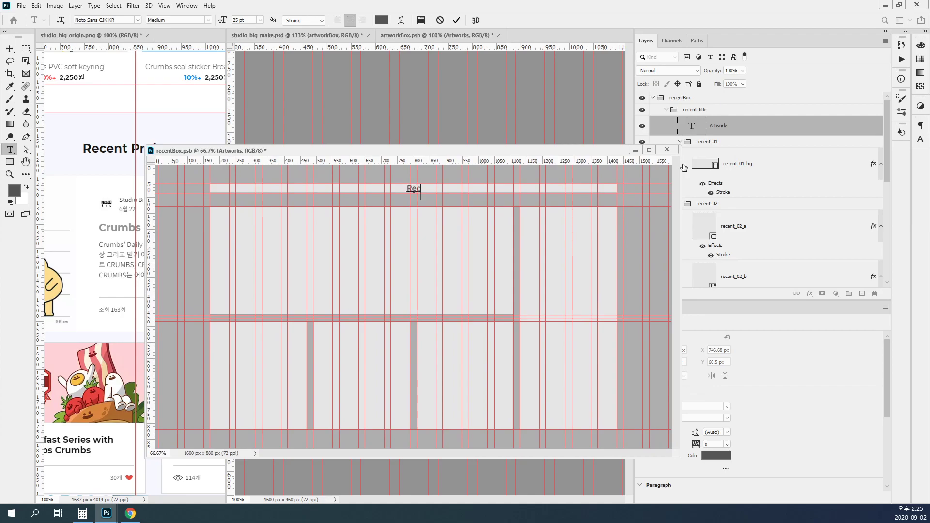
{"action": "type", "text": "ent Project"}
{"action": "left_click", "coordinate": [10, 48]}
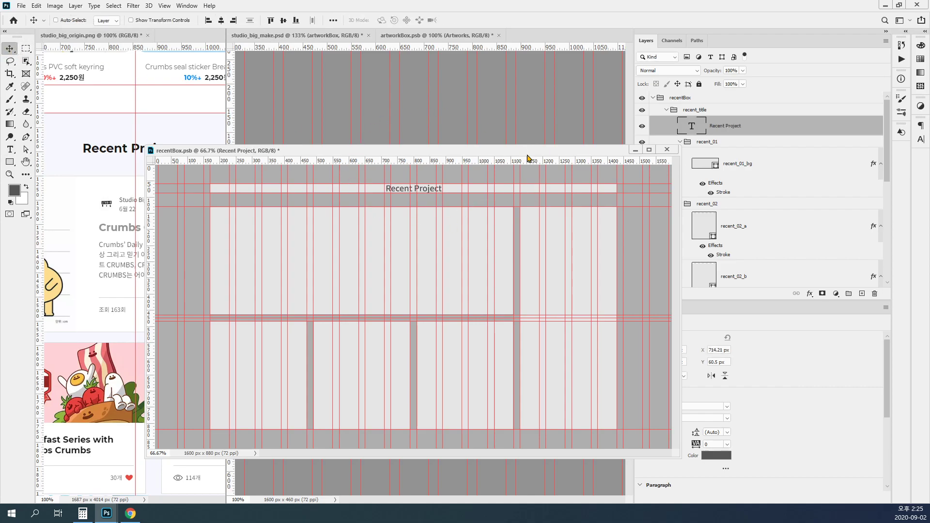
Move the recent_title_bg layer directly below the Recent Project text layer in the recent_title group.
{"action": "left_click", "coordinate": [531, 190], "text": "ctrl"}
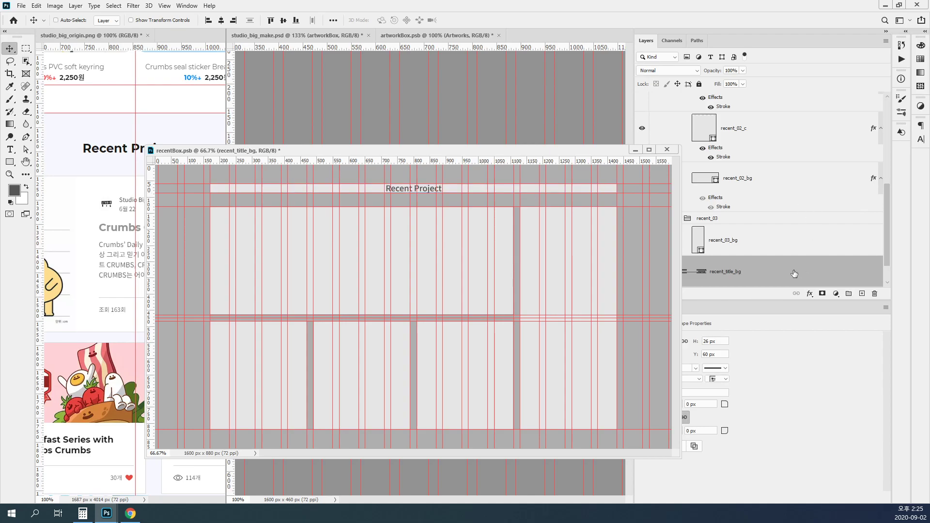
{"action": "scroll", "coordinate": [778, 269], "scroll_direction": "down", "scroll_amount": 1}
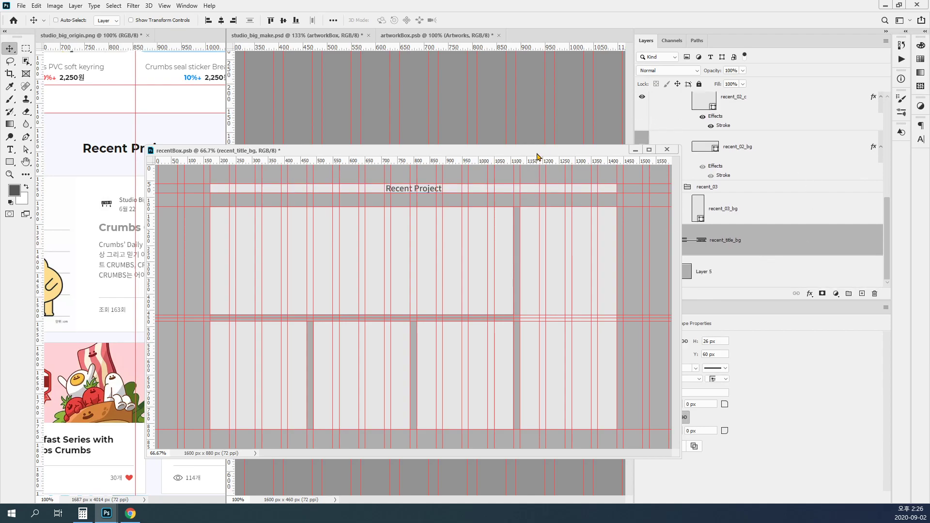
{"action": "left_click_drag", "start_coordinate": [537, 154], "coordinate": [496, 176]}
{"action": "key", "text": "ctrl+shift+bracketright"}
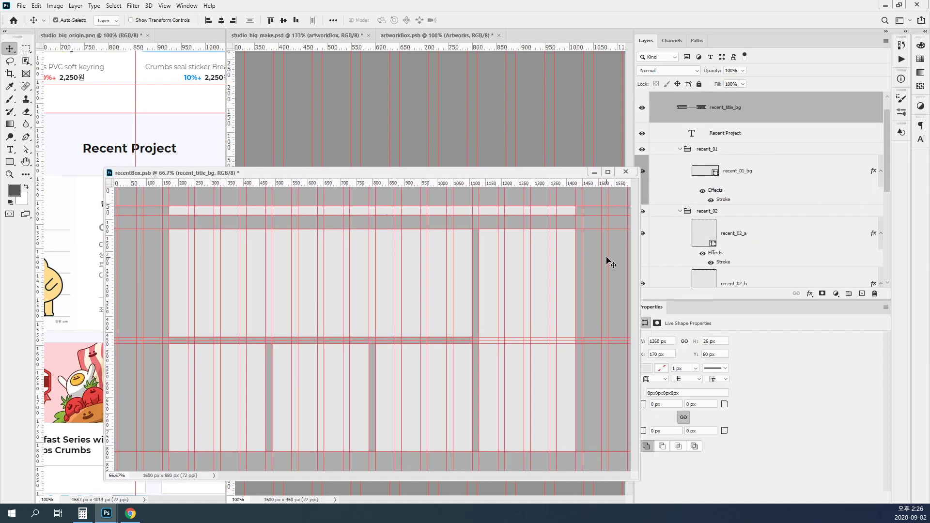
{"action": "left_click_drag", "start_coordinate": [728, 108], "coordinate": [738, 148]}
{"action": "scroll", "coordinate": [741, 175], "scroll_direction": "up", "scroll_amount": 1}
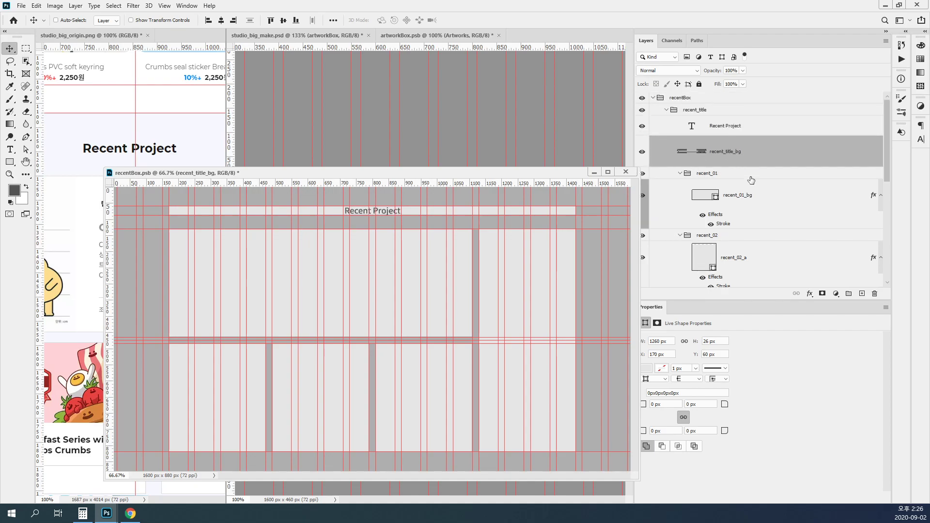
Give the recent_title_bg layer a gray colour label and hide it.
{"action": "left_click_drag", "start_coordinate": [684, 154], "coordinate": [709, 118]}
{"action": "key", "text": "ctrl+z"}
{"action": "right_click", "coordinate": [641, 165]}
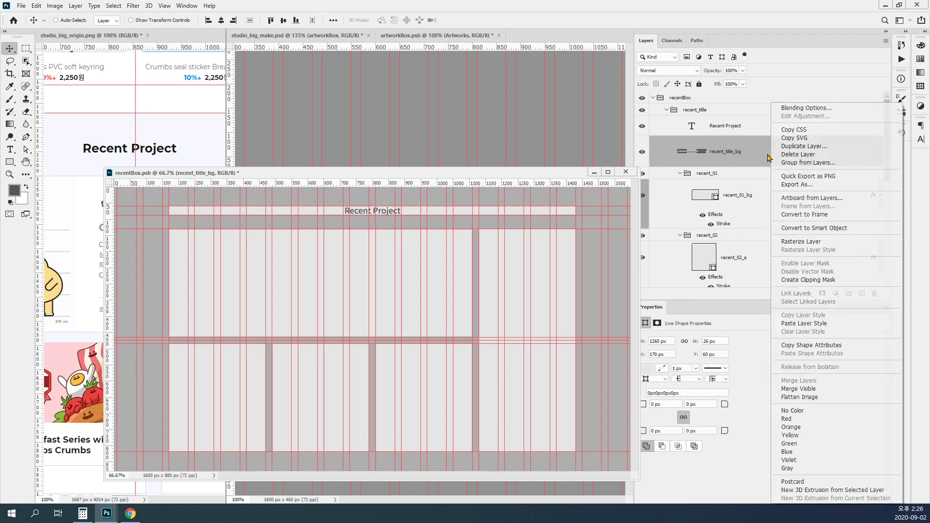
{"action": "left_click", "coordinate": [824, 466]}
{"action": "left_click", "coordinate": [643, 152]}
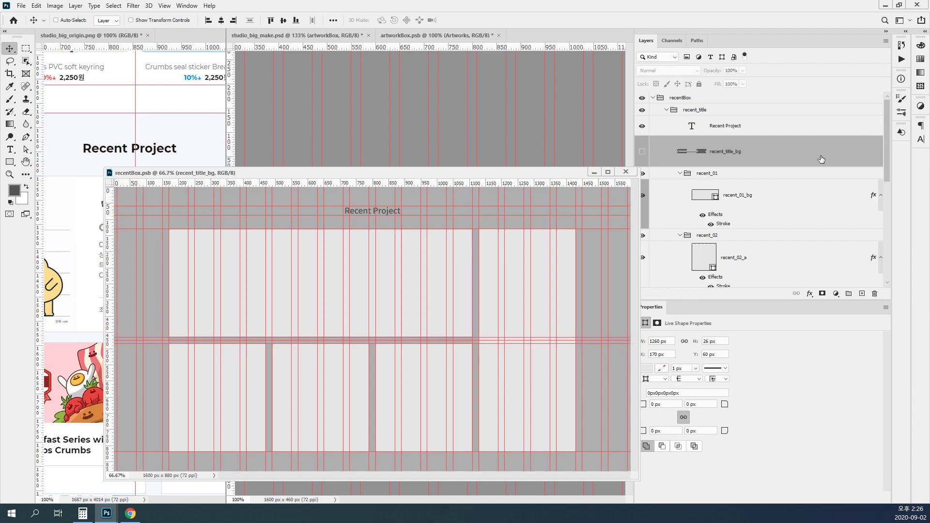
View the studio_big_origin.png page at 33.3% for reference and select the background Layer 5 in recentBox.psb.
{"action": "left_click", "coordinate": [156, 122]}
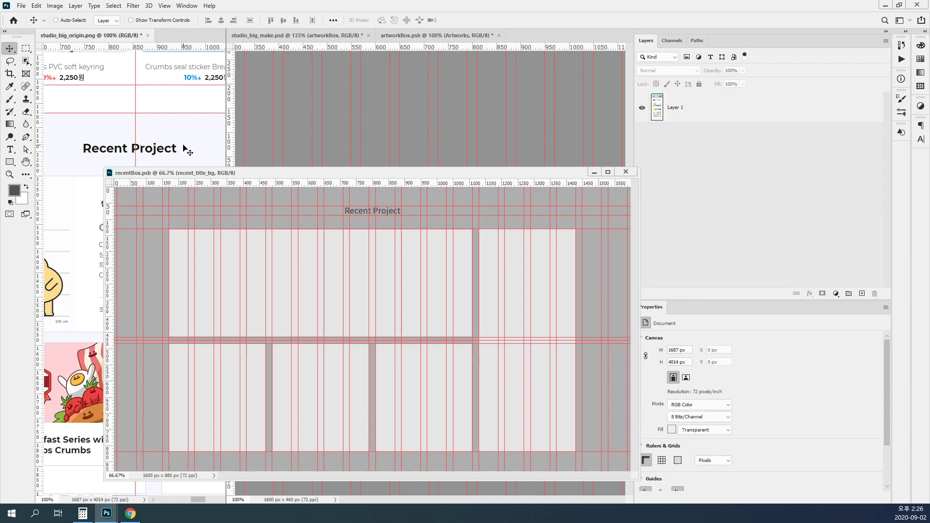
{"action": "scroll", "coordinate": [186, 150], "scroll_direction": "down", "scroll_amount": 3}
{"action": "left_click_drag", "start_coordinate": [211, 171], "coordinate": [292, 91]}
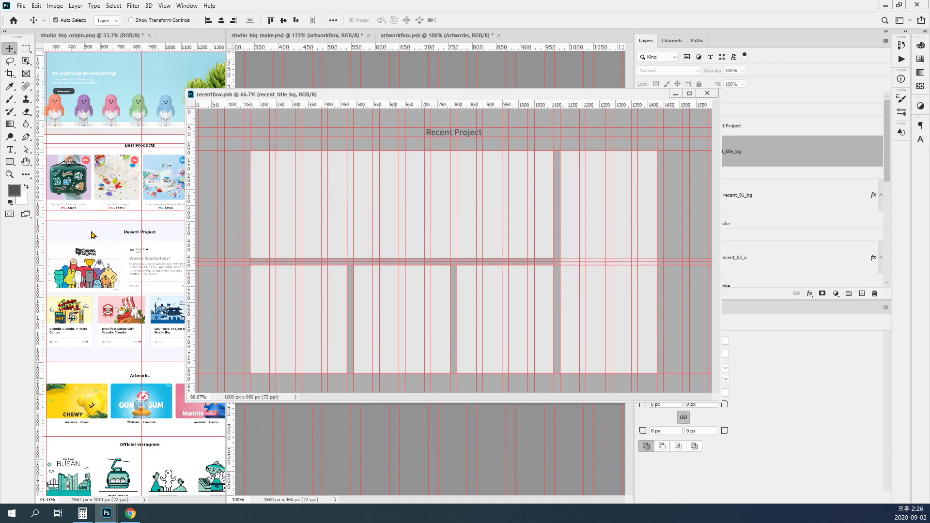
{"action": "left_click", "coordinate": [688, 203]}
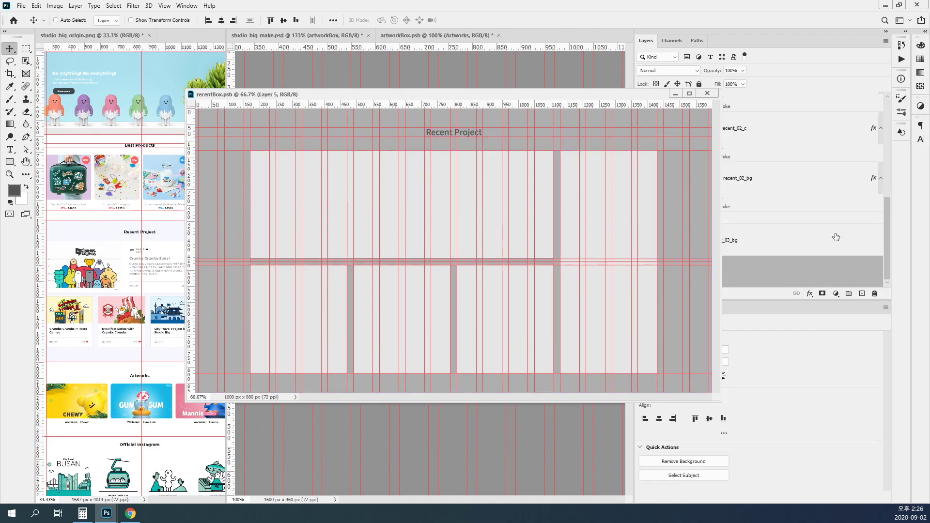
{"action": "left_click_drag", "start_coordinate": [634, 96], "coordinate": [532, 64]}
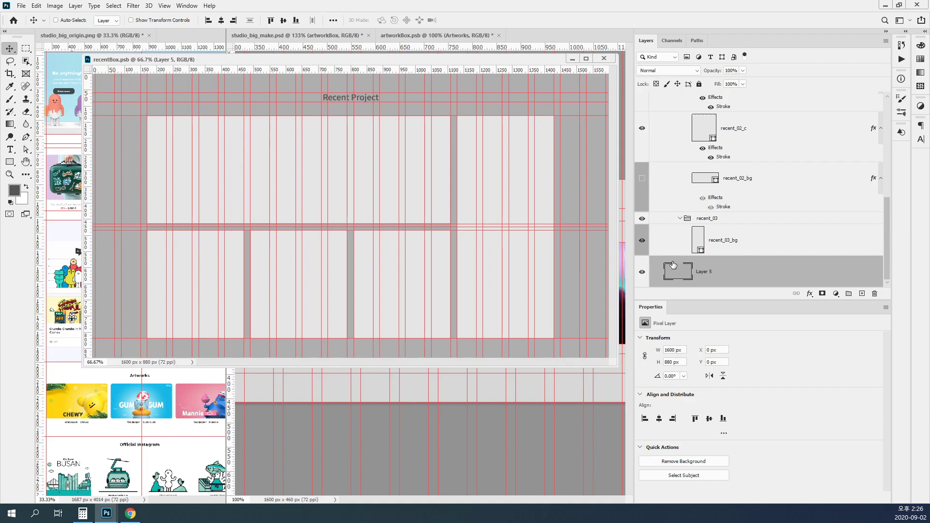
Switch the colour controls to RGB Sliders and give the layer list more height.
{"action": "left_click", "coordinate": [921, 58]}
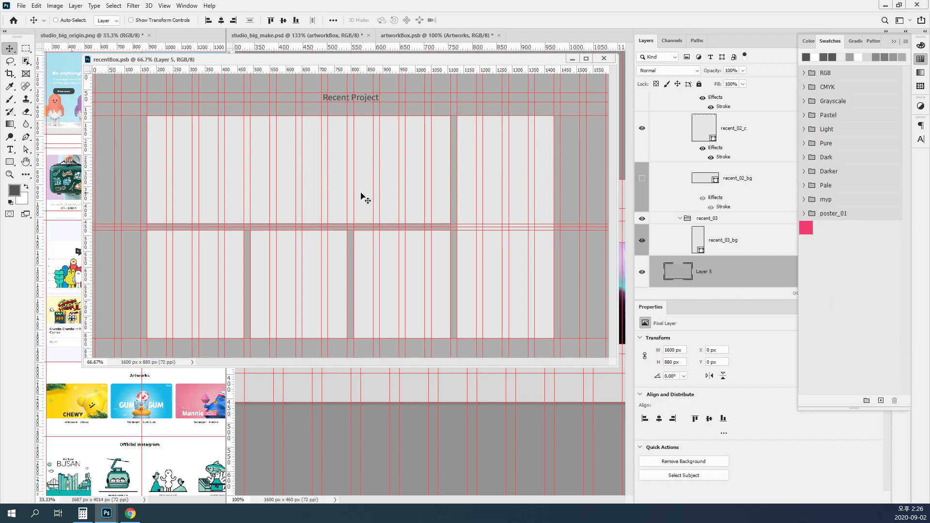
{"action": "left_click", "coordinate": [921, 60]}
{"action": "left_click", "coordinate": [921, 45]}
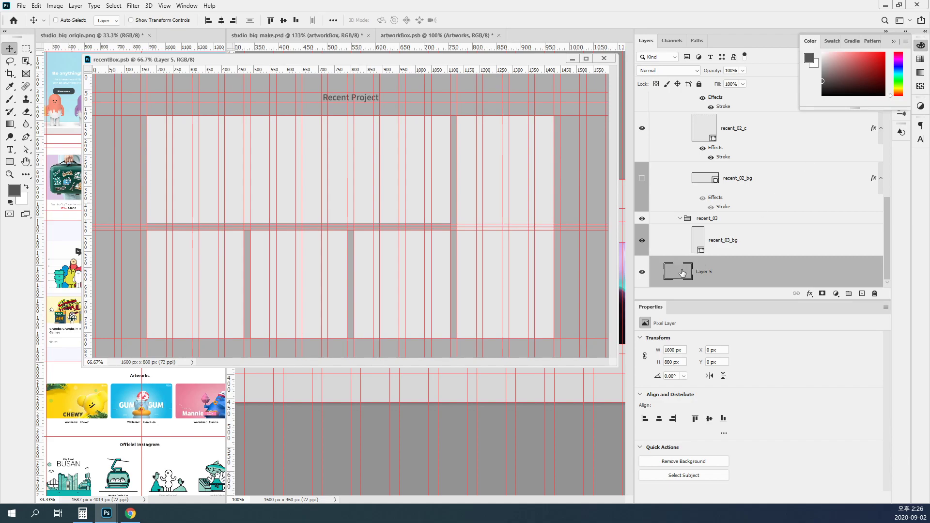
{"action": "left_click", "coordinate": [905, 41]}
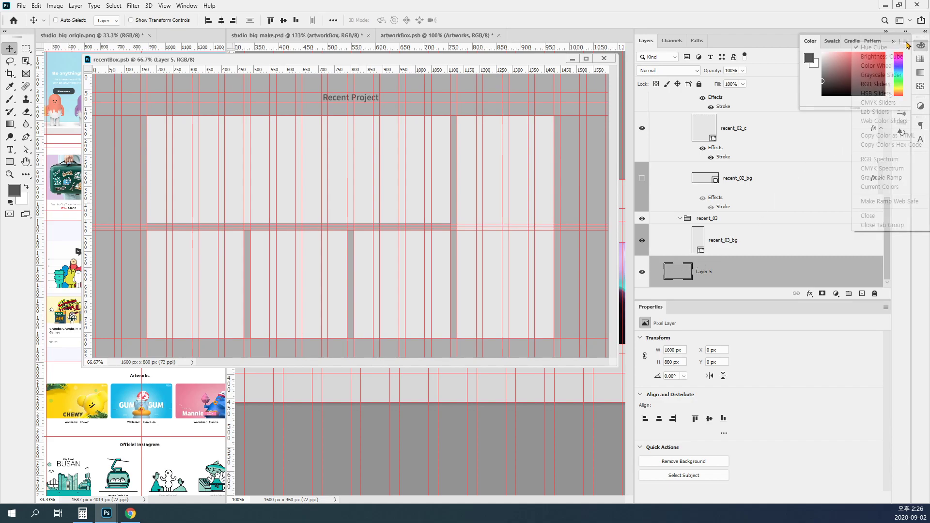
{"action": "left_click", "coordinate": [880, 86]}
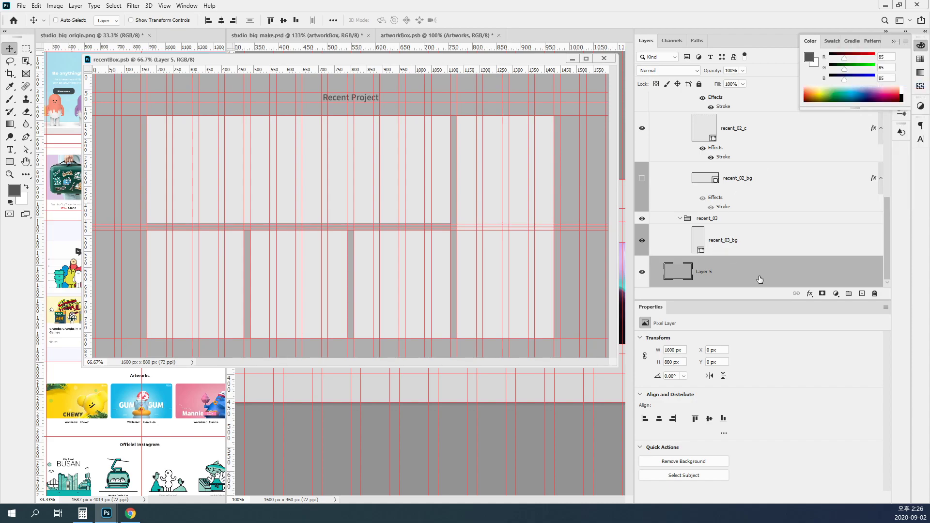
{"action": "left_click_drag", "start_coordinate": [787, 300], "coordinate": [786, 356]}
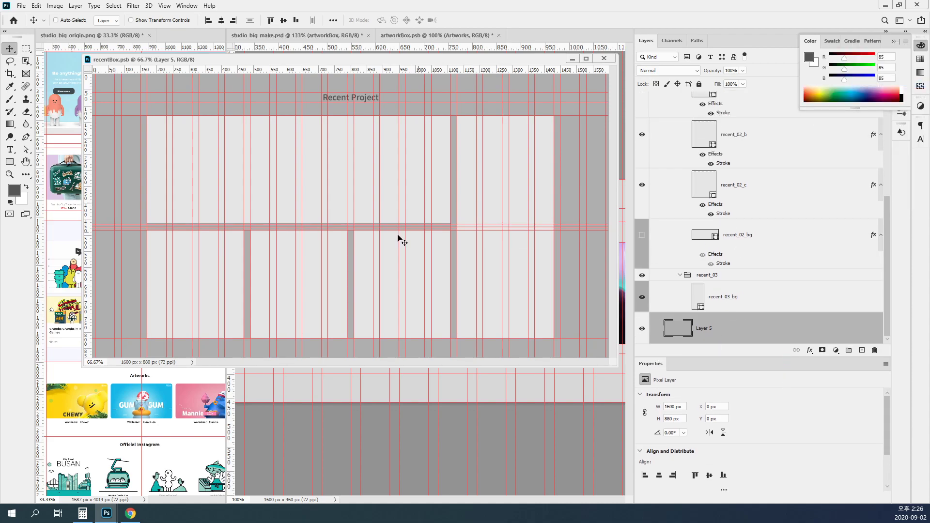
Add a new empty layer above Layer 5 in recentBox.psb and select the entire canvas.
{"action": "key", "text": "ctrl+minus"}
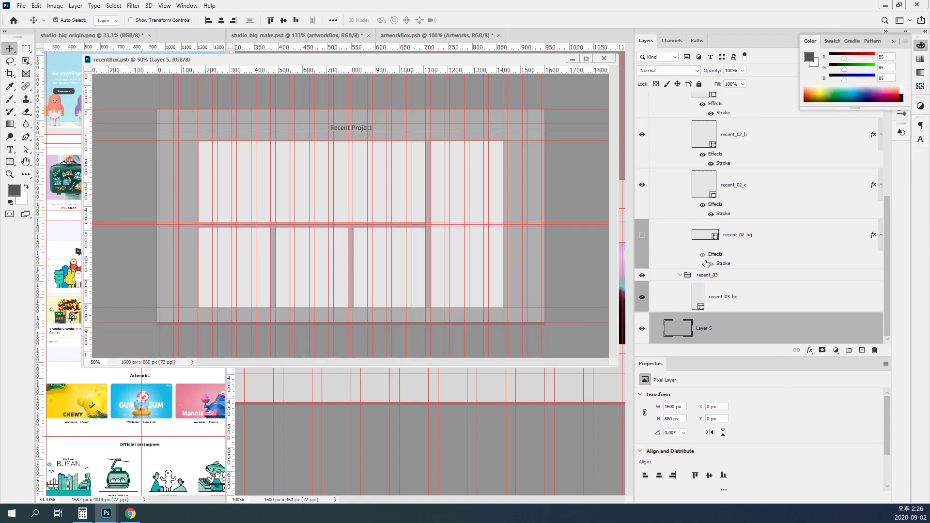
{"action": "left_click", "coordinate": [863, 350]}
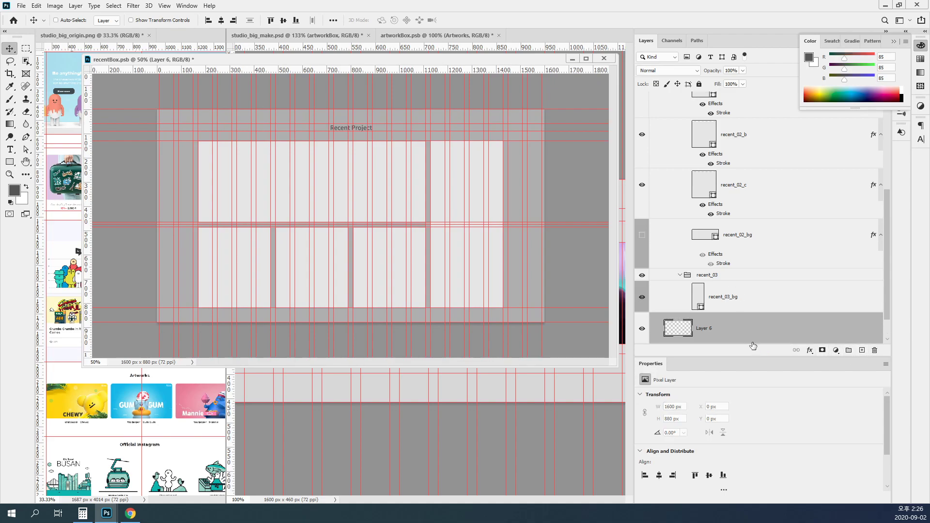
{"action": "key", "text": "ctrl+a"}
Set the foreground colour to R 207, G 221, B 255.
{"action": "left_click", "coordinate": [866, 55]}
{"action": "left_click", "coordinate": [866, 79]}
{"action": "left_click", "coordinate": [869, 68]}
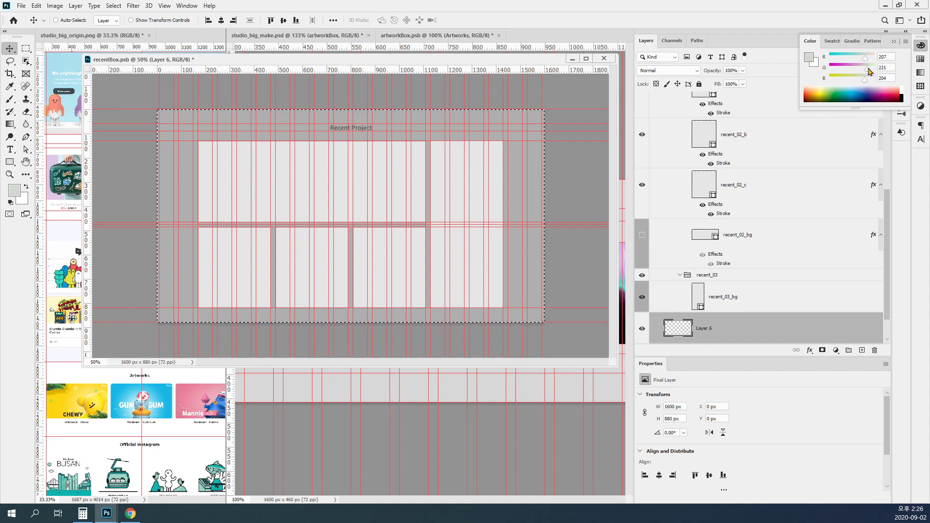
{"action": "left_click_drag", "start_coordinate": [871, 79], "coordinate": [889, 79]}
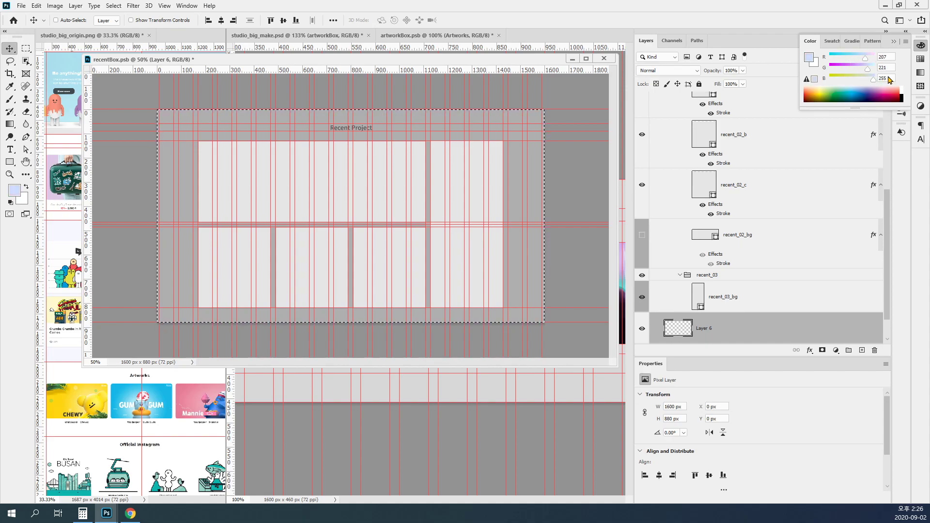
Fill Layer 6 with light blue R 179, G 221, B 255, clear the selection and hide the guides.
{"action": "key", "text": "alt+BackSpace"}
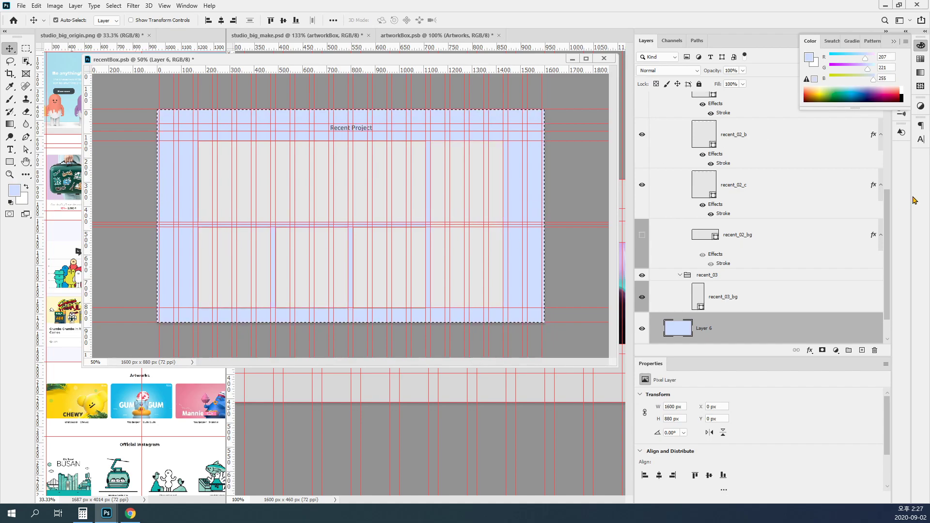
{"action": "key", "text": "ctrl+z"}
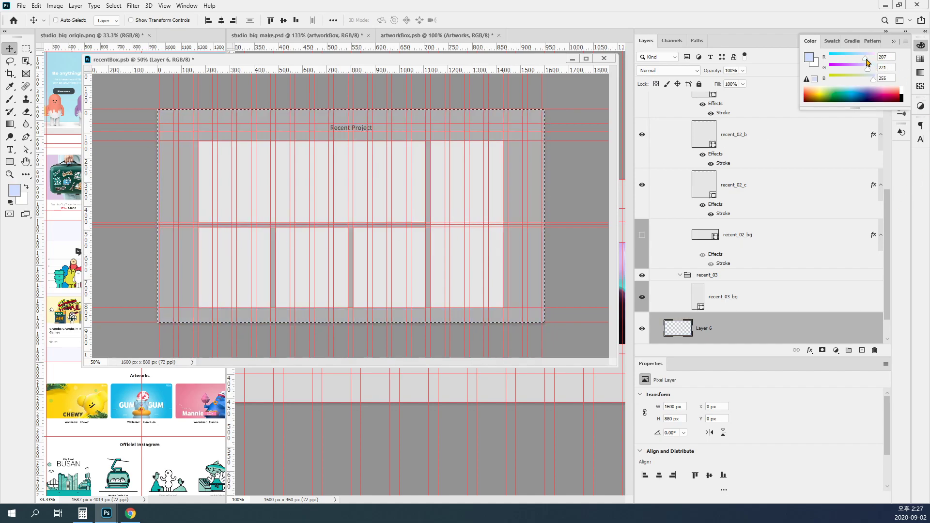
{"action": "key", "text": "alt+BackSpace"}
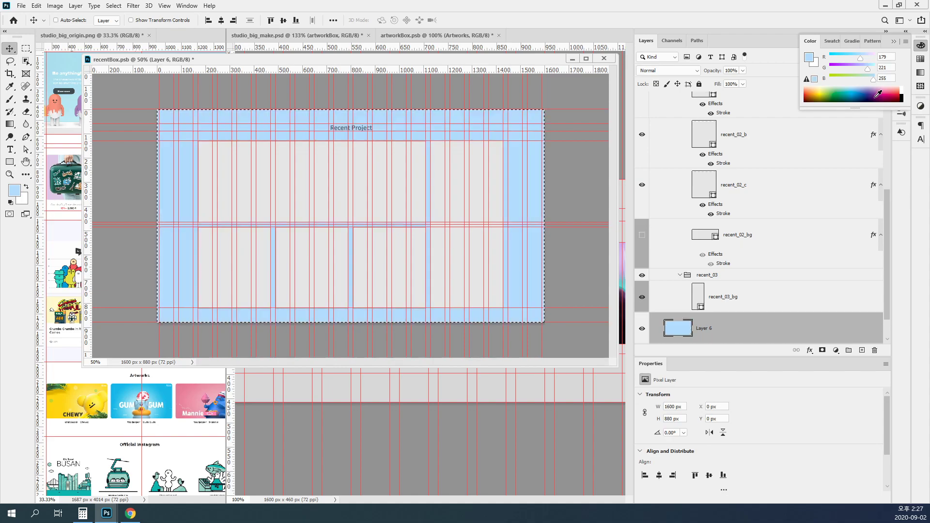
{"action": "scroll", "coordinate": [800, 283], "scroll_direction": "down", "scroll_amount": 1}
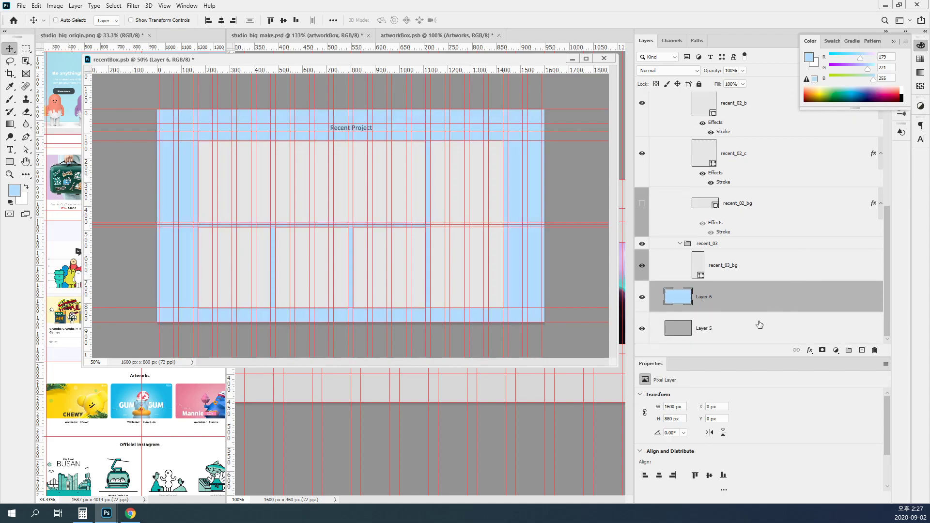
{"action": "key", "text": "ctrl+h"}
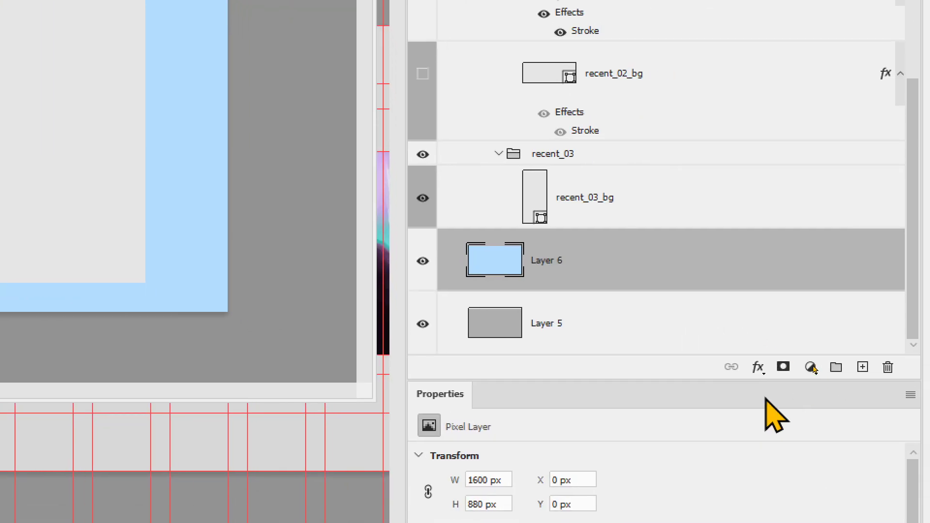
Rename the blue background layer above Layer 5 as recent_bg.
{"action": "left_click", "coordinate": [659, 333]}
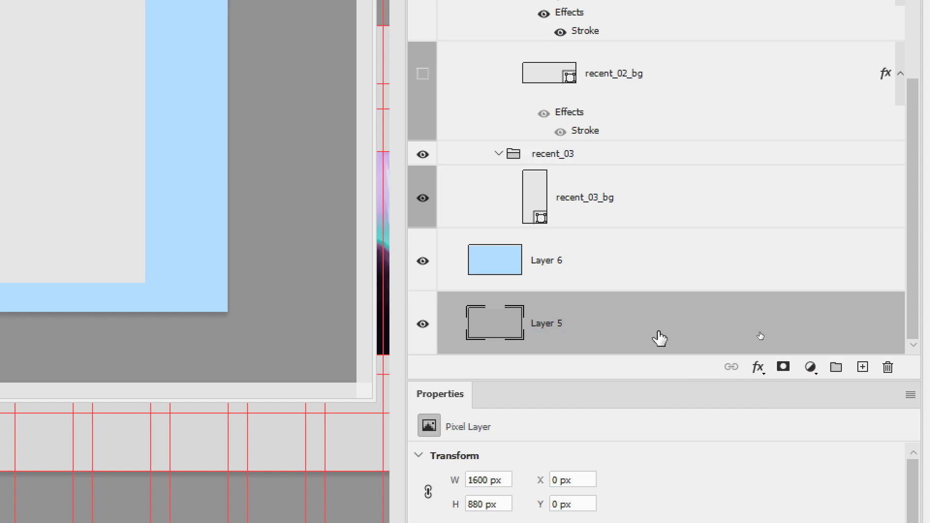
{"action": "left_click", "coordinate": [696, 269]}
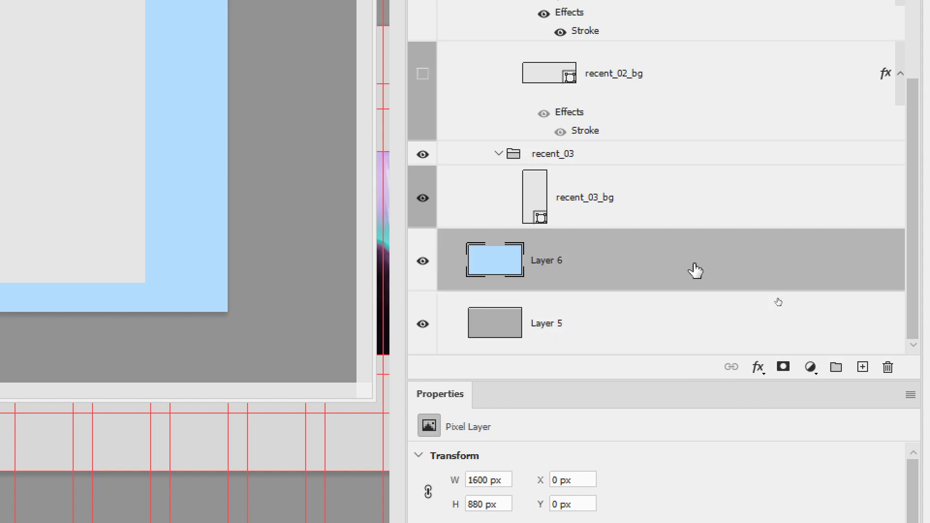
{"action": "double_click", "coordinate": [555, 262]}
{"action": "type", "text": "recent_bg"}
{"action": "key", "text": "Return"}
Delete the old gray Layer 5 and give the recent_bg layer a Gray colour label.
{"action": "left_click", "coordinate": [639, 315]}
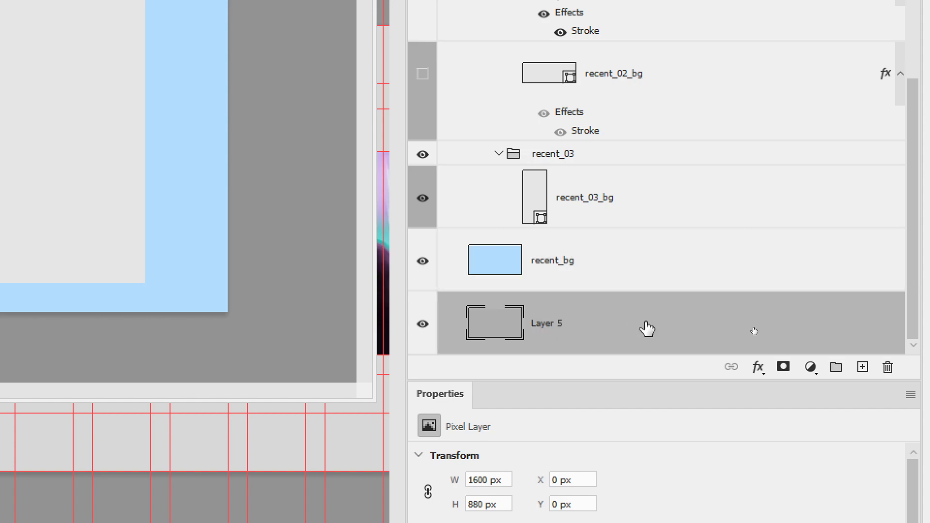
{"action": "key", "text": "Delete"}
{"action": "right_click", "coordinate": [658, 316]}
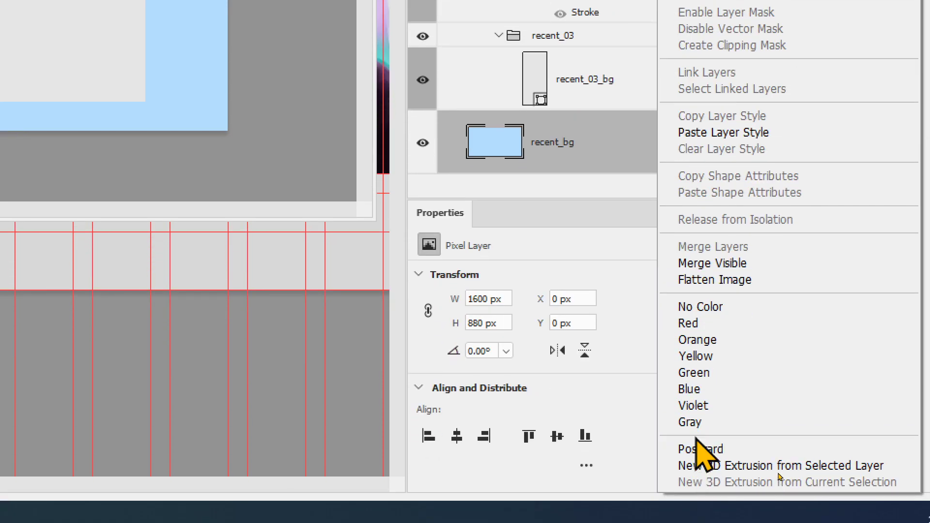
{"action": "left_click", "coordinate": [703, 423]}
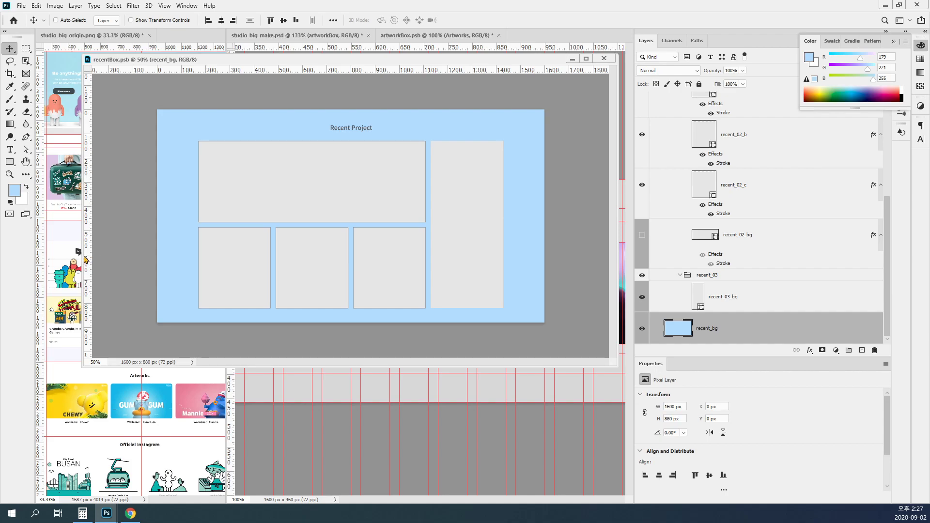
Compare the blue recentBox.psb background with the Recent Project section of the original and return to studio_big_make.psd.
{"action": "left_click_drag", "start_coordinate": [81, 262], "coordinate": [240, 257]}
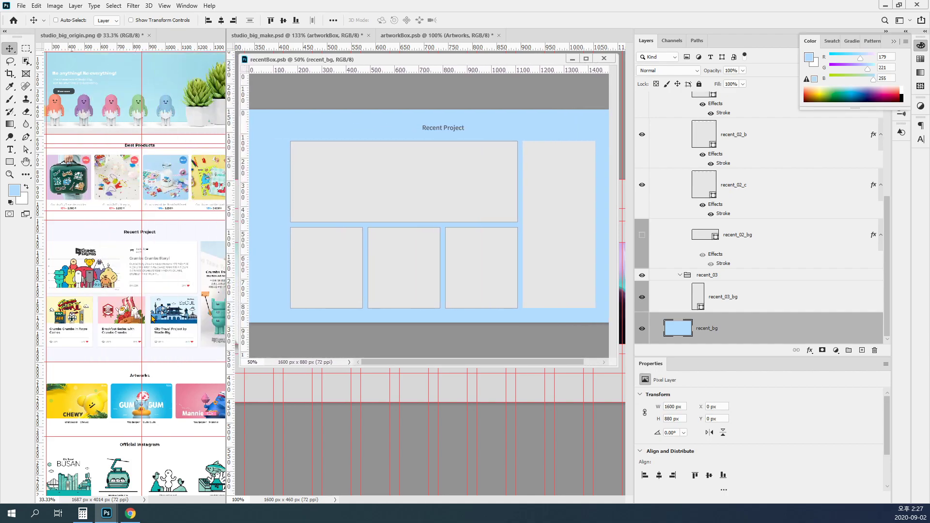
{"action": "left_click", "coordinate": [173, 315]}
{"action": "left_click", "coordinate": [339, 272]}
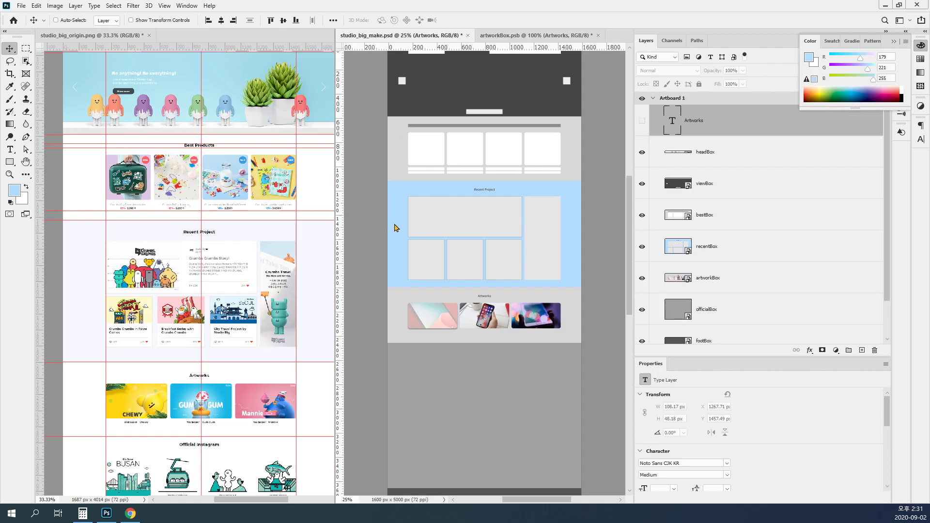
Open the contents of the officialBox smart object in studio_big_make.psd and expand its officialBox group.
{"action": "key", "text": "ctrl"}
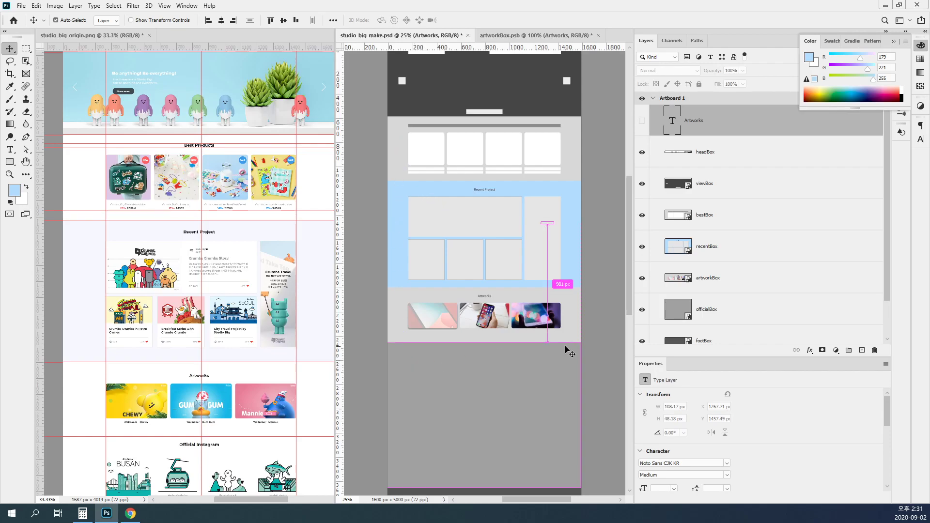
{"action": "scroll", "coordinate": [736, 295], "scroll_direction": "down", "scroll_amount": 2}
{"action": "left_click", "coordinate": [523, 371]}
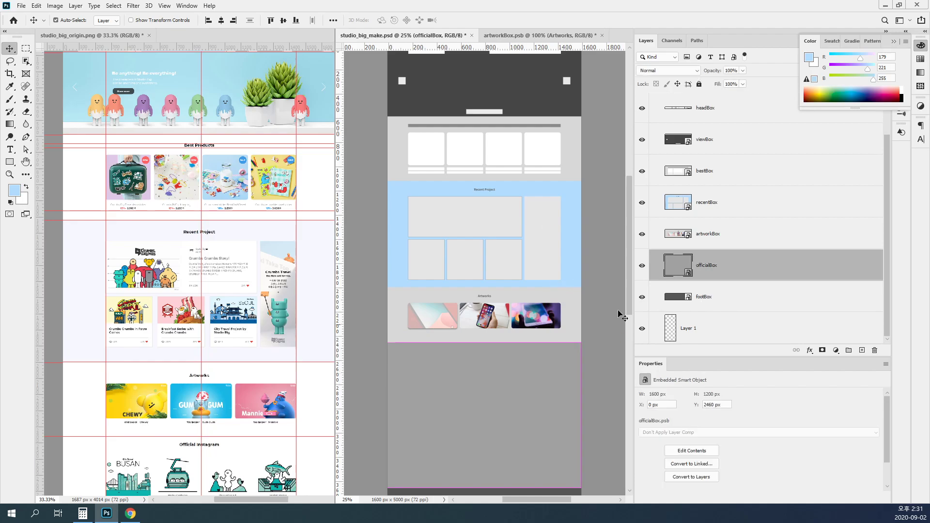
{"action": "double_click", "coordinate": [678, 266]}
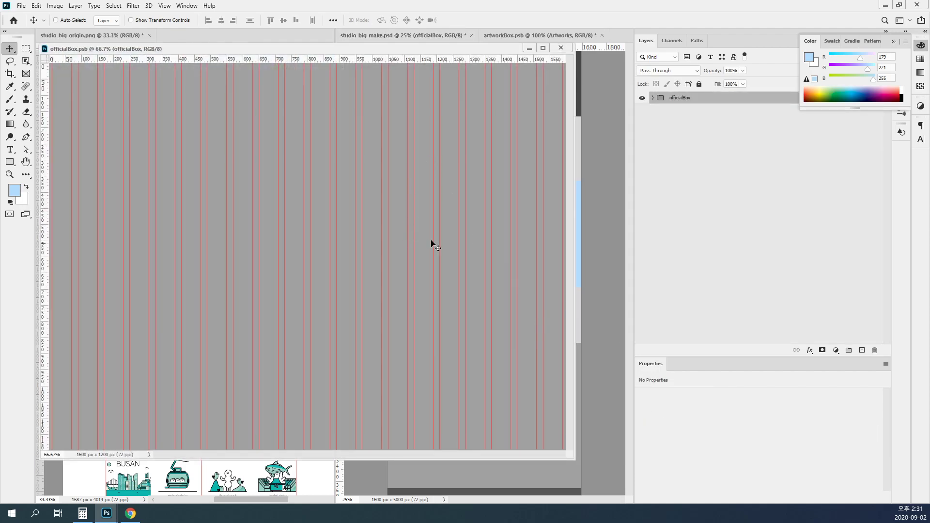
{"action": "left_click", "coordinate": [657, 108]}
{"action": "left_click", "coordinate": [654, 98]}
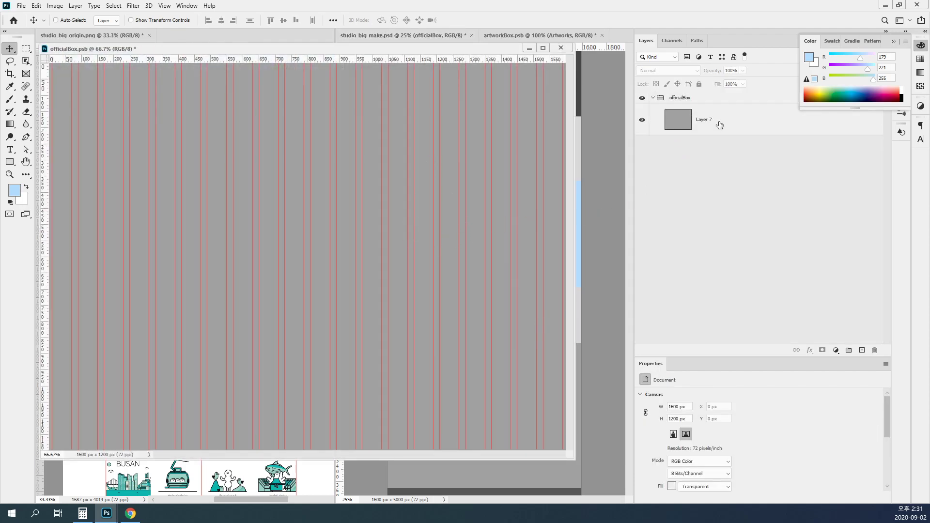
Hide the gray Layer 7, fill a new layer above it with white, and close officialBox.psb with the changes saved.
{"action": "left_click", "coordinate": [717, 122]}
{"action": "left_click", "coordinate": [862, 349]}
{"action": "left_click", "coordinate": [642, 120]}
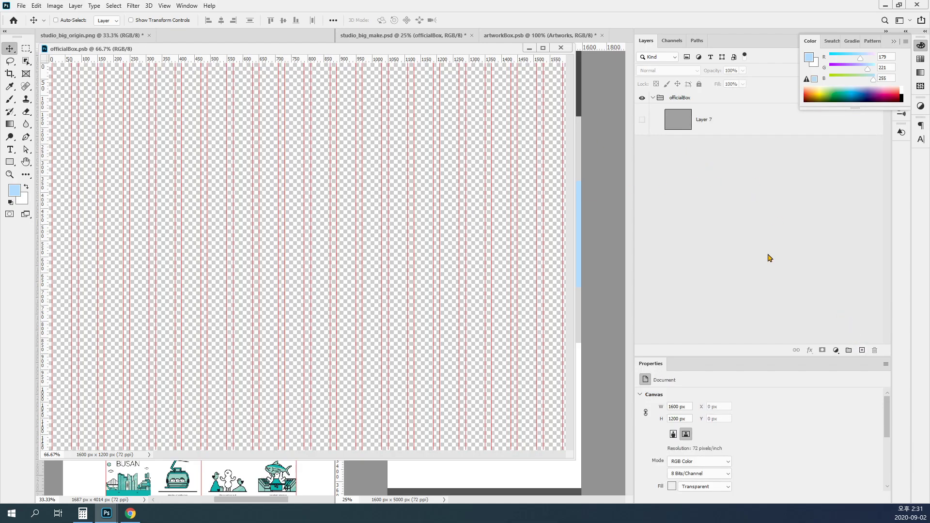
{"action": "left_click", "coordinate": [863, 350]}
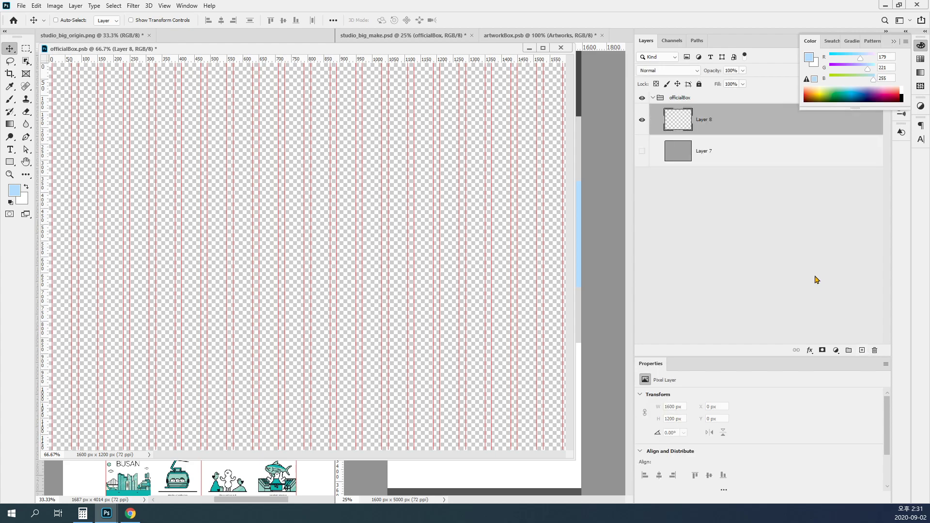
{"action": "key", "text": "ctrl+BackSpace"}
{"action": "key", "text": "ctrl+w"}
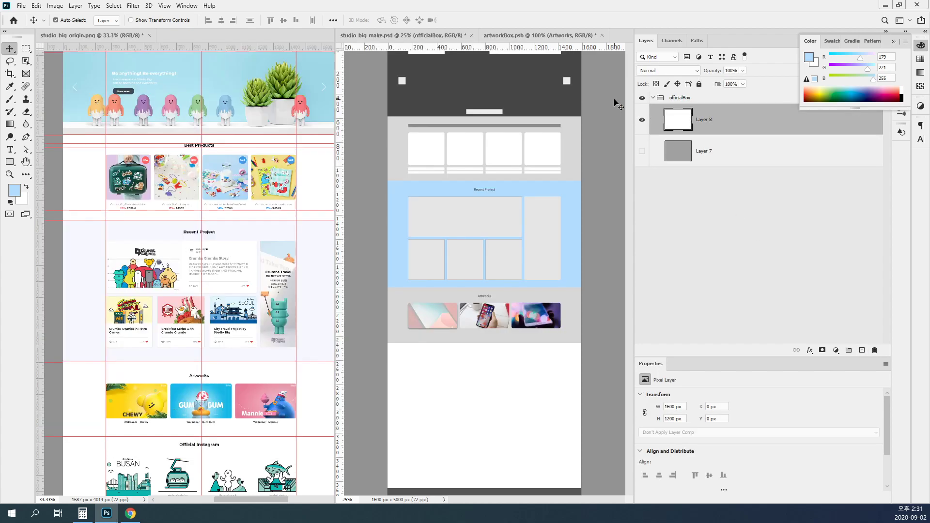
Open the contents of the artworkBox smart object and unlock its artwork_bg layer.
{"action": "left_click", "coordinate": [574, 304]}
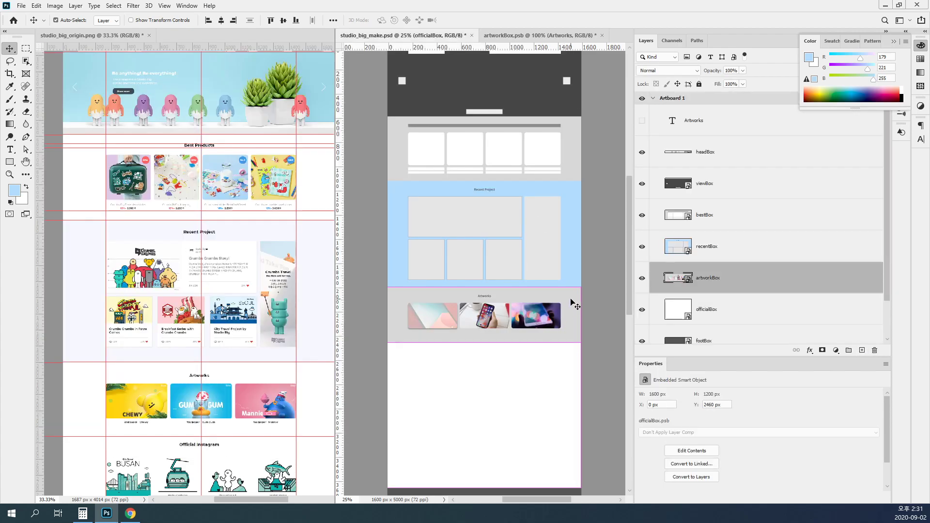
{"action": "double_click", "coordinate": [677, 279]}
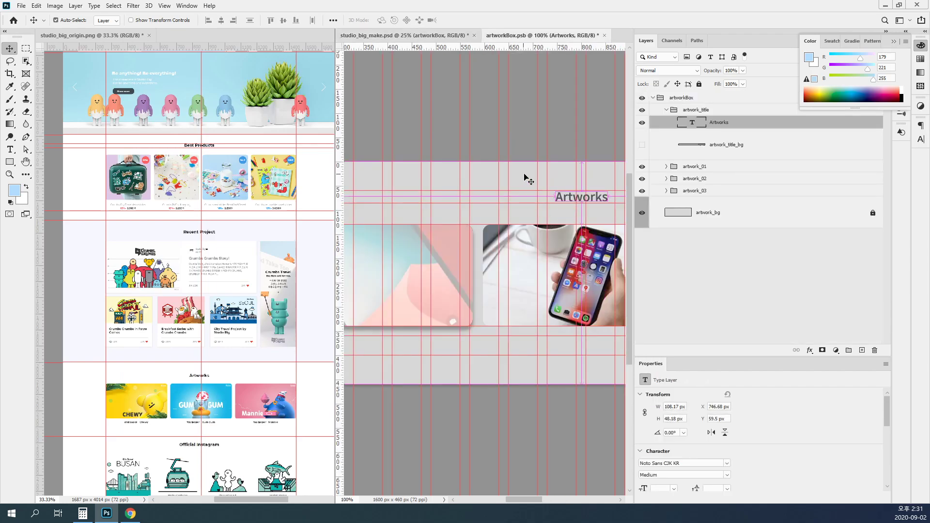
{"action": "left_click", "coordinate": [740, 219]}
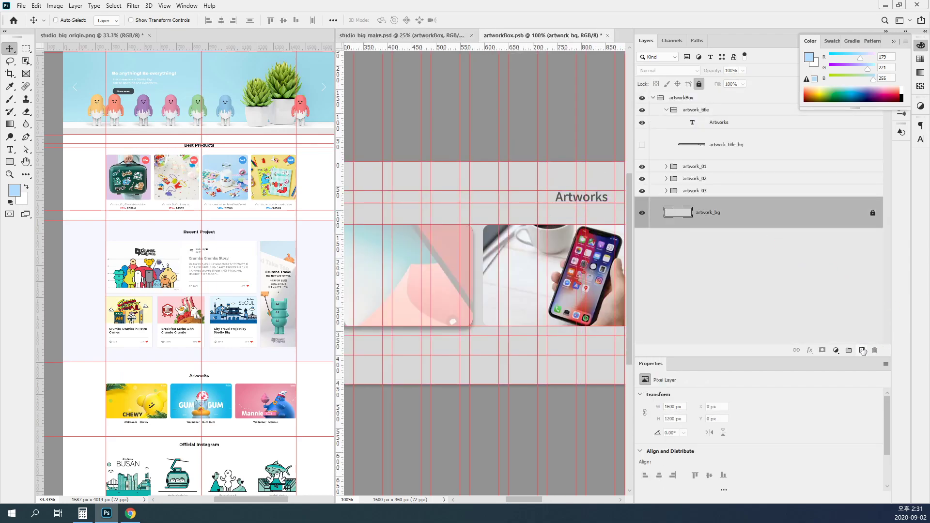
{"action": "left_click", "coordinate": [699, 84]}
Turn artwork_bg white using Hue/Saturation with Lightness +100, then save and close artworkBox.psb.
{"action": "key", "text": "i"}
{"action": "key", "text": "ctrl+u"}
{"action": "left_click_drag", "start_coordinate": [645, 254], "coordinate": [736, 265]}
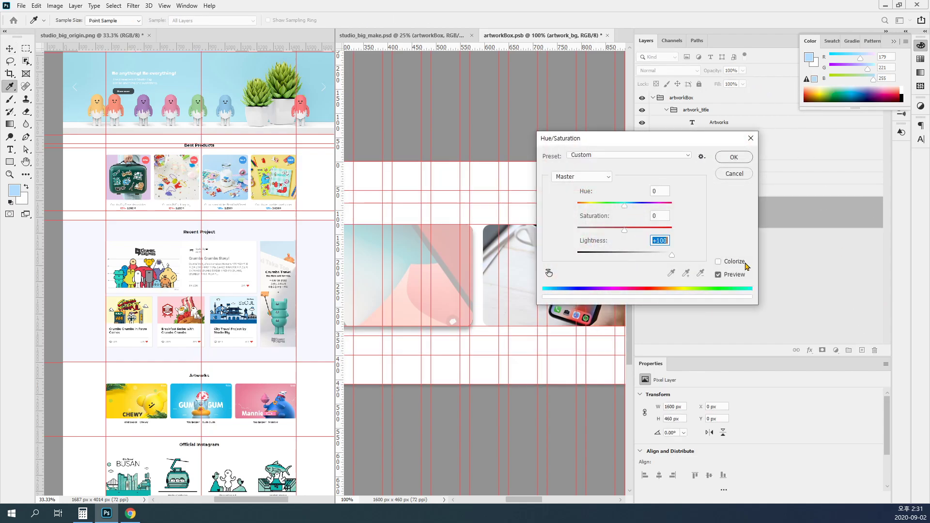
{"action": "left_click", "coordinate": [738, 158]}
{"action": "left_click", "coordinate": [792, 266]}
{"action": "key", "text": "ctrl+s"}
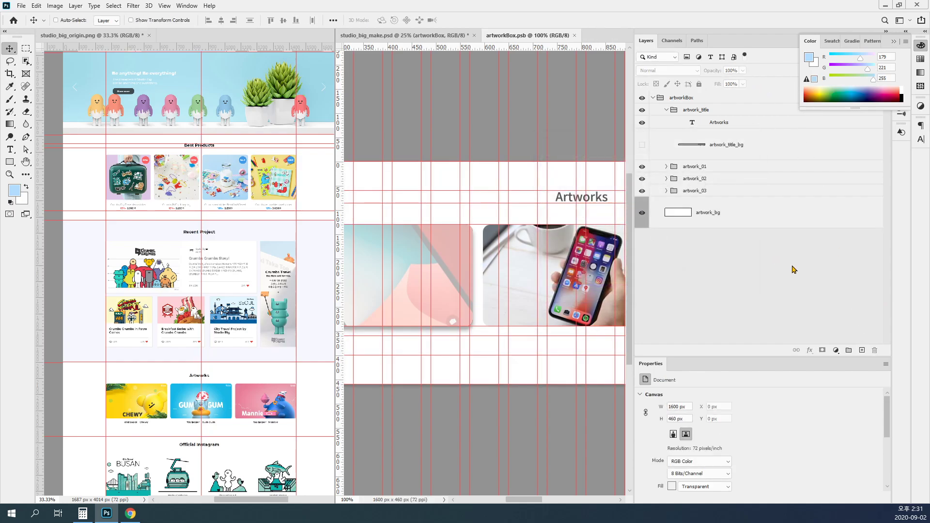
{"action": "key", "text": "ctrl+w"}
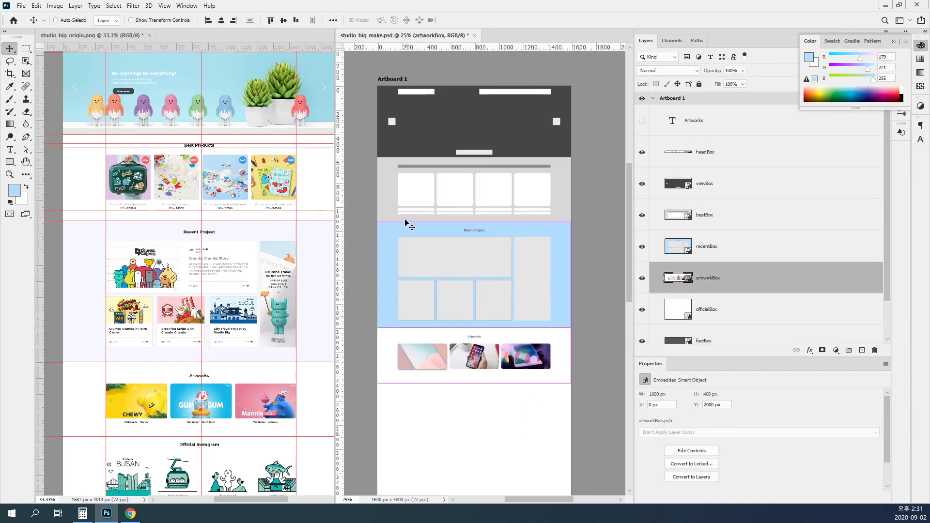
Widen the studio_big_make.psd view beside the original and open the contents of the recentBox smart object.
{"action": "left_click", "coordinate": [393, 204], "text": "ctrl"}
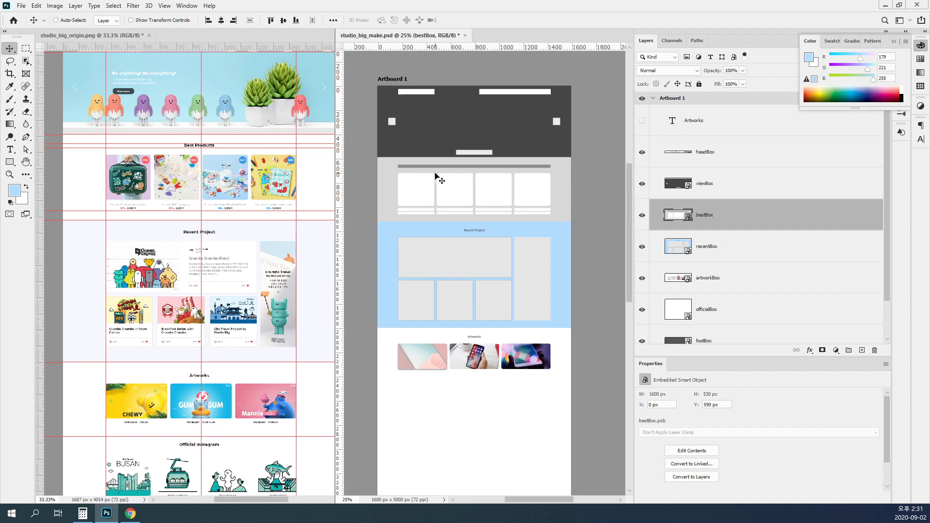
{"action": "left_click_drag", "start_coordinate": [334, 134], "coordinate": [229, 134]}
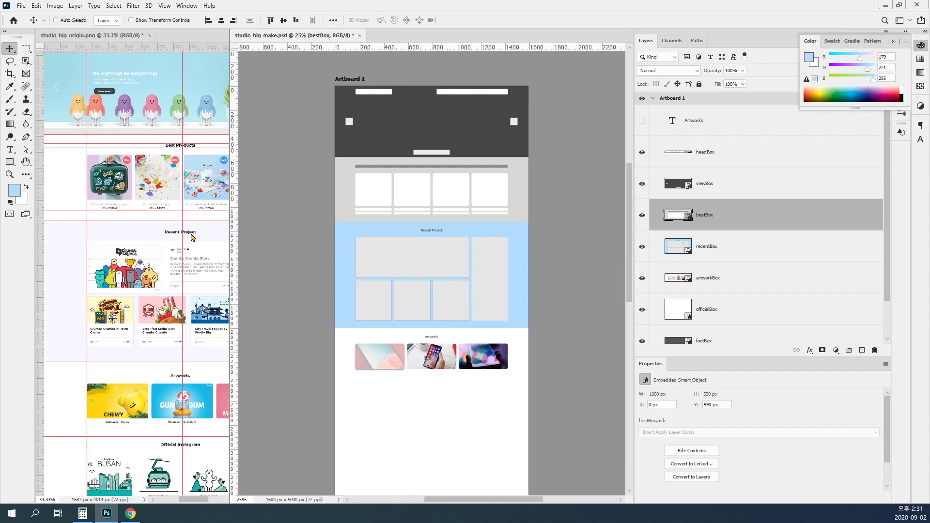
{"action": "left_click", "coordinate": [388, 291], "text": "ctrl"}
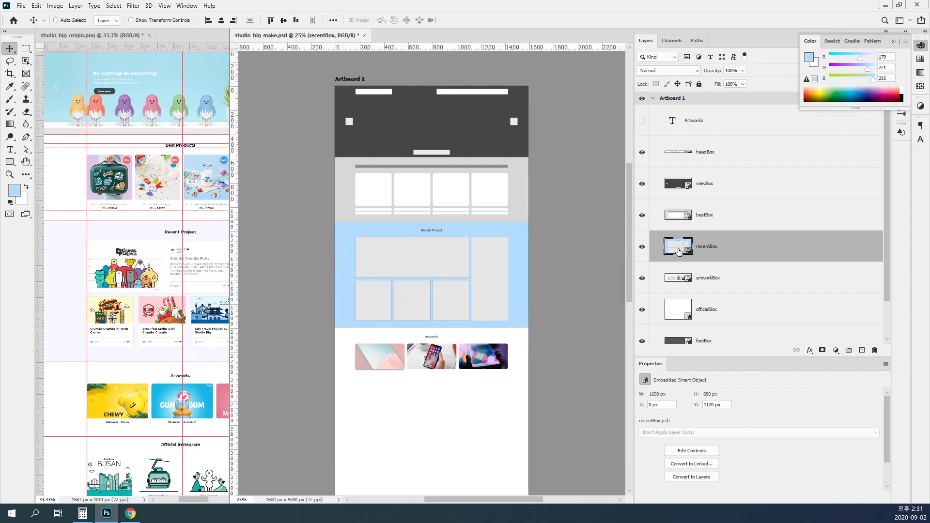
{"action": "double_click", "coordinate": [678, 247]}
{"action": "left_click_drag", "start_coordinate": [272, 56], "coordinate": [367, 65]}
Place the lower cards of recentBox.psb beside the original Recent Project cards, with both documents viewed at 100%.
{"action": "left_click", "coordinate": [228, 268], "text": "ctrl"}
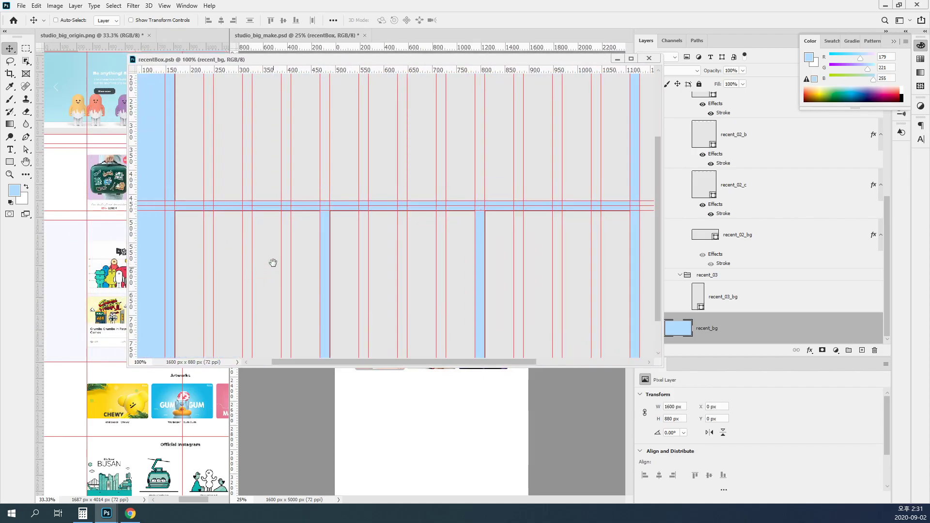
{"action": "left_click_drag", "start_coordinate": [222, 316], "coordinate": [256, 272]}
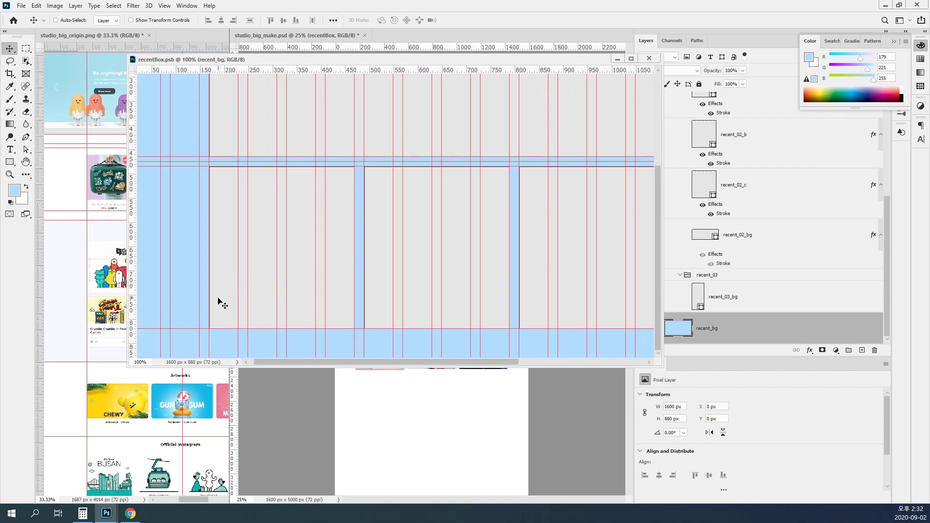
{"action": "left_click", "coordinate": [98, 278]}
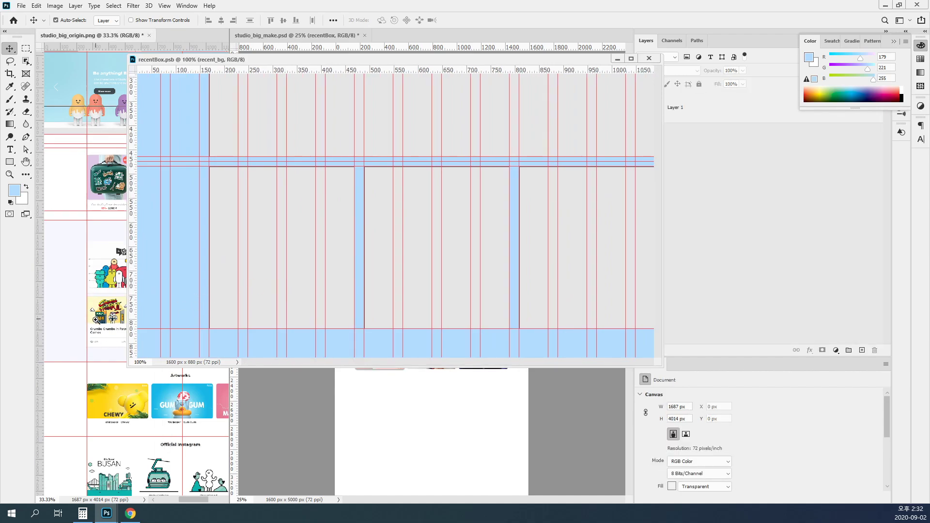
{"action": "scroll", "coordinate": [95, 319], "scroll_direction": "up", "scroll_amount": 3}
{"action": "left_click_drag", "start_coordinate": [176, 299], "coordinate": [241, 316]}
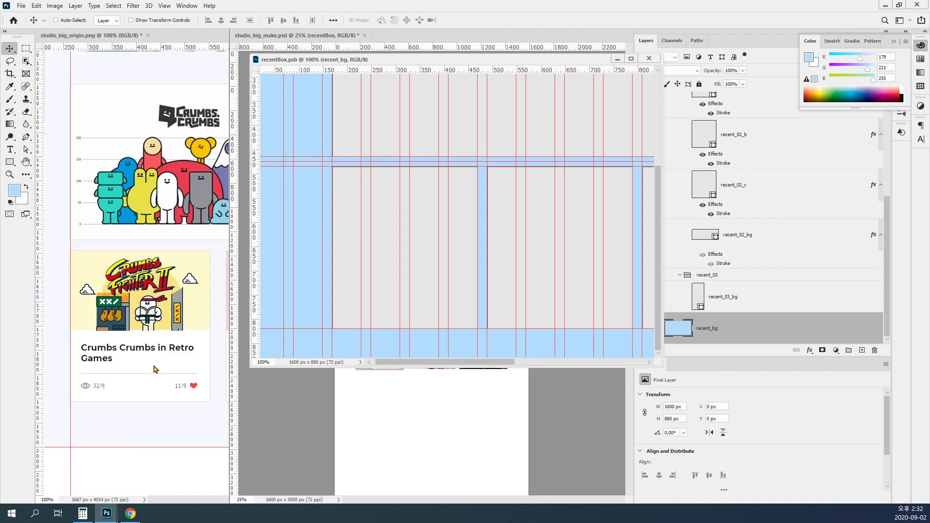
Sample the near-white banner background in studio_big_origin.png as the foreground colour (RGB 254, 254, 254) with the Eyedropper.
{"action": "left_click", "coordinate": [116, 108]}
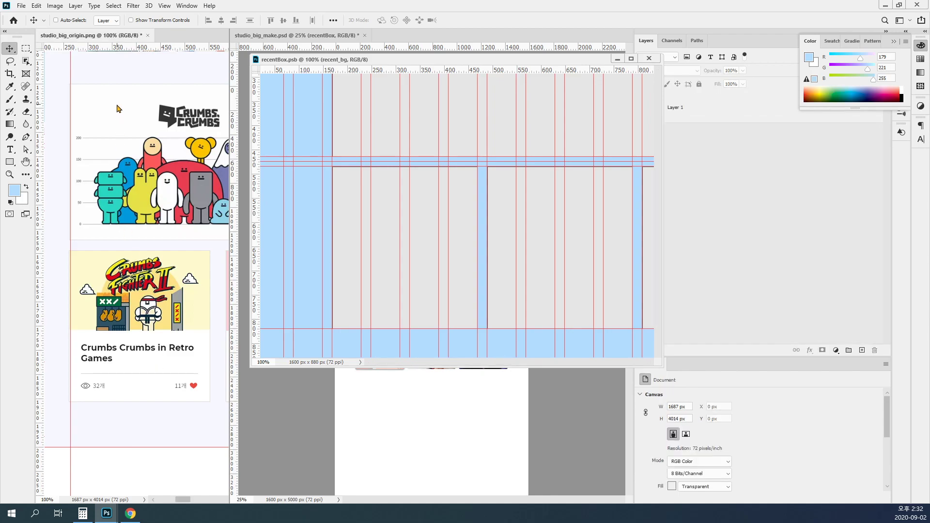
{"action": "key", "text": "i"}
{"action": "left_click", "coordinate": [117, 103]}
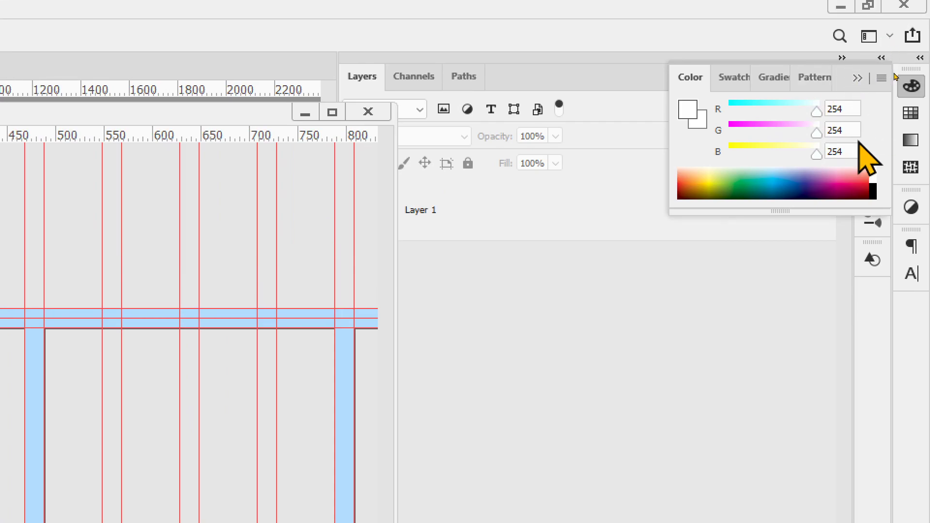
View the sampled colour's hex values with Web Color Sliders and return to RGB Sliders.
{"action": "left_click", "coordinate": [882, 78]}
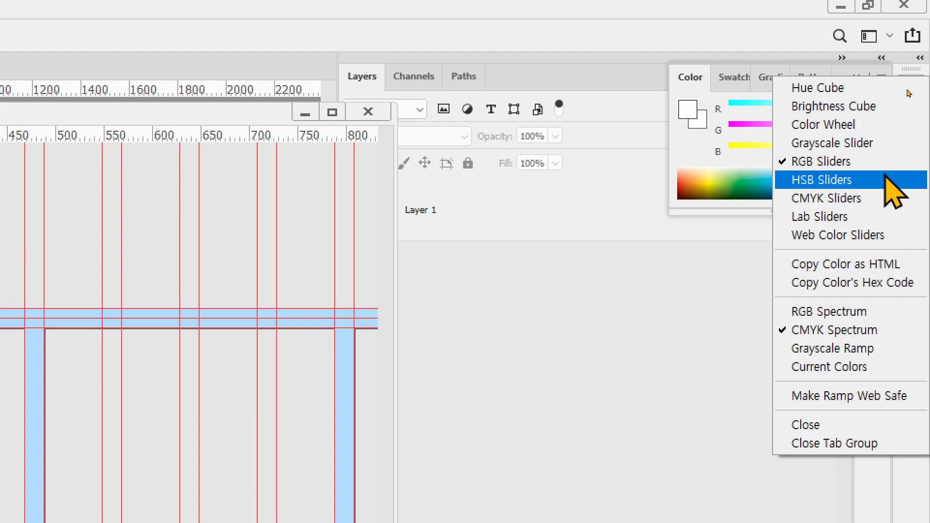
{"action": "left_click", "coordinate": [862, 236]}
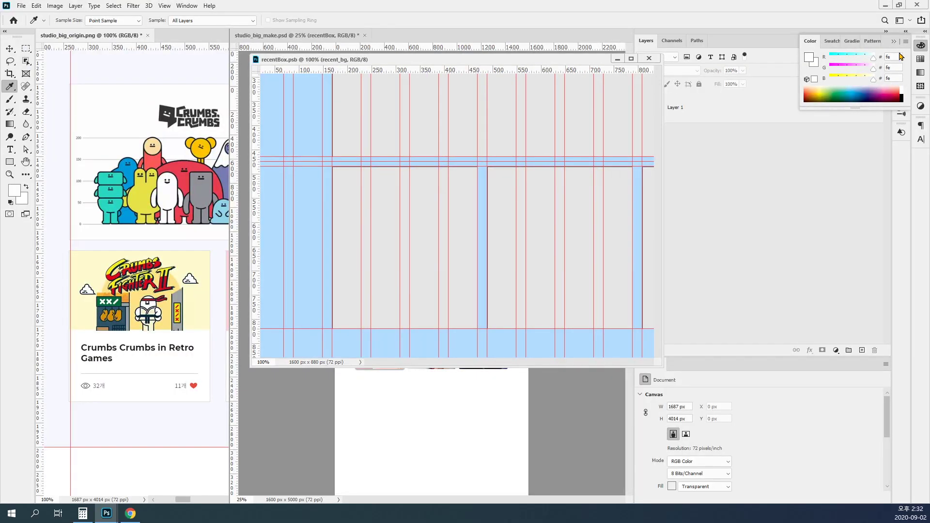
{"action": "left_click", "coordinate": [882, 78]}
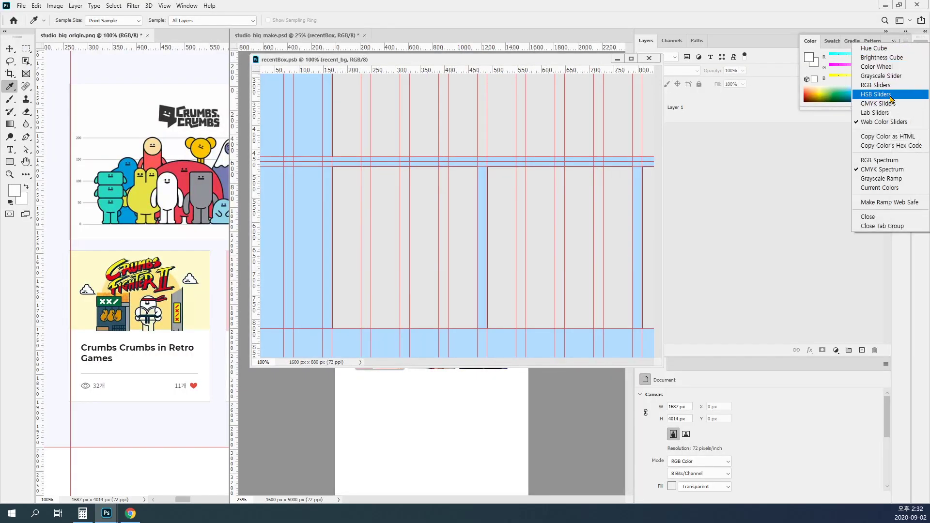
{"action": "left_click", "coordinate": [877, 86]}
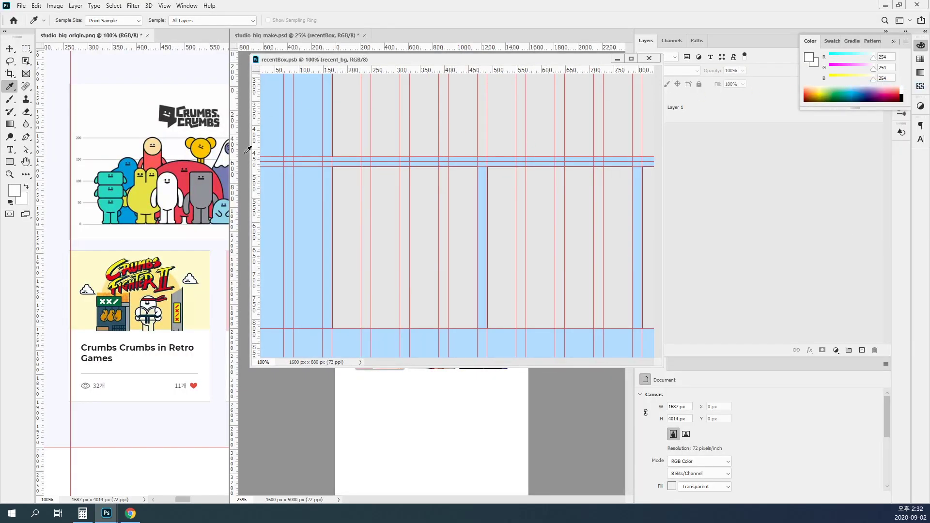
Widen the recentBox.psb window over the original and hide its guides.
{"action": "left_click_drag", "start_coordinate": [240, 148], "coordinate": [77, 147]}
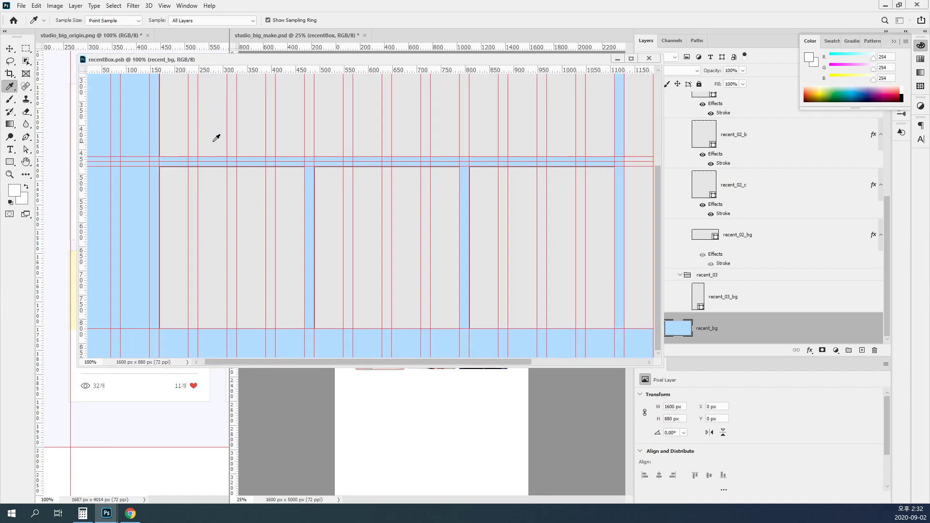
{"action": "key", "text": "v"}
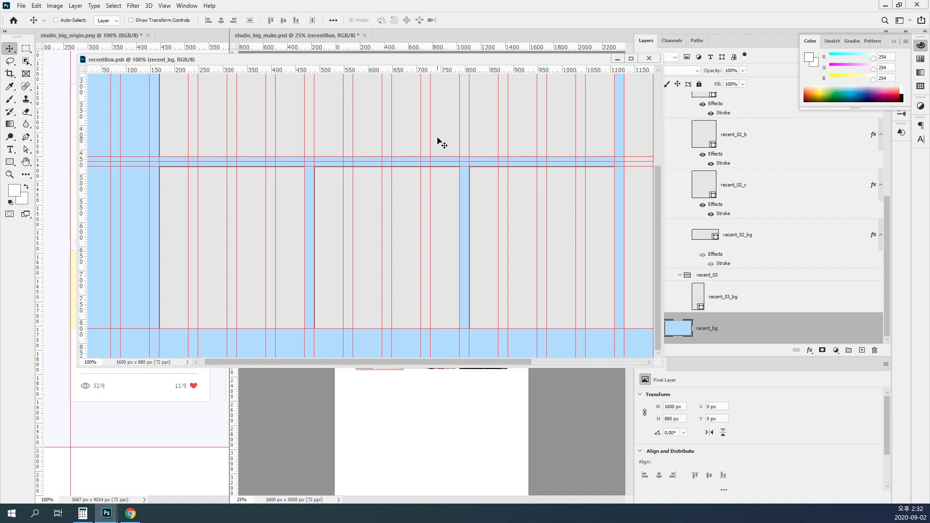
{"action": "left_click", "coordinate": [301, 214], "text": "ctrl"}
{"action": "key", "text": "ctrl+semicolon"}
Fill recent_01_bg, recent_02_a, recent_02_b, recent_02_c and recent_03_bg with the sampled near-white from the recent swatches.
{"action": "left_click", "coordinate": [340, 136], "text": "ctrl"}
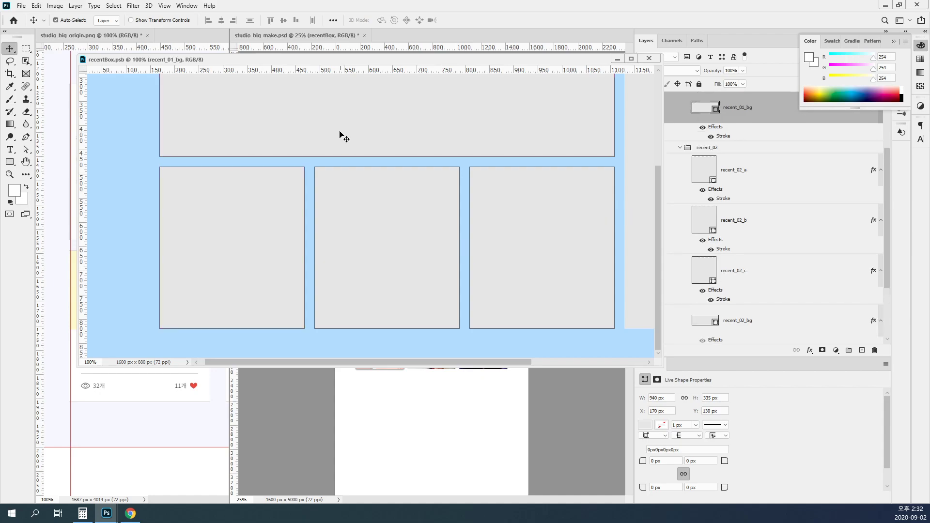
{"action": "left_click", "coordinate": [249, 214], "text": "ctrl+shift"}
{"action": "left_click", "coordinate": [399, 228], "text": "ctrl+shift"}
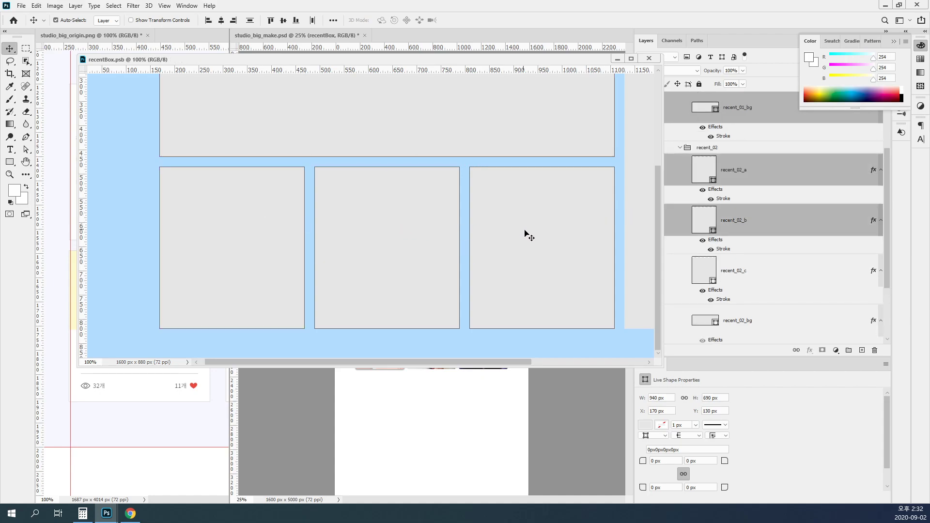
{"action": "left_click", "coordinate": [527, 236], "text": "ctrl+shift"}
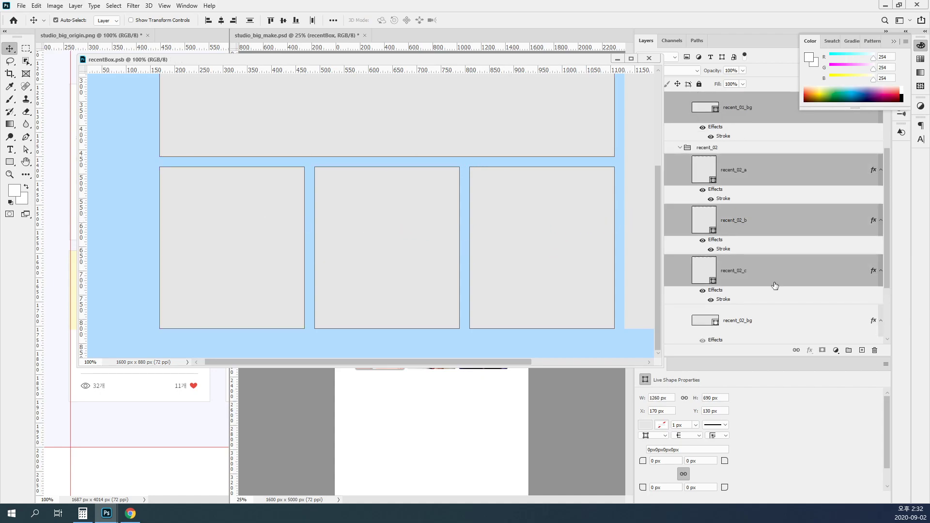
{"action": "scroll", "coordinate": [765, 277], "scroll_direction": "down", "scroll_amount": 3}
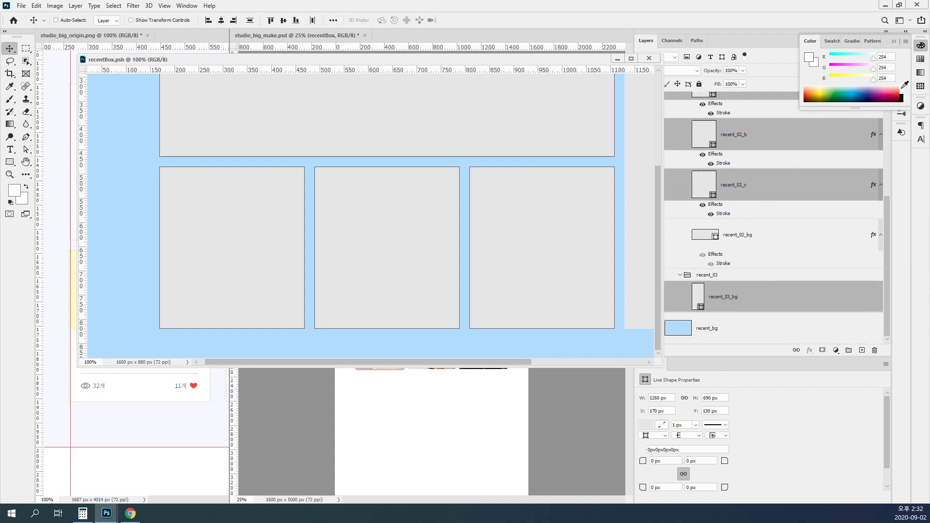
{"action": "left_click", "coordinate": [921, 46]}
{"action": "left_click", "coordinate": [921, 59]}
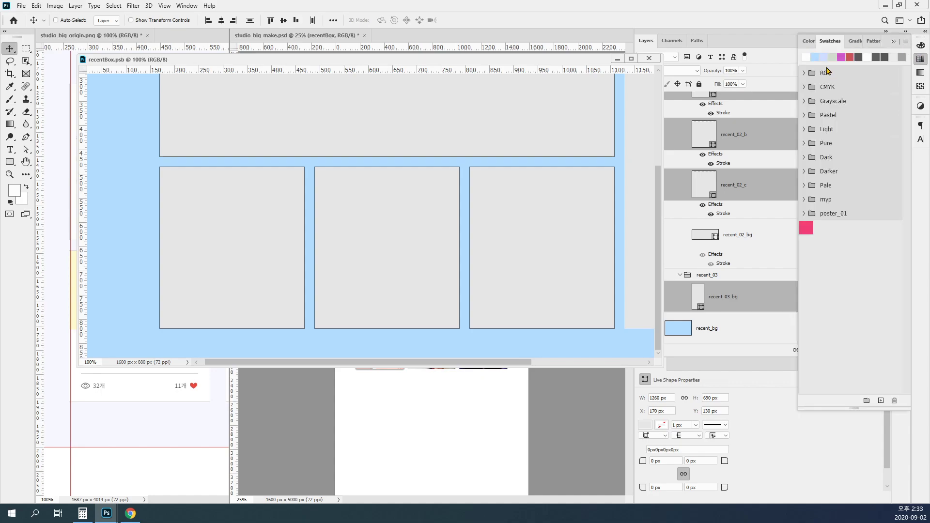
{"action": "left_click", "coordinate": [809, 59]}
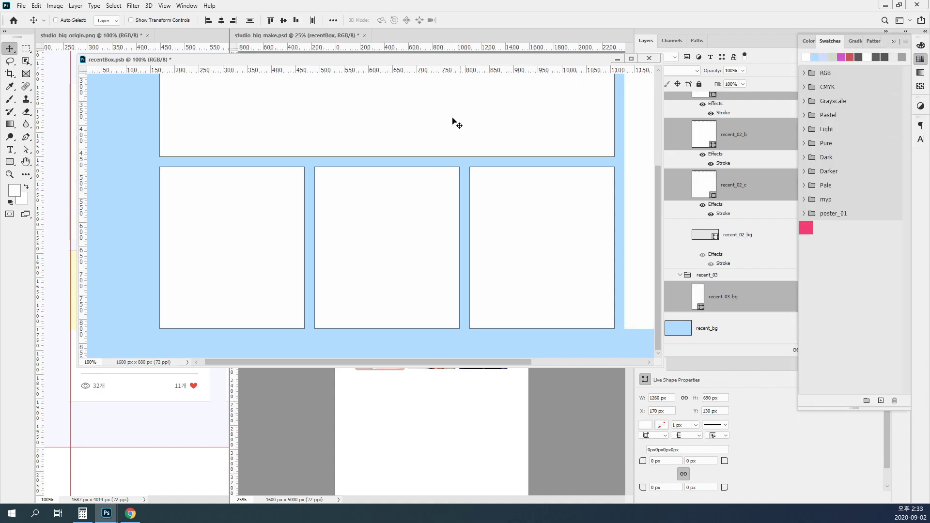
{"action": "left_click", "coordinate": [921, 58]}
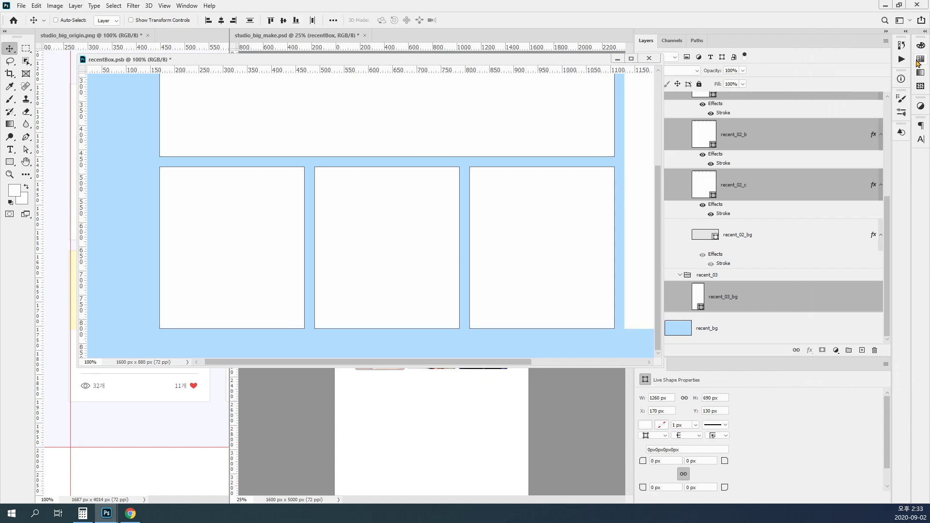
Resize the recentBox.psb window to view the whole layout, return to 100% and save the document.
{"action": "scroll", "coordinate": [541, 243], "scroll_direction": "up", "scroll_amount": 3}
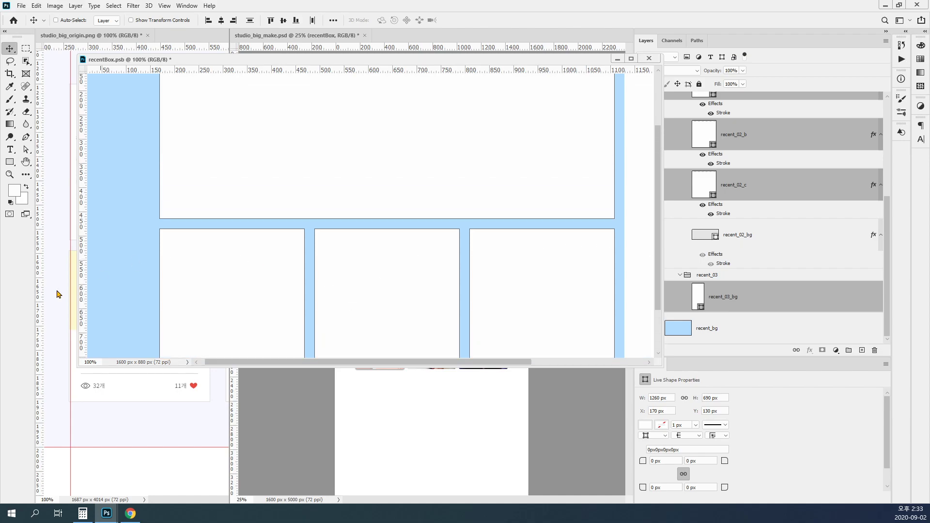
{"action": "left_click_drag", "start_coordinate": [78, 366], "coordinate": [6, 393]}
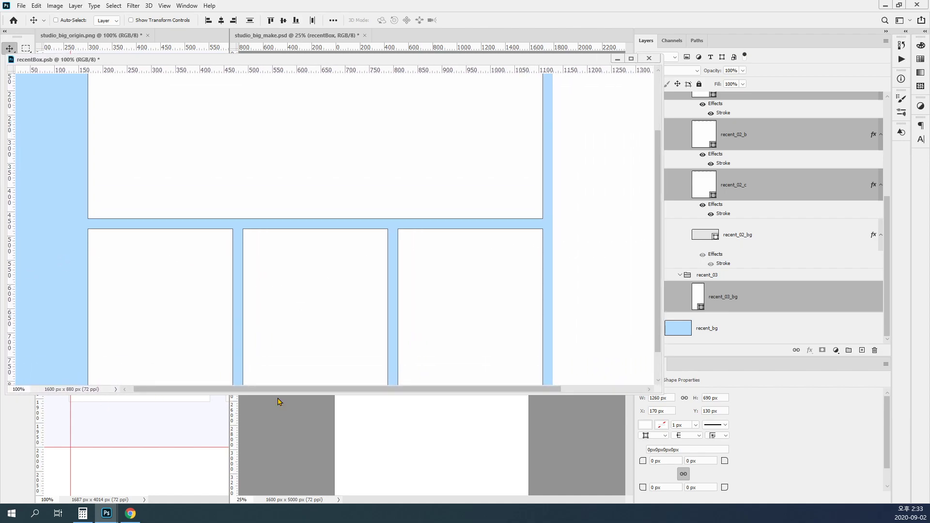
{"action": "left_click_drag", "start_coordinate": [657, 389], "coordinate": [617, 407]}
{"action": "key", "text": "ctrl+minus"}
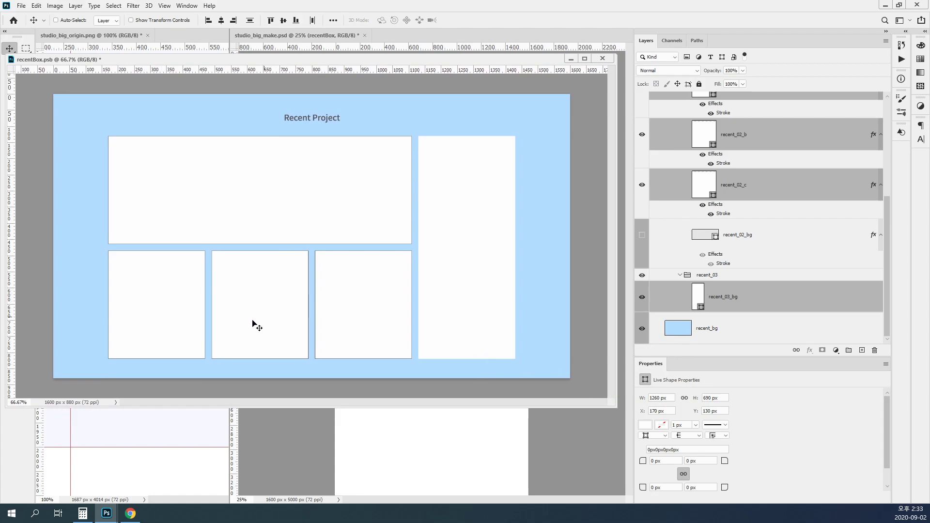
{"action": "key", "text": "ctrl+plus"}
{"action": "scroll", "coordinate": [249, 282], "scroll_direction": "left", "scroll_amount": 1}
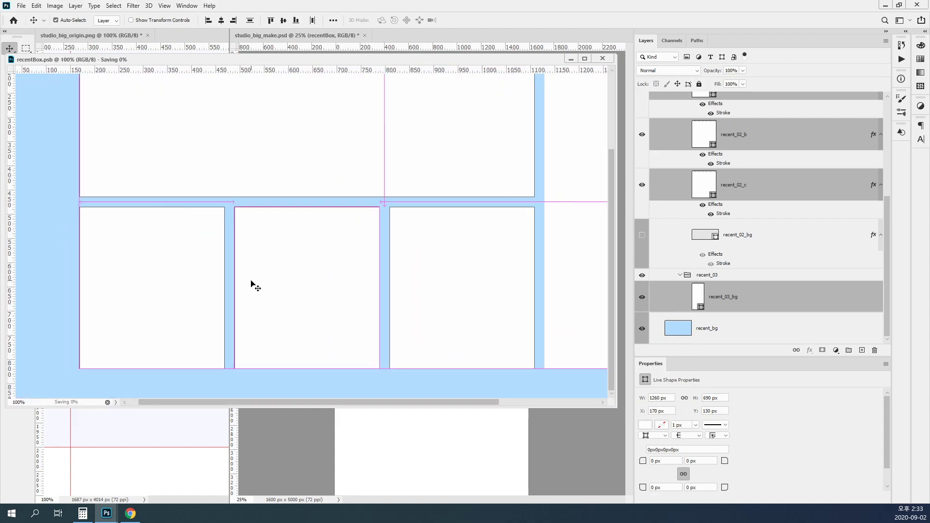
Select the recent_01_bg layer and collapse the recent_02 and recent_03 groups.
{"action": "left_click", "coordinate": [778, 196]}
{"action": "scroll", "coordinate": [794, 230], "scroll_direction": "up", "scroll_amount": 2}
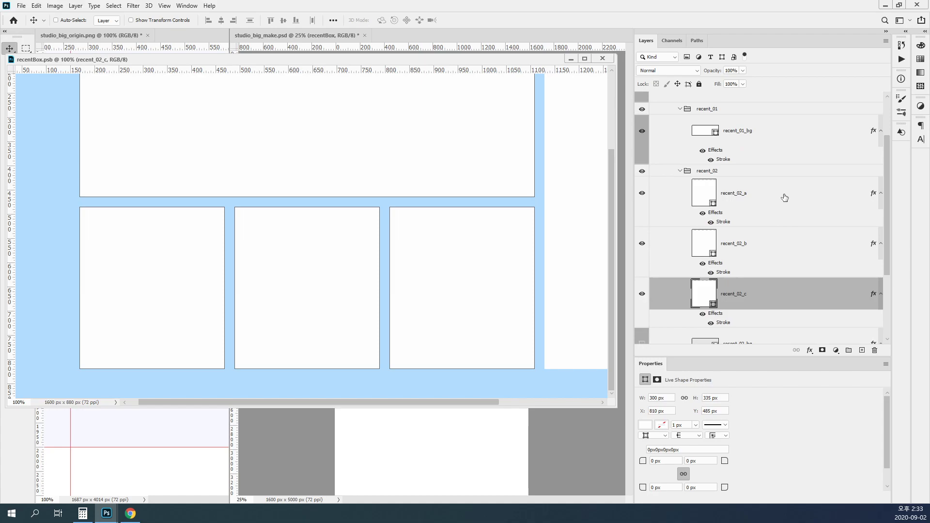
{"action": "left_click", "coordinate": [790, 203]}
{"action": "scroll", "coordinate": [782, 209], "scroll_direction": "up", "scroll_amount": 1}
{"action": "left_click", "coordinate": [749, 186]}
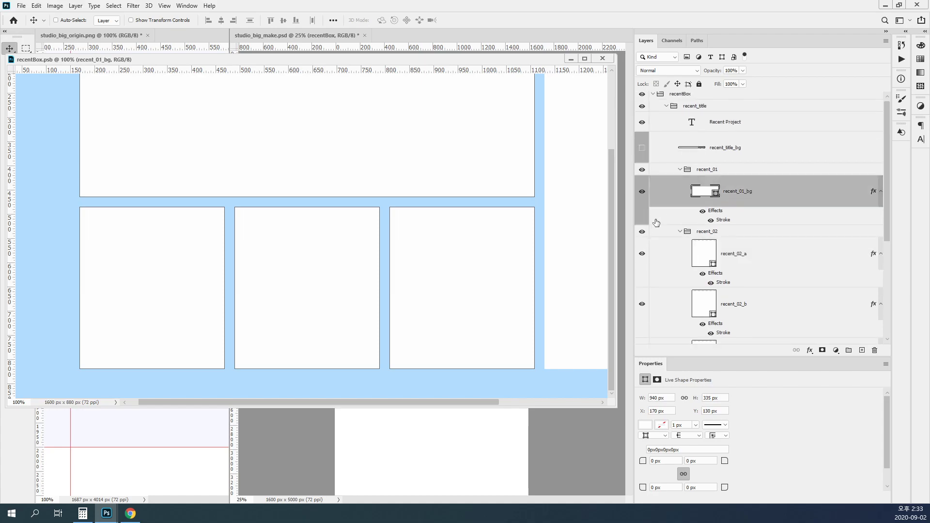
{"action": "left_click", "coordinate": [680, 232]}
{"action": "left_click", "coordinate": [681, 248]}
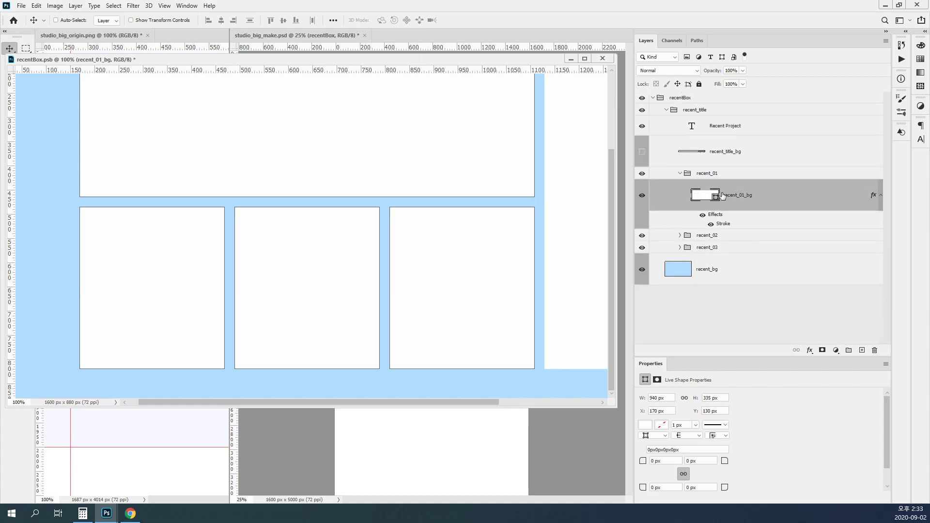
Toggle the visibility of recent_01_bg off and on, collapse the recent_01 group and expand recent_02.
{"action": "left_click", "coordinate": [642, 196]}
{"action": "left_click", "coordinate": [642, 196]}
{"action": "left_click", "coordinate": [679, 173]}
{"action": "left_click", "coordinate": [709, 191]}
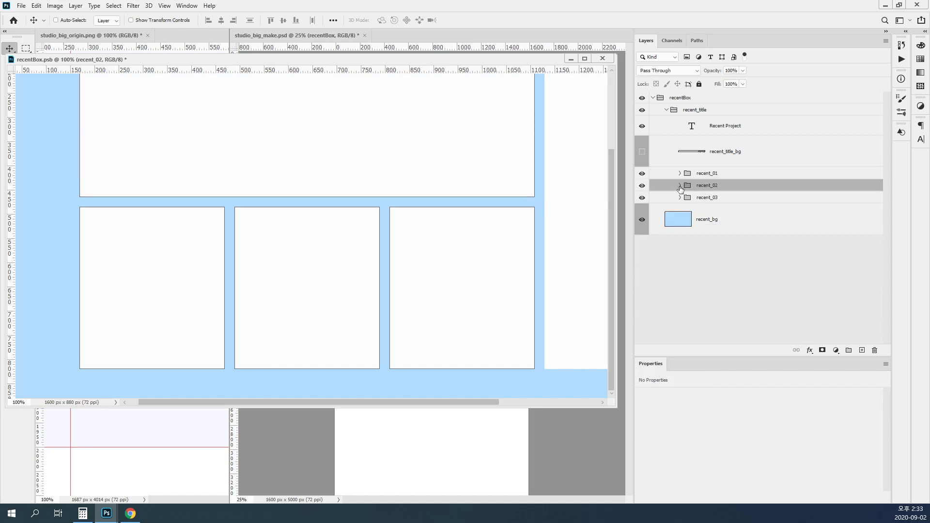
{"action": "left_click", "coordinate": [680, 186]}
Select recent_02_a and toggle its visibility off and on to identify its card.
{"action": "left_click", "coordinate": [700, 211]}
{"action": "left_click", "coordinate": [641, 208]}
{"action": "left_click", "coordinate": [642, 208]}
{"action": "left_click", "coordinate": [642, 207]}
{"action": "left_click", "coordinate": [642, 208]}
Show the guides in recentBox.psb and dock it as a tab with studio_big_make.psd beside the original.
{"action": "left_click", "coordinate": [180, 275], "text": "ctrl"}
{"action": "left_click_drag", "start_coordinate": [193, 275], "coordinate": [360, 225]}
{"action": "key", "text": "ctrl+semicolon"}
{"action": "key", "text": "ctrl+1"}
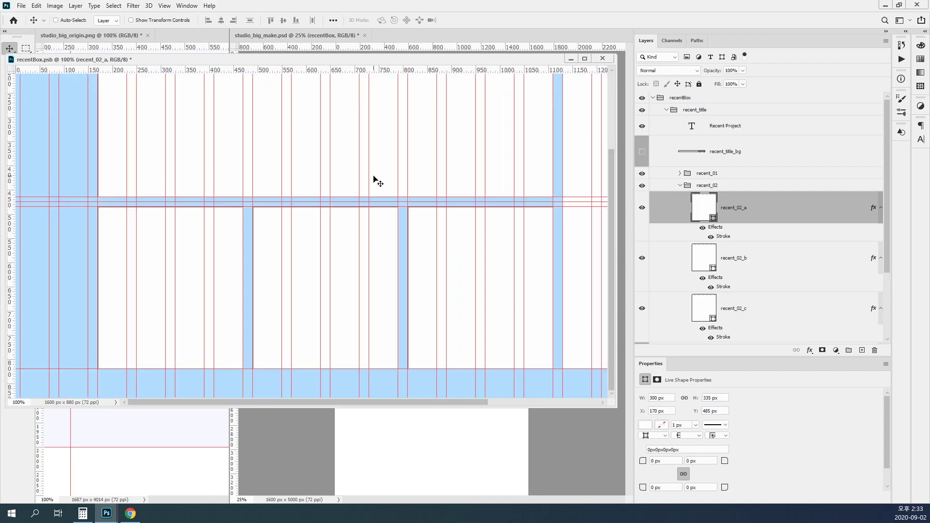
{"action": "left_click_drag", "start_coordinate": [182, 61], "coordinate": [461, 60]}
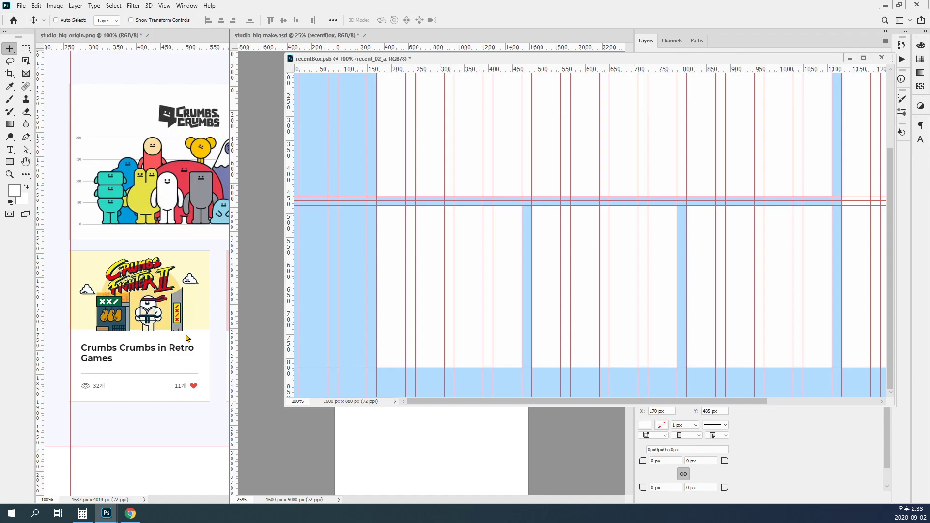
{"action": "left_click_drag", "start_coordinate": [565, 58], "coordinate": [289, 37]}
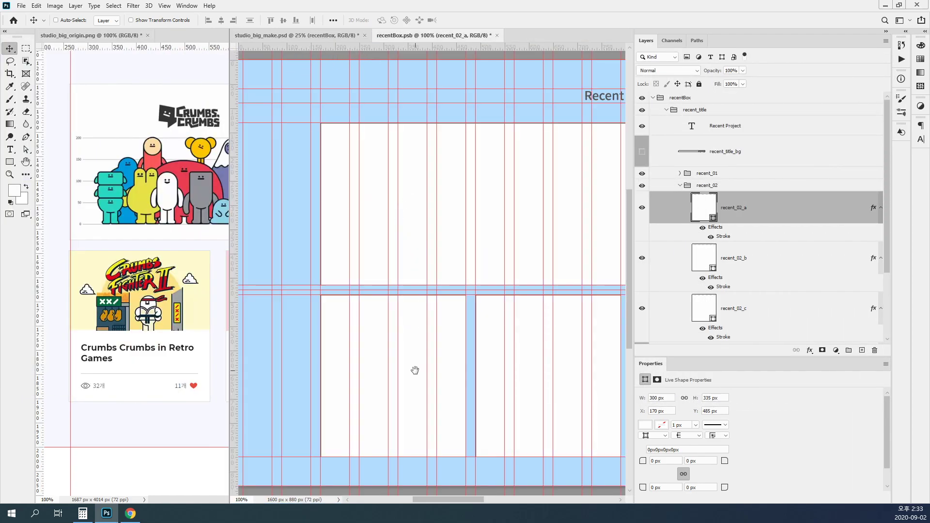
Load the recent_02_a card outline as a selection, place a horizontal guide near its mid-height at about Y 655 px, and deselect.
{"action": "left_click", "coordinate": [402, 365], "text": "ctrl"}
{"action": "left_click", "coordinate": [402, 365], "text": "ctrl"}
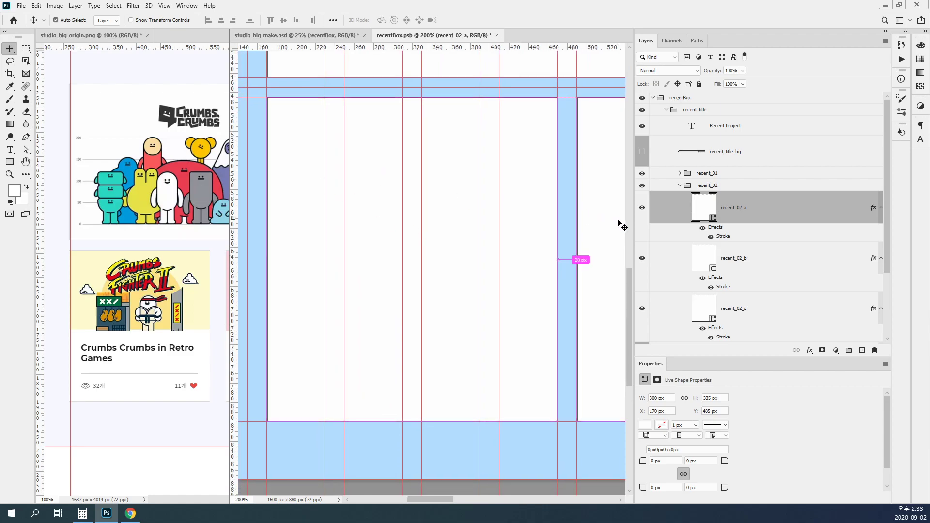
{"action": "left_click", "coordinate": [706, 208], "text": "ctrl"}
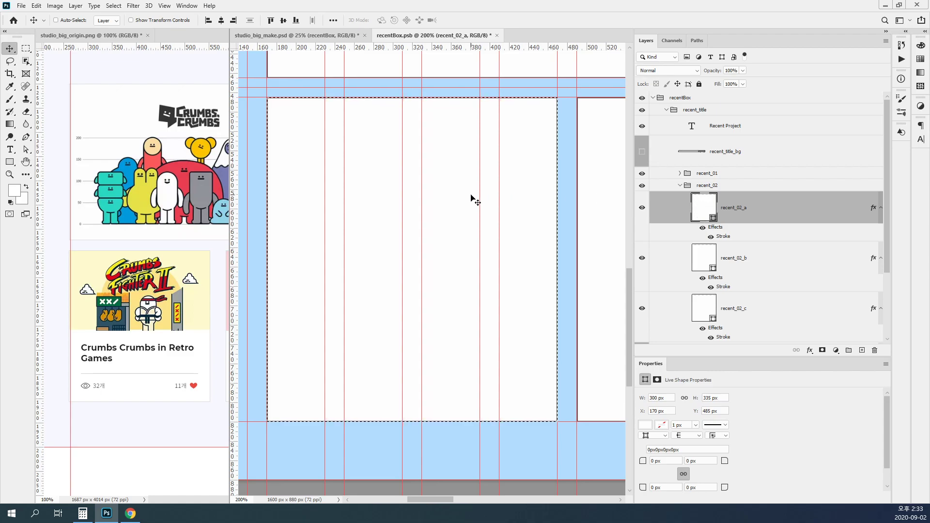
{"action": "left_click_drag", "start_coordinate": [457, 49], "coordinate": [462, 260]}
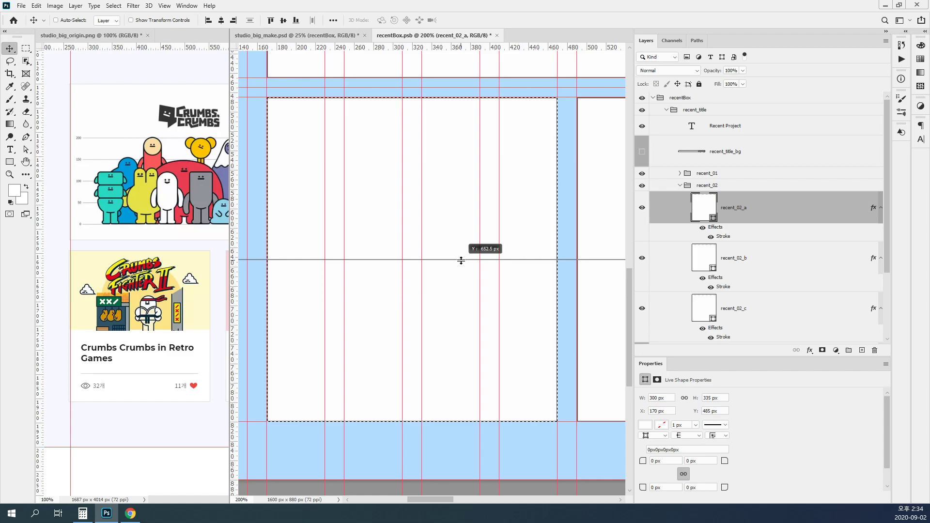
{"action": "mouse_move", "coordinate": [461, 261]}
{"action": "left_mouse_down"}
{"action": "mouse_move", "coordinate": [461, 247]}
{"action": "mouse_move", "coordinate": [461, 262]}
{"action": "left_mouse_up"}
{"action": "key", "text": "ctrl+d"}
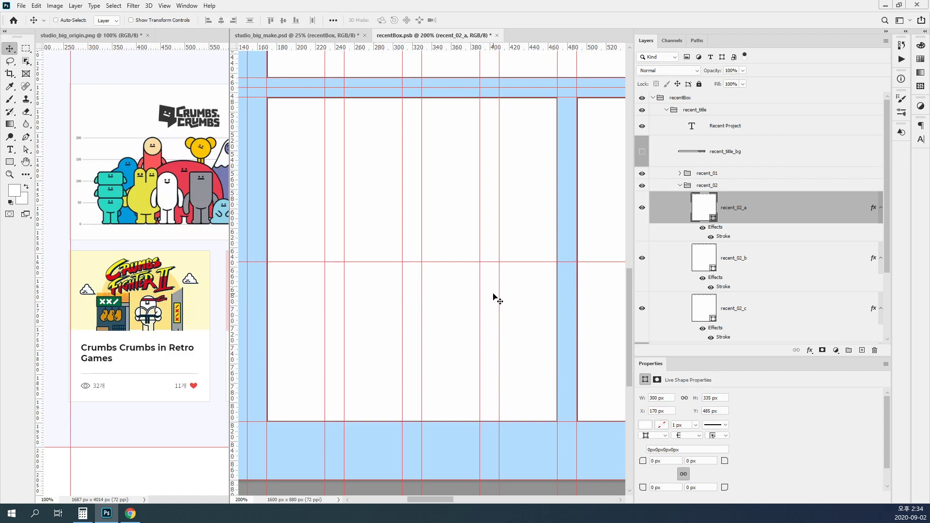
Draw a rectangle about 323 × 170 px over the upper half of the recent_02_a card, from its top edge to the mid-height guide.
{"action": "key", "text": "ctrl+semicolon"}
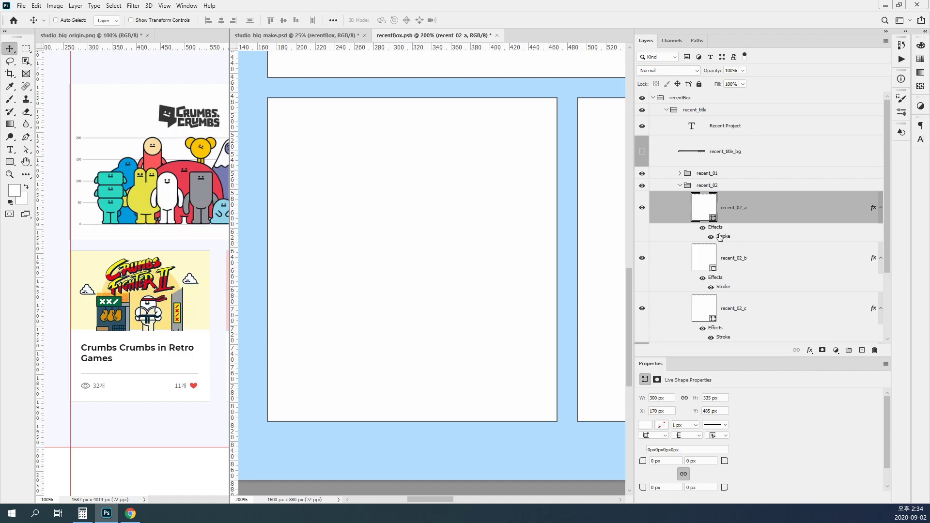
{"action": "key", "text": "ctrl+semicolon"}
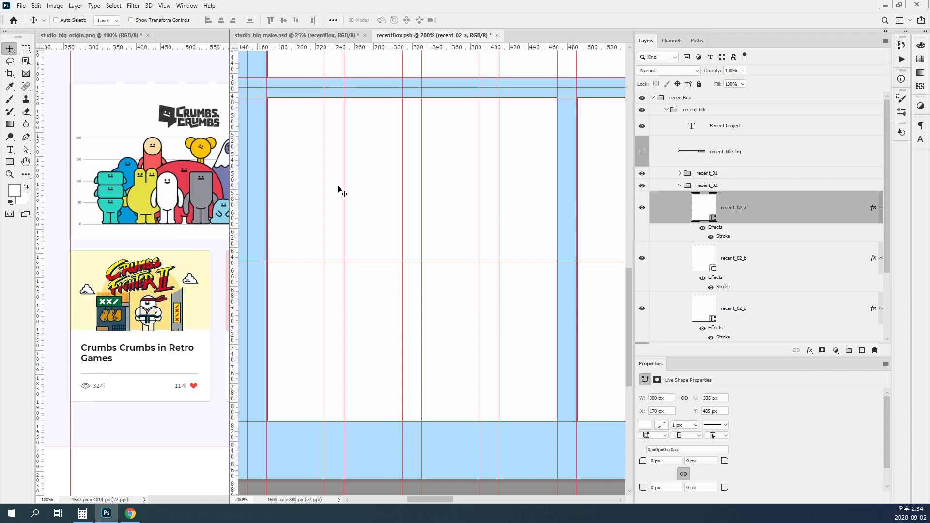
{"action": "left_click", "coordinate": [9, 162]}
{"action": "left_click_drag", "start_coordinate": [256, 97], "coordinate": [567, 262]}
{"action": "key", "text": "v"}
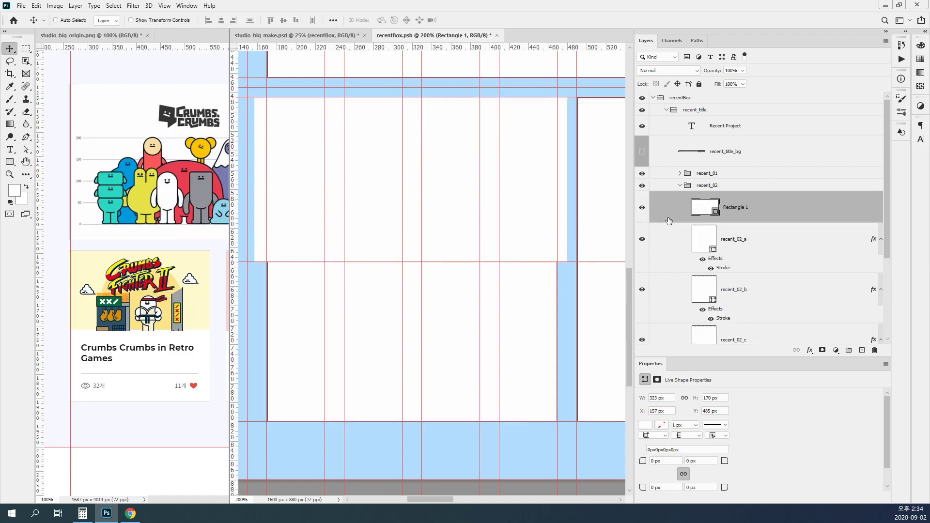
Change the fill colour of the new rectangle above recent_02_a to dark red.
{"action": "double_click", "coordinate": [703, 209]}
{"action": "left_click", "coordinate": [439, 163]}
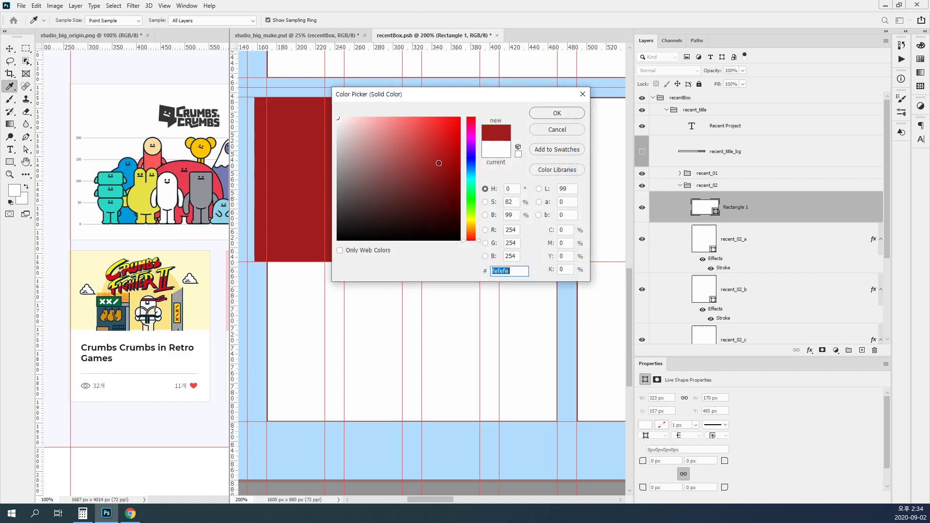
{"action": "key", "text": "Return"}
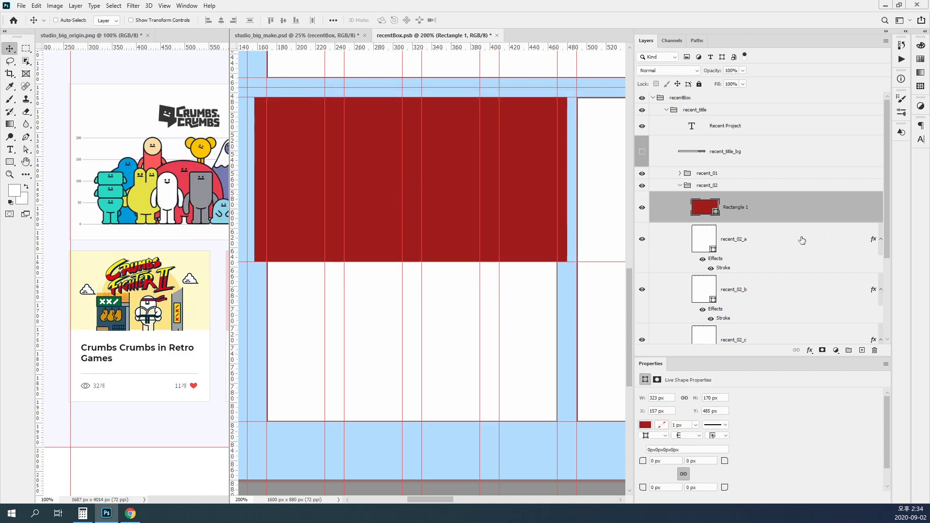
Clip the dark red rectangle to the recent_02_a card and change its fill to light yellow-green #edf68d.
{"action": "left_click_drag", "start_coordinate": [802, 238], "coordinate": [804, 221]}
{"action": "left_click", "coordinate": [804, 221], "text": "alt"}
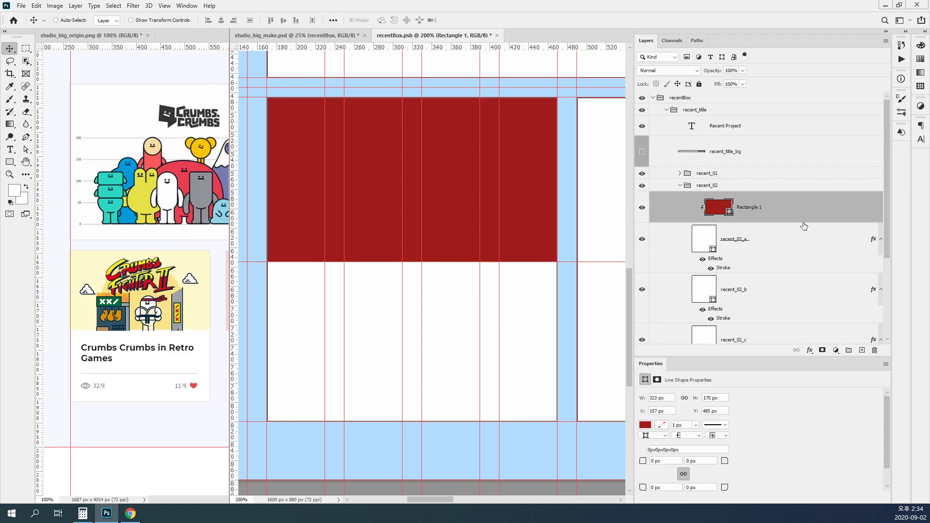
{"action": "double_click", "coordinate": [719, 212]}
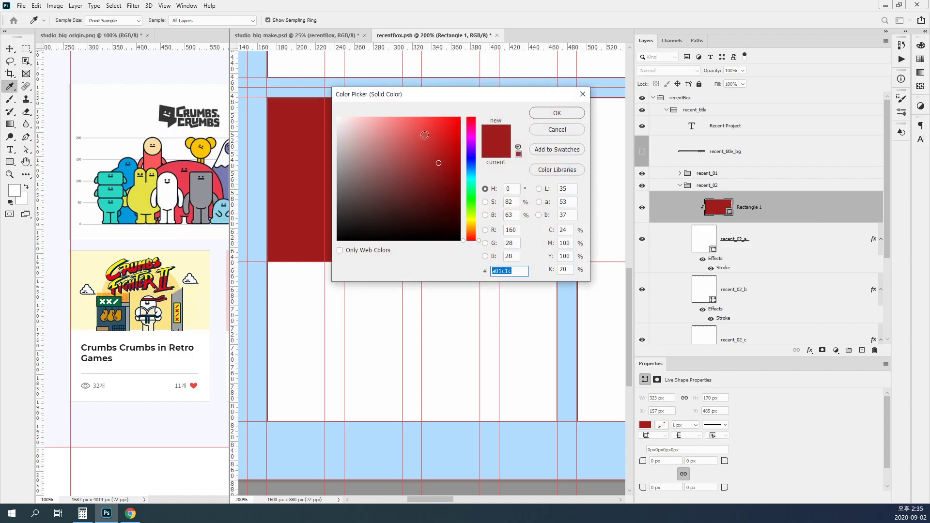
{"action": "left_click", "coordinate": [421, 133]}
{"action": "left_click", "coordinate": [469, 223]}
{"action": "left_click", "coordinate": [388, 128]}
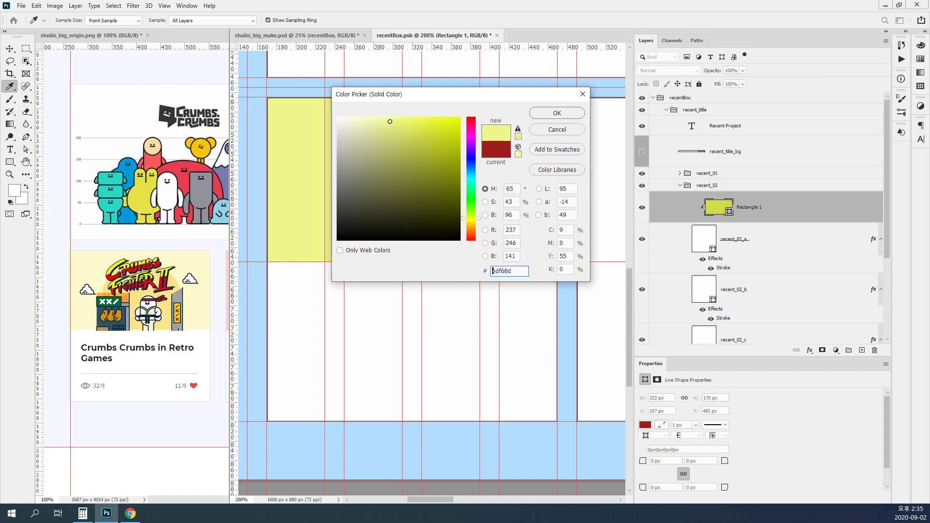
{"action": "left_click", "coordinate": [547, 114]}
Hide the guides and delete the clipped rectangle above recent_02_a.
{"action": "left_click", "coordinate": [790, 239]}
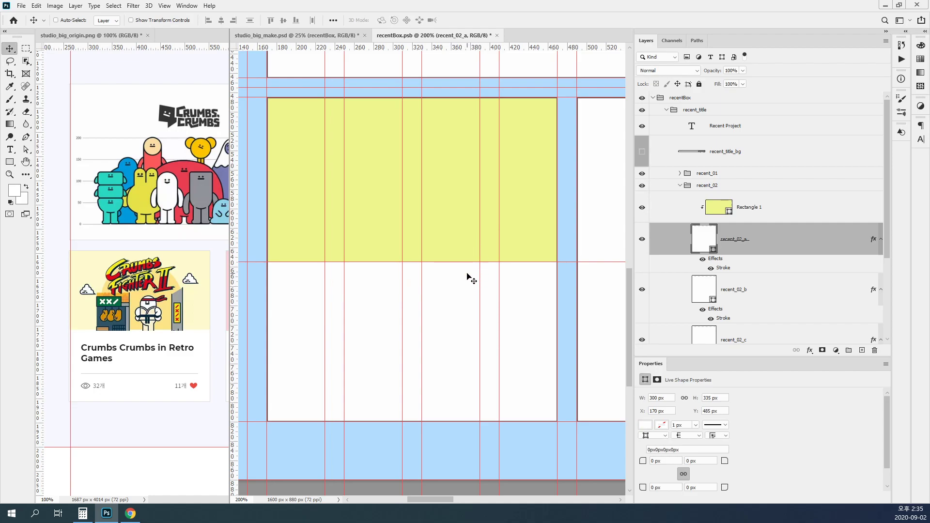
{"action": "key", "text": "ctrl+semicolon"}
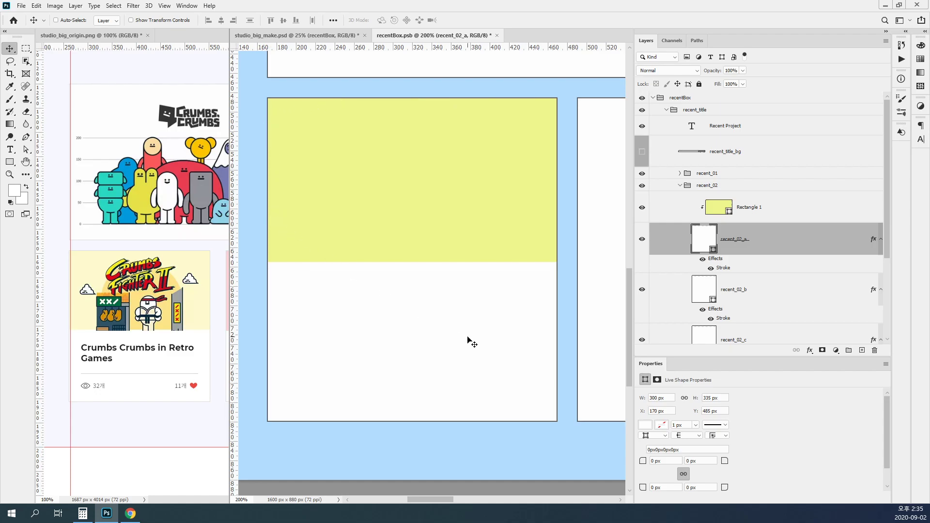
{"action": "left_click", "coordinate": [784, 213]}
{"action": "key", "text": "Delete"}
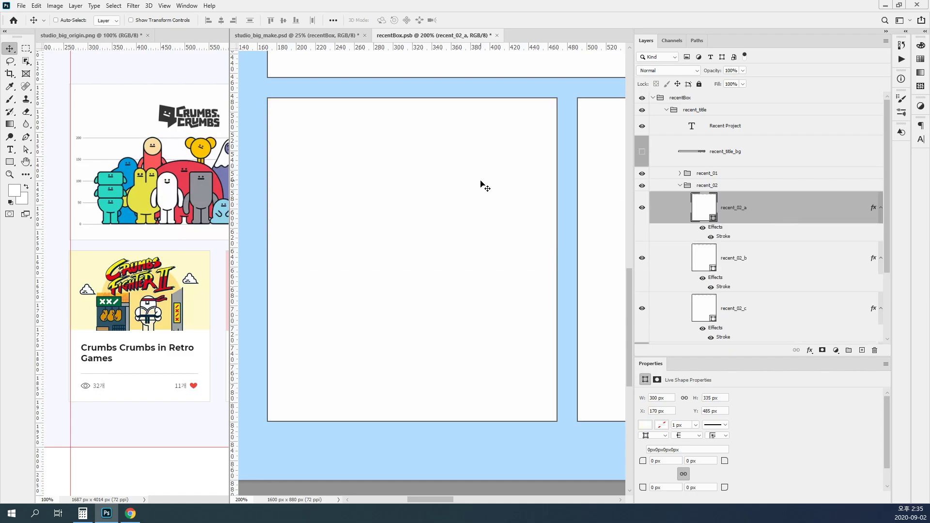
Turn off the Stroke layer effect on the recent_02_a card.
{"action": "left_click", "coordinate": [642, 209]}
{"action": "left_click", "coordinate": [642, 208]}
{"action": "left_click", "coordinate": [642, 209]}
{"action": "left_click", "coordinate": [642, 208]}
{"action": "key", "text": "h"}
{"action": "double_click", "coordinate": [789, 221]}
{"action": "mouse_move", "coordinate": [661, 248]}
{"action": "left_mouse_down"}
{"action": "mouse_move", "coordinate": [628, 156]}
{"action": "mouse_move", "coordinate": [617, 80]}
{"action": "left_mouse_up"}
{"action": "left_click", "coordinate": [470, 165]}
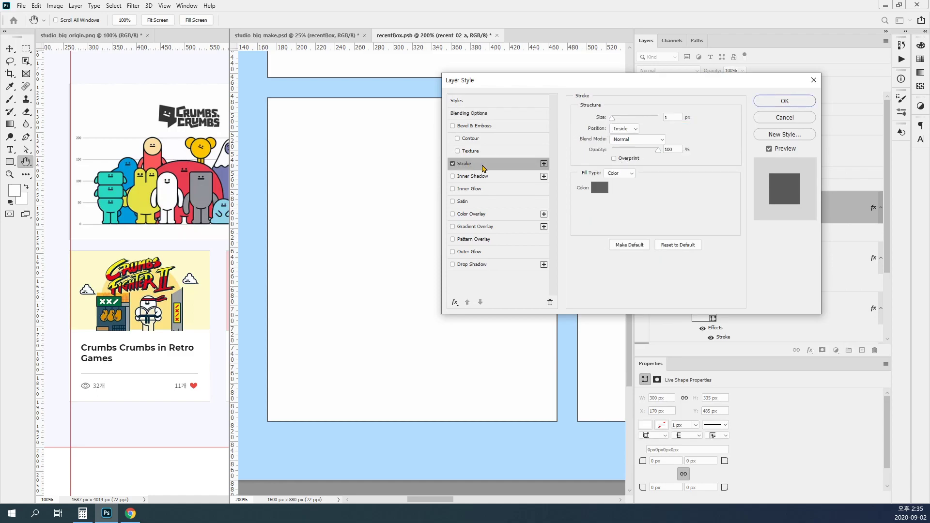
{"action": "left_click", "coordinate": [452, 164]}
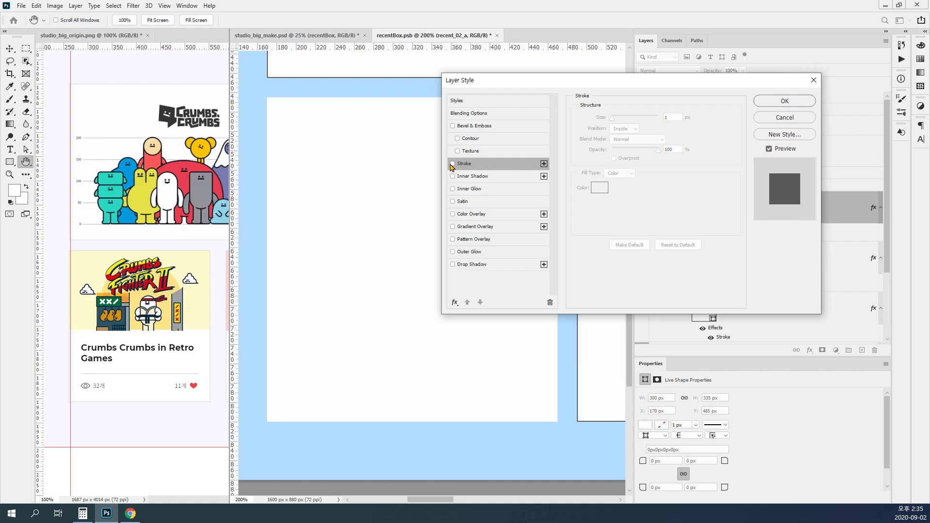
{"action": "left_click", "coordinate": [782, 104]}
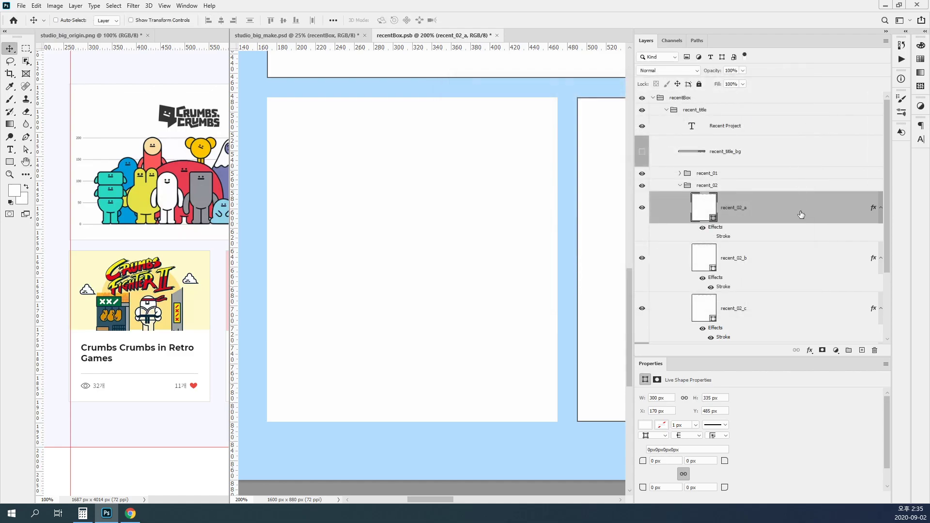
Apply a dark grey 1 px shape stroke directly to the recent_02_a card.
{"action": "left_click", "coordinate": [11, 162]}
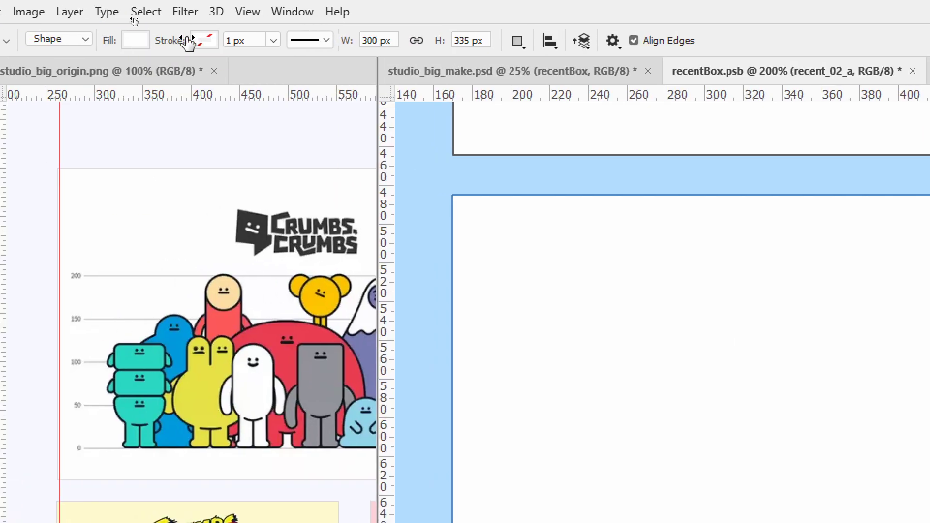
{"action": "left_click", "coordinate": [204, 40]}
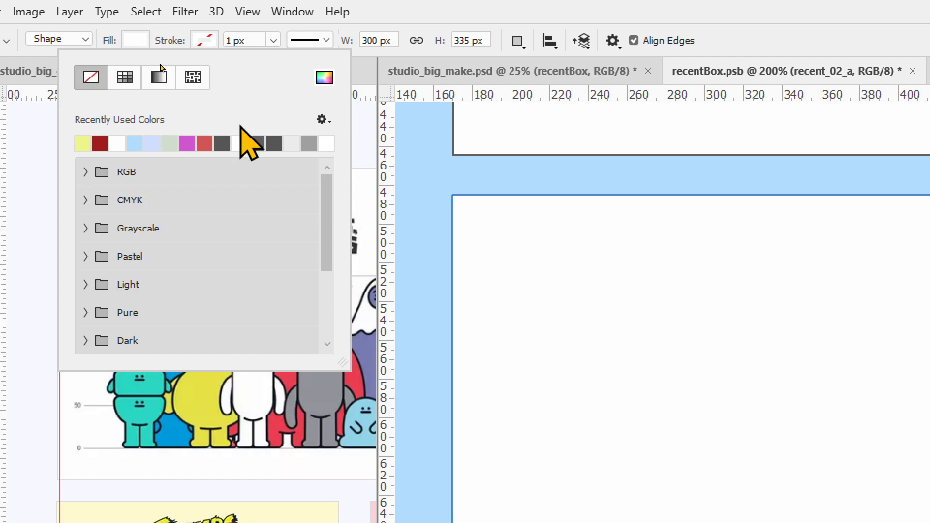
{"action": "left_click", "coordinate": [269, 141]}
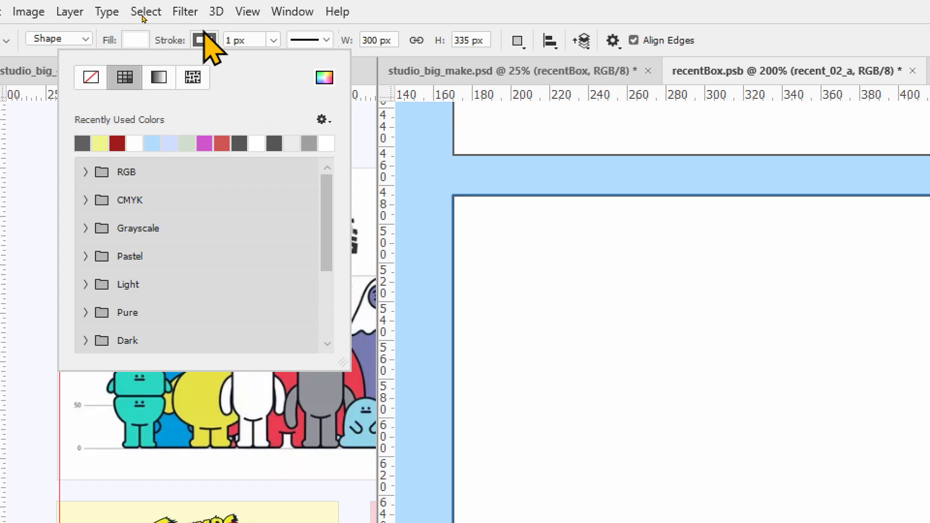
{"action": "left_click", "coordinate": [380, 1]}
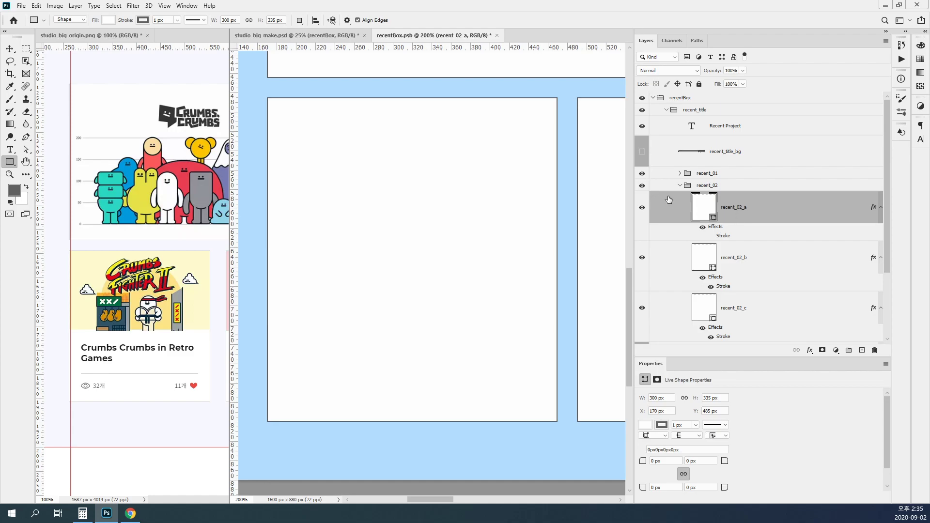
Draw a rectangle about 319 × 167 px over the upper half of recent_02_a and fill it with yellow-green.
{"action": "left_click_drag", "start_coordinate": [253, 88], "coordinate": [563, 250]}
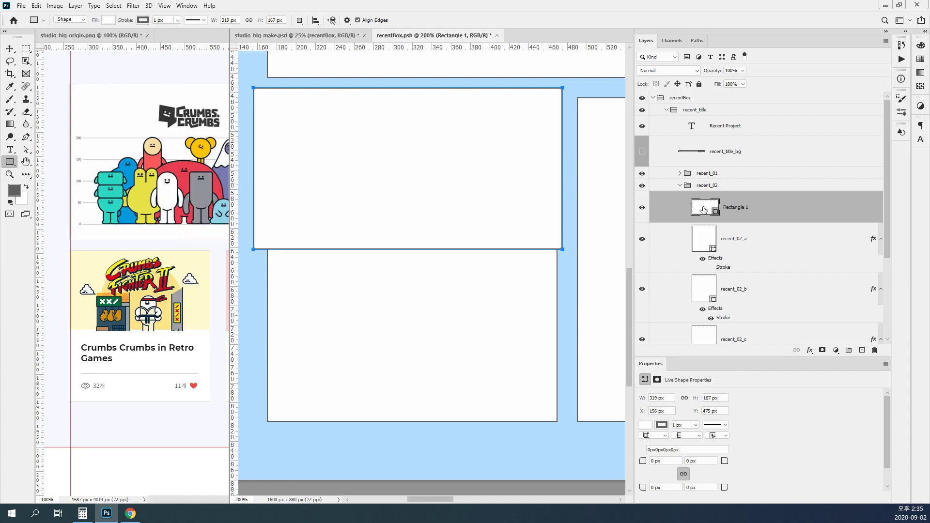
{"action": "double_click", "coordinate": [704, 209]}
{"action": "left_click", "coordinate": [473, 217]}
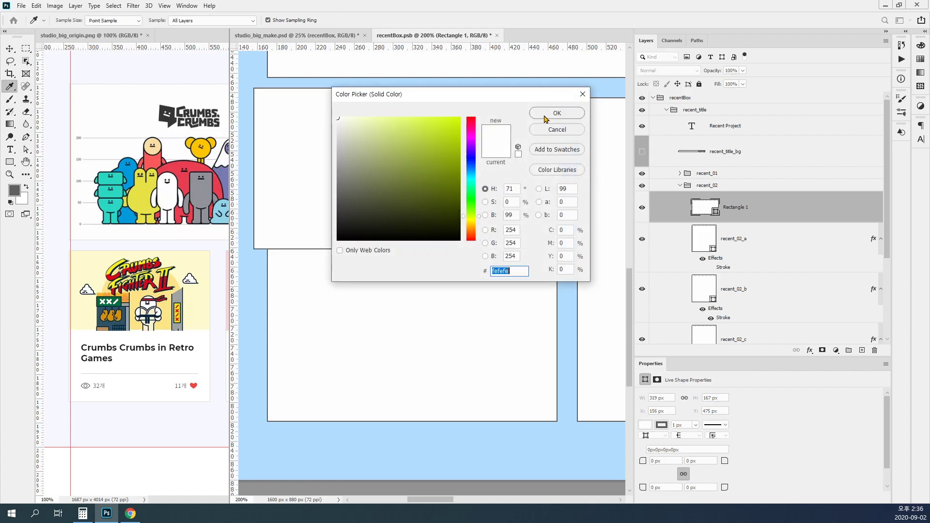
{"action": "left_click", "coordinate": [408, 124]}
{"action": "left_click", "coordinate": [557, 113]}
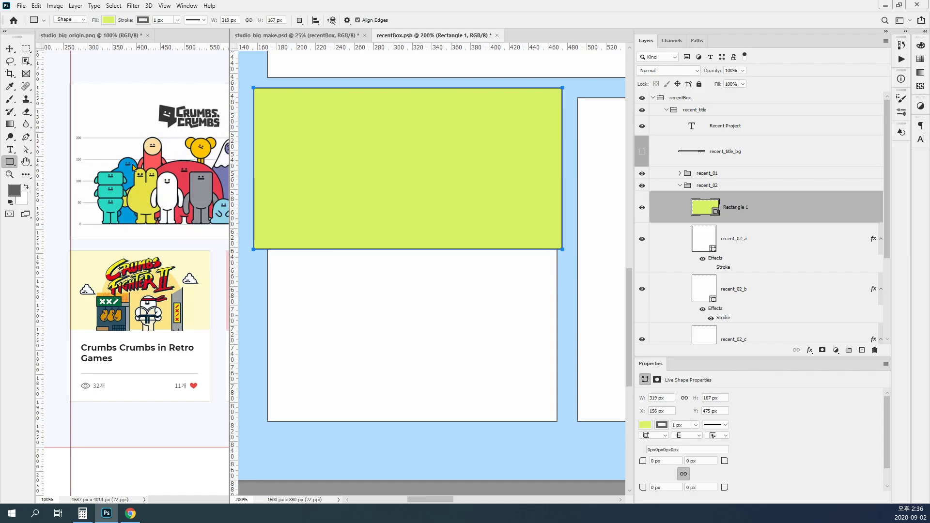
Remove the shape stroke from the yellow-green rectangle and check the card beneath by toggling the visibility of both layers.
{"action": "left_click", "coordinate": [144, 21]}
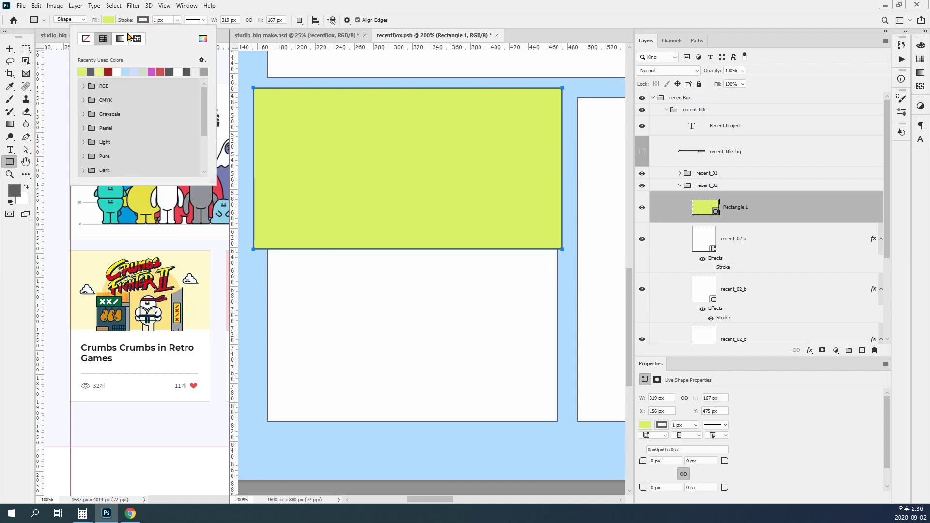
{"action": "left_click", "coordinate": [86, 38]}
{"action": "left_click", "coordinate": [643, 208]}
{"action": "left_click", "coordinate": [642, 239]}
{"action": "left_click", "coordinate": [642, 240]}
{"action": "left_click", "coordinate": [642, 240]}
{"action": "left_click", "coordinate": [643, 240]}
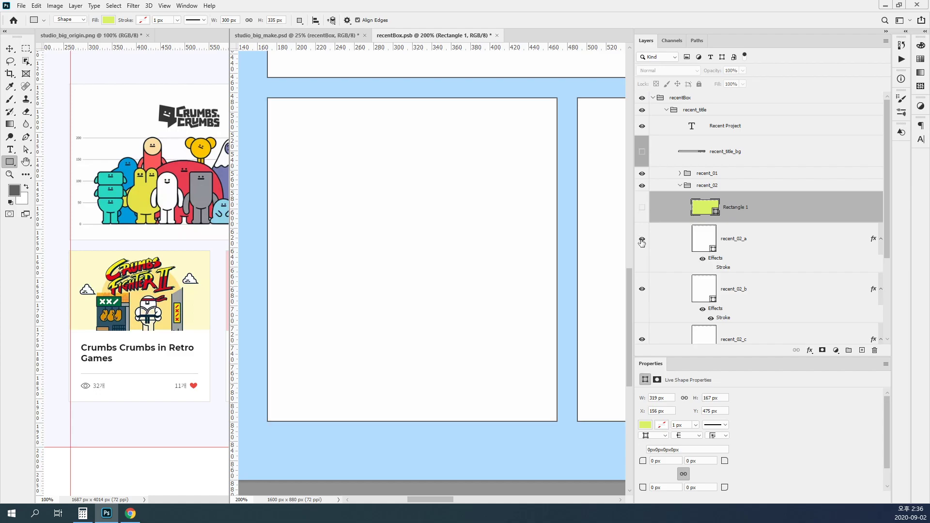
{"action": "left_click", "coordinate": [642, 208]}
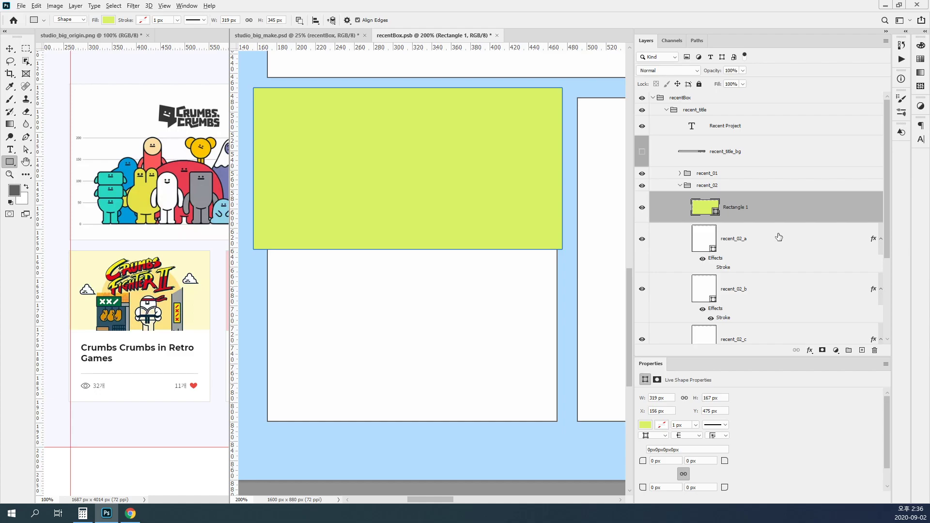
Clip the yellow-green rectangle to the recent_02_a card and select the recent_02 group.
{"action": "left_click", "coordinate": [780, 221], "text": "alt"}
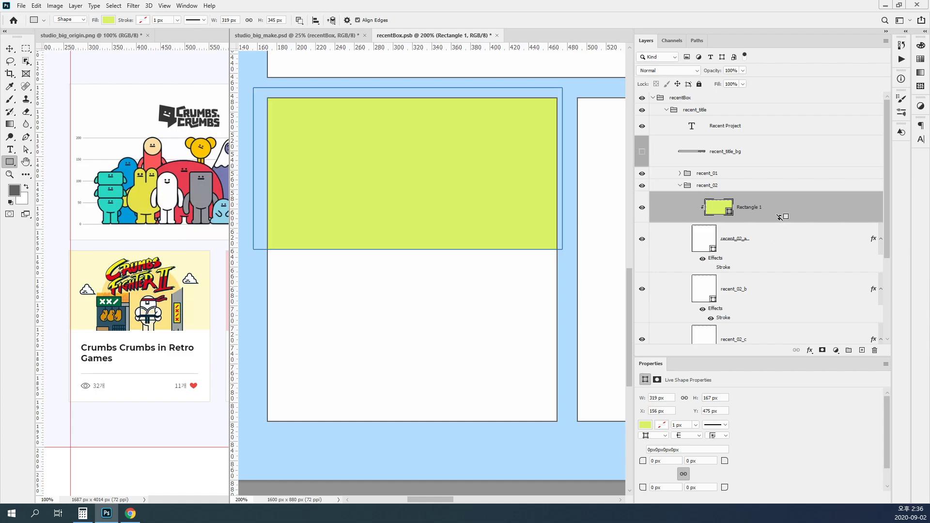
{"action": "left_click", "coordinate": [803, 248]}
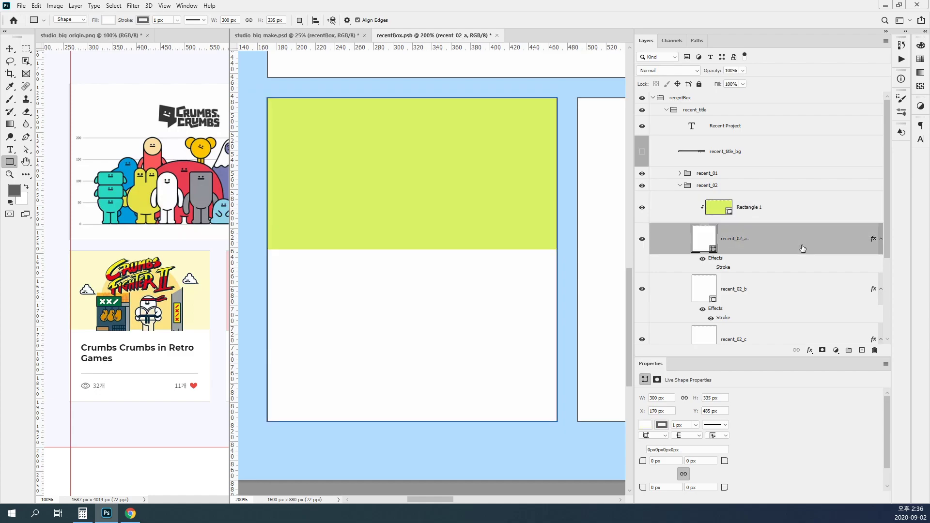
{"action": "left_click", "coordinate": [812, 189]}
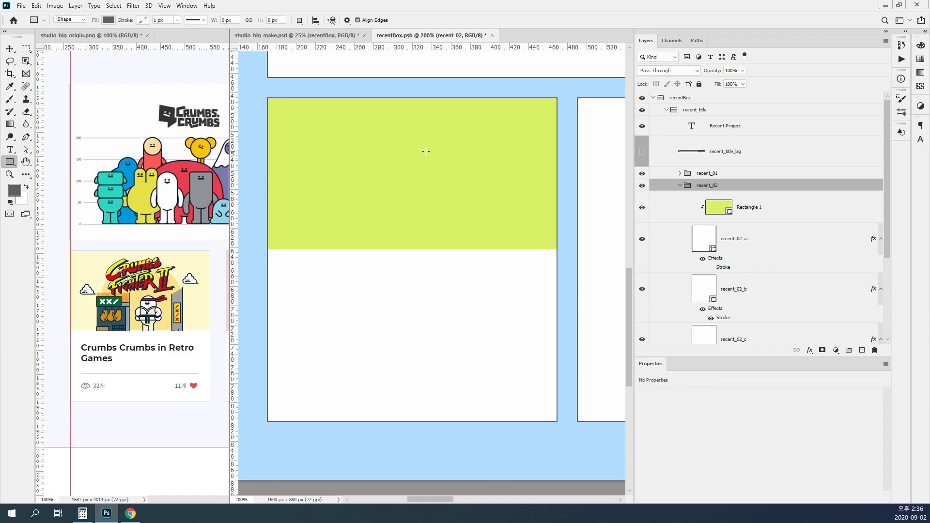
{"action": "key", "text": "v"}
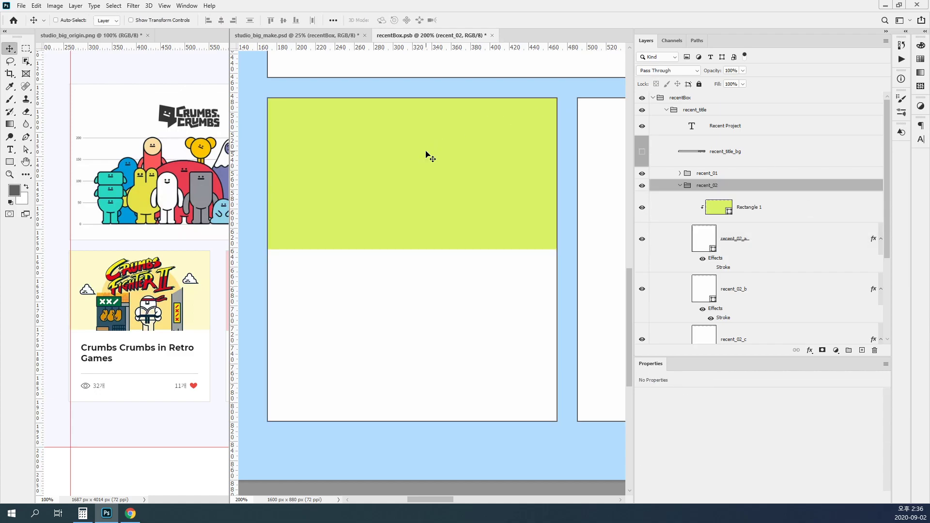
Delete the clipped rectangle, then restore recent_02_a to its Stroke layer effect with no shape stroke.
{"action": "left_click", "coordinate": [818, 215]}
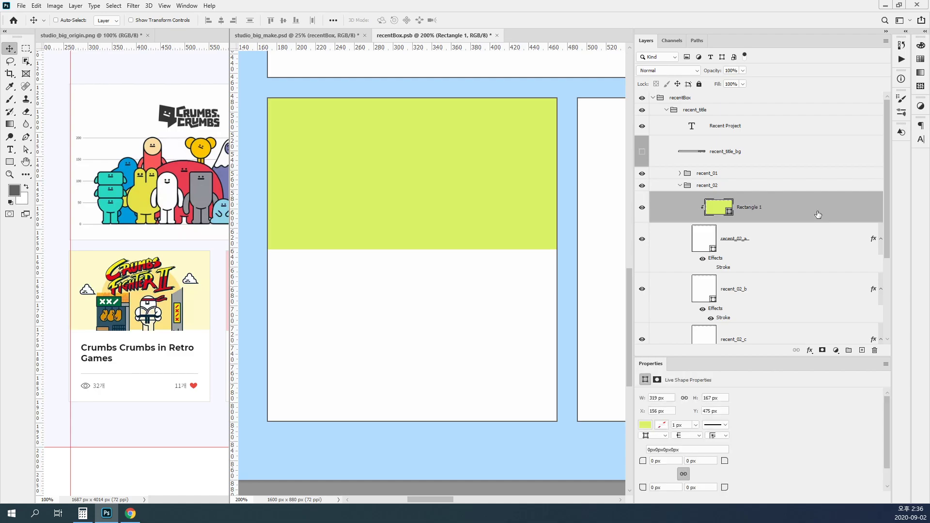
{"action": "key", "text": "Delete"}
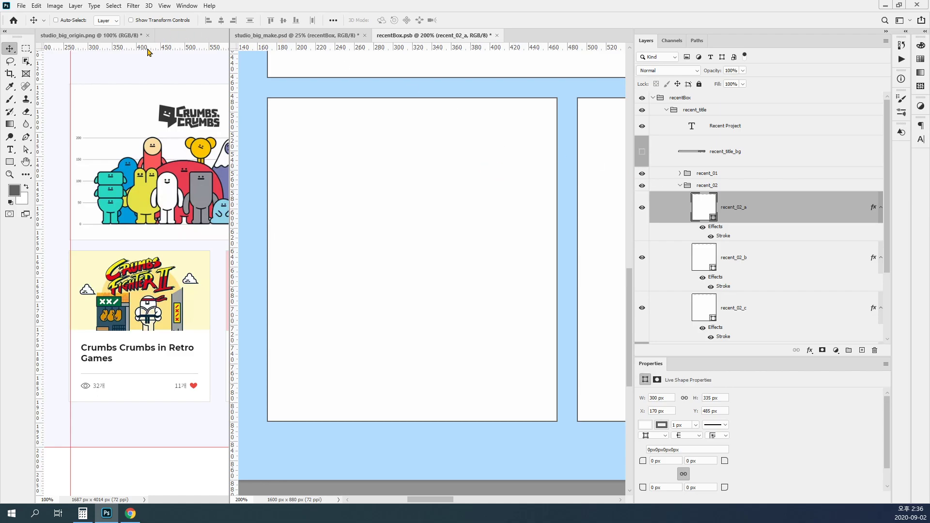
{"action": "left_click", "coordinate": [10, 161]}
{"action": "left_click", "coordinate": [141, 20]}
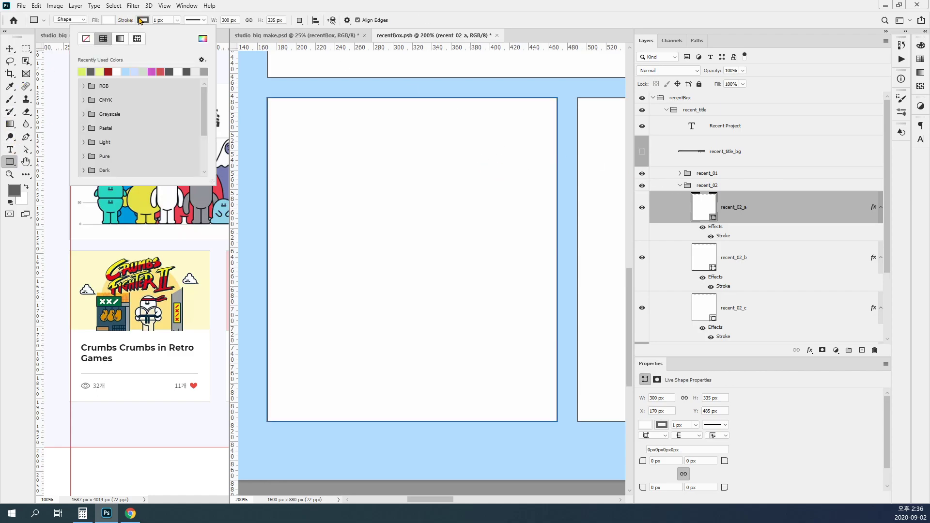
{"action": "left_click", "coordinate": [88, 39]}
{"action": "left_click", "coordinate": [291, 4]}
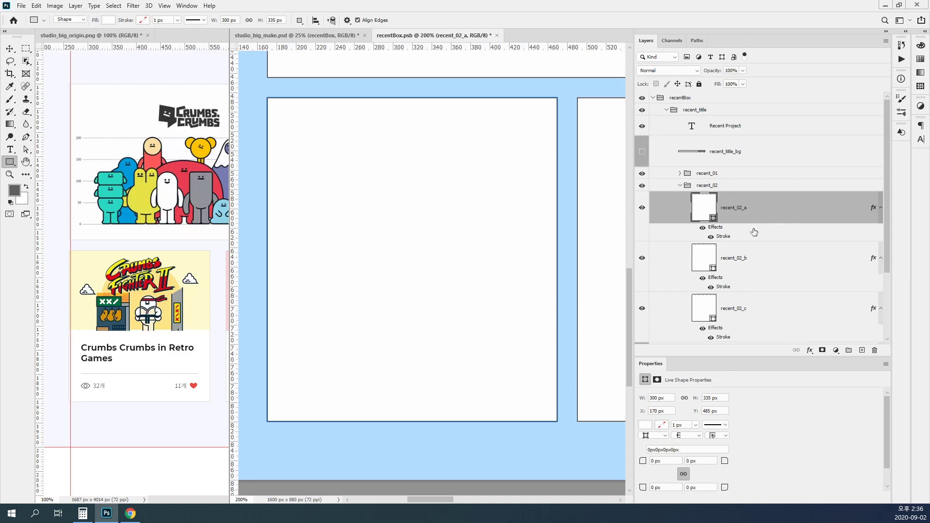
Show the guides, then draw a rectangle about 327 × 180 px down to recent_02_a's mid-height guide and fill it with #dcf274.
{"action": "key", "text": "ctrl+semicolon"}
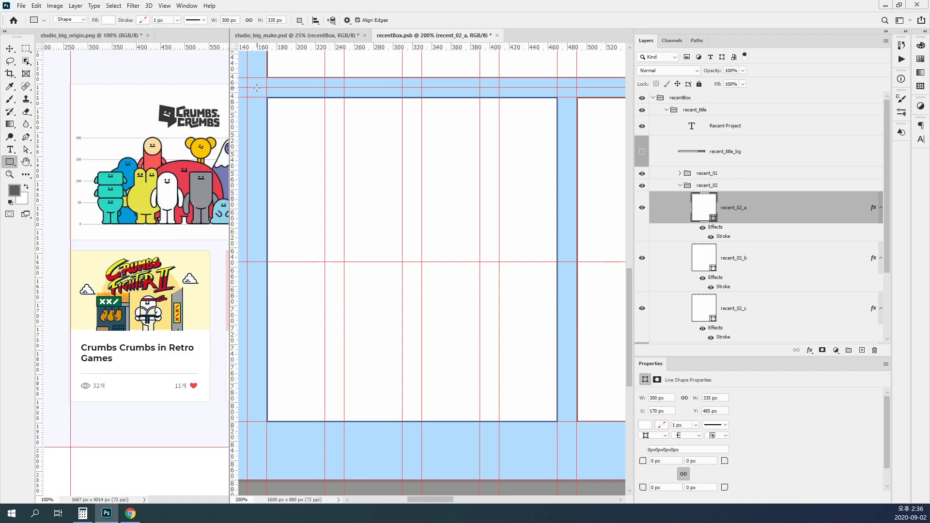
{"action": "left_click_drag", "start_coordinate": [248, 85], "coordinate": [564, 262]}
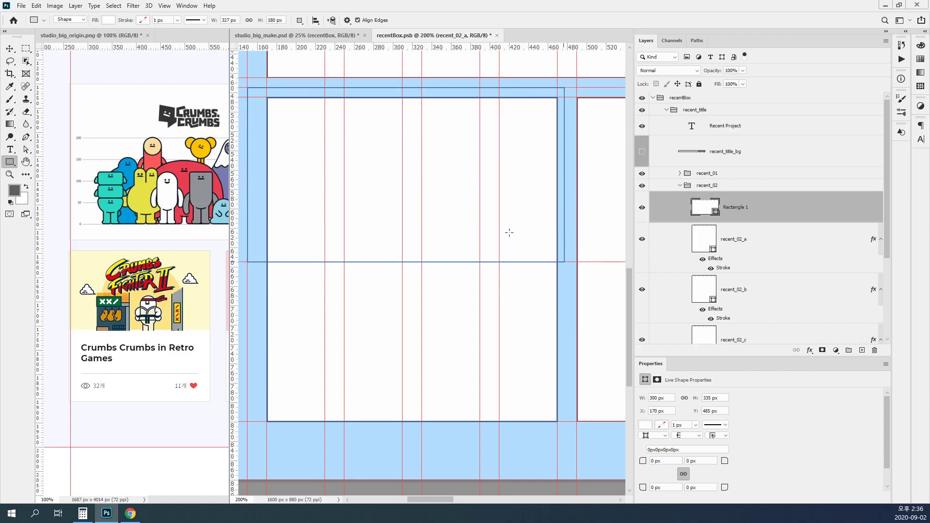
{"action": "double_click", "coordinate": [701, 210]}
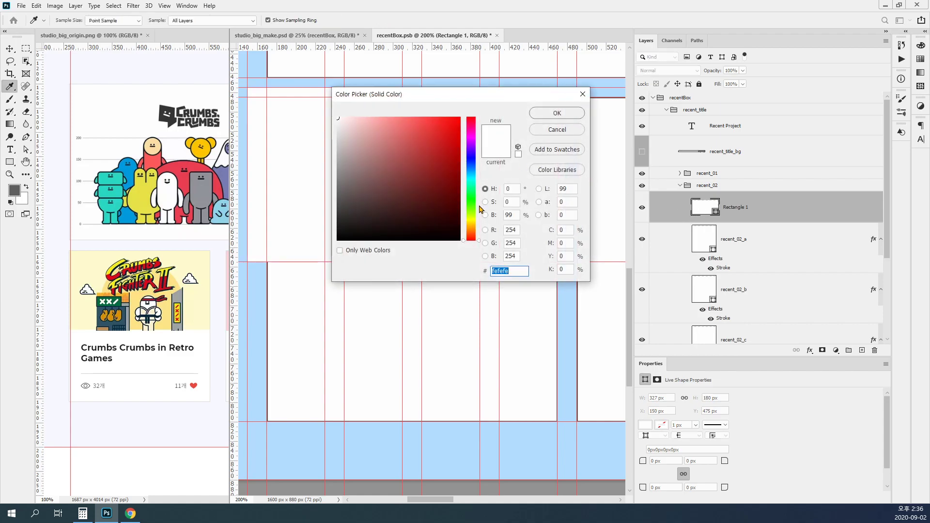
{"action": "left_click", "coordinate": [471, 217]}
{"action": "left_click", "coordinate": [402, 123]}
{"action": "left_click", "coordinate": [557, 113]}
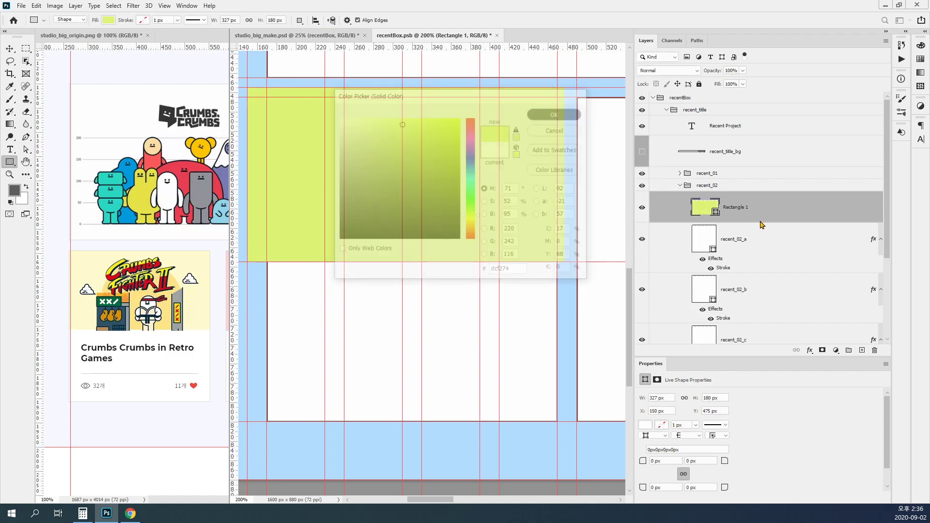
Clip the yellow-green rectangle to the recent_02_a card and save recentBox.psb.
{"action": "left_click", "coordinate": [774, 221], "text": "alt"}
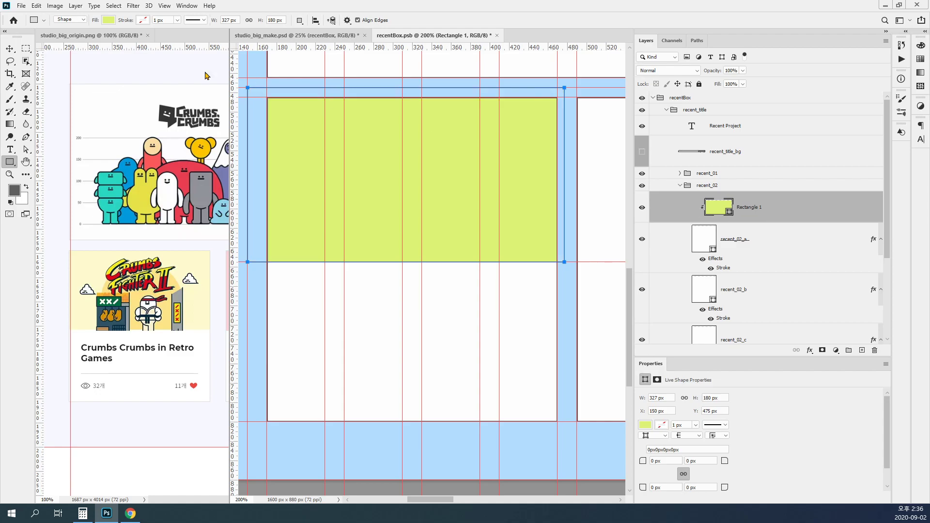
{"action": "left_click", "coordinate": [10, 49]}
{"action": "key", "text": "ctrl"}
{"action": "left_click", "coordinate": [372, 273], "text": "ctrl"}
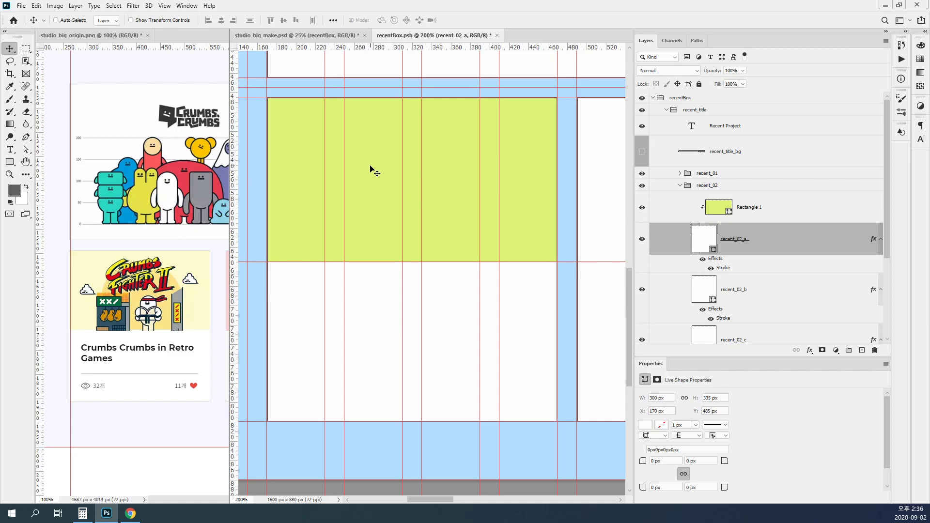
{"action": "key", "text": "ctrl+s"}
Convert the clipped yellow-green rectangle above recent_02_a to a smart object.
{"action": "left_click", "coordinate": [723, 212]}
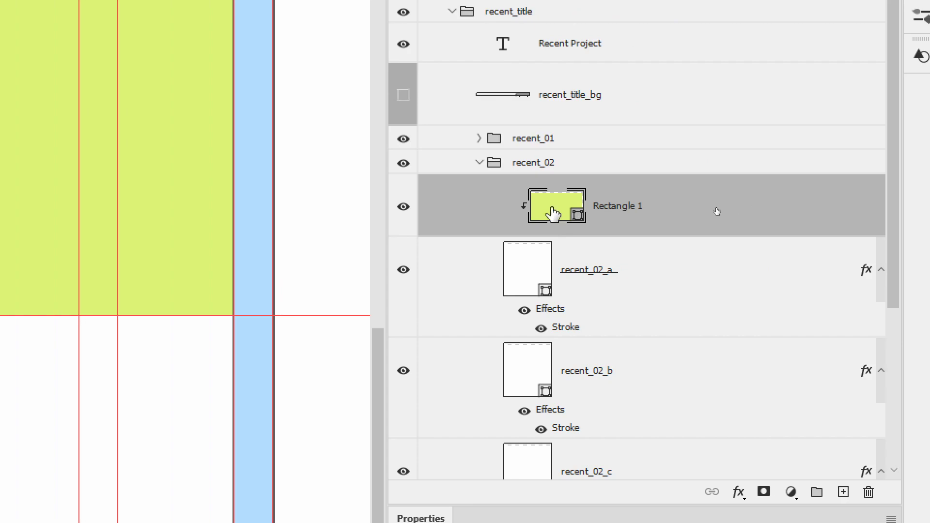
{"action": "right_click", "coordinate": [671, 206]}
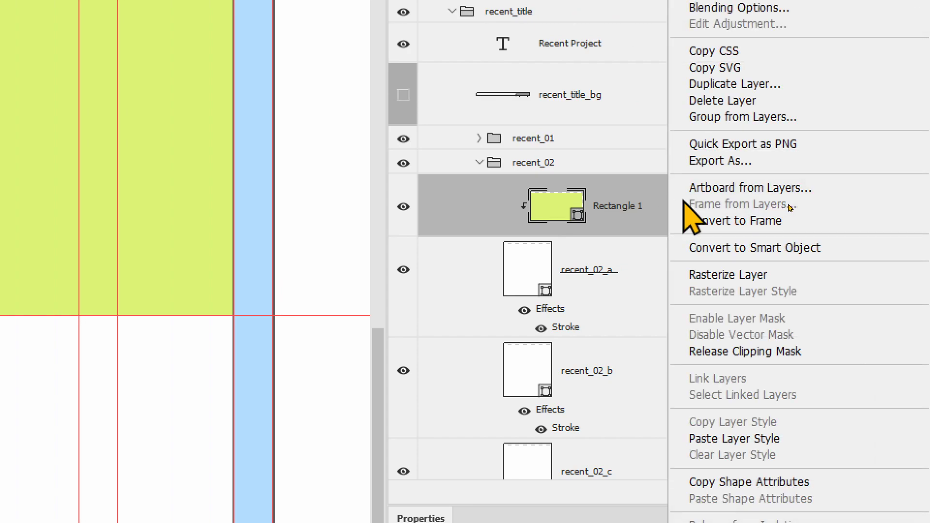
{"action": "left_click", "coordinate": [797, 248]}
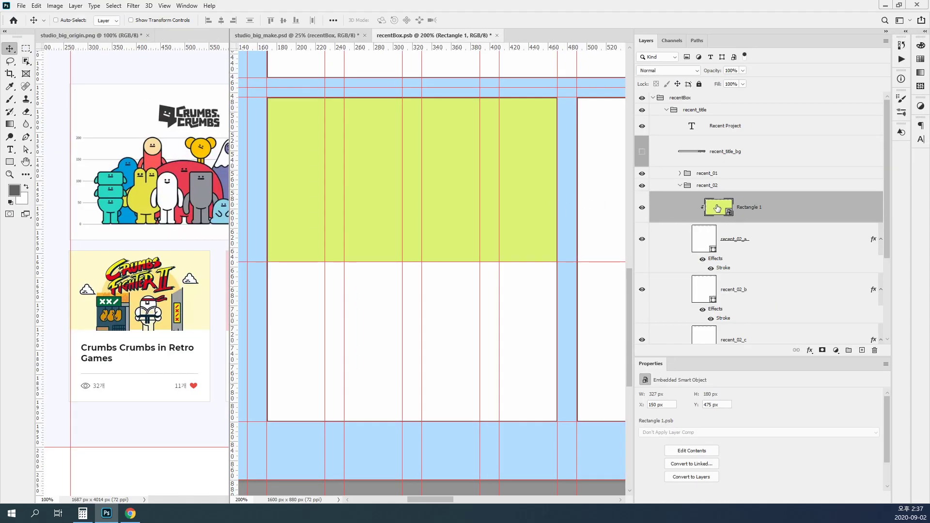
Open the smart object's contents in an enlarged floating window and hide the guides.
{"action": "double_click", "coordinate": [718, 208]}
{"action": "left_click_drag", "start_coordinate": [216, 154], "coordinate": [568, 331]}
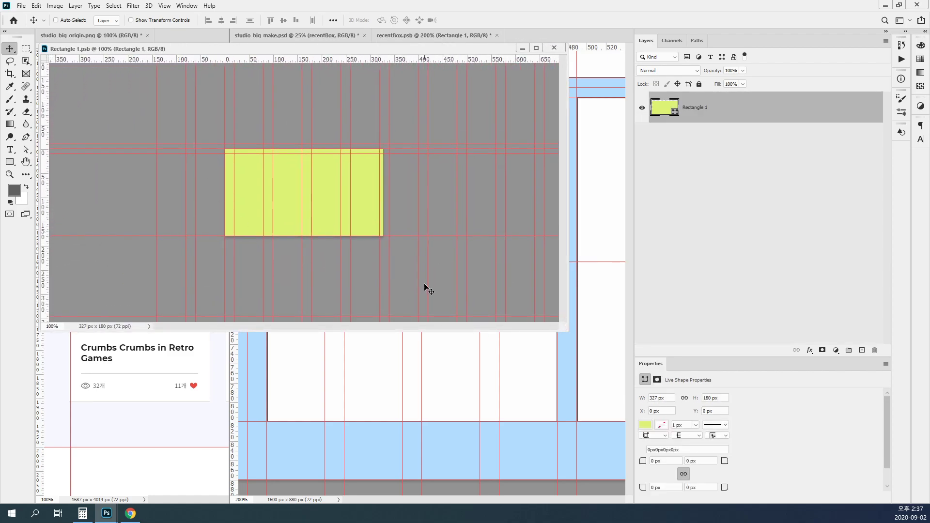
{"action": "key", "text": "ctrl+semicolon"}
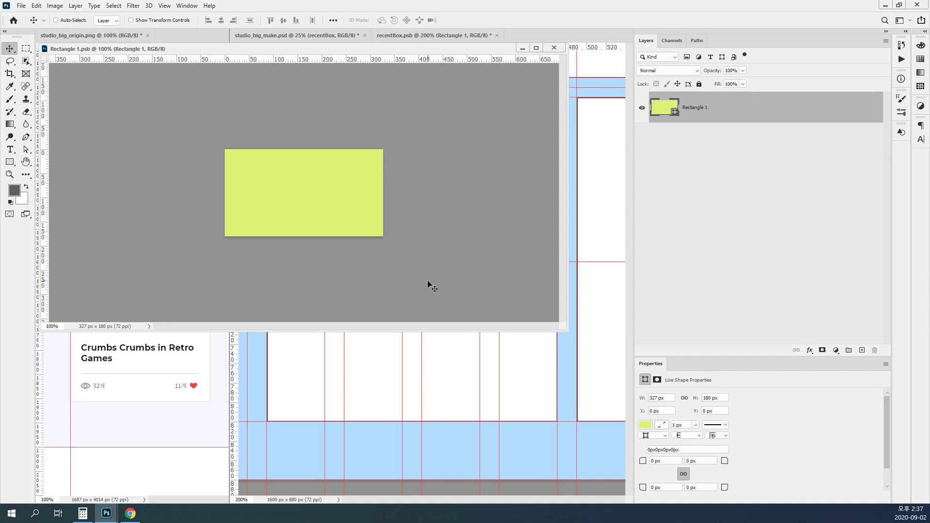
{"action": "left_click_drag", "start_coordinate": [290, 52], "coordinate": [522, 69]}
Switch to Chrome, search Unsplash for "vector image" and look through the results.
{"action": "left_click", "coordinate": [130, 513]}
{"action": "left_click", "coordinate": [209, 8]}
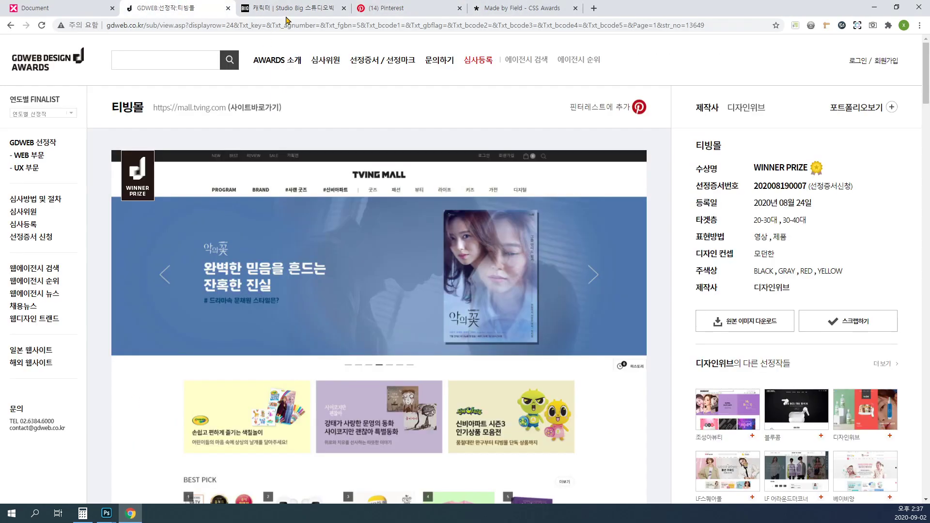
{"action": "left_click", "coordinate": [504, 8]}
{"action": "type", "text": "unsplash.com"}
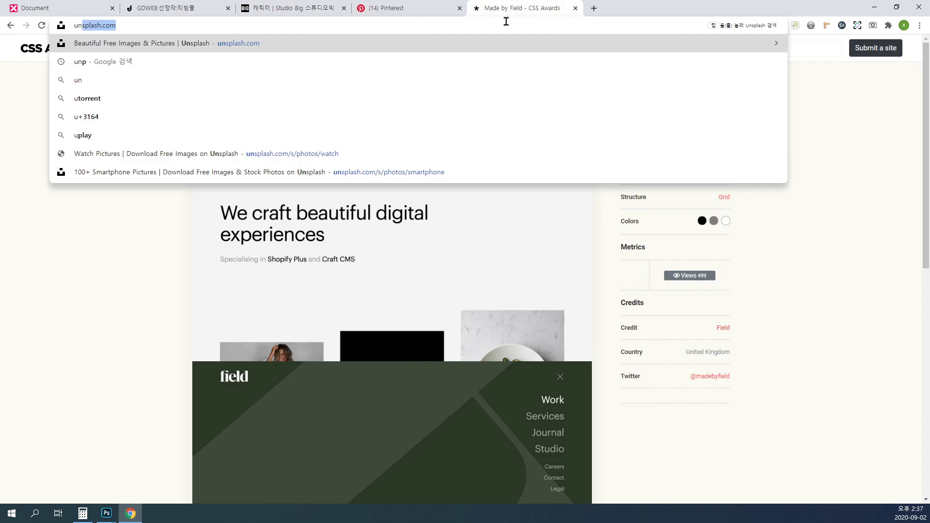
{"action": "key", "text": "Return"}
{"action": "left_click", "coordinate": [459, 54]}
{"action": "type", "text": "vector imag"}
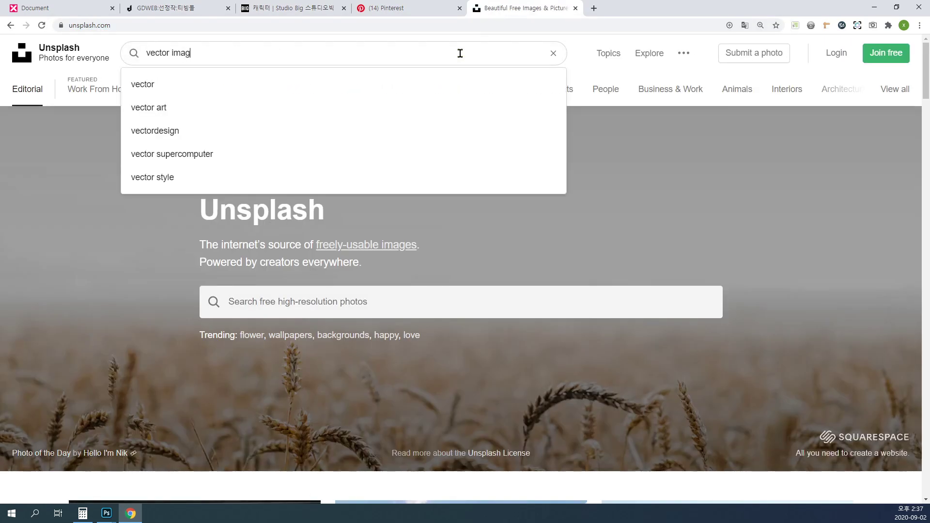
{"action": "type", "text": "e"}
{"action": "key", "text": "Return"}
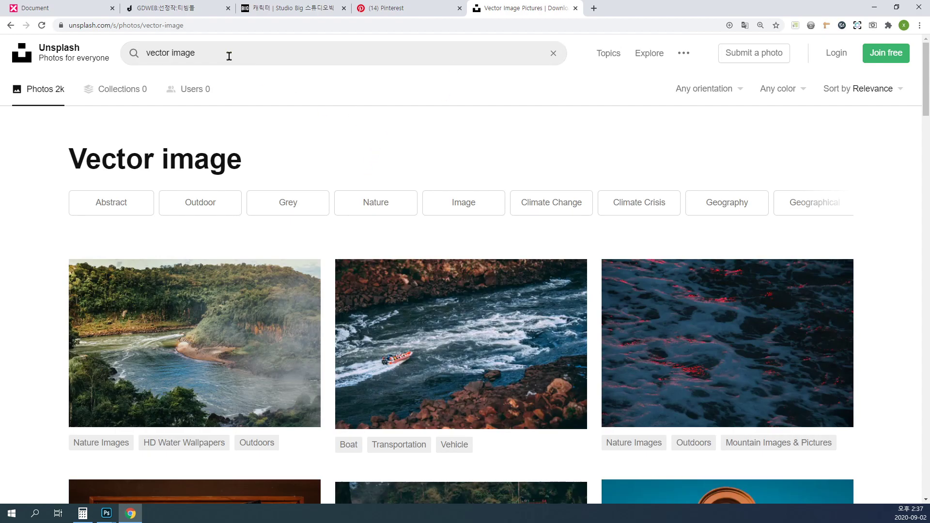
{"action": "scroll", "coordinate": [474, 206], "scroll_direction": "down", "scroll_amount": 17}
{"action": "scroll", "coordinate": [473, 206], "scroll_direction": "up", "scroll_amount": 17}
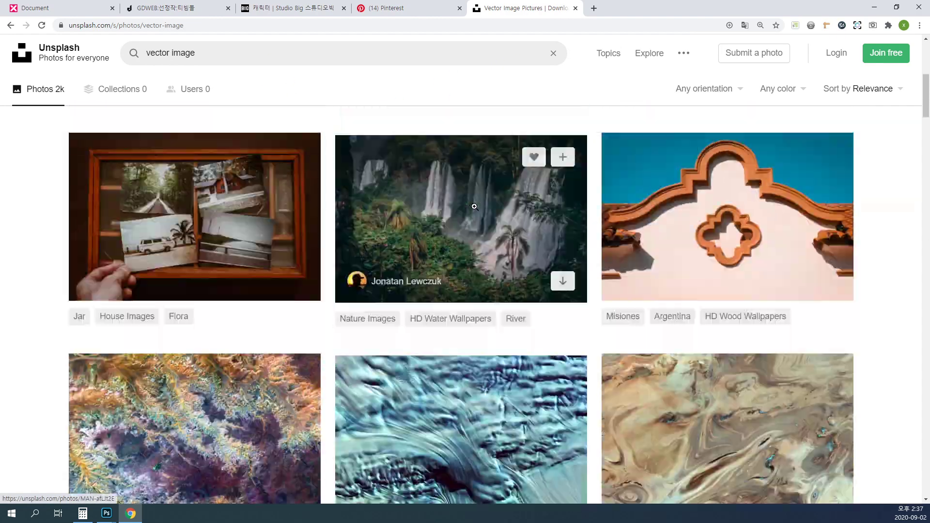
Search Google for "free vector image" in a new tab and open the Freepik and Vecteezy results in separate tabs.
{"action": "left_click", "coordinate": [593, 8]}
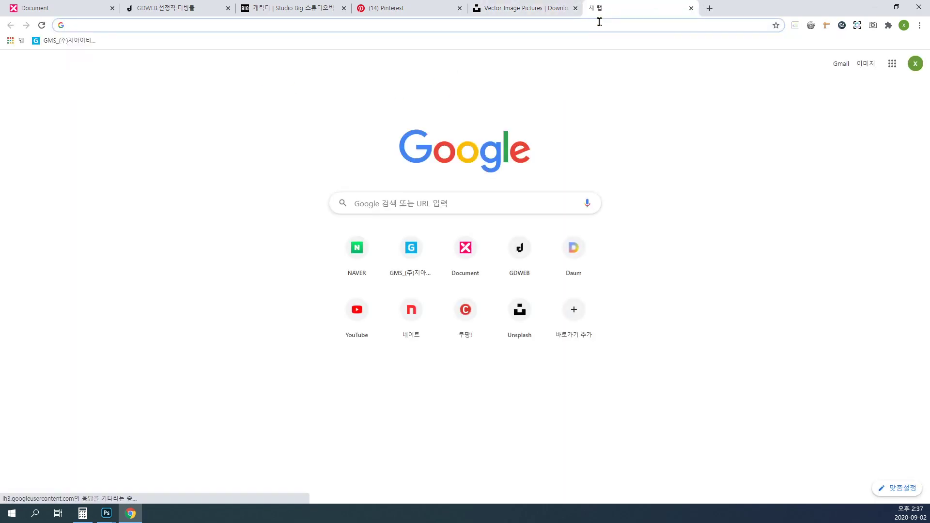
{"action": "type", "text": "free vector"}
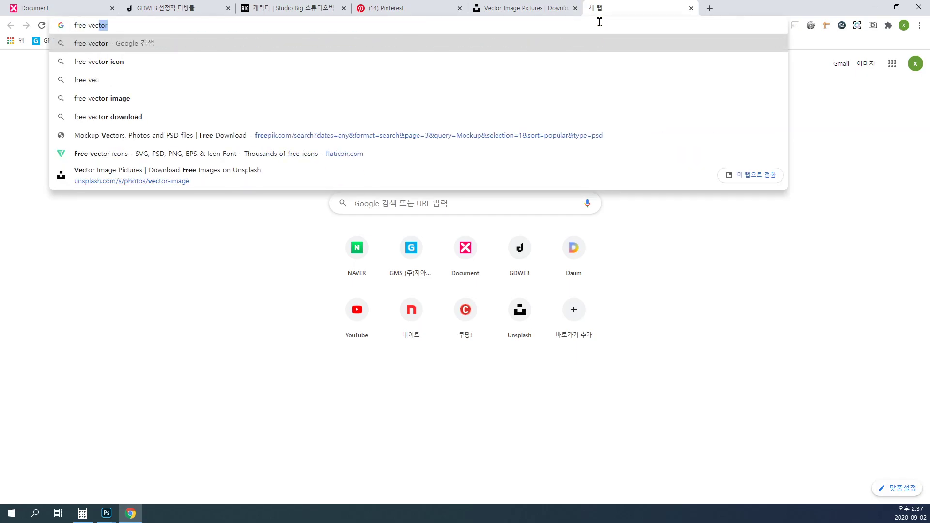
{"action": "type", "text": " image"}
{"action": "key", "text": "Return"}
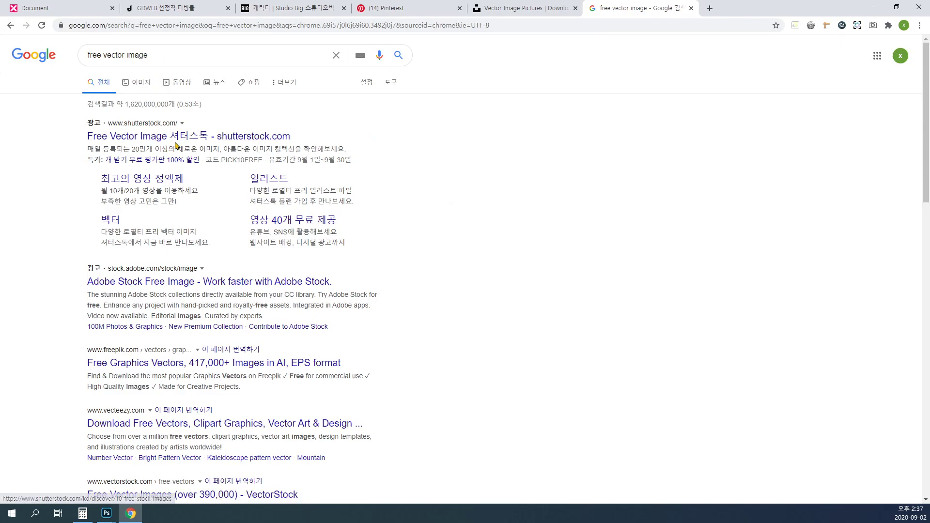
{"action": "middle_click", "coordinate": [196, 372]}
{"action": "middle_click", "coordinate": [199, 426]}
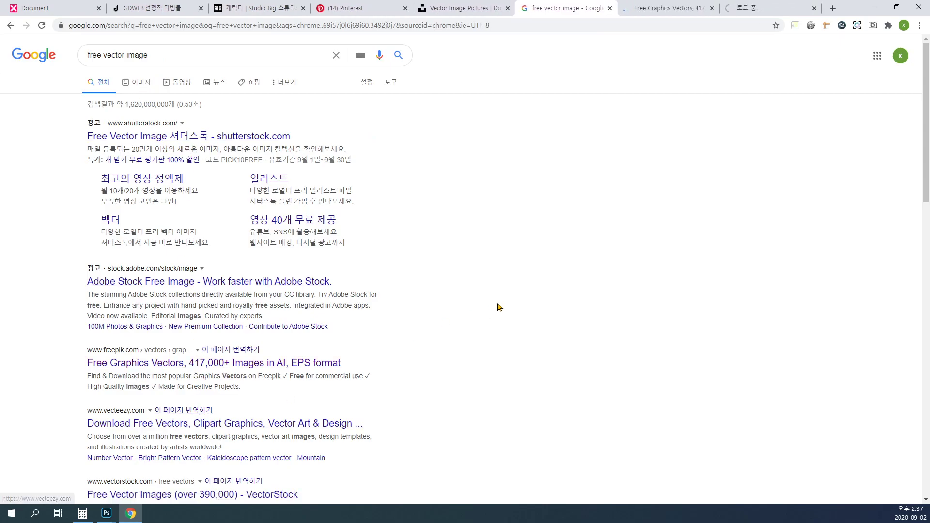
Look through the Vecteezy and Freepik graphics for a usable sample image, closing the Vecteezy tab.
{"action": "left_click", "coordinate": [688, 8]}
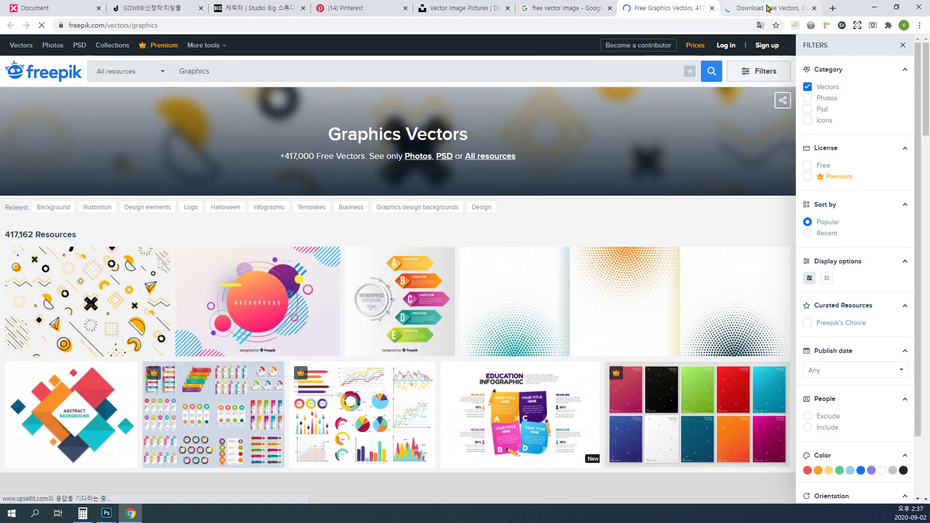
{"action": "left_click", "coordinate": [768, 7]}
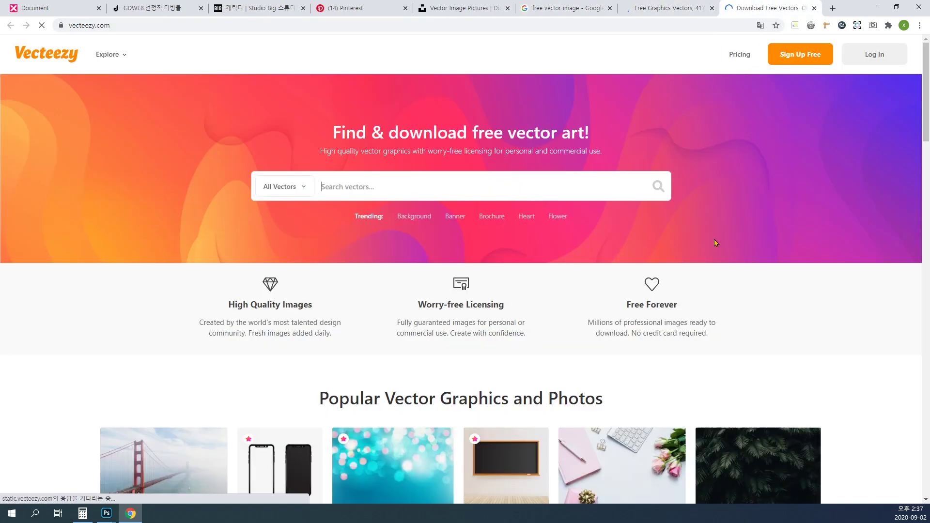
{"action": "scroll", "coordinate": [716, 243], "scroll_direction": "down", "scroll_amount": 8}
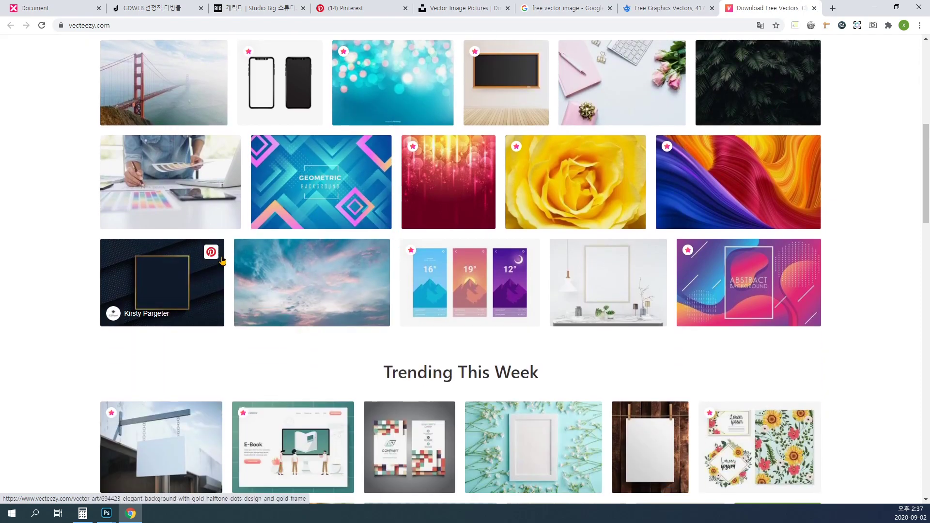
{"action": "scroll", "coordinate": [222, 260], "scroll_direction": "down", "scroll_amount": 6}
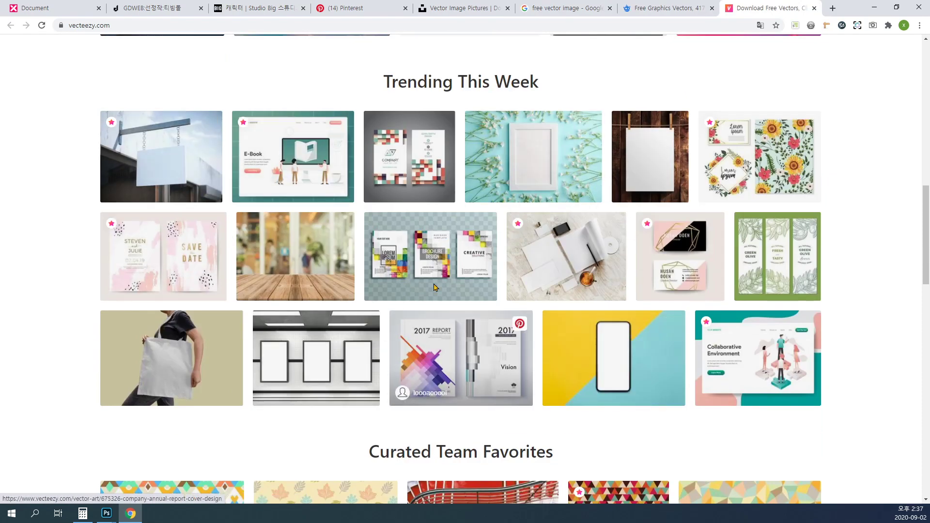
{"action": "key", "text": "ctrl+w"}
{"action": "scroll", "coordinate": [547, 292], "scroll_direction": "down", "scroll_amount": 4}
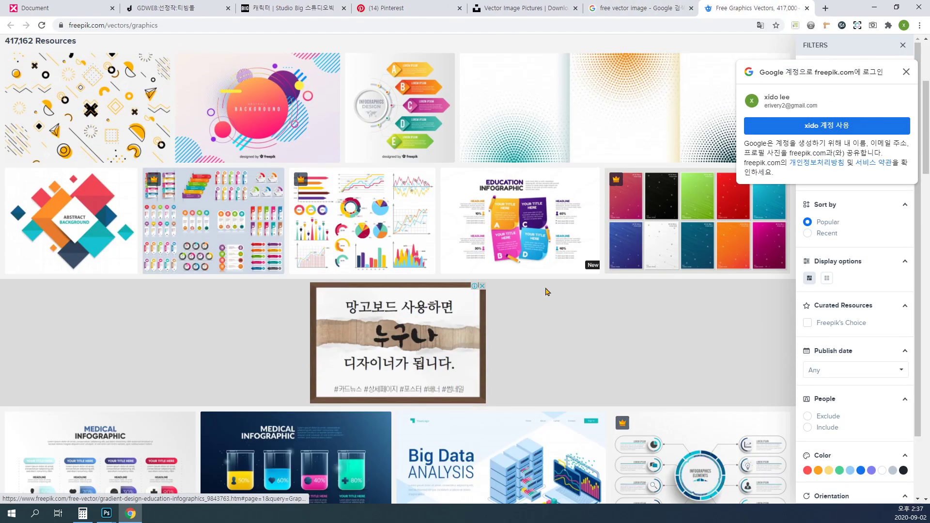
Copy the "Modern geometric infographic template" preview from Freepik and paste it into Rectangle 1.psb in Photoshop.
{"action": "left_click", "coordinate": [70, 209]}
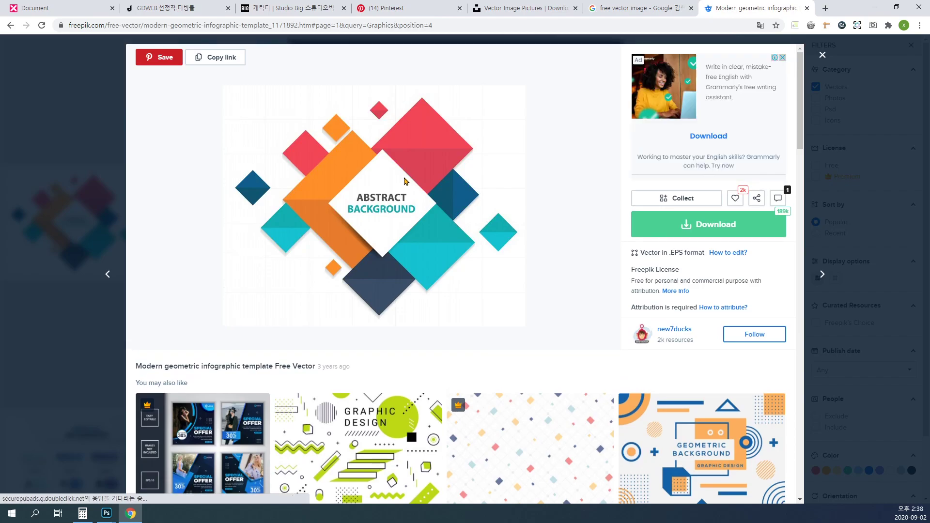
{"action": "right_click", "coordinate": [425, 163]}
{"action": "left_click", "coordinate": [508, 197]}
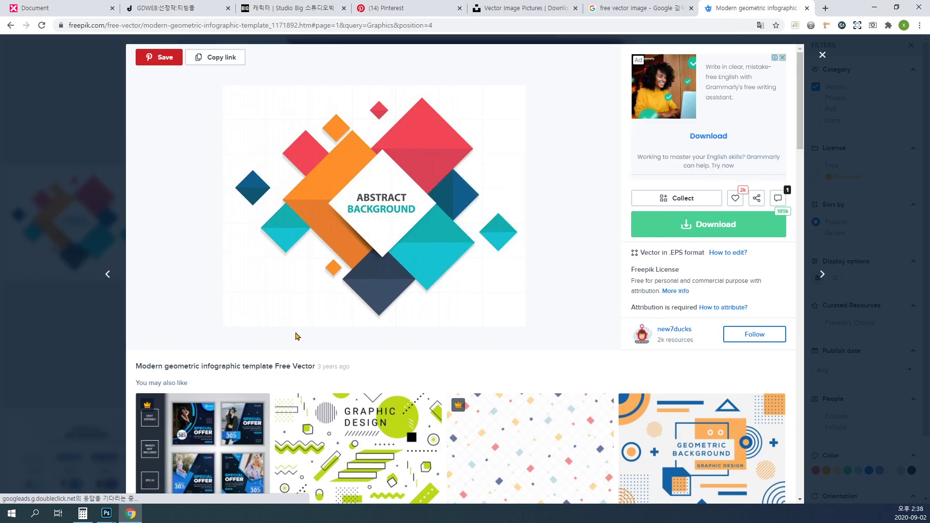
{"action": "mouse_move", "coordinate": [109, 511]}
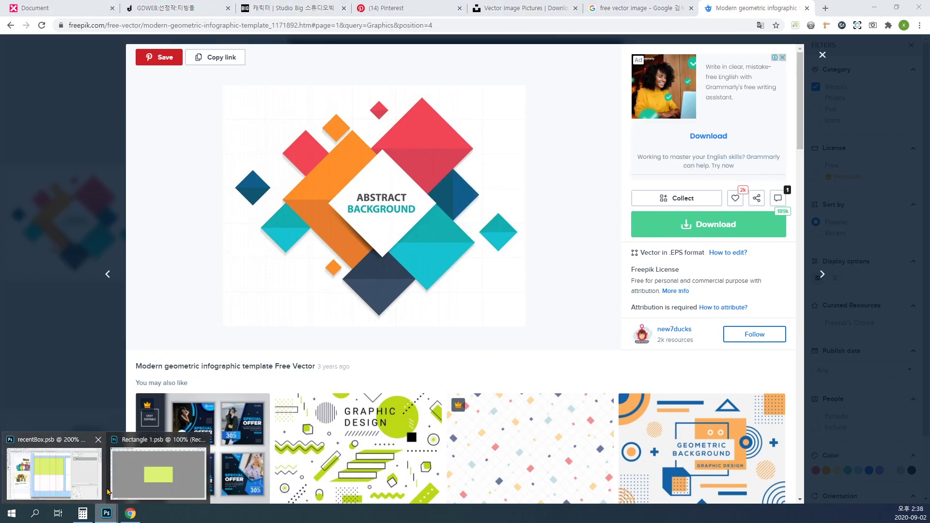
{"action": "left_click", "coordinate": [165, 478]}
{"action": "key", "text": "ctrl+v"}
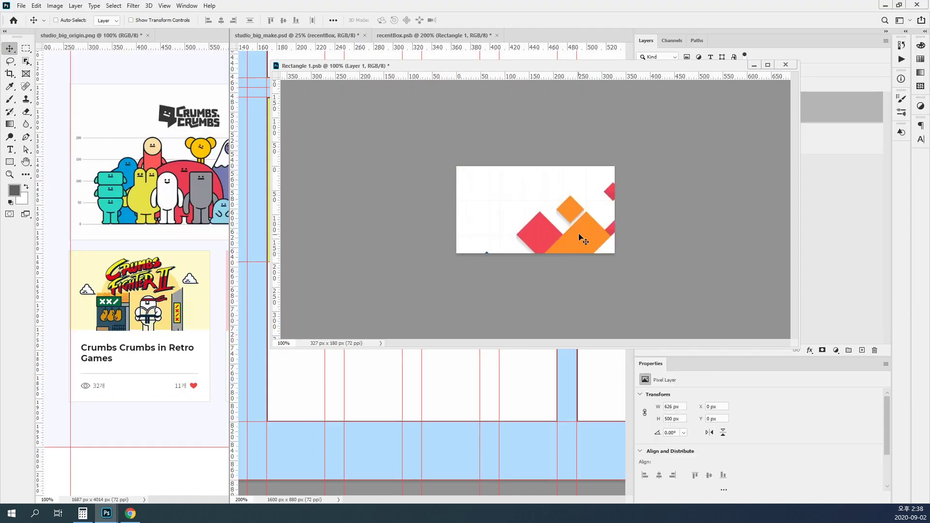
Move the pasted image to about X -200 px, Y -272 px within the canvas and save Rectangle 1.psb.
{"action": "left_click_drag", "start_coordinate": [580, 228], "coordinate": [508, 200]}
{"action": "left_click_drag", "start_coordinate": [552, 237], "coordinate": [595, 214]}
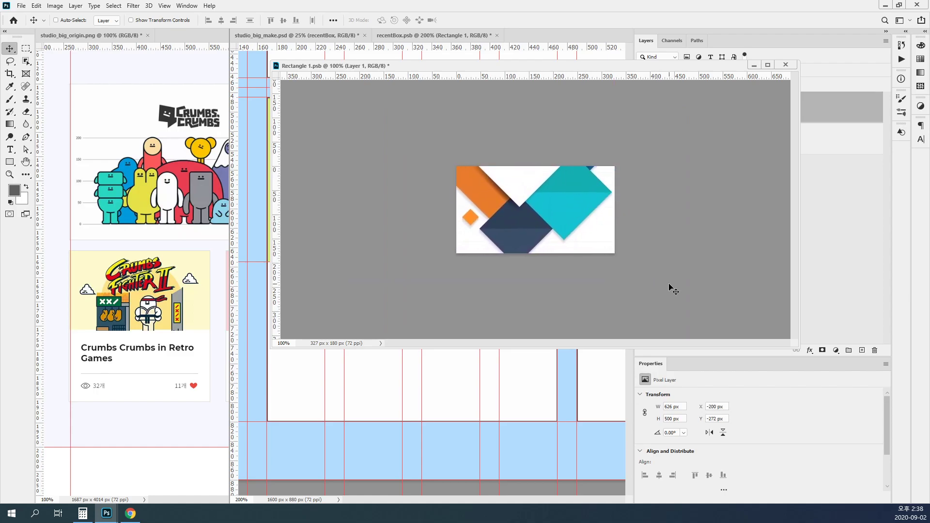
{"action": "key", "text": "ctrl+s"}
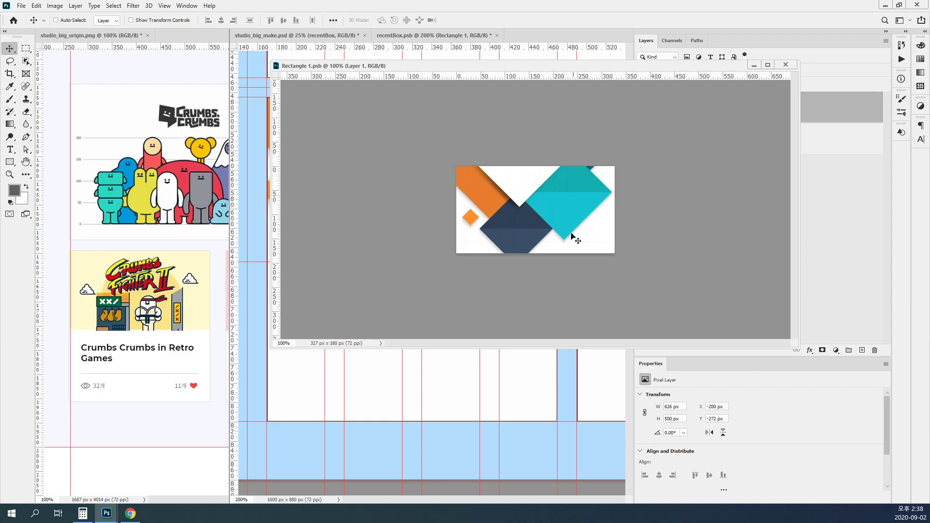
Hide the yellow-green shape layer in Rectangle 1.psb, save and close it, then briefly reopen the smart object's contents.
{"action": "left_click_drag", "start_coordinate": [779, 68], "coordinate": [542, 79]}
{"action": "left_click", "coordinate": [698, 140]}
{"action": "left_click", "coordinate": [642, 140]}
{"action": "key", "text": "ctrl+s"}
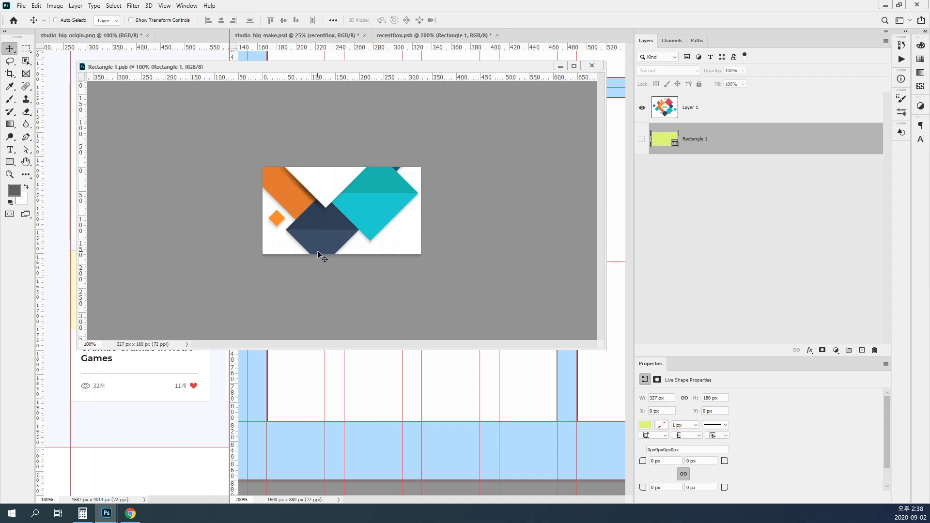
{"action": "left_click", "coordinate": [592, 65]}
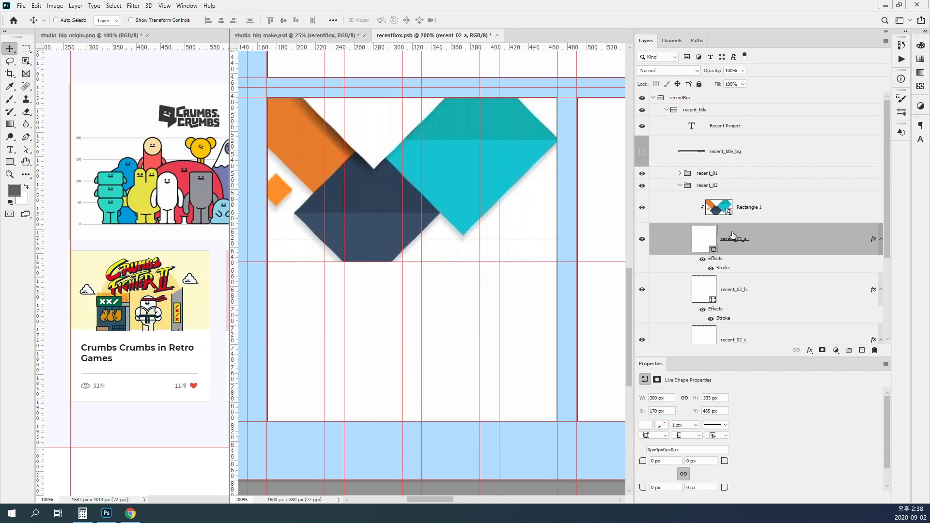
{"action": "double_click", "coordinate": [720, 208]}
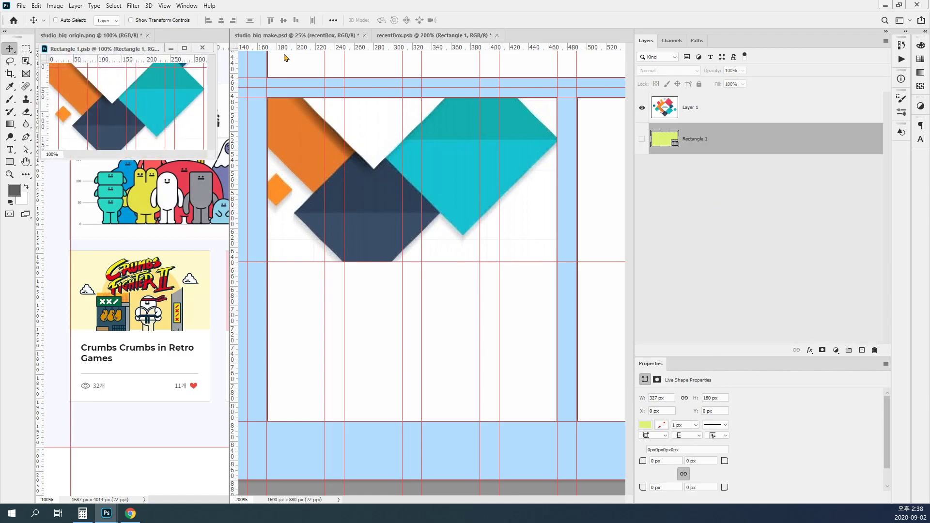
{"action": "left_click", "coordinate": [203, 48]}
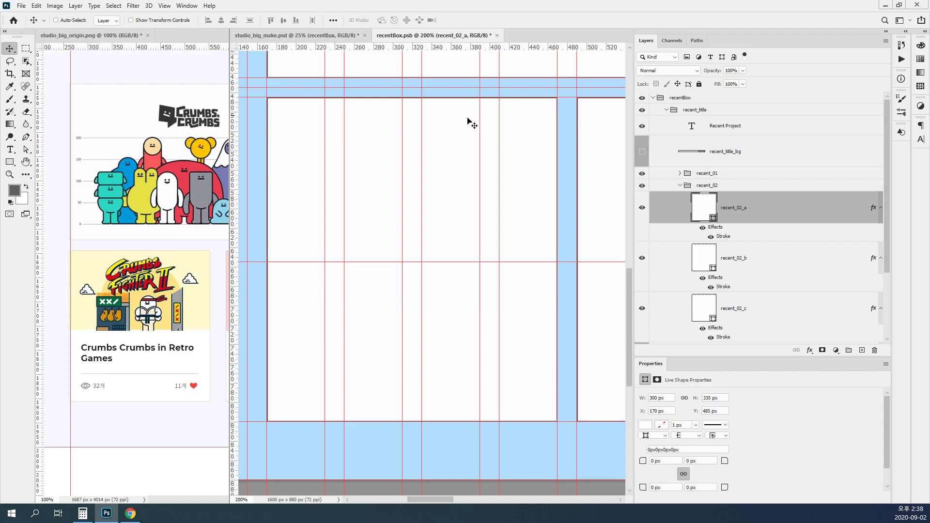
Draw a rectangle about 330 × 180 px down to recent_02_a's mid-height guide and fill it with a pale yellow swatch.
{"action": "left_click", "coordinate": [10, 162]}
{"action": "left_click_drag", "start_coordinate": [247, 87], "coordinate": [566, 263]}
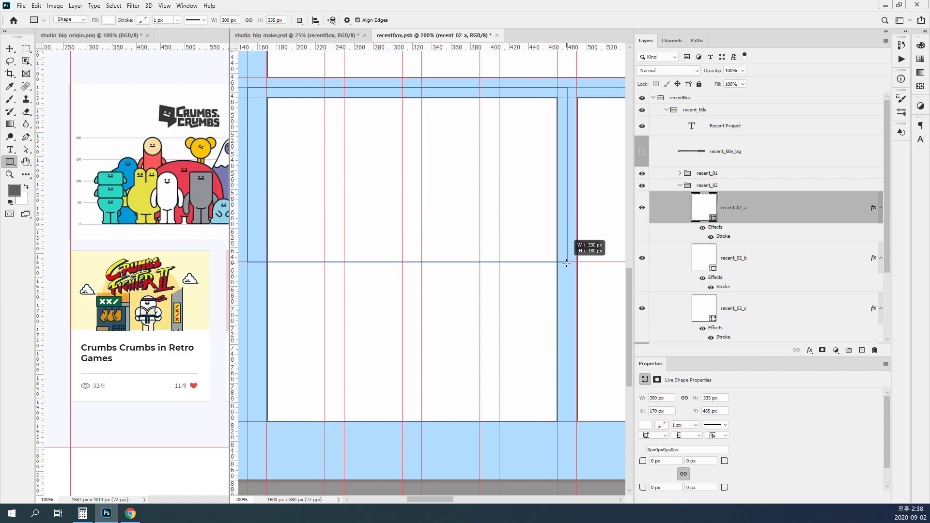
{"action": "left_click_drag", "start_coordinate": [567, 263], "coordinate": [567, 262]}
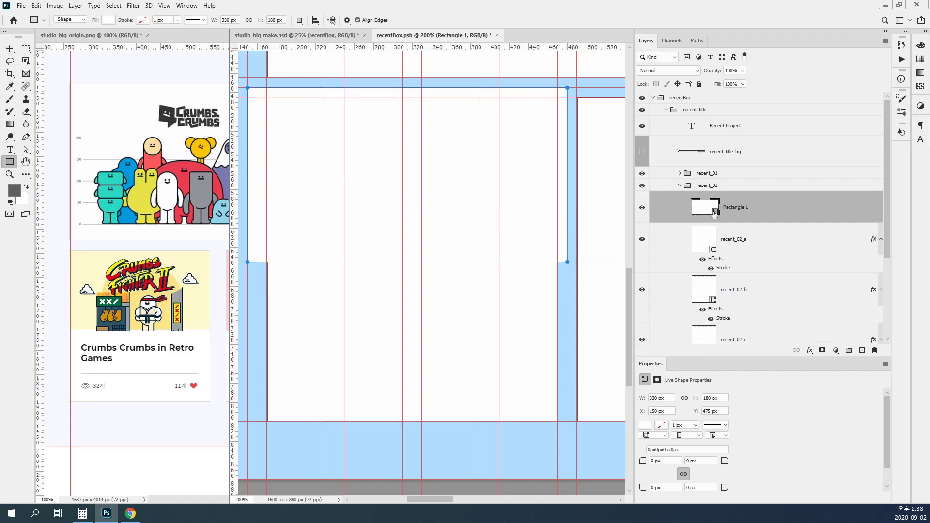
{"action": "left_click", "coordinate": [921, 59]}
{"action": "left_click", "coordinate": [835, 58]}
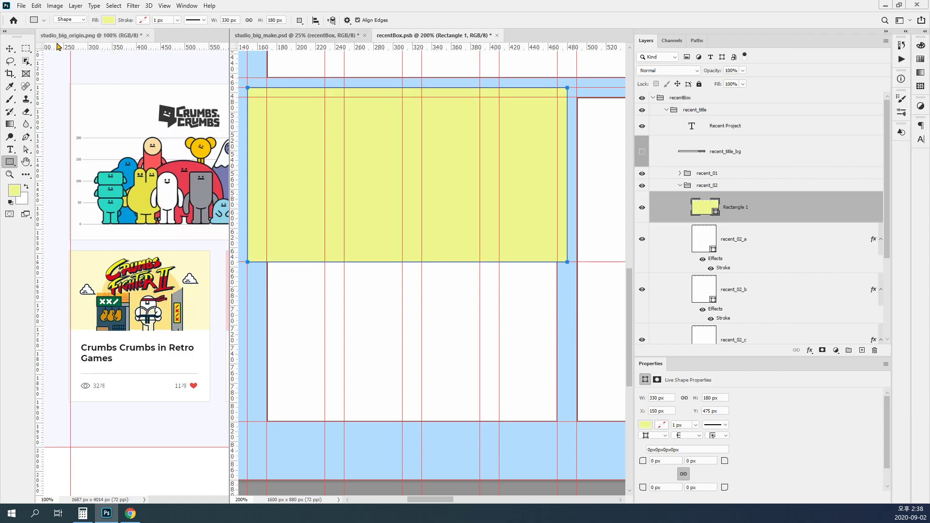
Select the recent_02_a card shape on the canvas with the Move tool.
{"action": "left_click", "coordinate": [10, 49]}
{"action": "left_click", "coordinate": [431, 338], "text": "ctrl"}
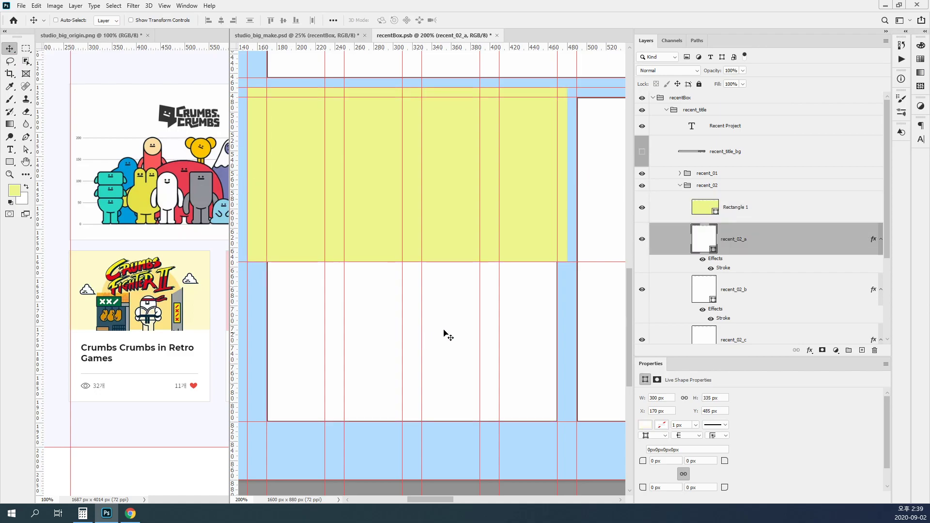
{"action": "key", "text": "ctrl+s"}
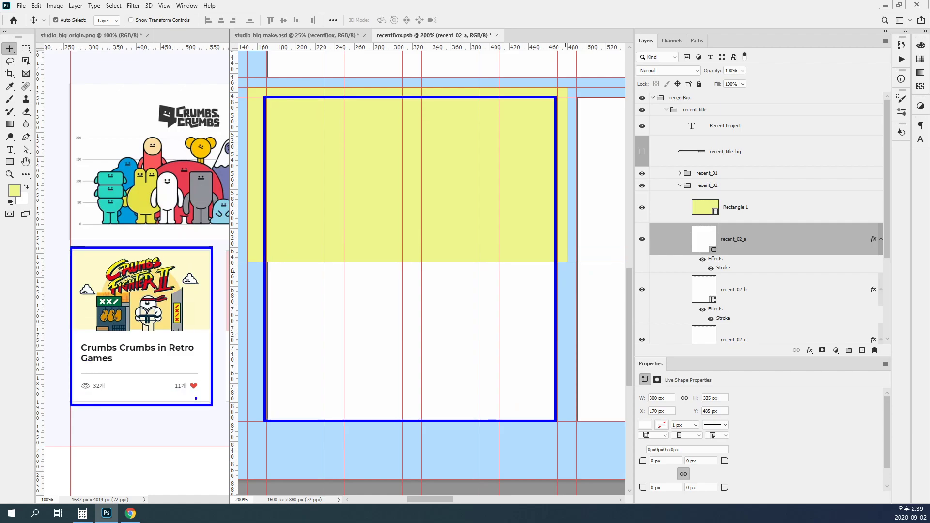
{"action": "mouse_move", "coordinate": [43, 330]}
{"action": "left_mouse_down"}
{"action": "mouse_move", "coordinate": [210, 333]}
{"action": "mouse_move", "coordinate": [221, 287]}
{"action": "mouse_move", "coordinate": [213, 234]}
{"action": "mouse_move", "coordinate": [64, 259]}
{"action": "mouse_move", "coordinate": [66, 317]}
{"action": "left_mouse_up"}
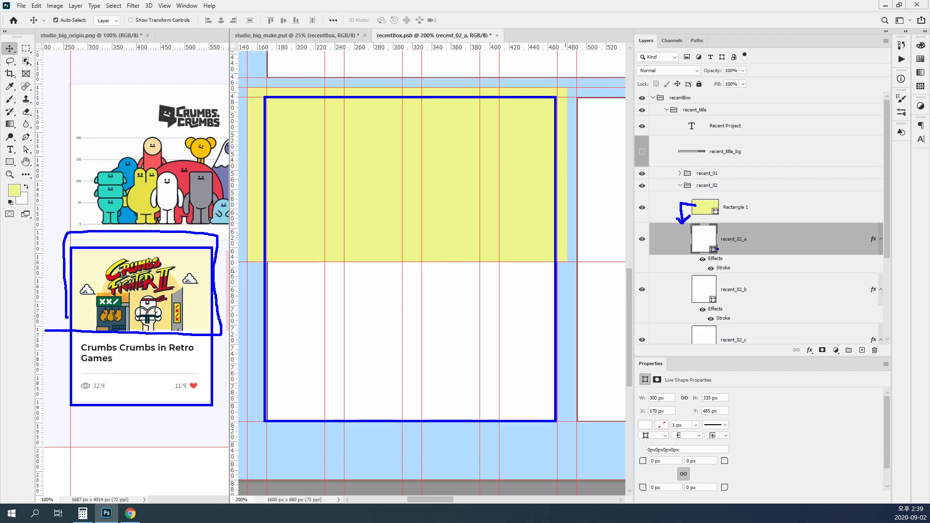
Clip the yellow-green Rectangle 1 layer to the recent_02_a card with a clipping mask.
{"action": "key", "text": "Escape"}
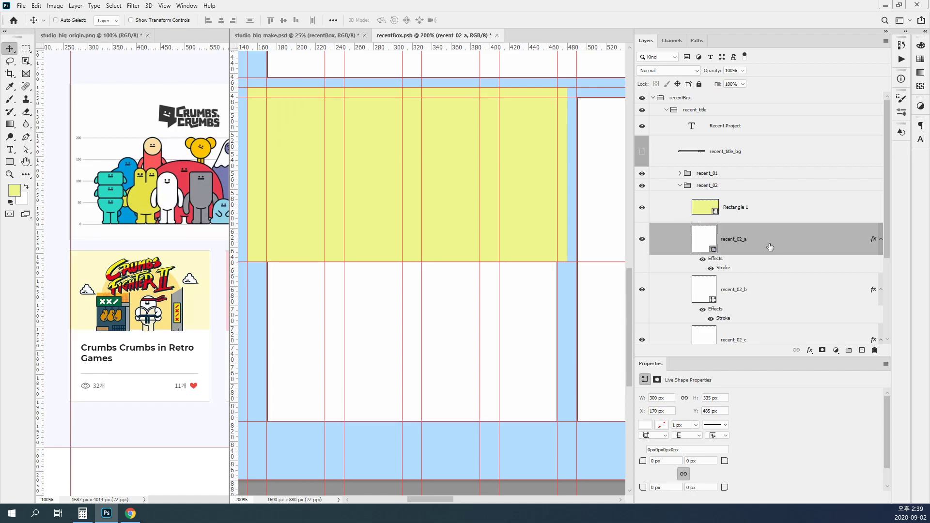
{"action": "right_click", "coordinate": [800, 212]}
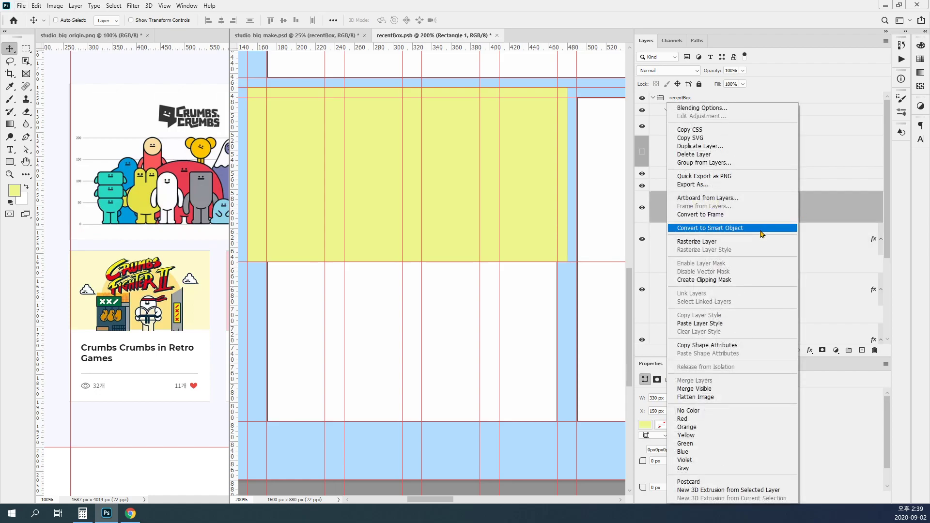
{"action": "left_click", "coordinate": [757, 281]}
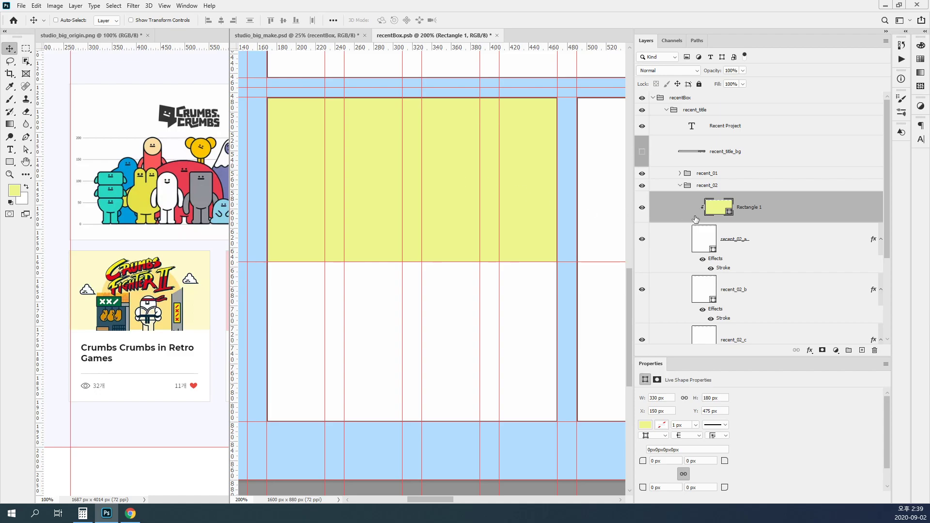
{"action": "left_click", "coordinate": [643, 208]}
Convert the clipped Rectangle 1 layer to a smart object and open its contents in an enlarged document window.
{"action": "right_click", "coordinate": [799, 210]}
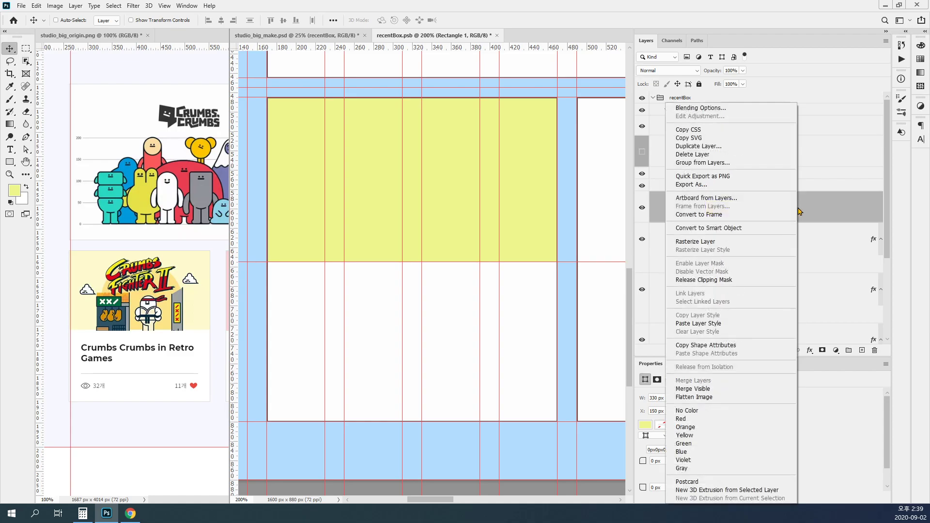
{"action": "left_click", "coordinate": [781, 228]}
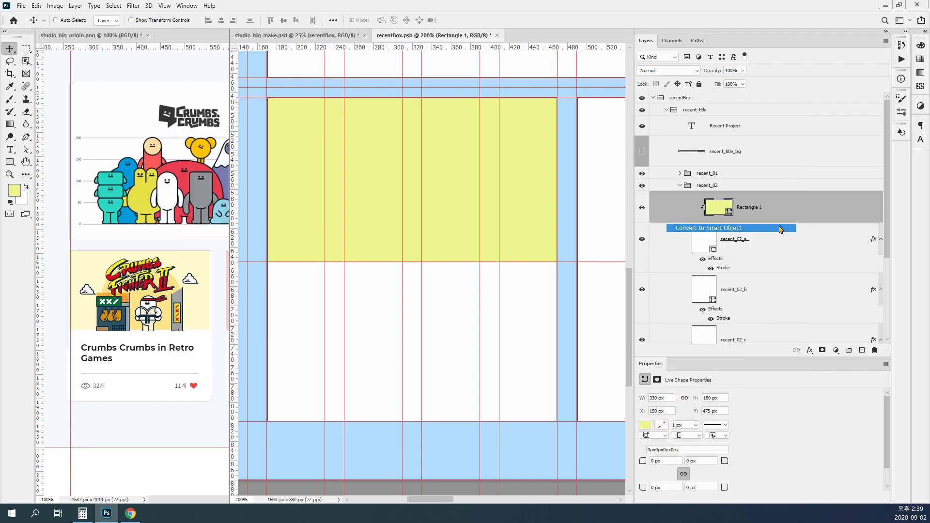
{"action": "left_click", "coordinate": [641, 208]}
{"action": "left_click", "coordinate": [641, 209]}
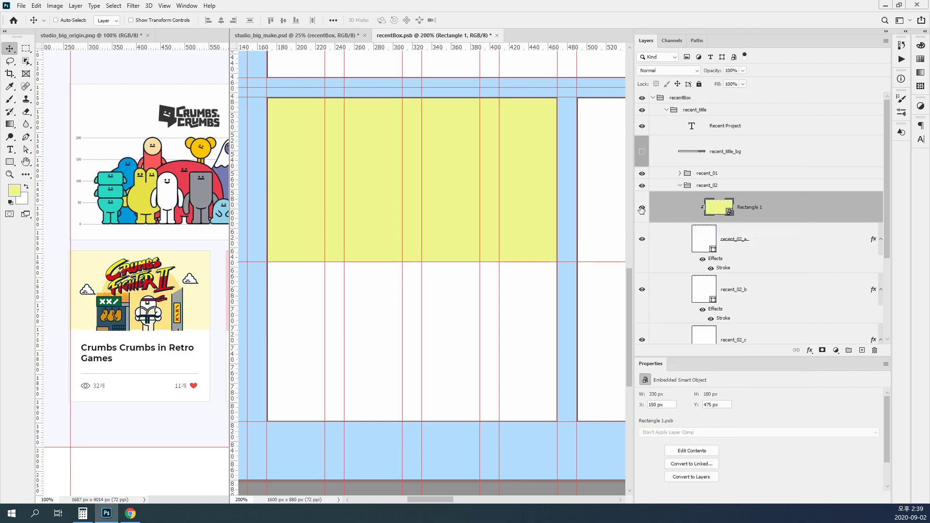
{"action": "double_click", "coordinate": [721, 210]}
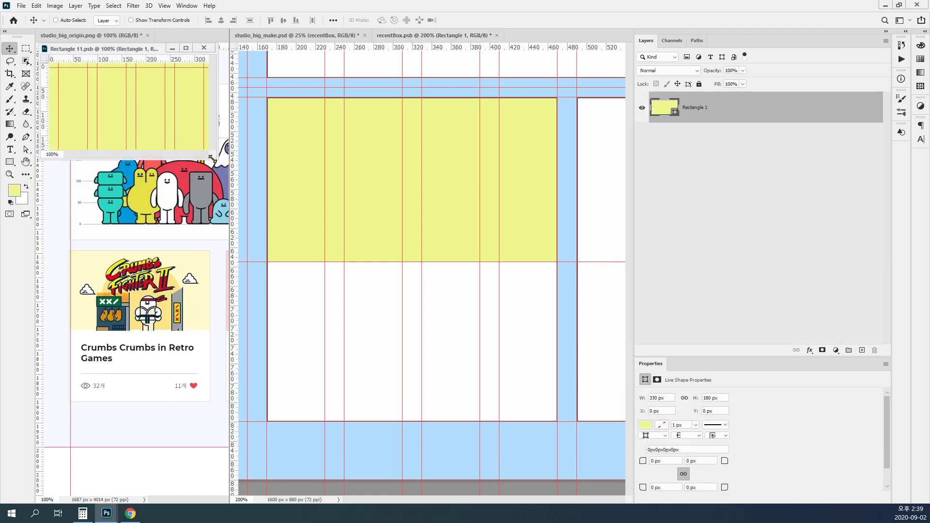
{"action": "left_click_drag", "start_coordinate": [212, 159], "coordinate": [471, 279]}
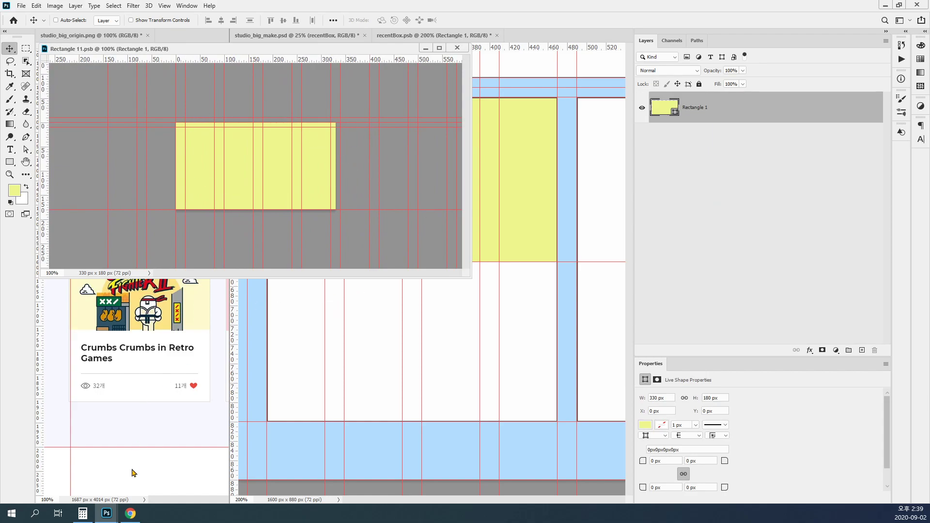
Switch to Chrome and copy the yellow hand-drawn infographic timeline image from Freepik.
{"action": "left_click", "coordinate": [130, 513]}
{"action": "scroll", "coordinate": [344, 342], "scroll_direction": "down", "scroll_amount": 3}
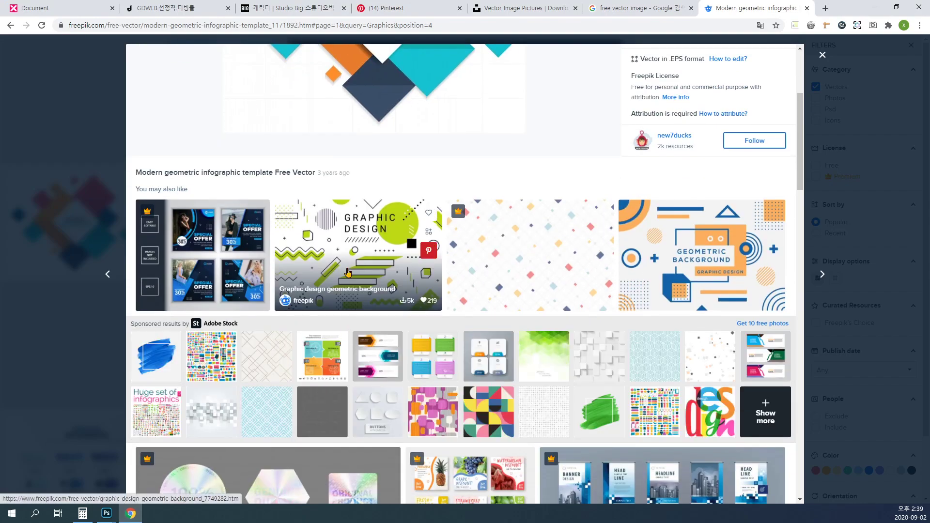
{"action": "left_click", "coordinate": [671, 259]}
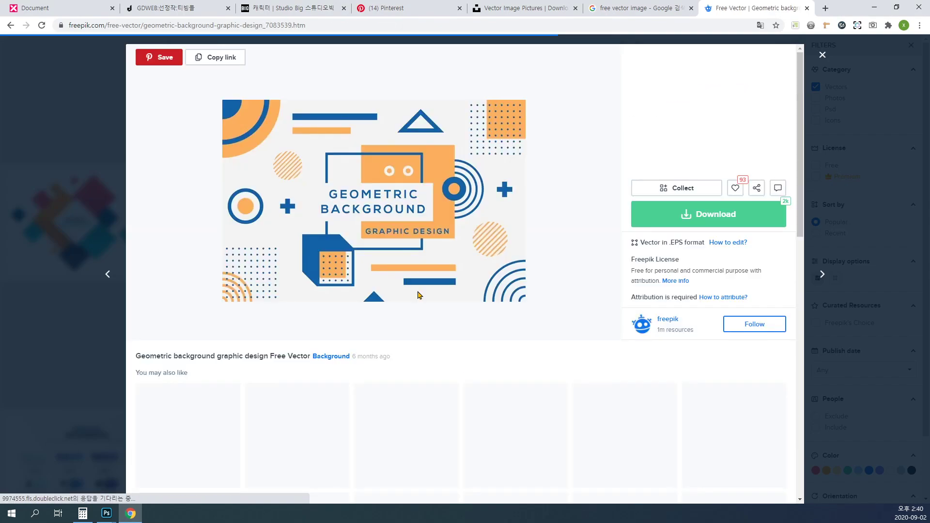
{"action": "right_click", "coordinate": [387, 237]}
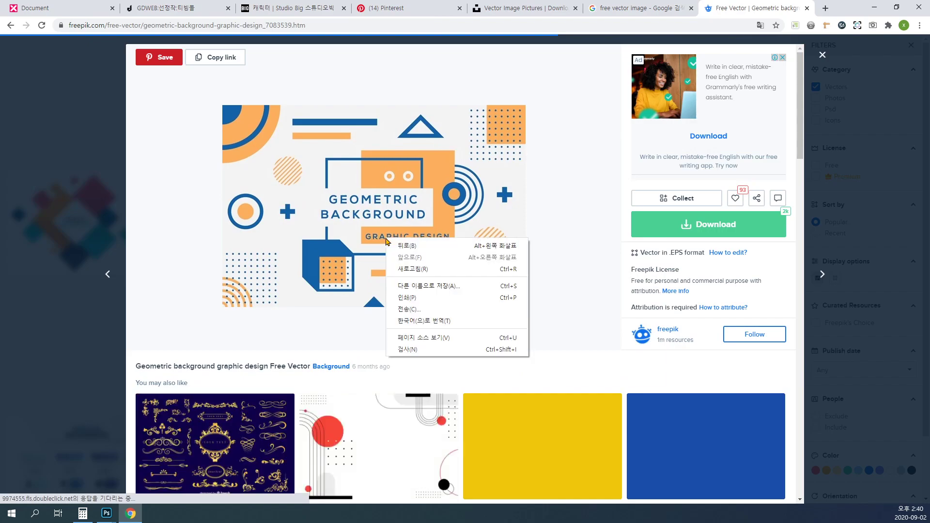
{"action": "left_click", "coordinate": [521, 236]}
{"action": "left_click", "coordinate": [566, 429]}
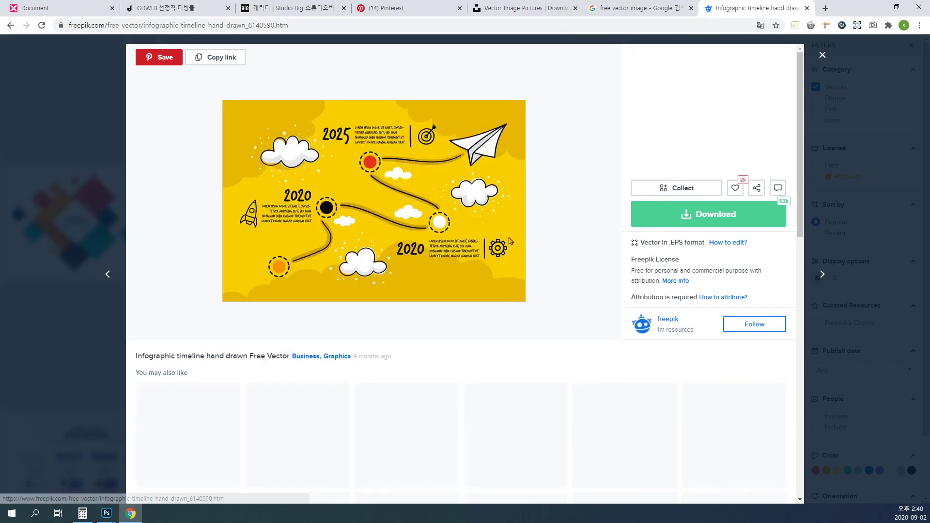
{"action": "right_click", "coordinate": [347, 190]}
{"action": "left_click", "coordinate": [400, 235]}
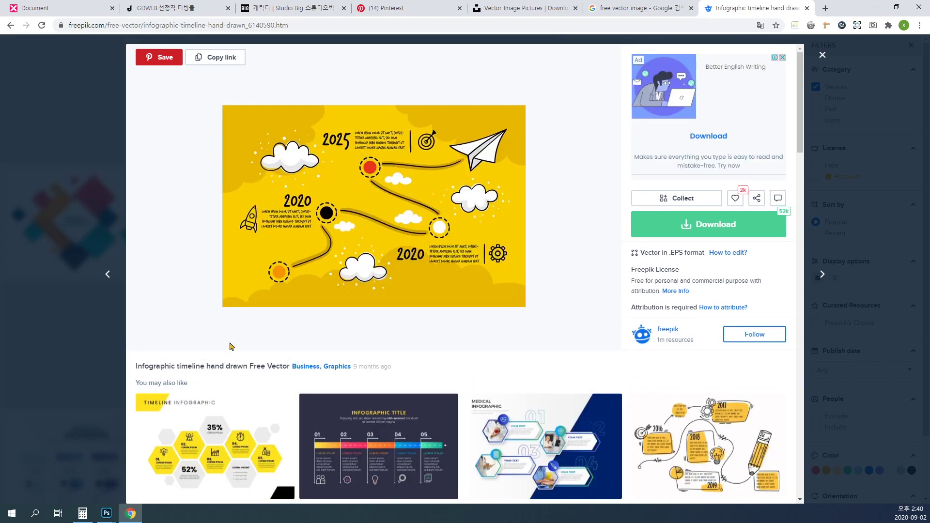
Switch to Photoshop, paste the image into Rectangle 11.psb, shift it to about X -53 px, then save and close the file.
{"action": "mouse_move", "coordinate": [118, 505]}
{"action": "left_click", "coordinate": [140, 482]}
{"action": "key", "text": "ctrl+v"}
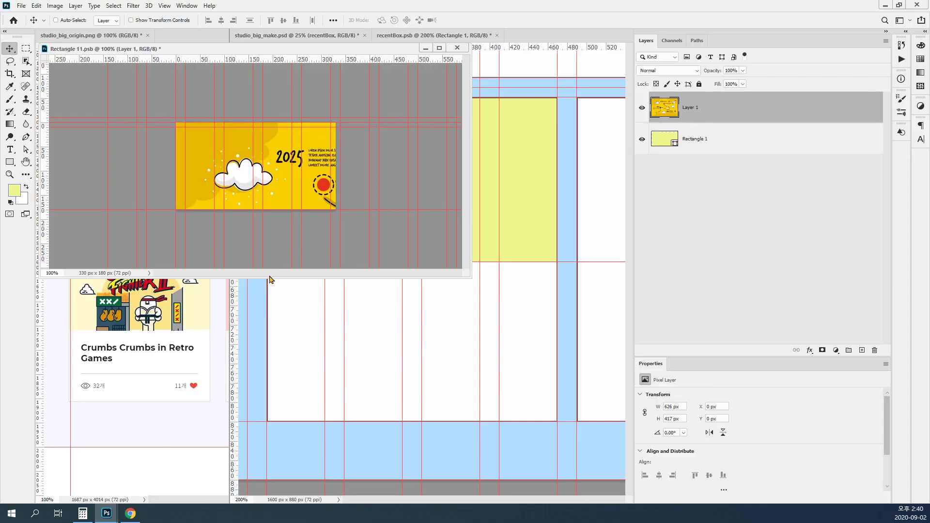
{"action": "left_click_drag", "start_coordinate": [277, 198], "coordinate": [254, 196]}
{"action": "key", "text": "ctrl+s"}
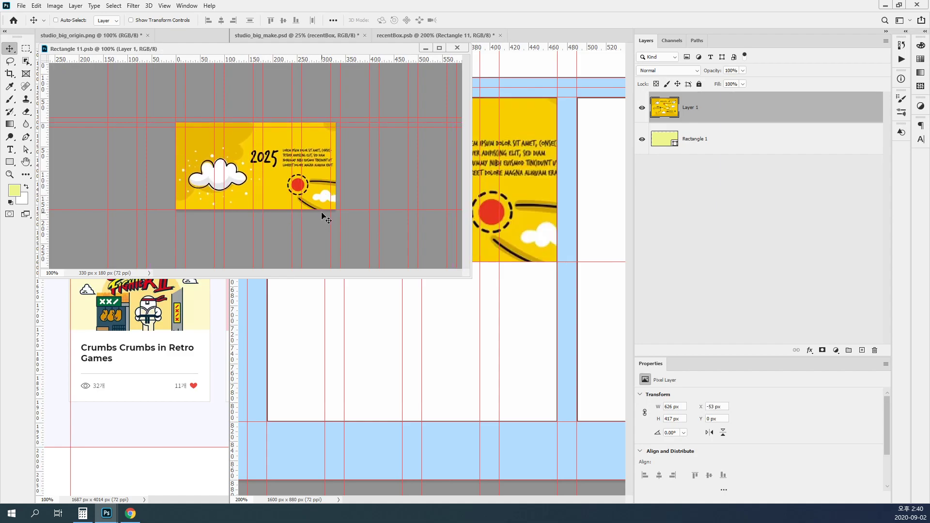
{"action": "left_click", "coordinate": [457, 47]}
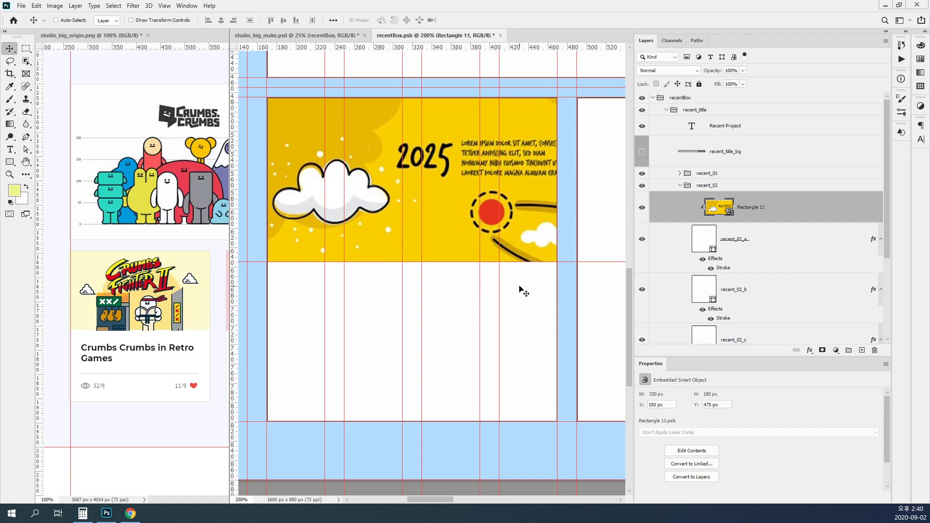
Hide the guides in recentBox.psb and group the clipped Rectangle 11 image with the recent_02_a card.
{"action": "key", "text": "ctrl+minus"}
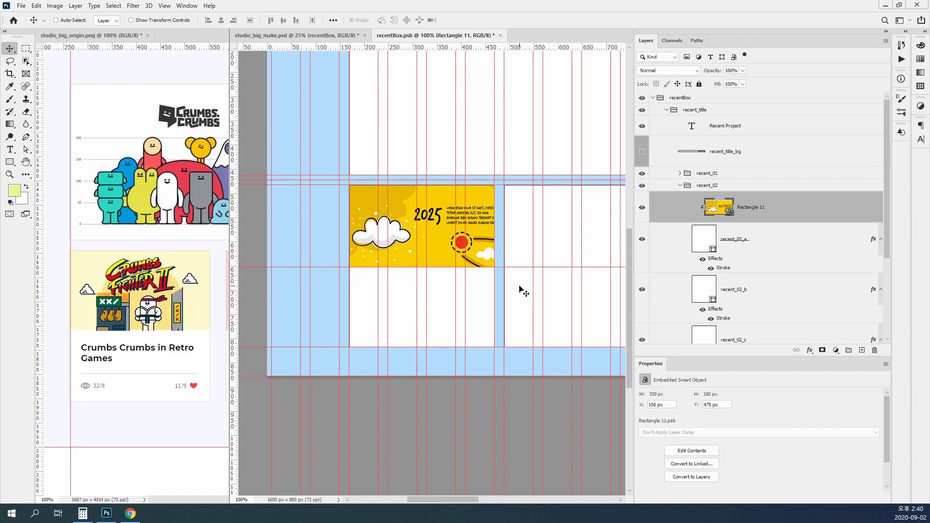
{"action": "key", "text": "ctrl+semicolon"}
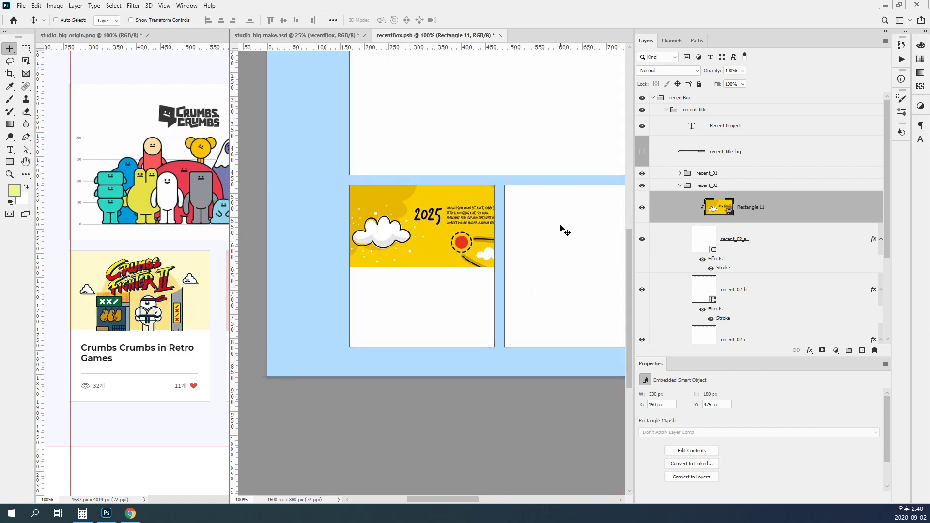
{"action": "left_click", "coordinate": [399, 302], "text": "ctrl"}
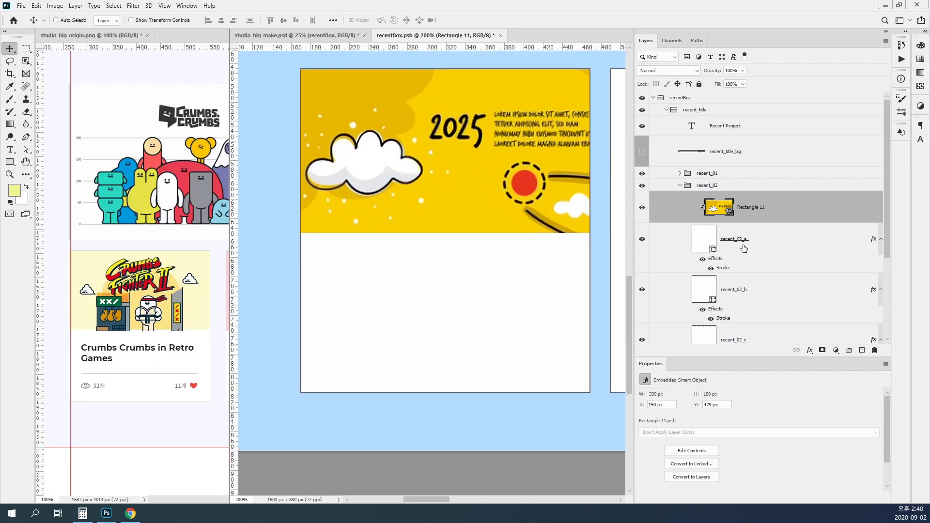
{"action": "left_click", "coordinate": [778, 243], "text": "ctrl"}
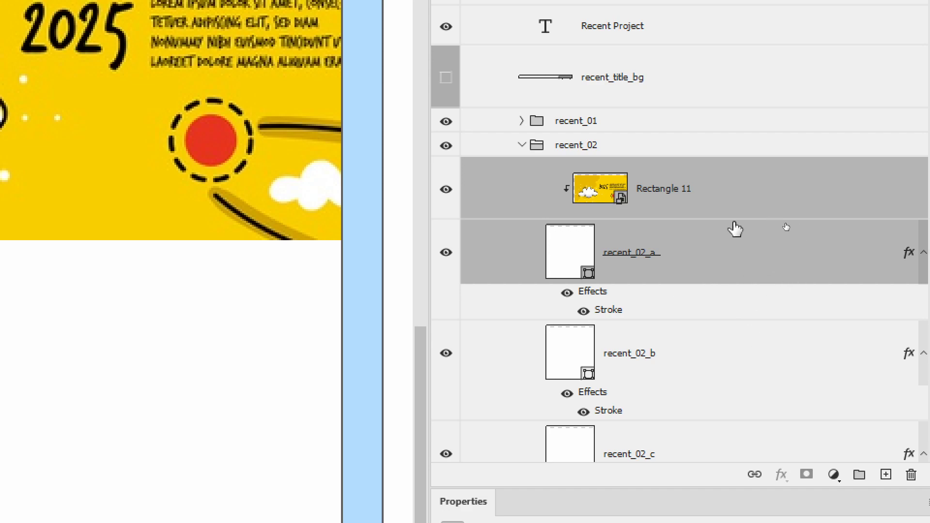
{"action": "key", "text": "ctrl+g"}
Put recent_02_b and recent_02_c each into a group of its own, collapsing the recent_02_b group.
{"action": "left_click", "coordinate": [665, 238]}
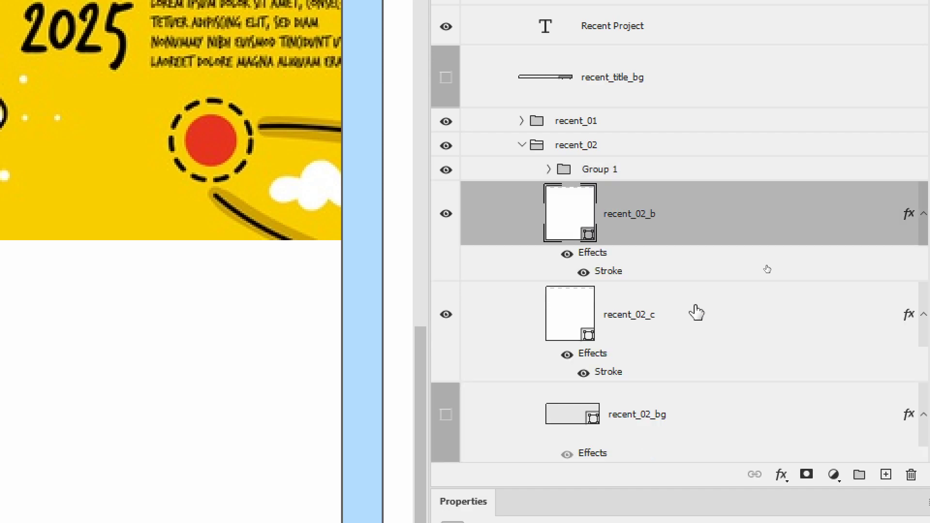
{"action": "key", "text": "ctrl+g"}
{"action": "left_click", "coordinate": [688, 261]}
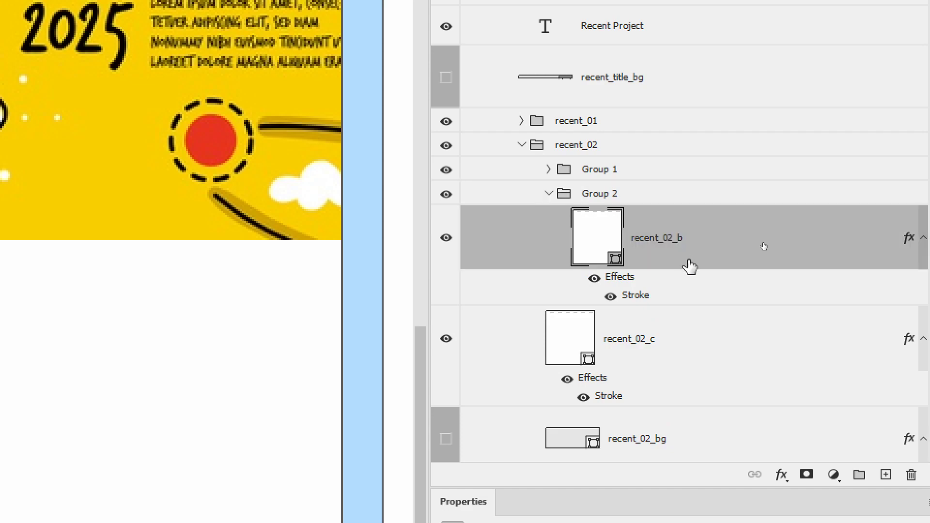
{"action": "left_click", "coordinate": [541, 194]}
{"action": "left_click", "coordinate": [549, 194]}
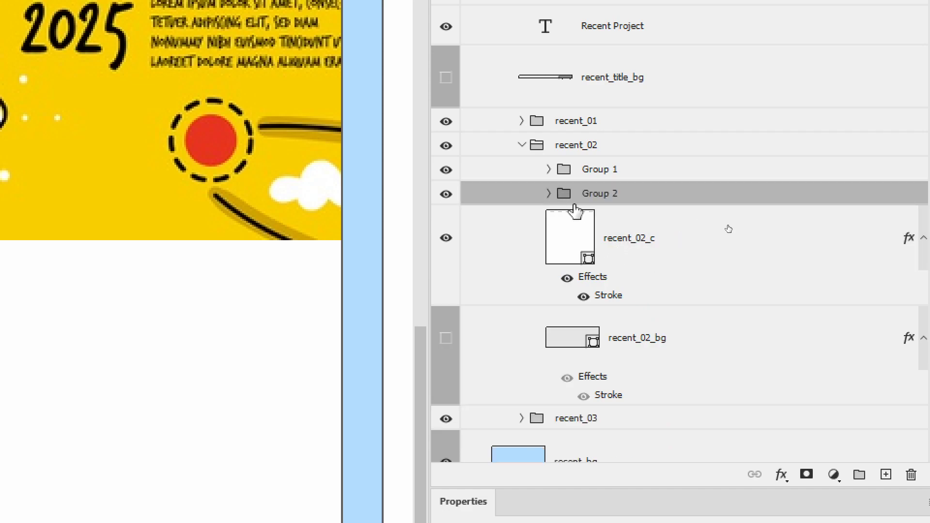
{"action": "left_click", "coordinate": [690, 262]}
{"action": "key", "text": "ctrl+g"}
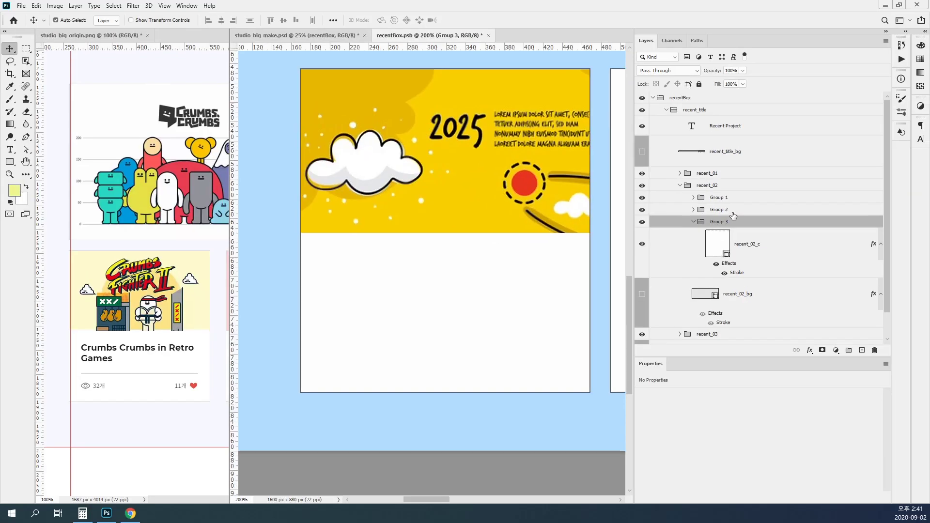
Look over the three lower cards and save recentBox.psb.
{"action": "key", "text": "ctrl+minus"}
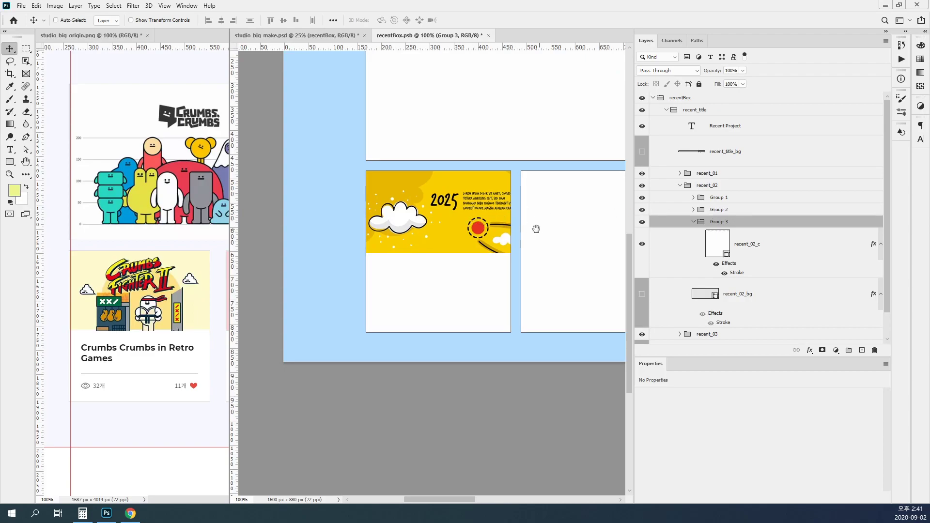
{"action": "left_click_drag", "start_coordinate": [538, 228], "coordinate": [403, 225]}
{"action": "left_click_drag", "start_coordinate": [527, 231], "coordinate": [419, 222]}
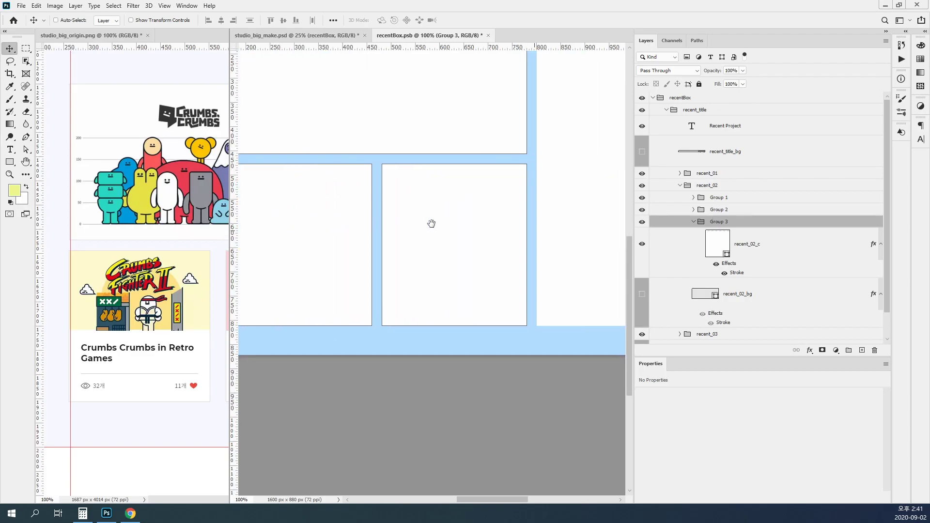
{"action": "left_click_drag", "start_coordinate": [363, 231], "coordinate": [584, 234]}
{"action": "left_click_drag", "start_coordinate": [531, 258], "coordinate": [543, 258]}
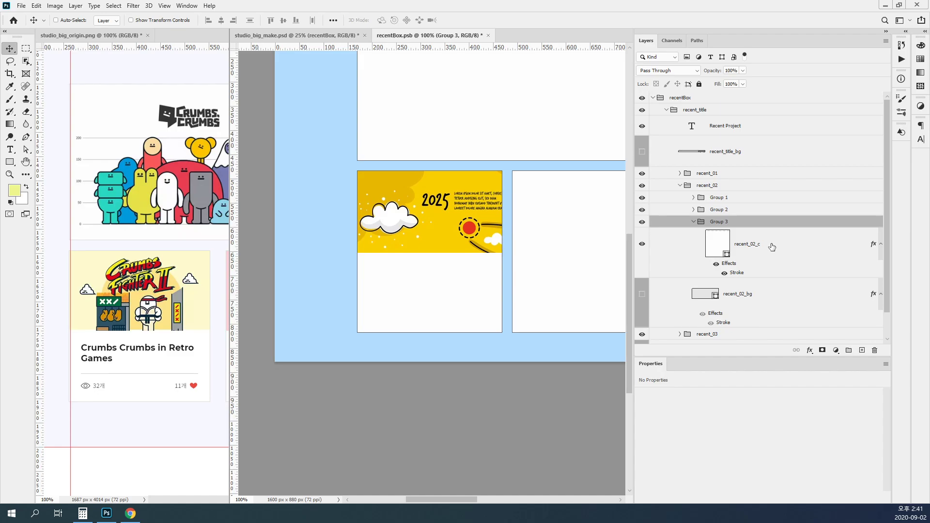
{"action": "key", "text": "ctrl+s"}
Collapse Group 3, which holds the recent_02_c card.
{"action": "left_click", "coordinate": [446, 297], "text": "ctrl"}
{"action": "left_click_drag", "start_coordinate": [444, 218], "coordinate": [476, 240]}
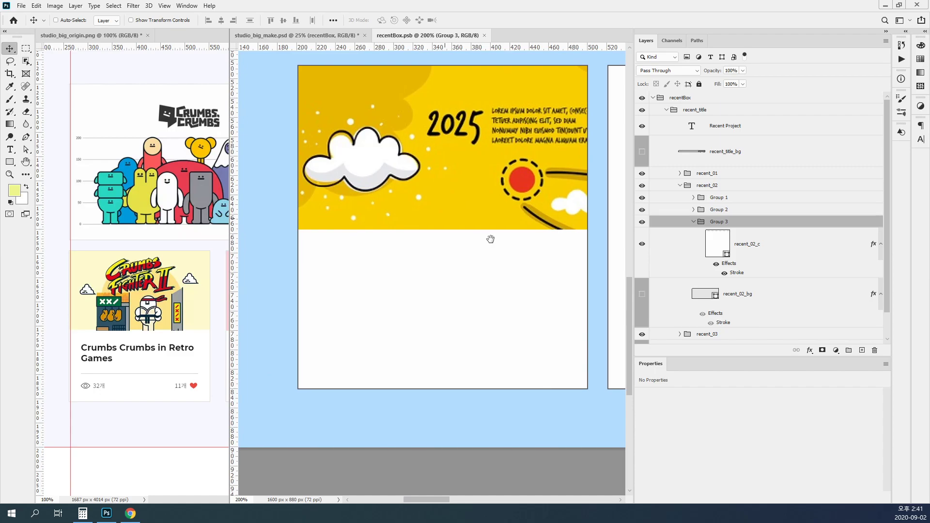
{"action": "left_click", "coordinate": [757, 199]}
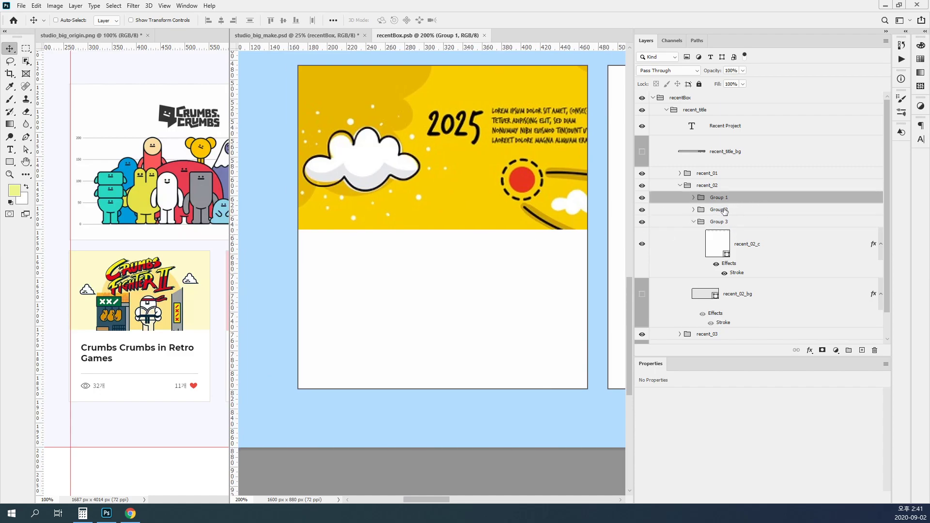
{"action": "left_click", "coordinate": [697, 223]}
{"action": "left_click", "coordinate": [693, 222]}
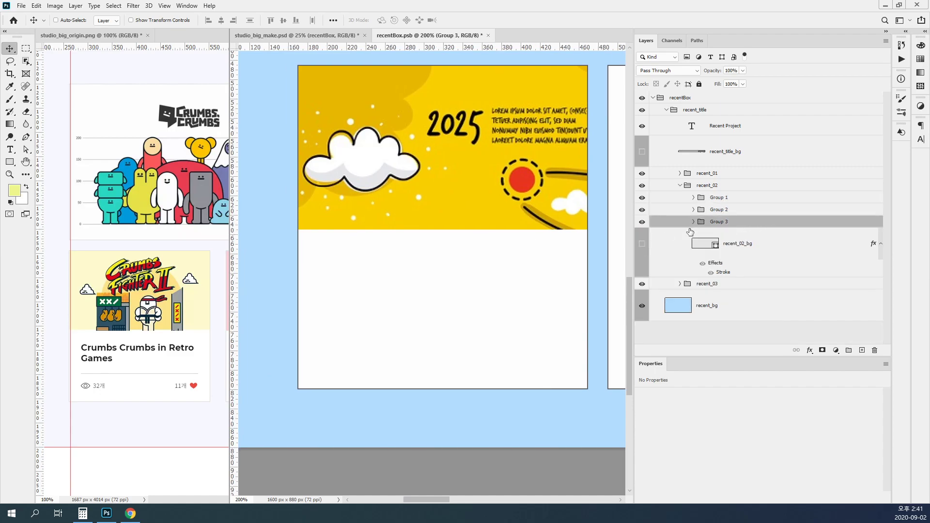
Toggle the visibility of Group 1 off and on to check which card it contains.
{"action": "left_click", "coordinate": [710, 212]}
{"action": "left_click", "coordinate": [717, 200]}
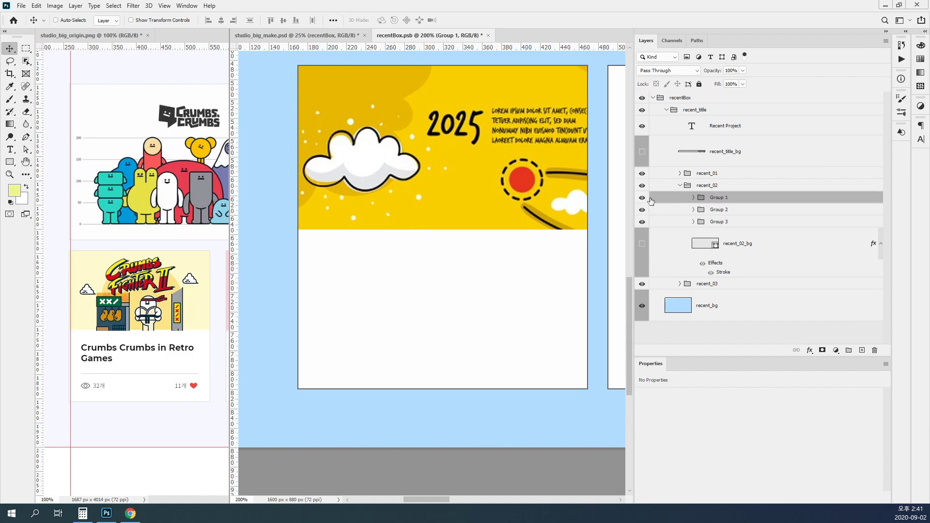
{"action": "left_click", "coordinate": [642, 198]}
{"action": "left_click", "coordinate": [642, 198]}
{"action": "left_click", "coordinate": [642, 198]}
{"action": "left_click", "coordinate": [642, 198]}
Expand Group 1 and select the recent_02_a shape layer inside it.
{"action": "left_click", "coordinate": [694, 198]}
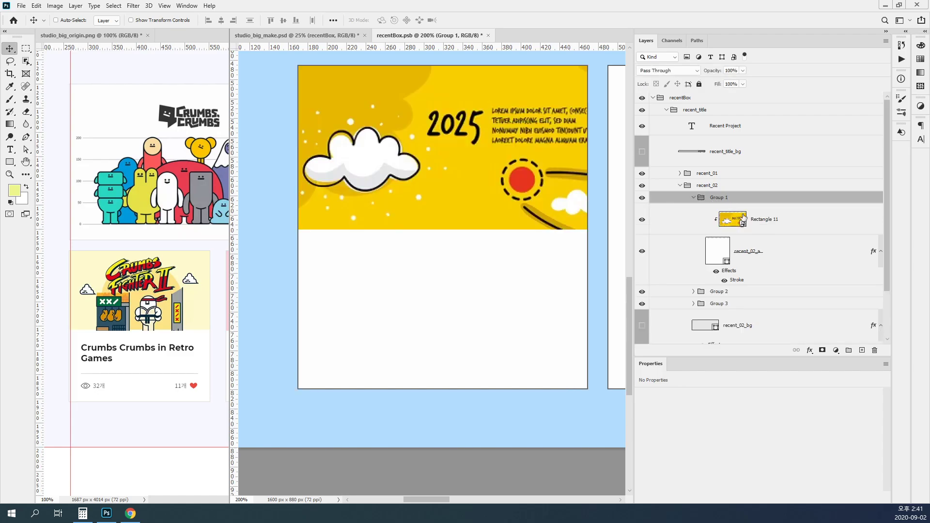
{"action": "left_click", "coordinate": [766, 225]}
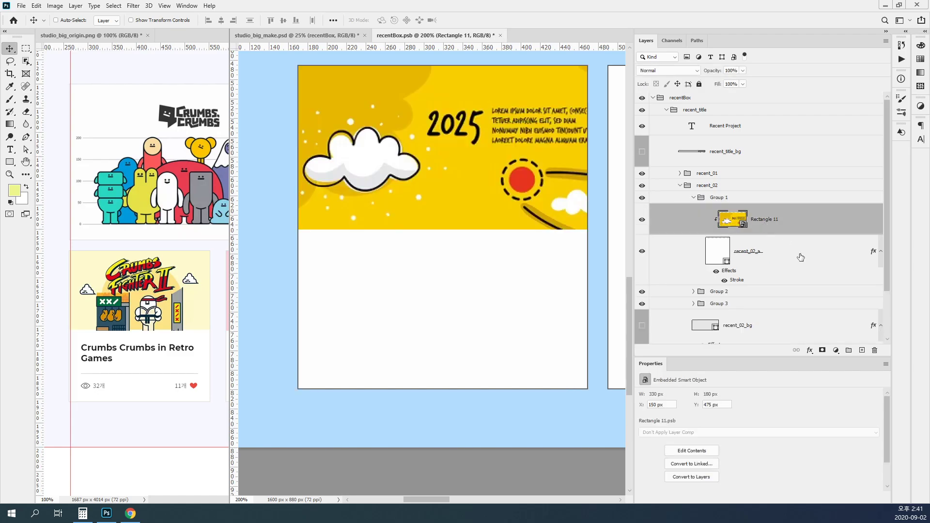
{"action": "left_click", "coordinate": [714, 199]}
{"action": "left_click", "coordinate": [776, 250]}
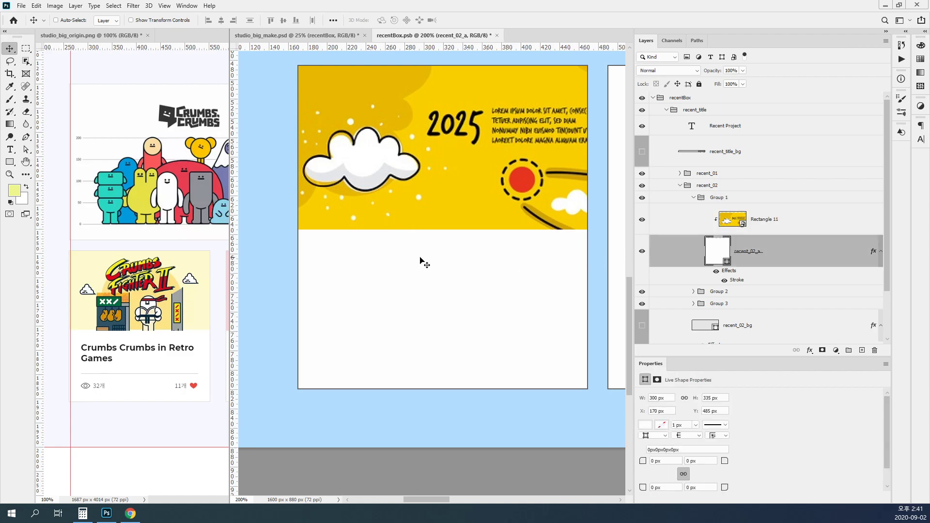
{"action": "left_click_drag", "start_coordinate": [454, 306], "coordinate": [446, 232]}
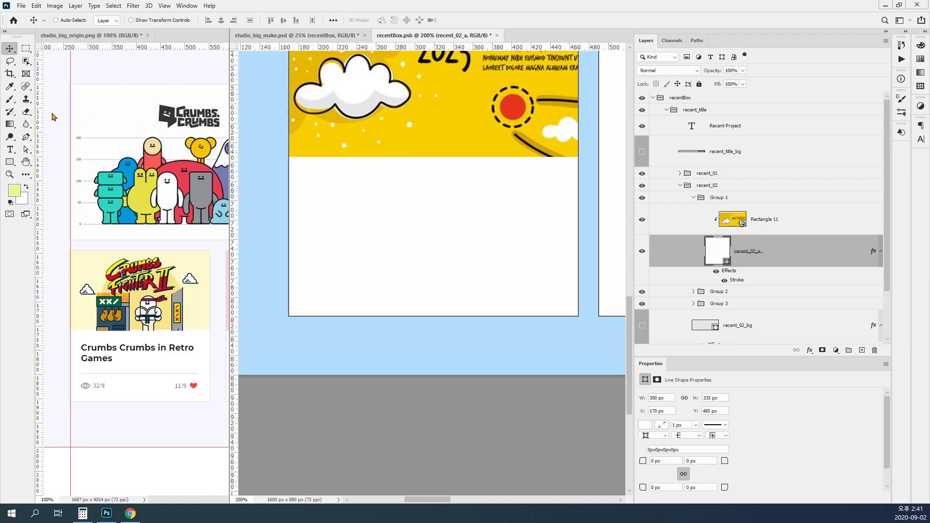
Show the guides and add a new empty layer above the Rectangle 11 image in Group 1.
{"action": "left_click", "coordinate": [10, 150]}
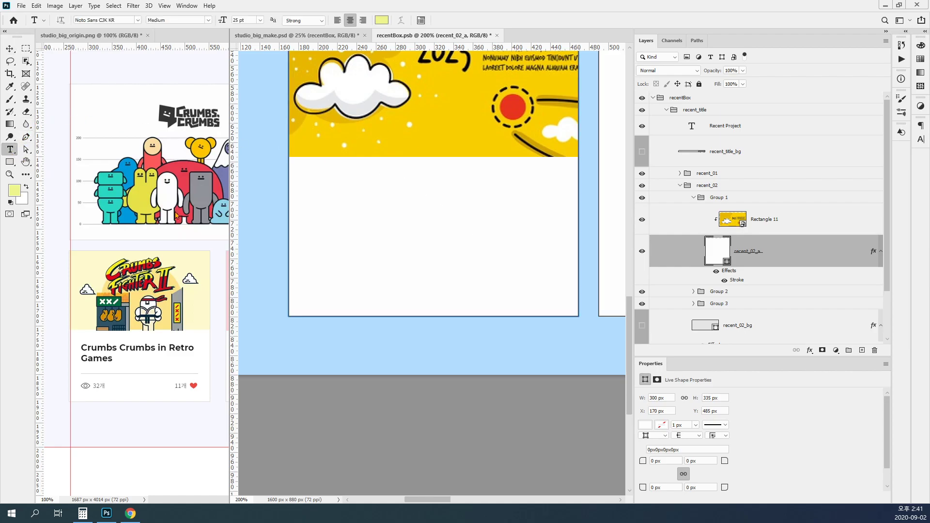
{"action": "key", "text": "ctrl+semicolon"}
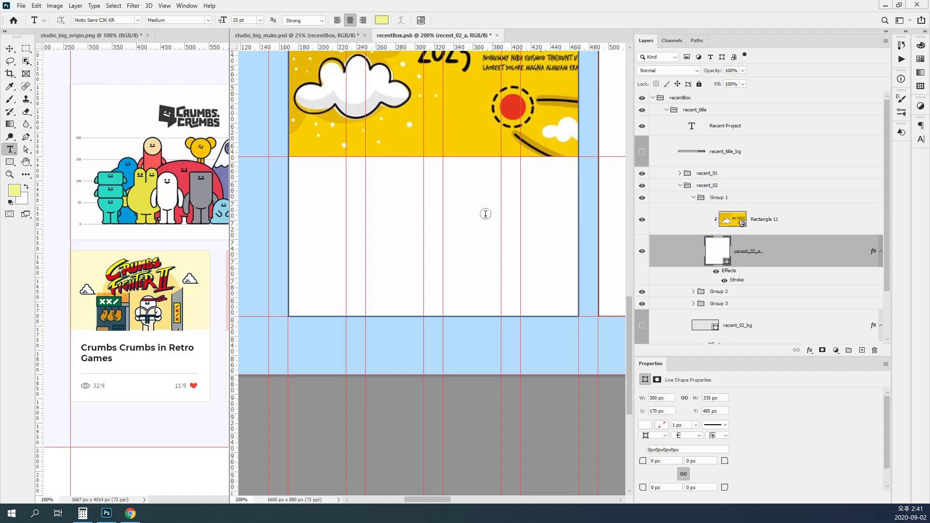
{"action": "left_click", "coordinate": [862, 350]}
{"action": "left_click_drag", "start_coordinate": [742, 253], "coordinate": [715, 226]}
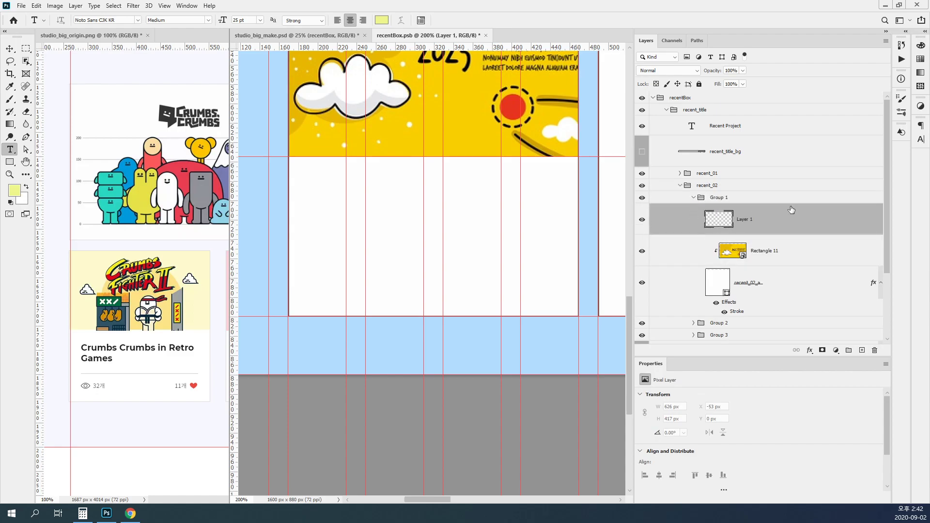
{"action": "left_click", "coordinate": [795, 251]}
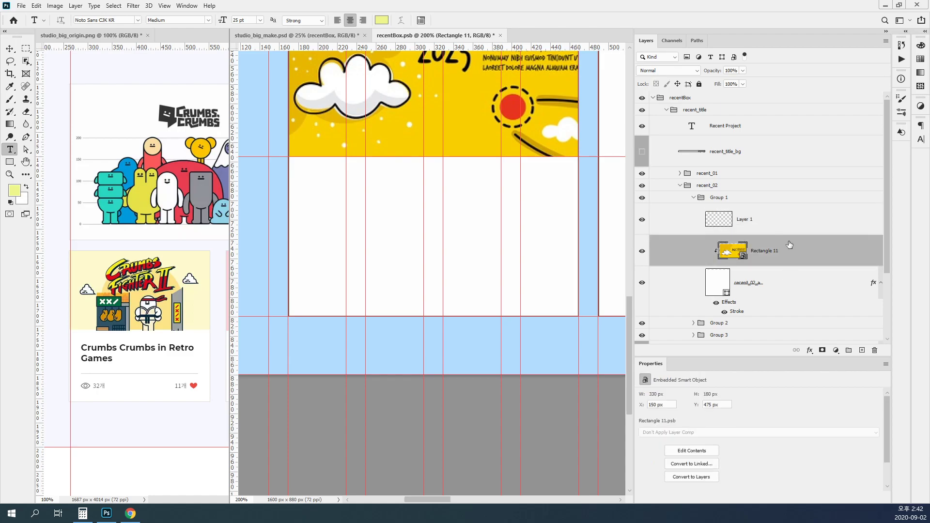
{"action": "left_click", "coordinate": [759, 227]}
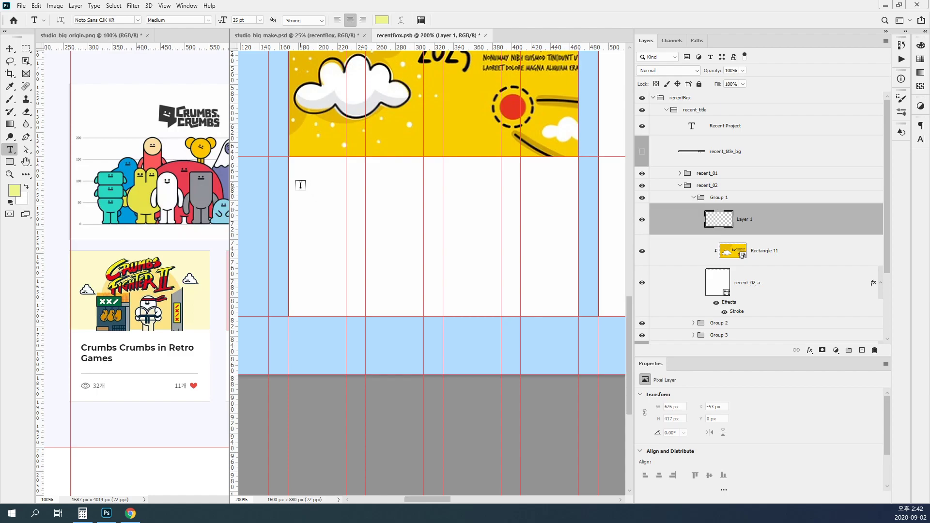
Place guides for the first lower card's title area, vertical at about 200 and 440 px, horizontal at about 680 and 745 px.
{"action": "left_click_drag", "start_coordinate": [233, 184], "coordinate": [318, 189]}
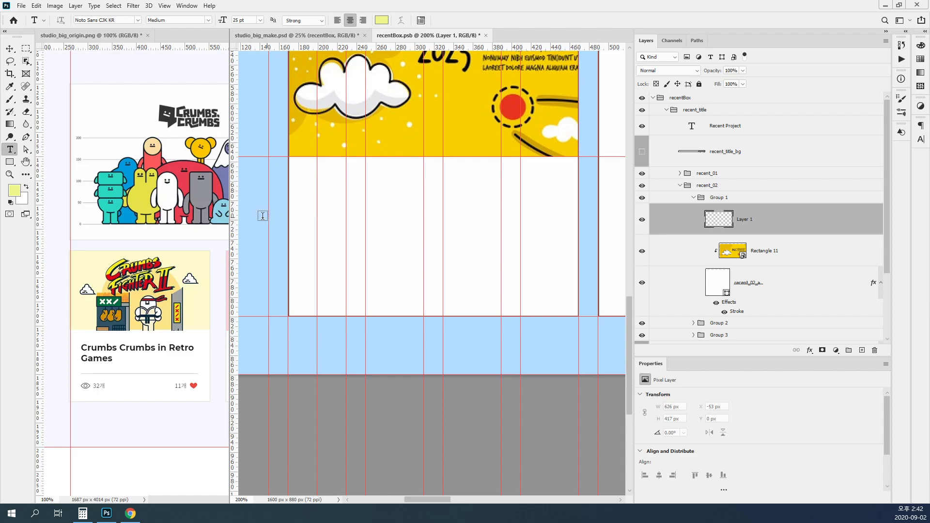
{"action": "left_click_drag", "start_coordinate": [237, 224], "coordinate": [552, 240]}
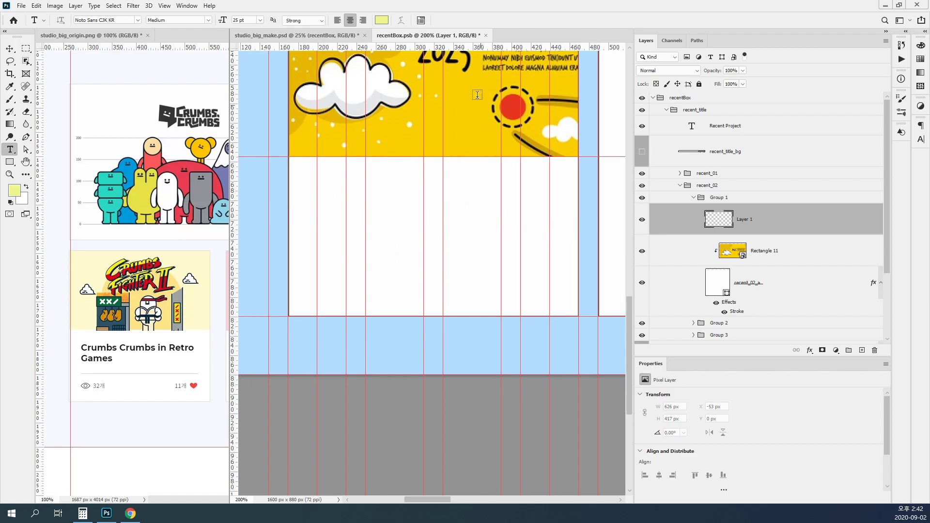
{"action": "left_click_drag", "start_coordinate": [479, 50], "coordinate": [494, 181]}
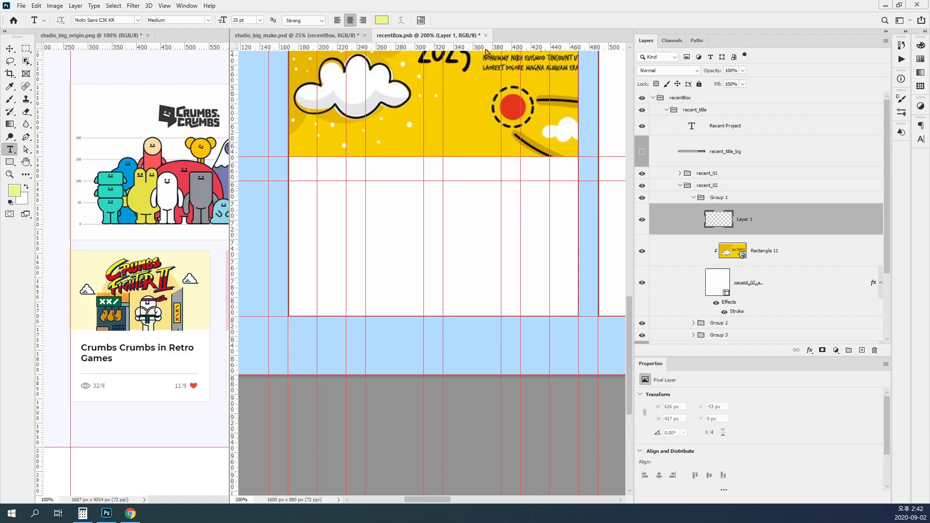
{"action": "left_click_drag", "start_coordinate": [487, 50], "coordinate": [502, 242]}
Create a 240 by 65 px paragraph text box within the new guides containing "Crumbs Crumbs in Retro Games".
{"action": "left_click_drag", "start_coordinate": [318, 181], "coordinate": [549, 244]}
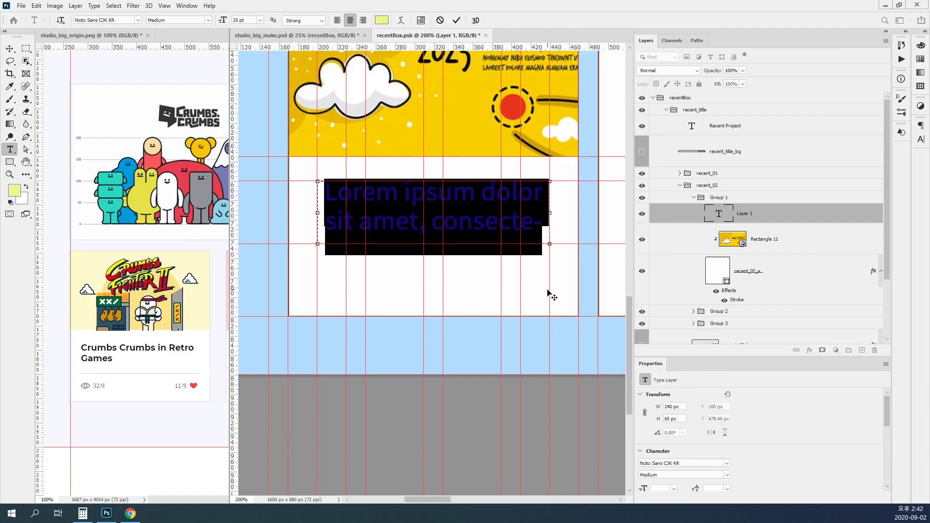
{"action": "type", "text": "Crum"}
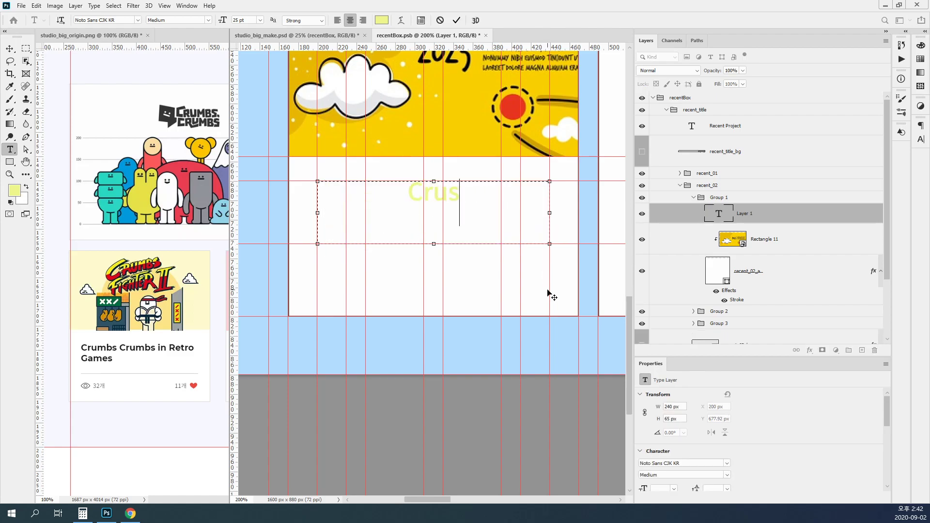
{"action": "type", "text": "bs Cr"}
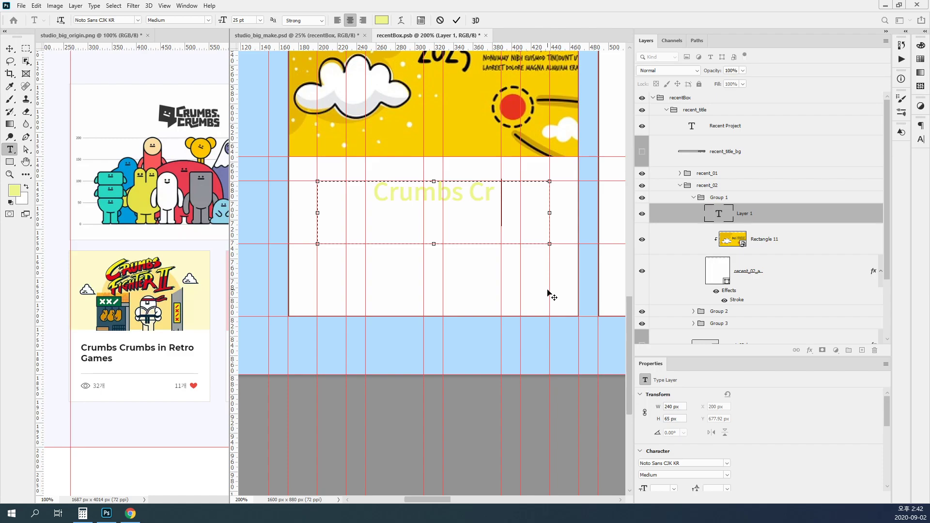
{"action": "type", "text": "umbs in Retro G"}
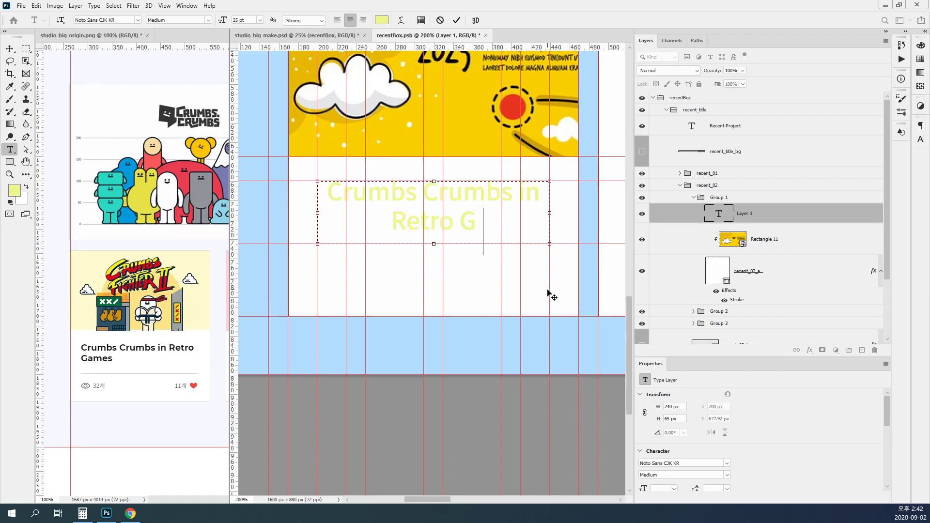
{"action": "type", "text": "ames"}
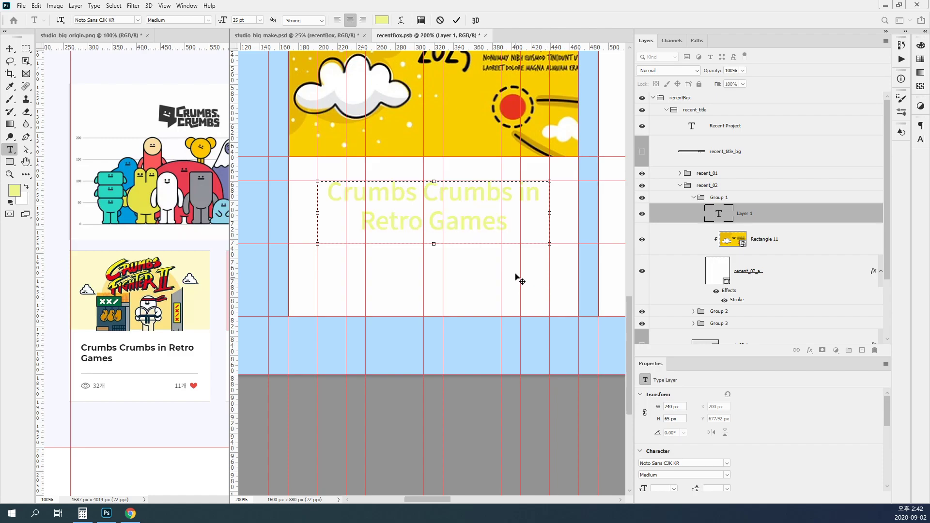
{"action": "left_click", "coordinate": [8, 50]}
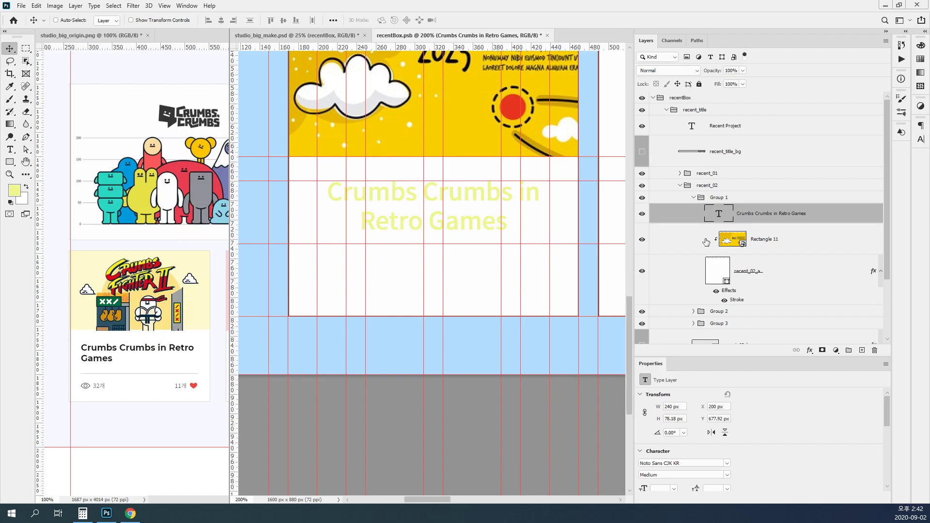
Float the Character and Paragraph settings side by side over the canvas and left-align the card title.
{"action": "left_click_drag", "start_coordinate": [922, 141], "coordinate": [599, 145]}
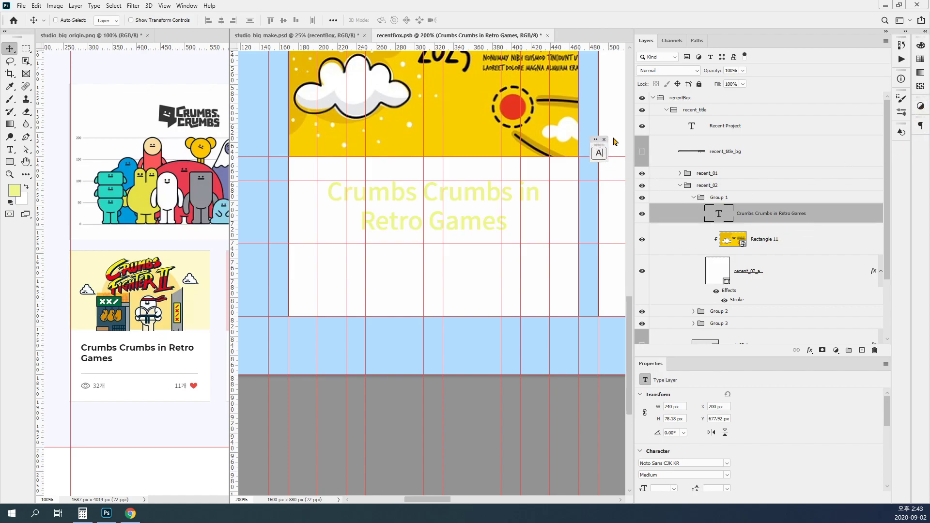
{"action": "left_click", "coordinate": [921, 127]}
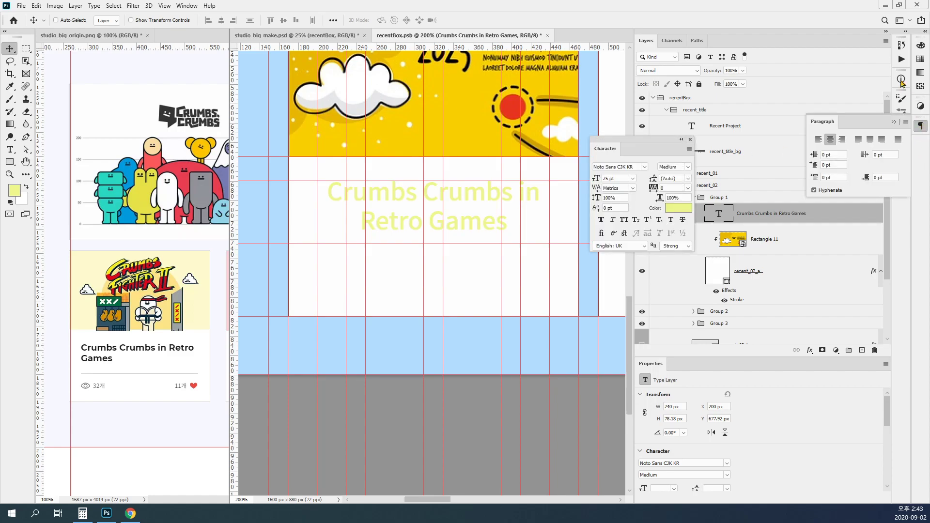
{"action": "left_click", "coordinate": [887, 31]}
{"action": "left_click_drag", "start_coordinate": [921, 127], "coordinate": [706, 144]}
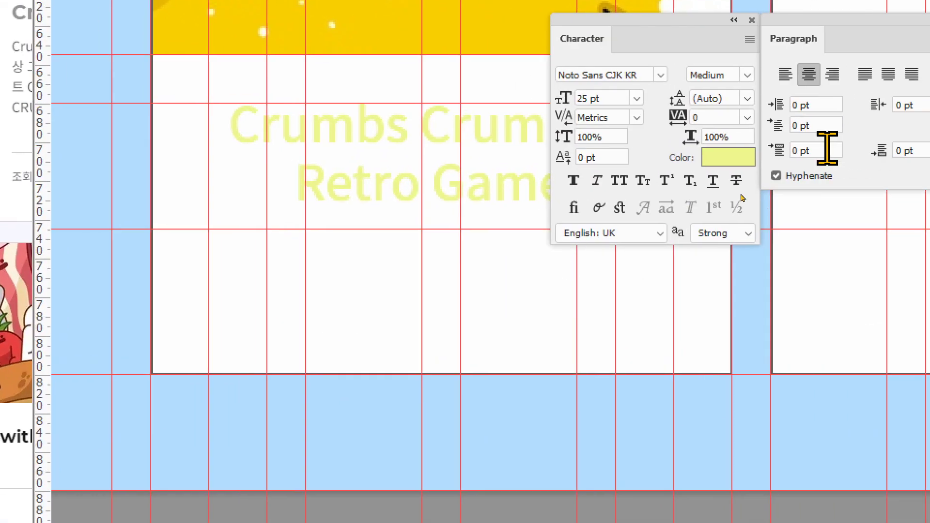
{"action": "left_click", "coordinate": [743, 79]}
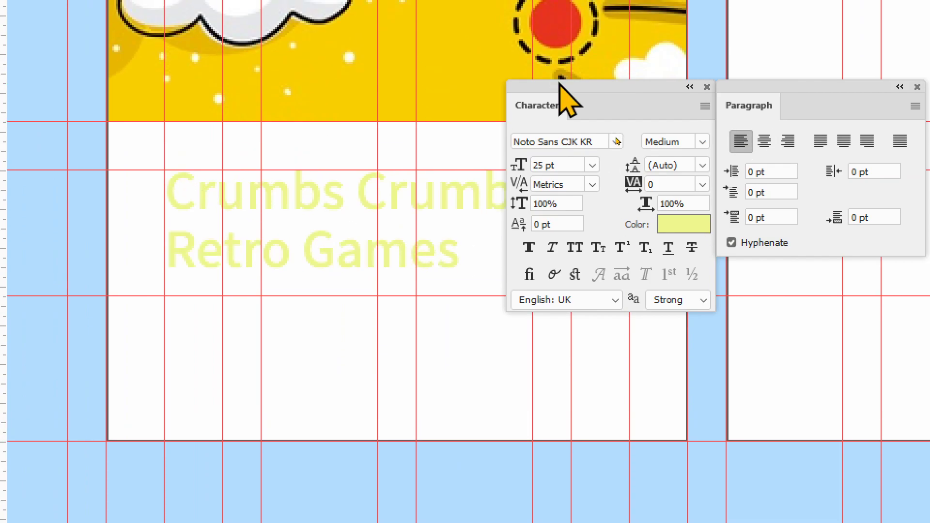
Move the Character settings clear of the card title and set its text colour's cyan component to 51%.
{"action": "left_click_drag", "start_coordinate": [567, 99], "coordinate": [104, 322]}
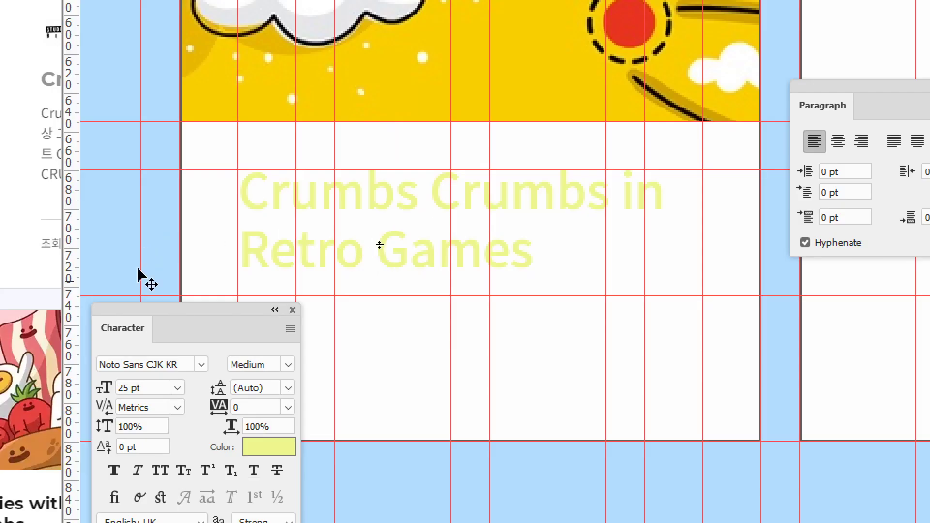
{"action": "left_click_drag", "start_coordinate": [198, 328], "coordinate": [140, 118]}
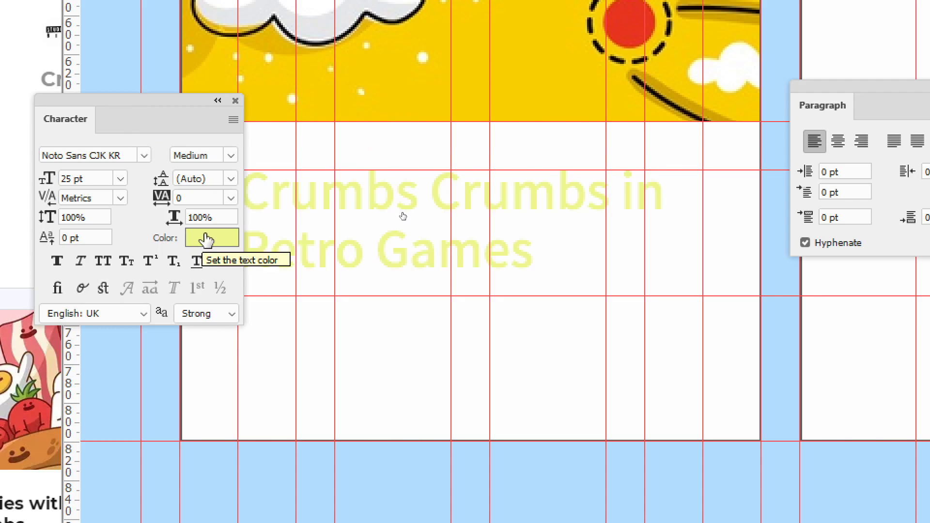
{"action": "left_click", "coordinate": [208, 247]}
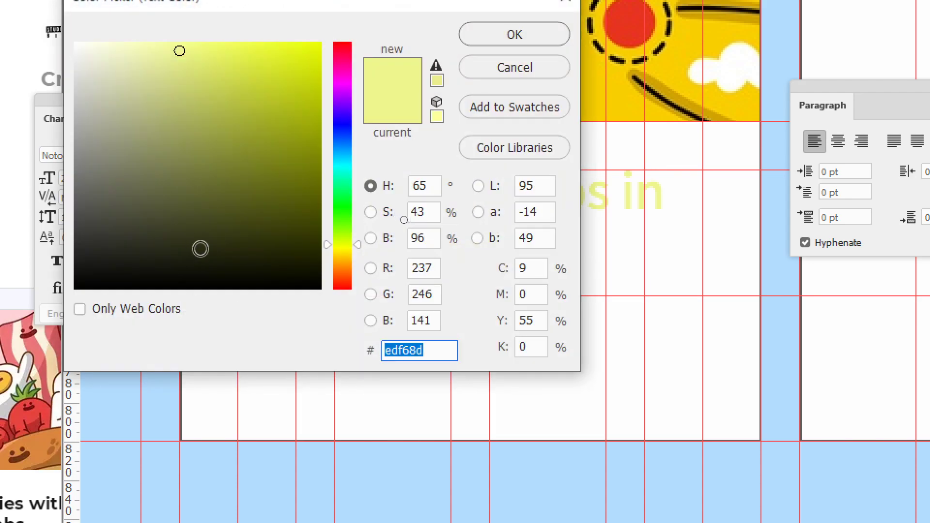
{"action": "left_click", "coordinate": [532, 269]}
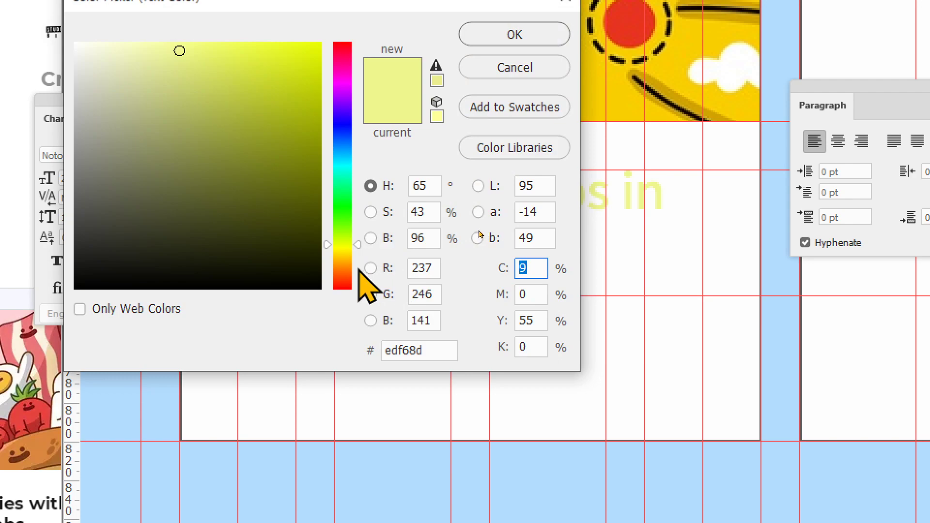
{"action": "type", "text": "91"}
{"action": "key", "text": "Tab"}
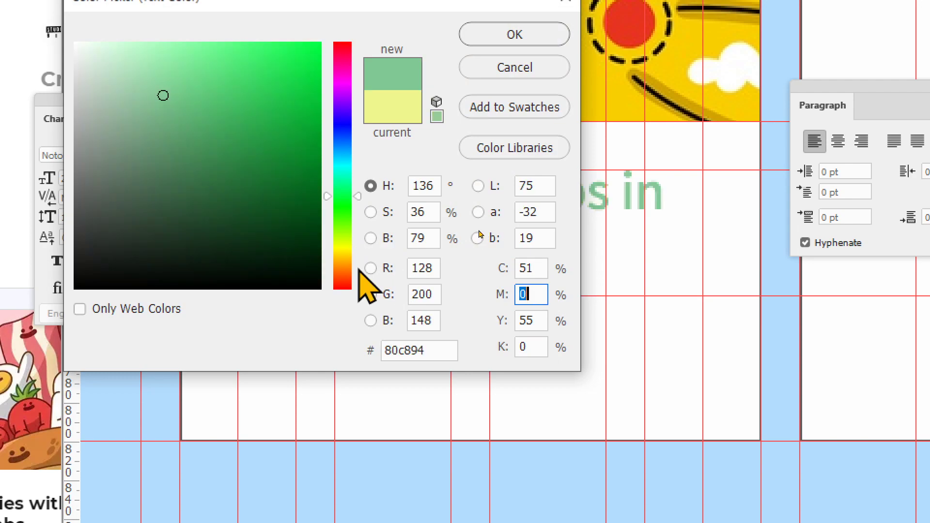
Set the color of the card title "Crumbs Crumbs in Retro Games" to RGB 51, 51, 51.
{"action": "type", "text": "51"}
{"action": "key", "text": "Tab"}
{"action": "left_click", "coordinate": [423, 268]}
{"action": "left_click", "coordinate": [376, 268]}
{"action": "left_click", "coordinate": [424, 268]}
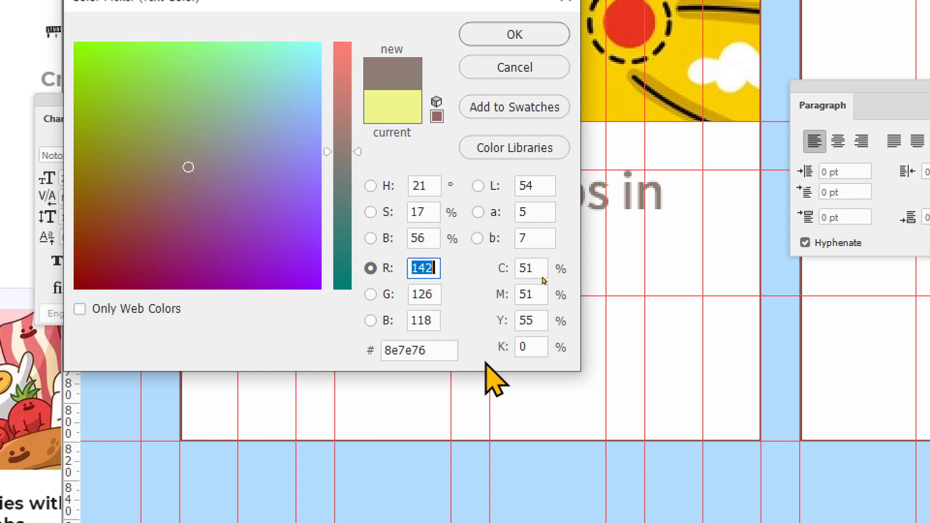
{"action": "type", "text": "51"}
{"action": "key", "text": "Tab"}
{"action": "type", "text": "51"}
{"action": "key", "text": "Tab"}
{"action": "type", "text": "51"}
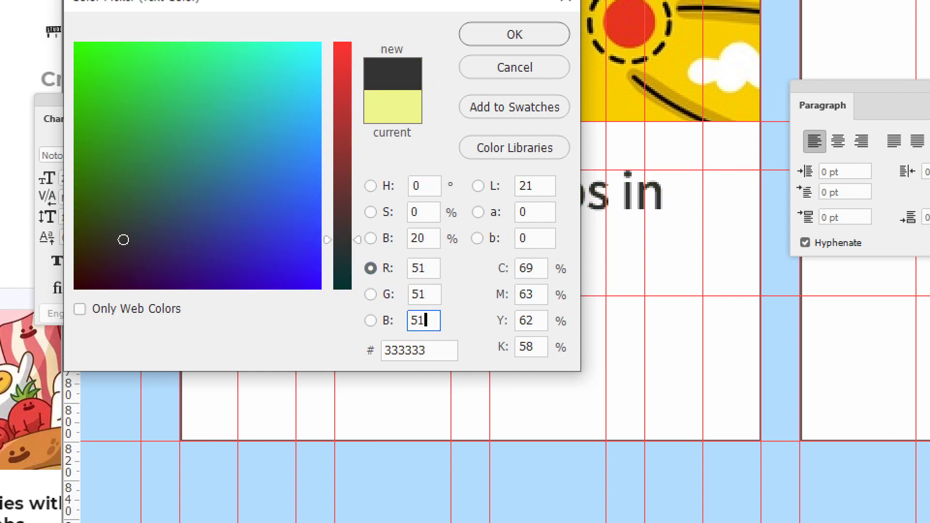
{"action": "key", "text": "Tab"}
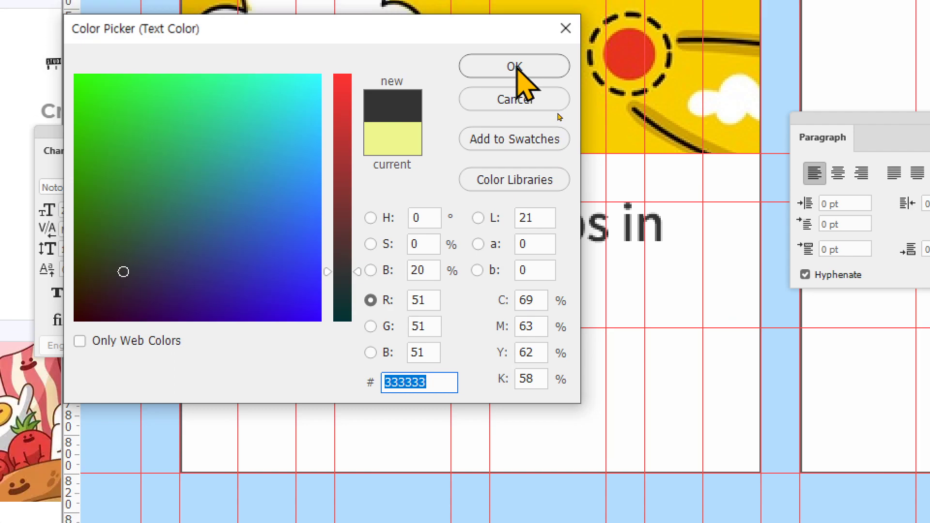
{"action": "left_click", "coordinate": [516, 36]}
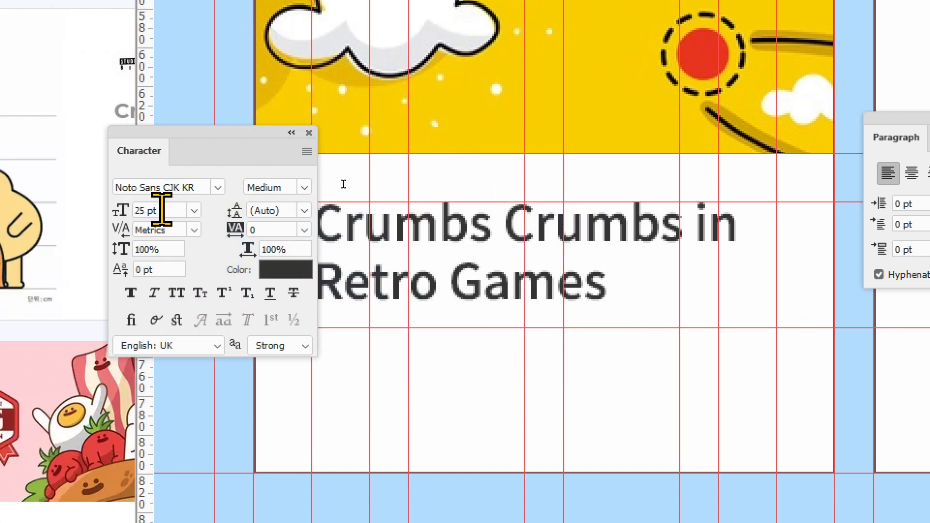
Set the card title's font size to 20 pt and move the Character panel clear of the card.
{"action": "left_click", "coordinate": [94, 211]}
{"action": "key", "text": "Down"}
{"action": "key", "text": "Down"}
{"action": "key", "text": "Down"}
{"action": "key", "text": "Down"}
{"action": "key", "text": "Down"}
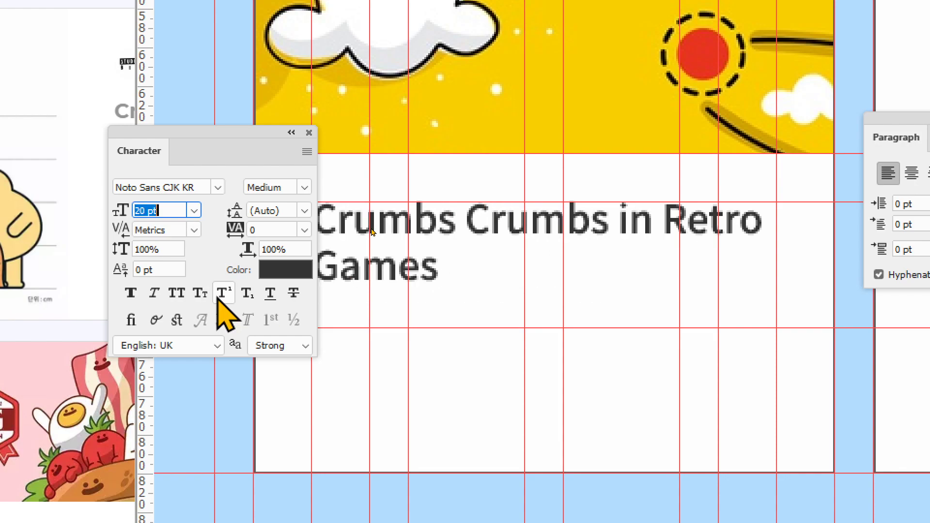
{"action": "key", "text": "Return"}
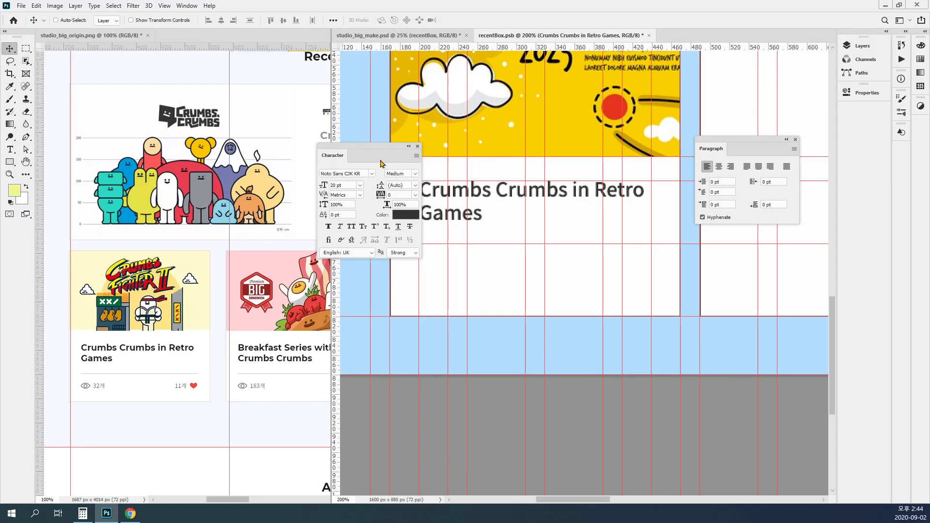
{"action": "left_click_drag", "start_coordinate": [403, 147], "coordinate": [705, 231]}
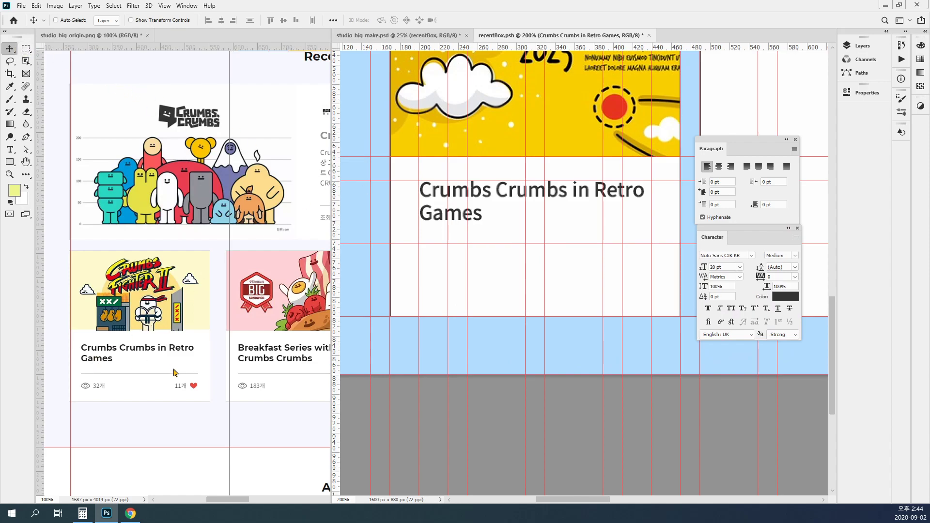
Draw a rectangle 240 px wide and about 11 px high on the guides beneath the card title.
{"action": "left_click", "coordinate": [10, 162]}
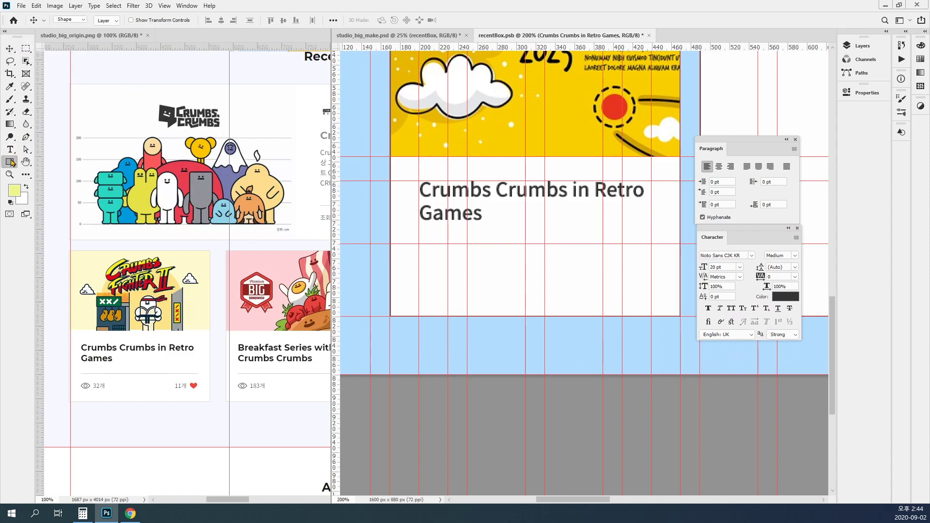
{"action": "left_click", "coordinate": [10, 161]}
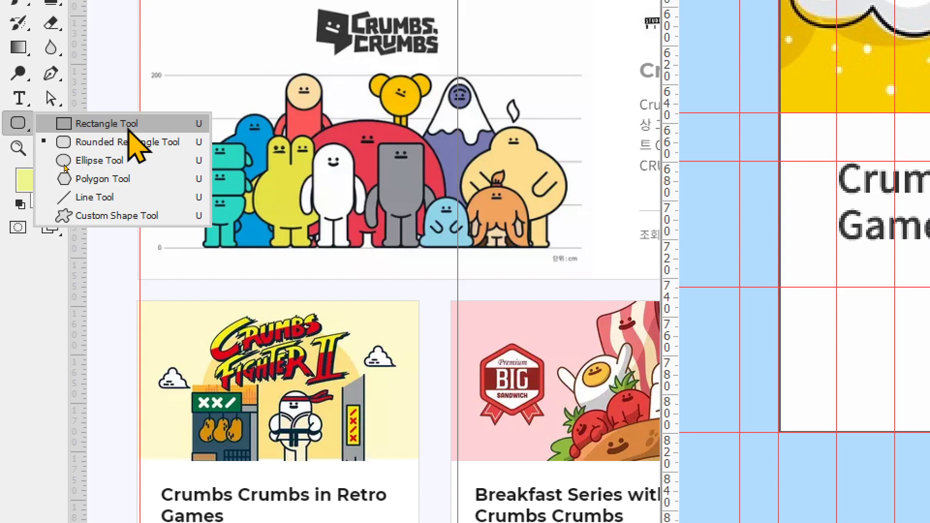
{"action": "left_click", "coordinate": [128, 127]}
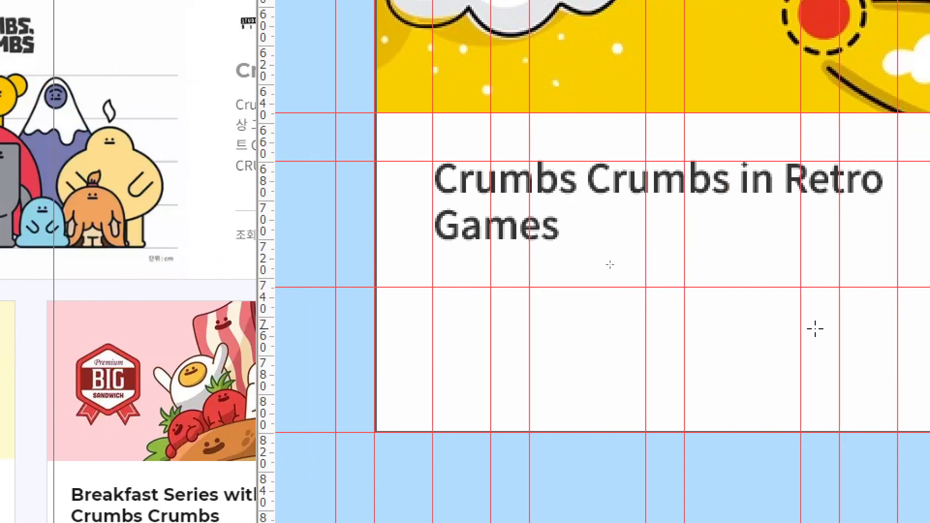
{"action": "left_click_drag", "start_coordinate": [397, 288], "coordinate": [867, 308]}
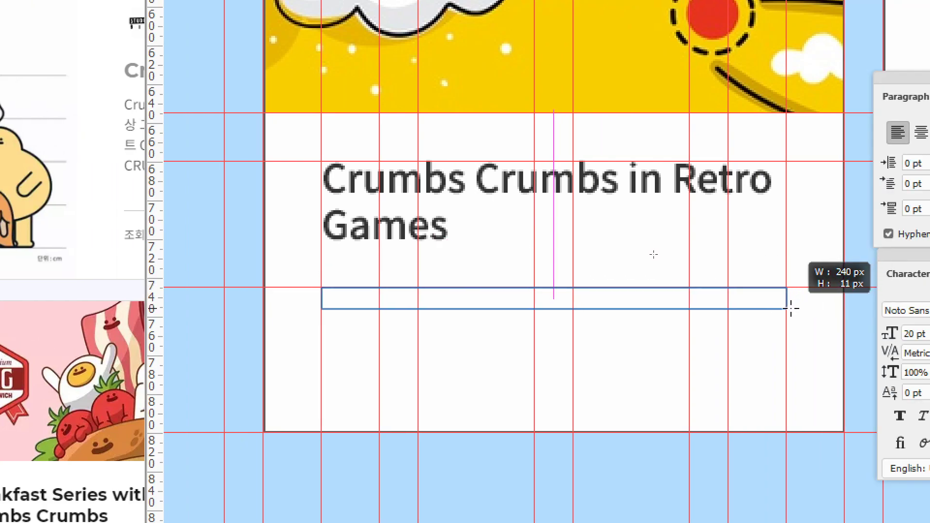
{"action": "left_click_drag", "start_coordinate": [792, 308], "coordinate": [791, 308]}
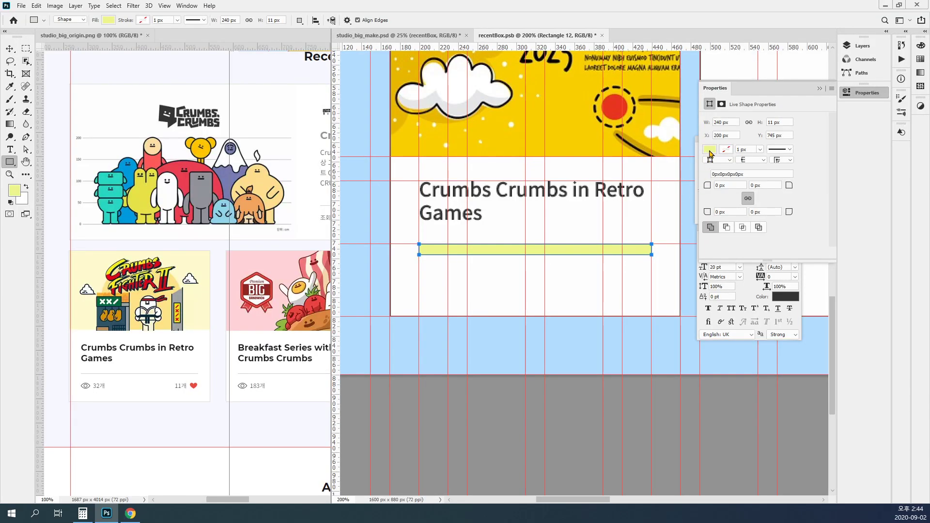
Fill the new rectangle with the recently used dark gray and set its height to 1 px as a divider line.
{"action": "left_click", "coordinate": [903, 98]}
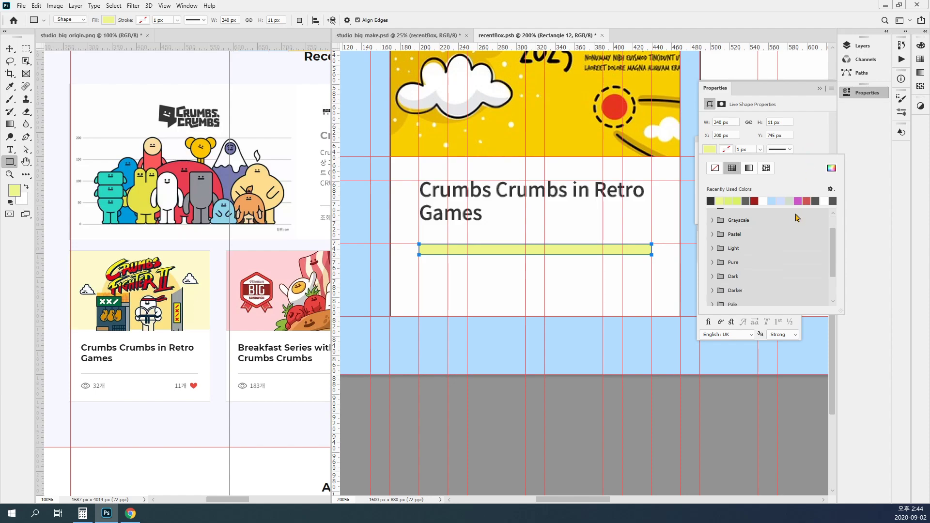
{"action": "left_click", "coordinate": [711, 201]}
{"action": "left_click", "coordinate": [810, 142]}
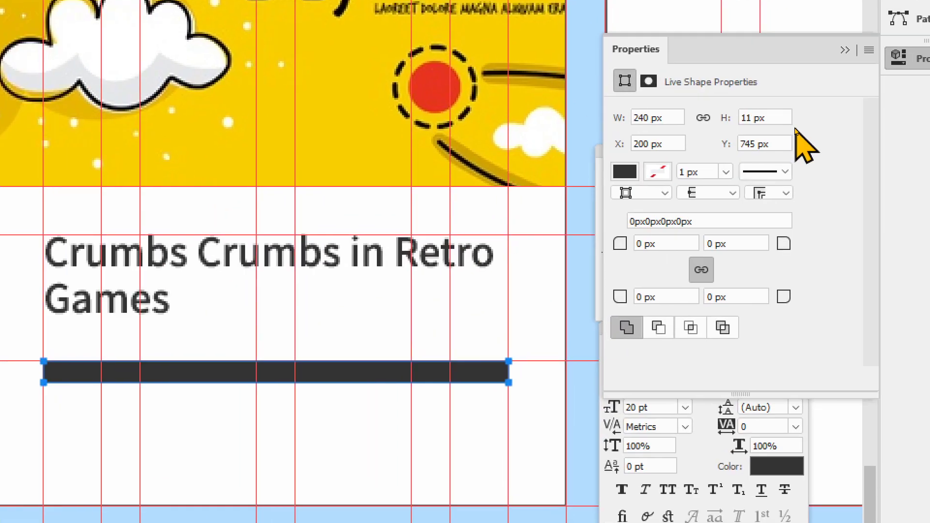
{"action": "left_click", "coordinate": [768, 122]}
{"action": "key", "text": "BackSpace"}
{"action": "key", "text": "Return"}
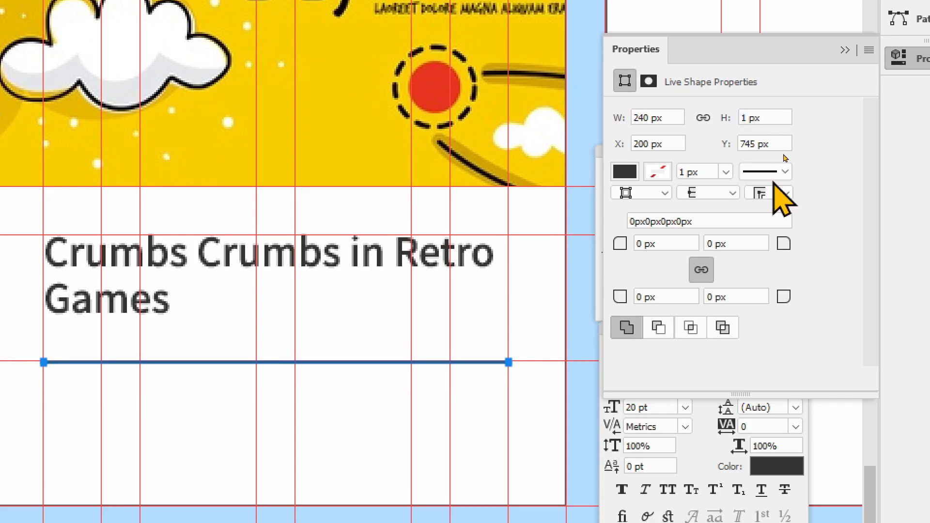
Deselect the divider line by selecting the card background, hide the guides and save the document.
{"action": "key", "text": "v"}
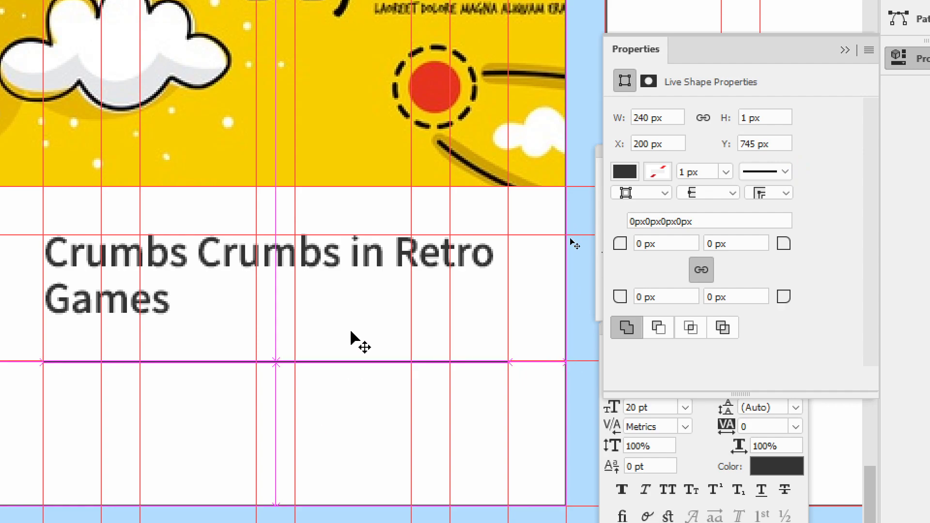
{"action": "left_click", "coordinate": [342, 410]}
{"action": "key", "text": "ctrl+semicolon"}
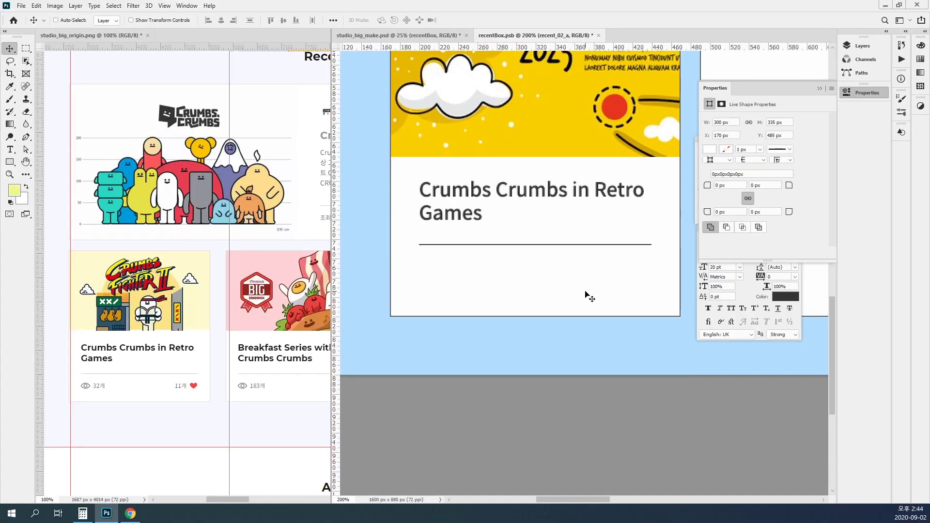
{"action": "key", "text": "ctrl+s"}
Collapse the Properties panel and put away the floating Paragraph and Character panels.
{"action": "left_click", "coordinate": [857, 92]}
{"action": "left_click_drag", "start_coordinate": [749, 142], "coordinate": [773, 109]}
{"action": "left_click_drag", "start_coordinate": [747, 229], "coordinate": [774, 197]}
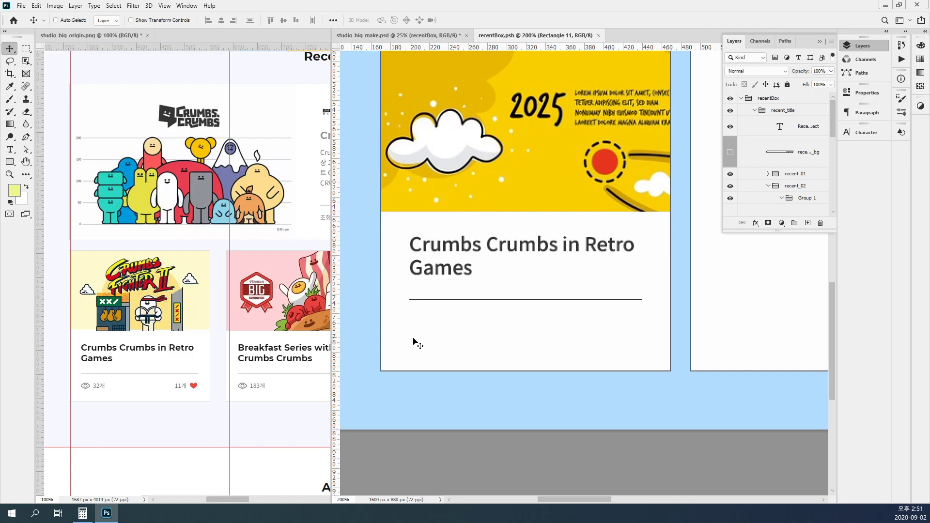
Compare the space below the new card's divider with the eye and heart icon row on the reference cards.
{"action": "left_click_drag", "start_coordinate": [545, 321], "coordinate": [568, 272]}
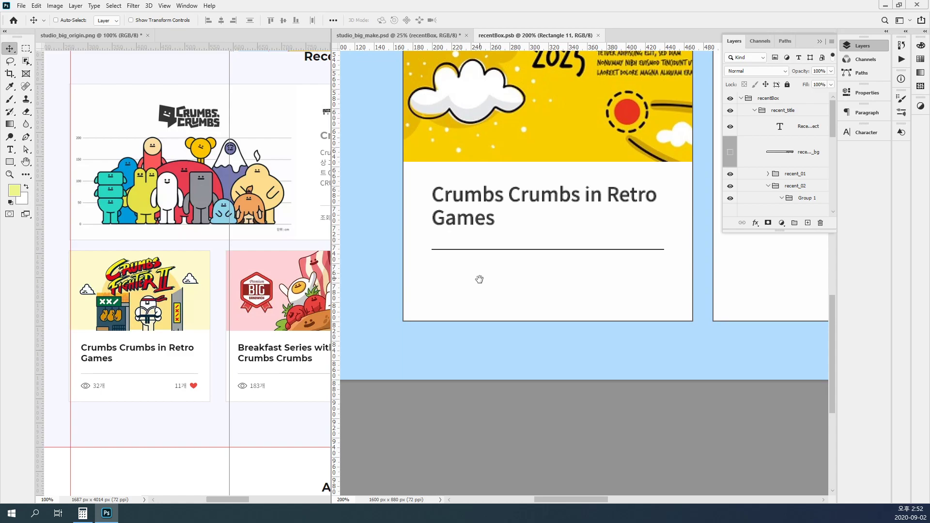
{"action": "left_click_drag", "start_coordinate": [269, 371], "coordinate": [145, 291]}
{"action": "left_click_drag", "start_coordinate": [250, 320], "coordinate": [322, 310]}
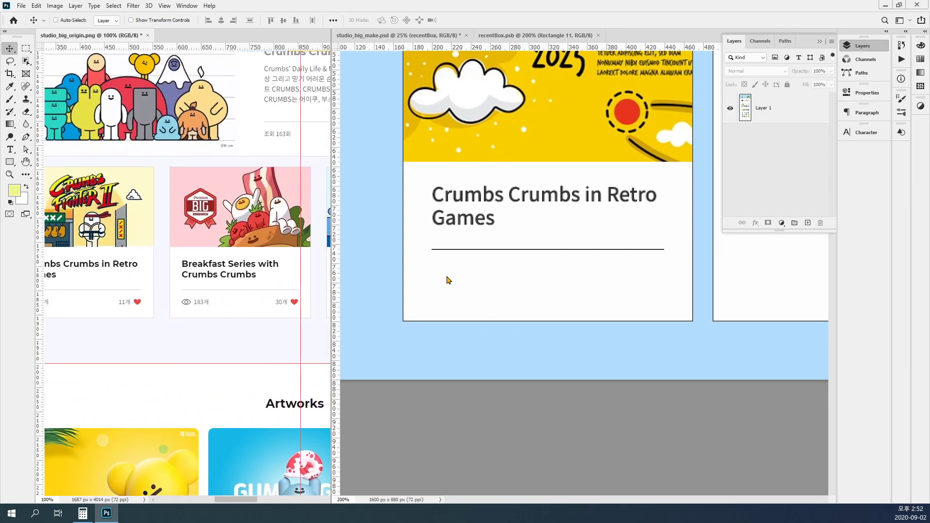
{"action": "key", "text": "ctrl+minus"}
{"action": "key", "text": "ctrl+minus"}
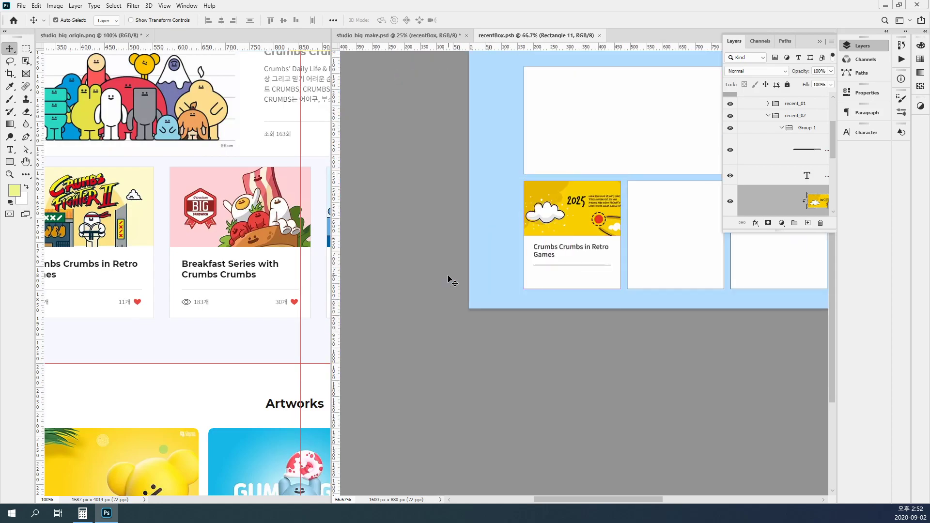
{"action": "left_click_drag", "start_coordinate": [688, 259], "coordinate": [546, 246]}
{"action": "left_click", "coordinate": [862, 46]}
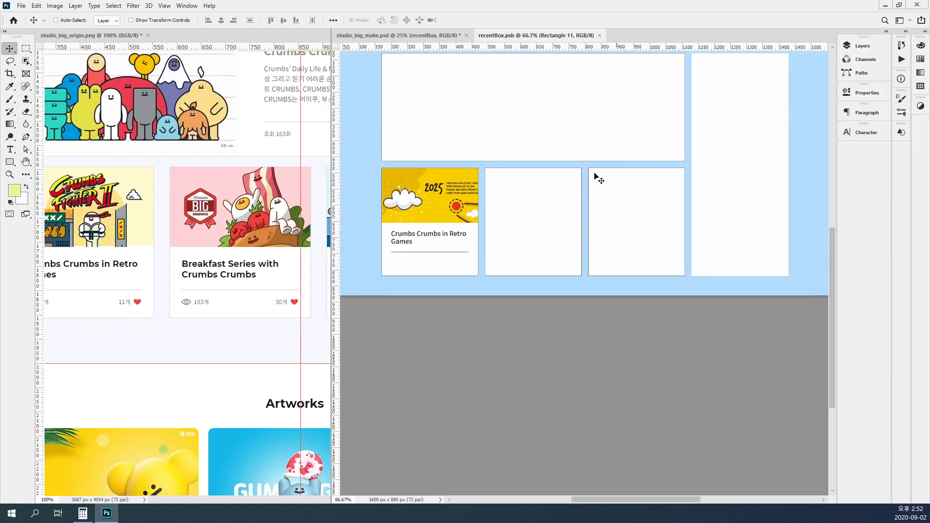
{"action": "scroll", "coordinate": [422, 268], "scroll_direction": "up", "scroll_amount": 1}
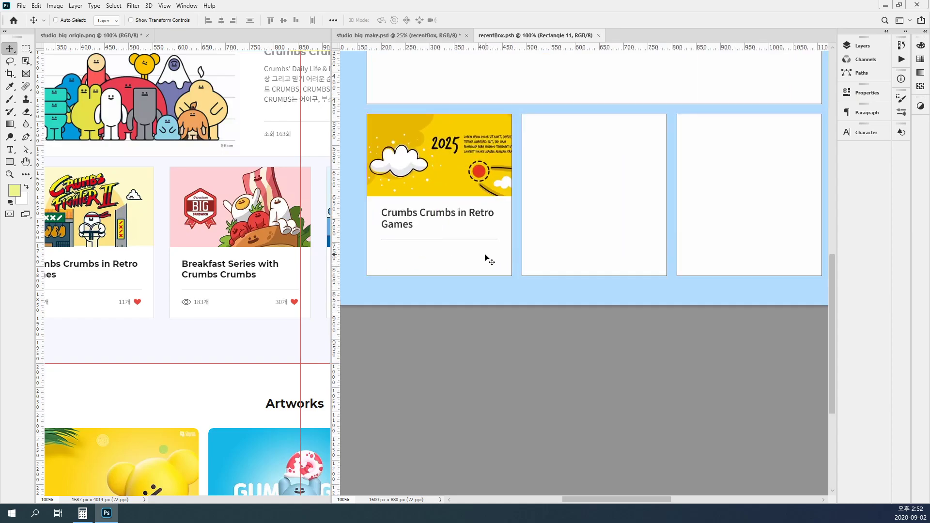
{"action": "left_click_drag", "start_coordinate": [415, 257], "coordinate": [509, 252]}
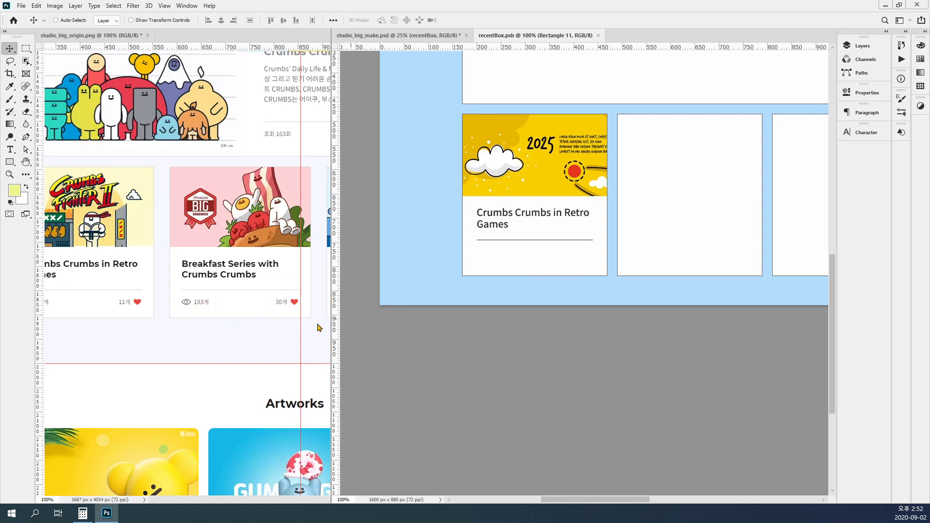
{"action": "left_click", "coordinate": [139, 312]}
{"action": "left_click_drag", "start_coordinate": [194, 300], "coordinate": [232, 292]}
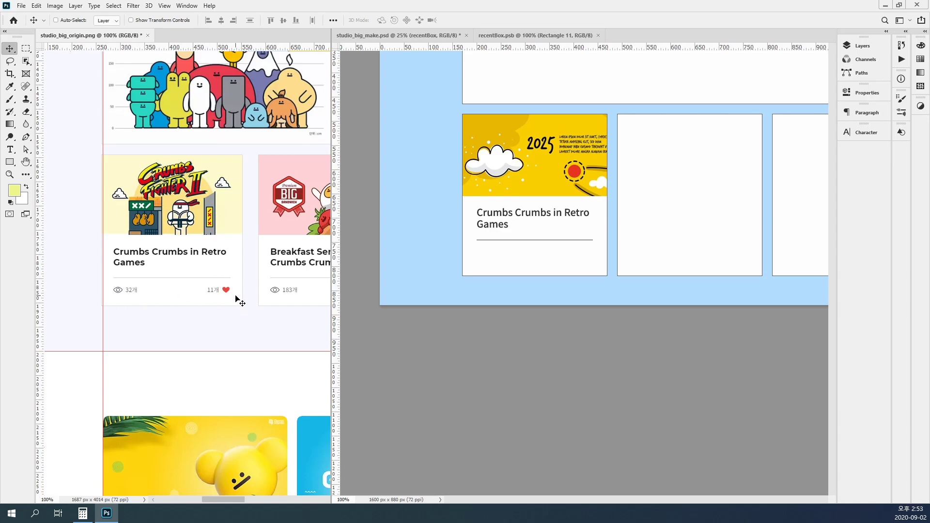
{"action": "left_click", "coordinate": [433, 342]}
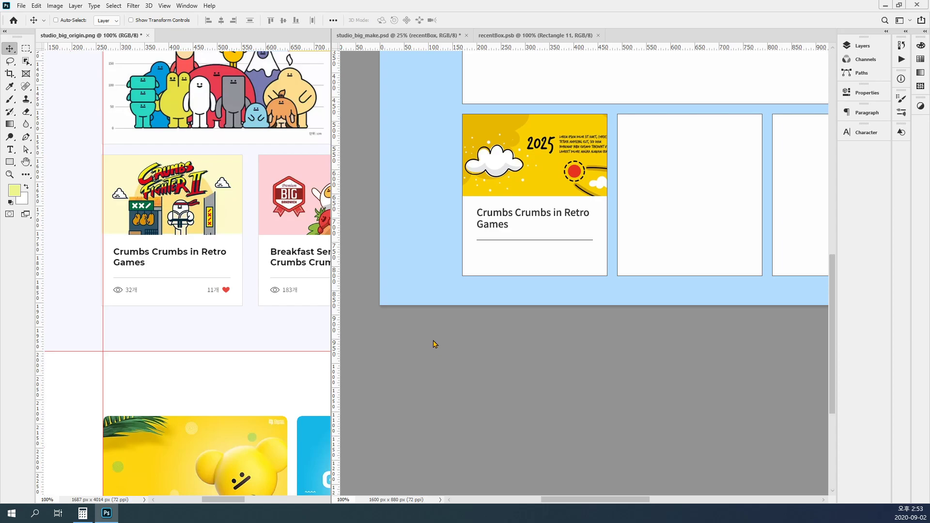
Switch to Chrome by opening a new browser window and maximize it.
{"action": "left_click", "coordinate": [12, 516]}
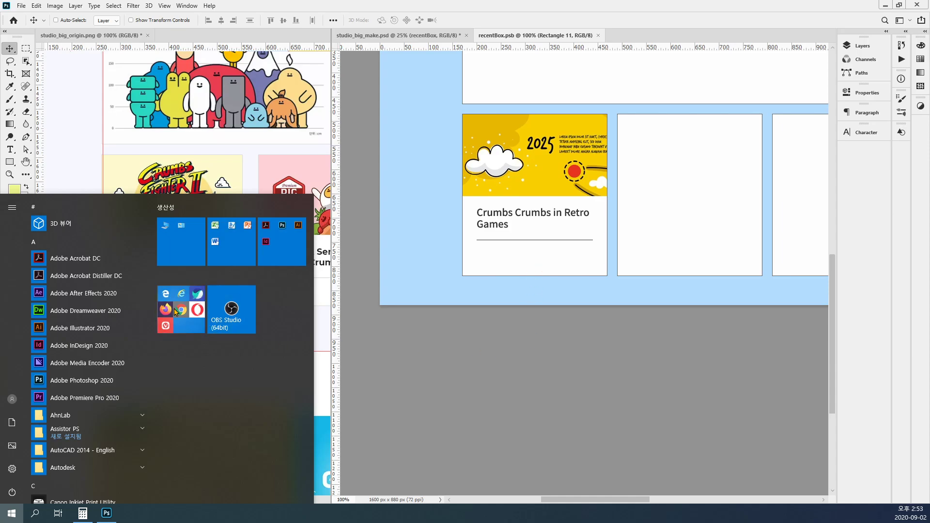
{"action": "left_click", "coordinate": [192, 309]}
{"action": "left_click", "coordinate": [226, 418]}
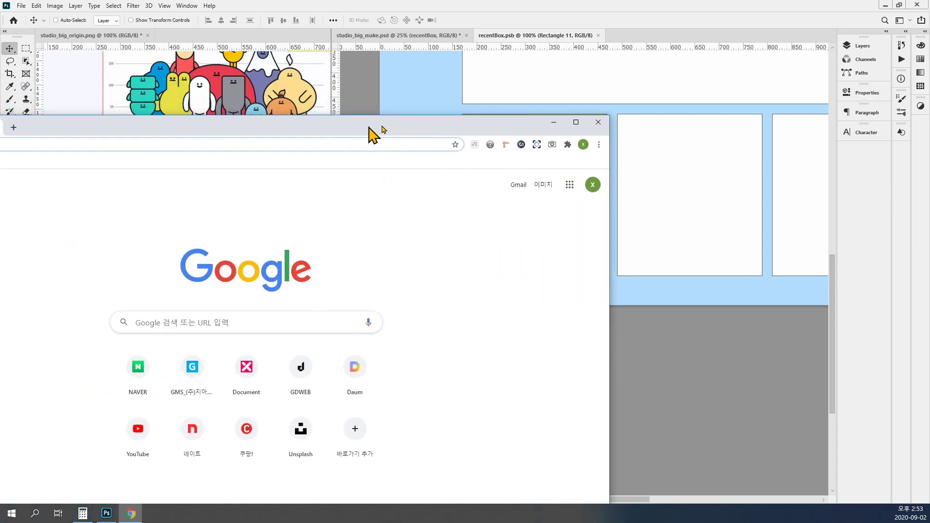
{"action": "left_click_drag", "start_coordinate": [370, 131], "coordinate": [680, 90]}
{"action": "double_click", "coordinate": [680, 90]}
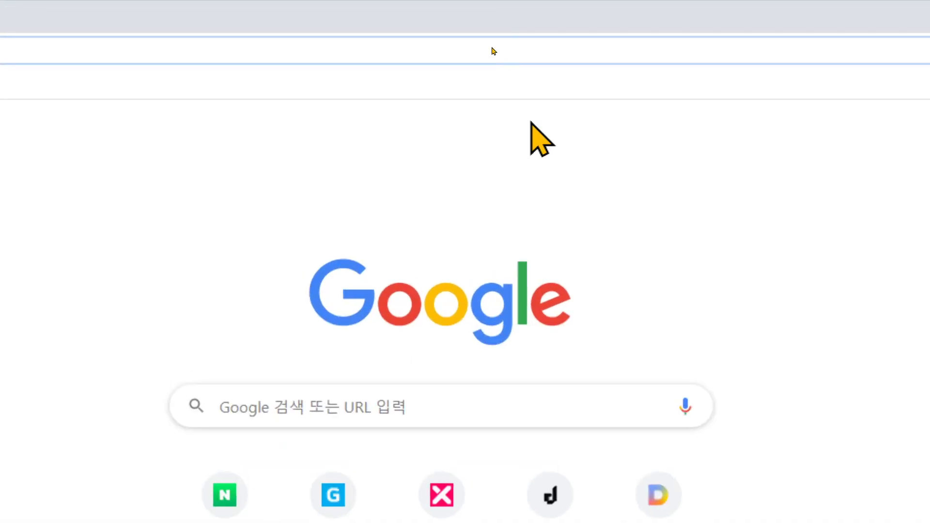
Go to the website fontawesome.com in the new browser window.
{"action": "left_click", "coordinate": [162, 50]}
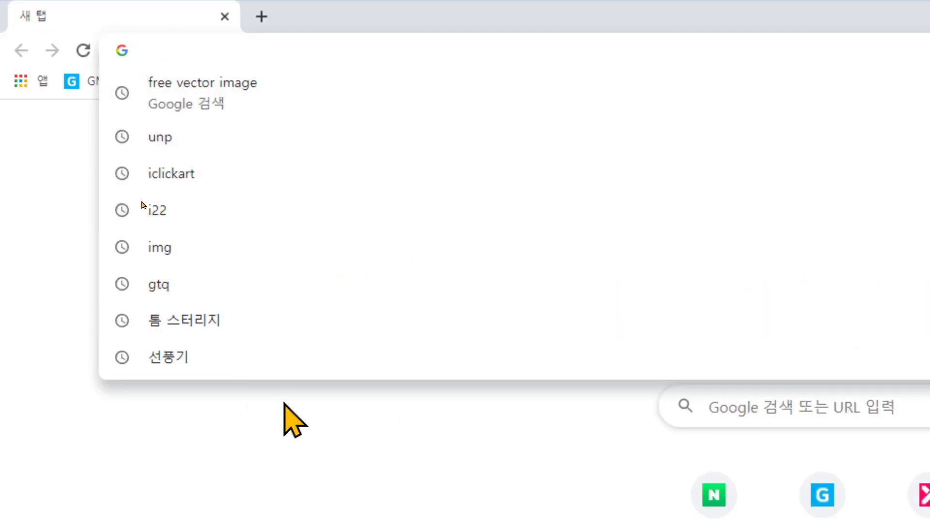
{"action": "type", "text": "fontawe"}
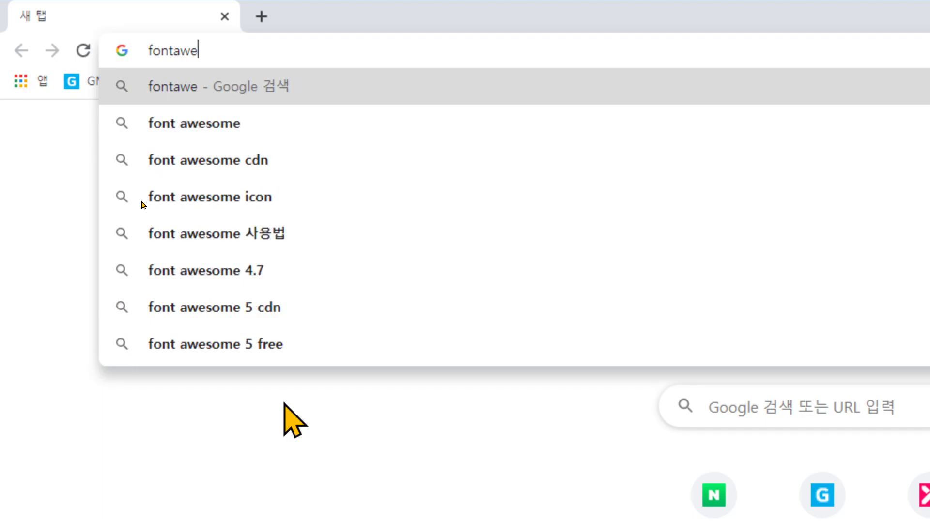
{"action": "type", "text": "some.com"}
{"action": "key", "text": "Return"}
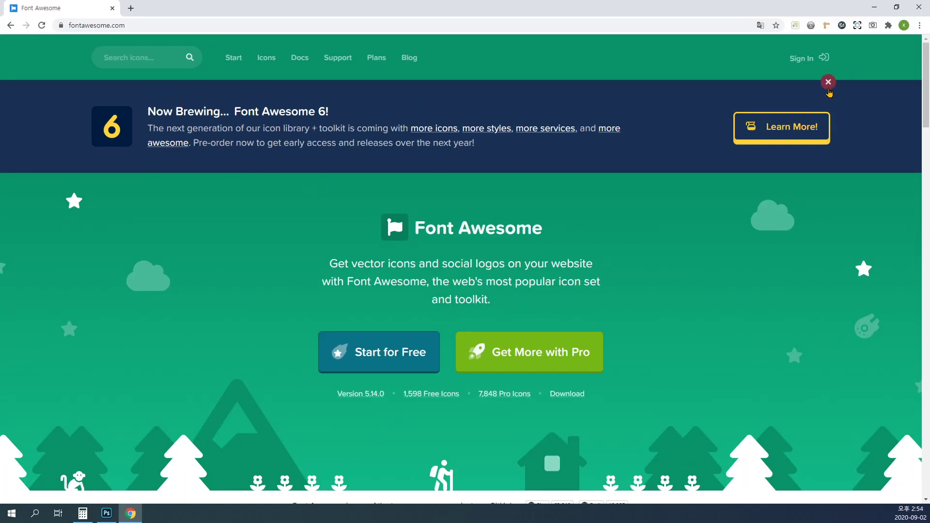
Shrink the Font Awesome 6 announcement banner and open the Start for Free page.
{"action": "left_click", "coordinate": [829, 81]}
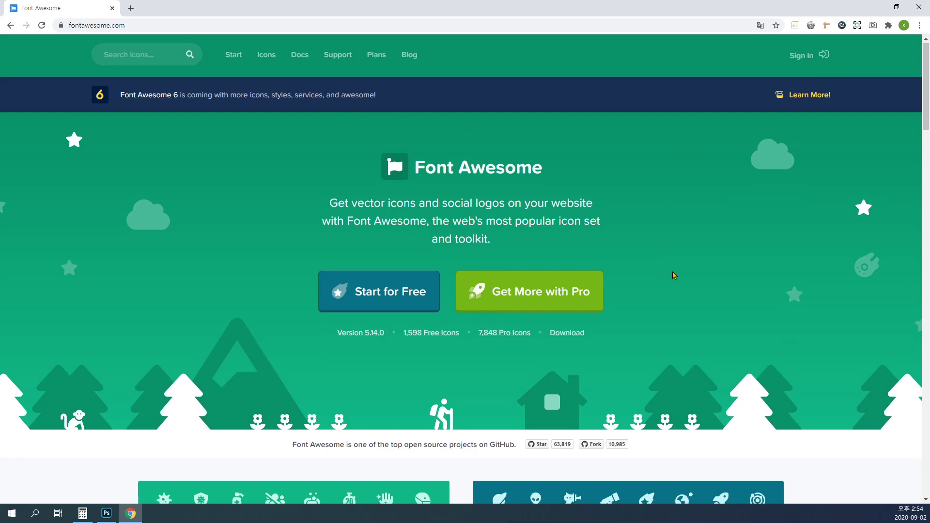
{"action": "scroll", "coordinate": [669, 274], "scroll_direction": "down", "scroll_amount": 4}
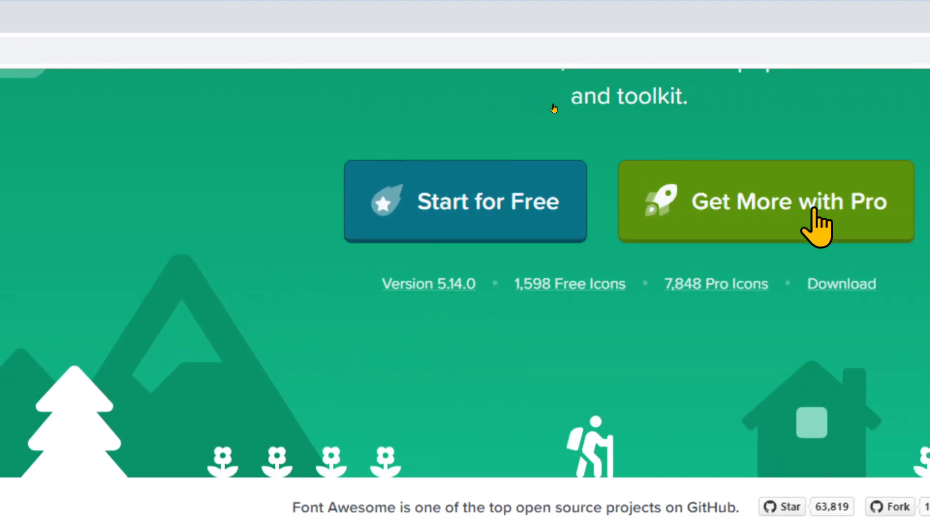
{"action": "left_click", "coordinate": [540, 199]}
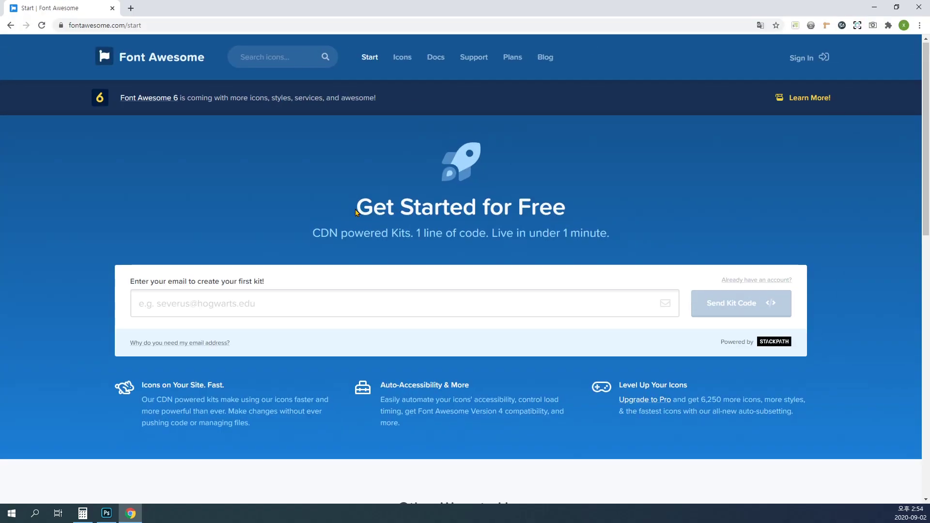
Open the Desktop option under Other Ways to Use and download Font Awesome Free for the Desktop.
{"action": "scroll", "coordinate": [315, 218], "scroll_direction": "down", "scroll_amount": 2}
{"action": "left_click", "coordinate": [188, 207]}
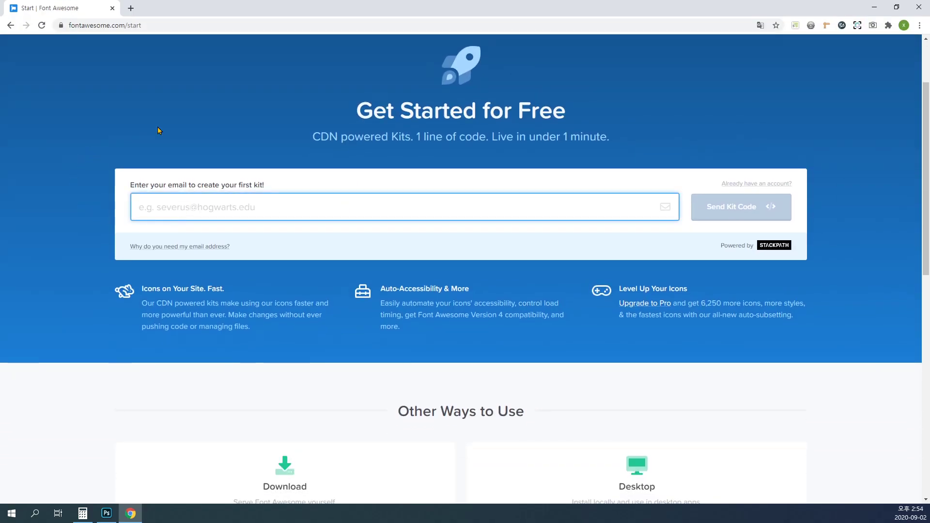
{"action": "scroll", "coordinate": [297, 218], "scroll_direction": "down", "scroll_amount": 1}
{"action": "scroll", "coordinate": [298, 213], "scroll_direction": "down", "scroll_amount": 5}
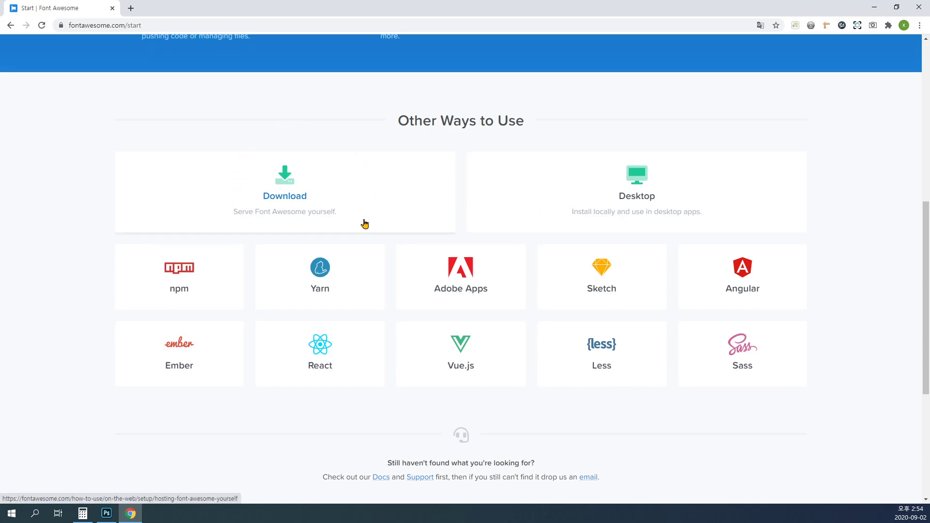
{"action": "left_click", "coordinate": [637, 180]}
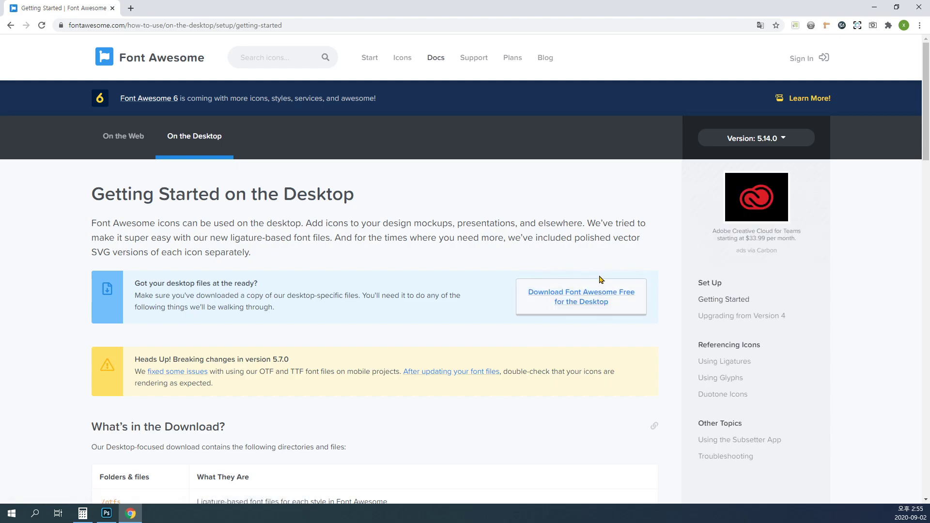
{"action": "left_click", "coordinate": [600, 303]}
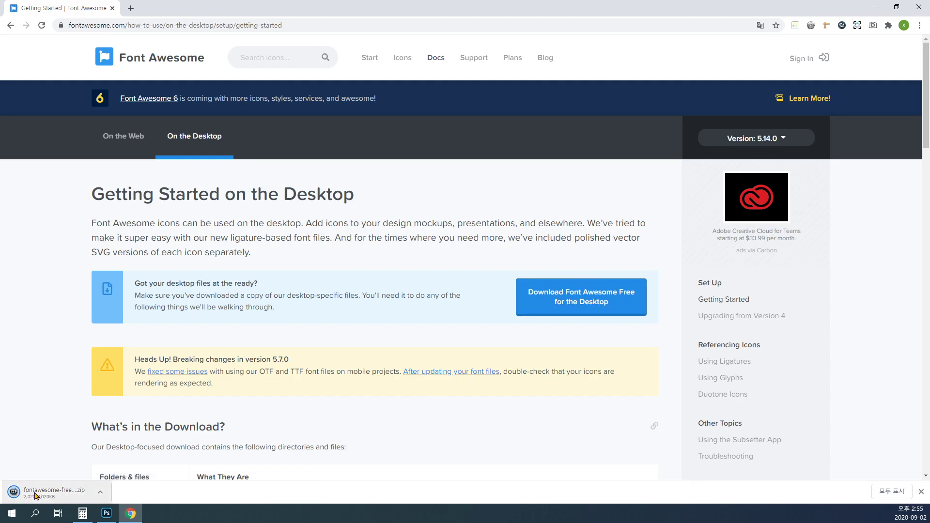
Open the downloaded fontawesome-free archive and examine the three OTF font files in its otfs folder.
{"action": "left_click", "coordinate": [35, 494]}
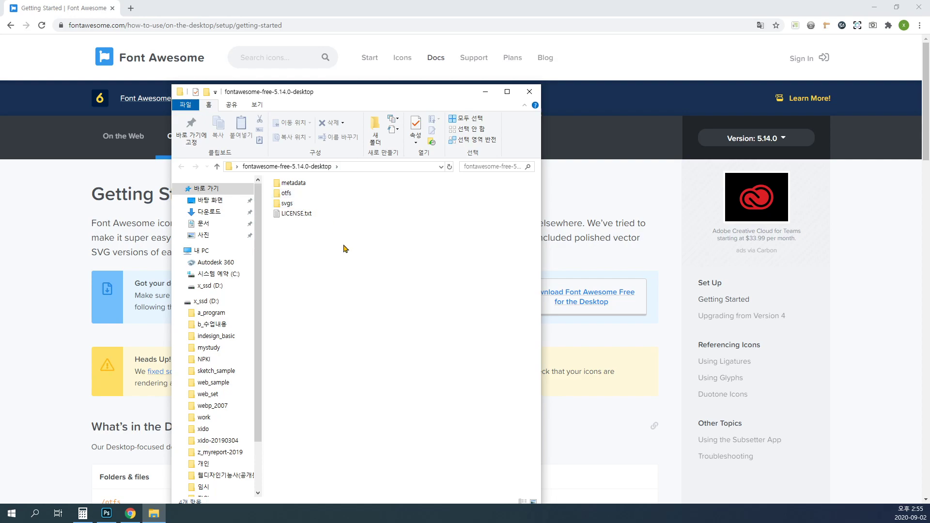
{"action": "left_click", "coordinate": [301, 194]}
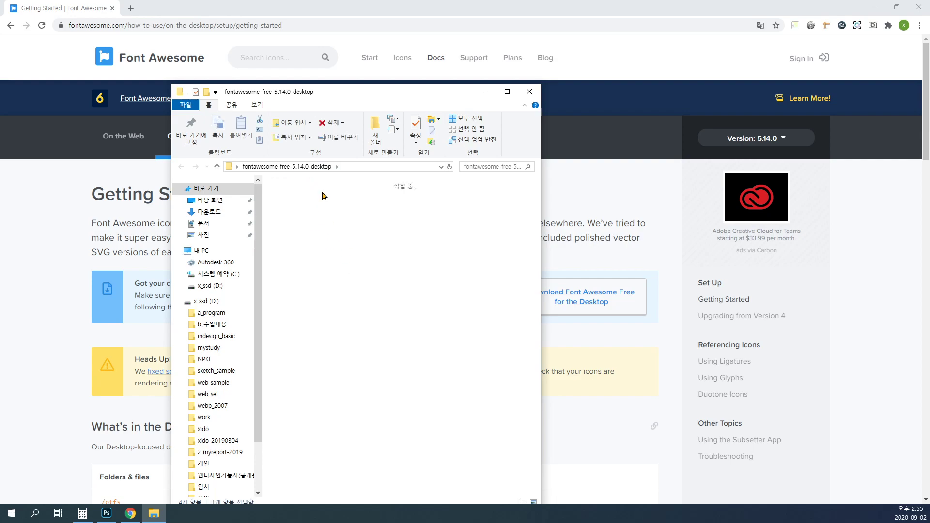
{"action": "left_click", "coordinate": [367, 195]}
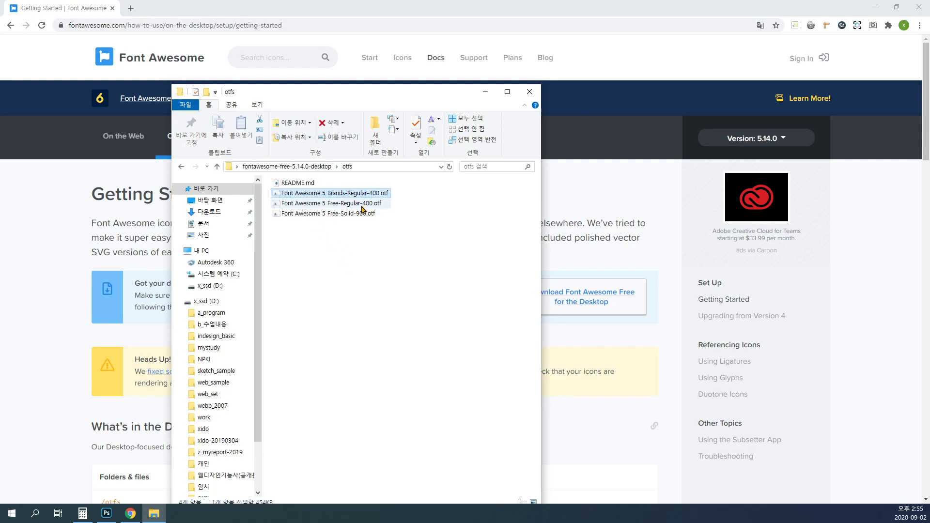
{"action": "left_click", "coordinate": [365, 204]}
{"action": "left_click", "coordinate": [361, 215]}
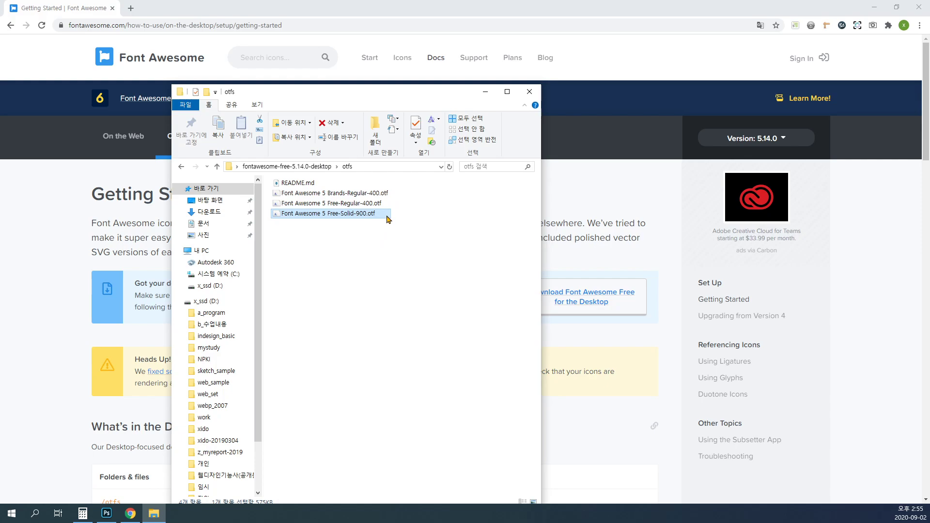
Browse the brands folder inside svgs and enlarge the file thumbnails to inspect the SVG icons.
{"action": "left_click", "coordinate": [322, 166]}
{"action": "left_click", "coordinate": [294, 205]}
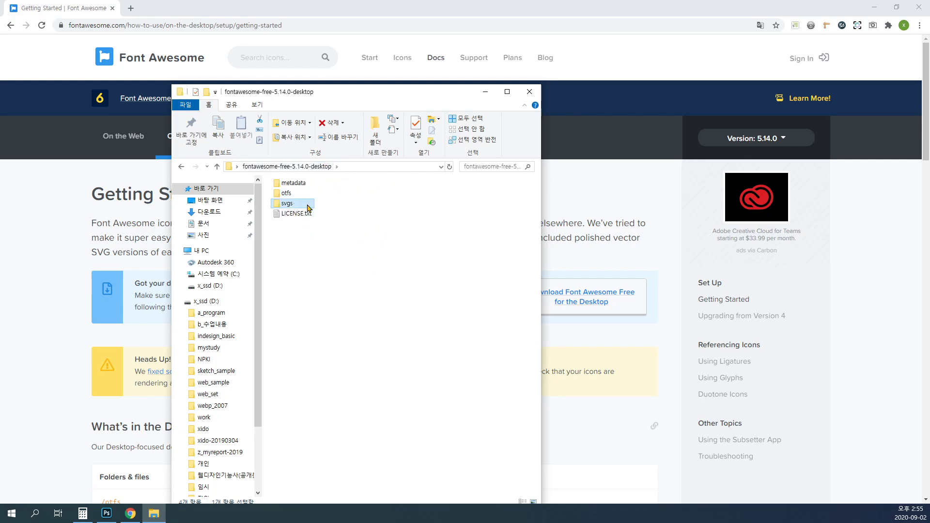
{"action": "double_click", "coordinate": [287, 204]}
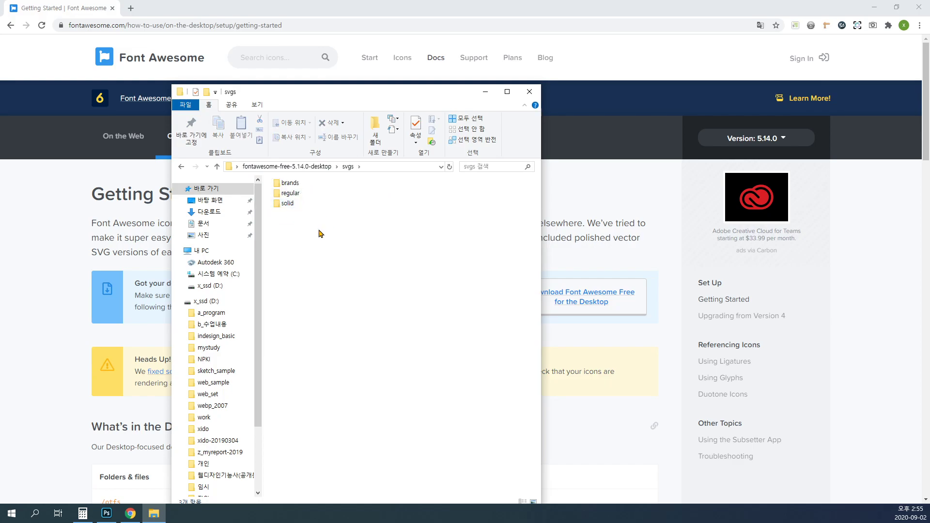
{"action": "double_click", "coordinate": [289, 184]}
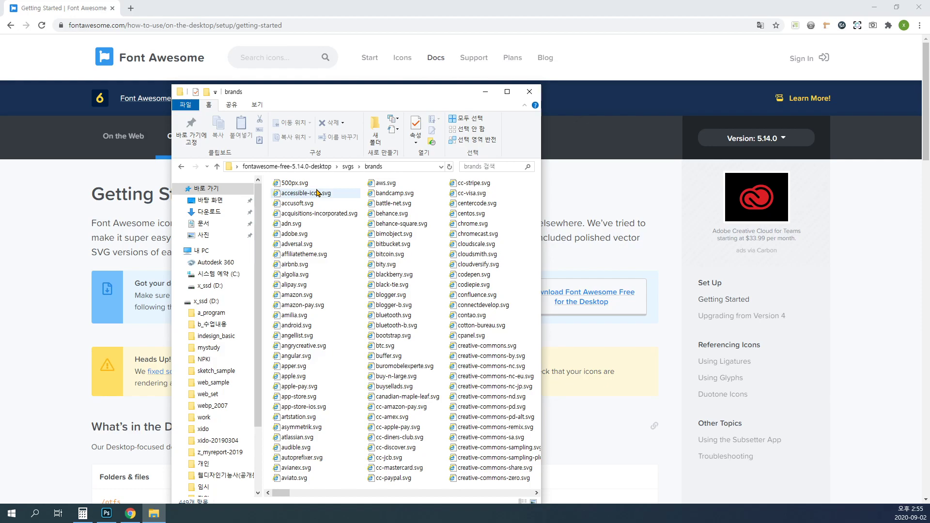
{"action": "scroll", "coordinate": [365, 316], "scroll_direction": "down", "scroll_amount": 3, "text": "ctrl"}
{"action": "scroll", "coordinate": [387, 335], "scroll_direction": "up", "scroll_amount": 5, "text": "ctrl"}
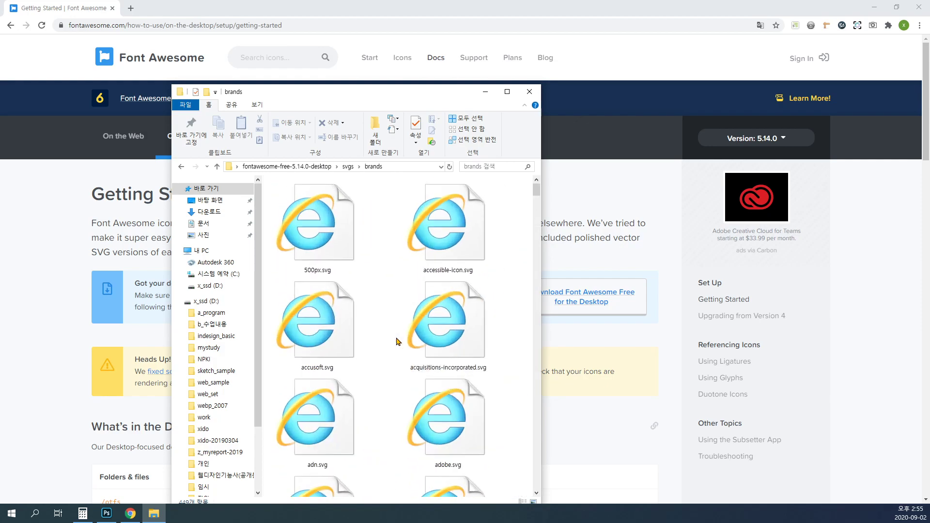
{"action": "left_click", "coordinate": [351, 251]}
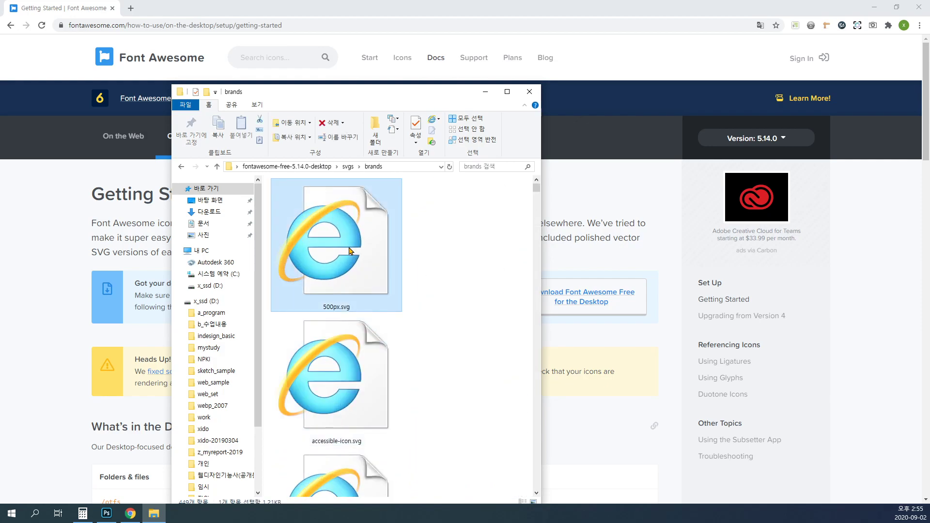
{"action": "left_click", "coordinate": [357, 351]}
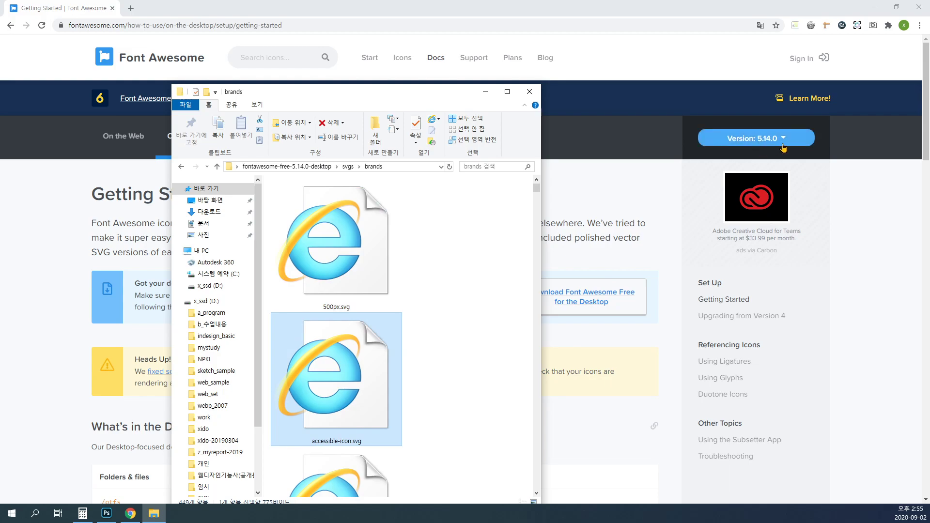
Switch to Photoshop and open 500px.svg from the brands folder as a separate document.
{"action": "left_click", "coordinate": [881, 6]}
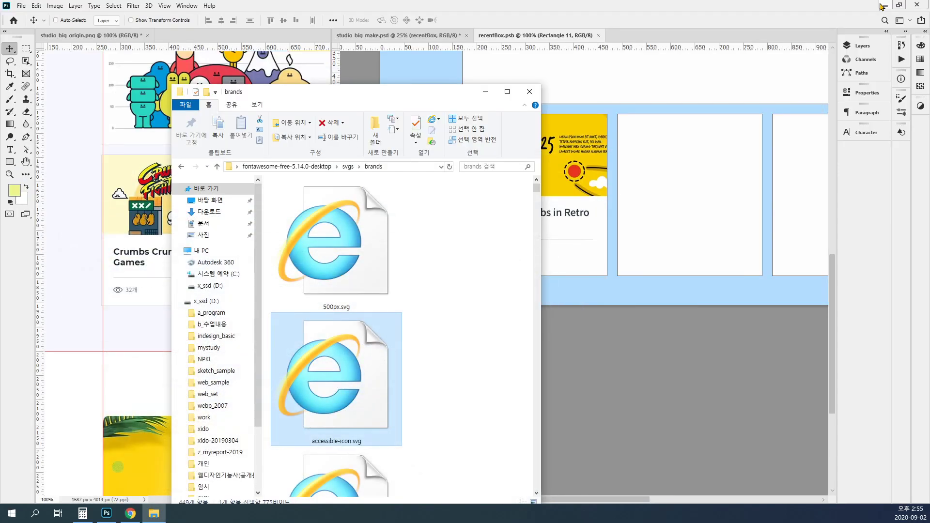
{"action": "left_click", "coordinate": [339, 251]}
{"action": "left_click_drag", "start_coordinate": [339, 251], "coordinate": [666, 5]}
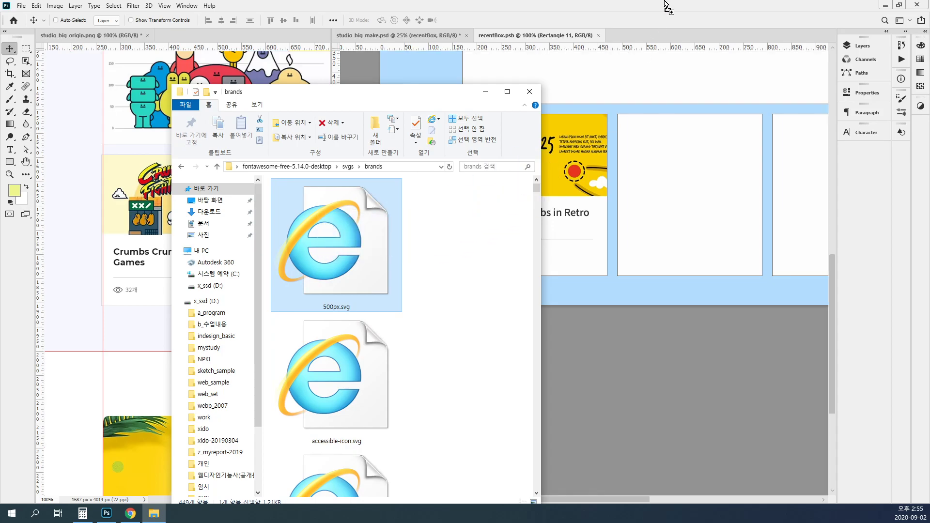
{"action": "left_click_drag", "start_coordinate": [667, 5], "coordinate": [666, 6]}
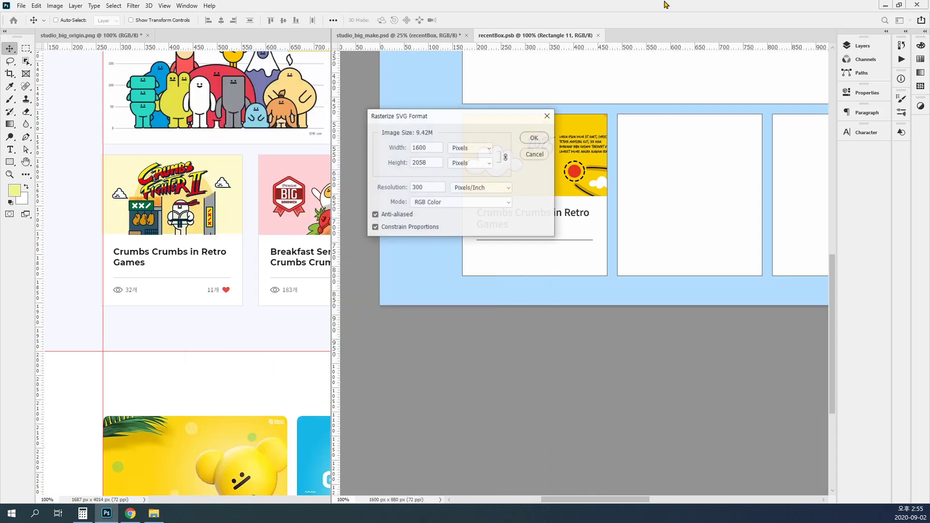
Rasterize the SVG at a width of 100 pixels with proportions constrained.
{"action": "double_click", "coordinate": [432, 146]}
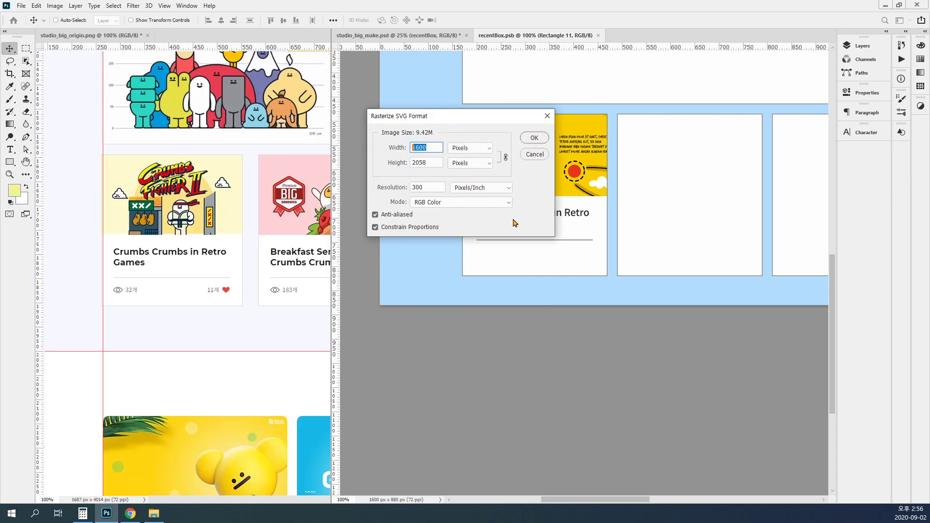
{"action": "type", "text": "100"}
{"action": "key", "text": "Tab"}
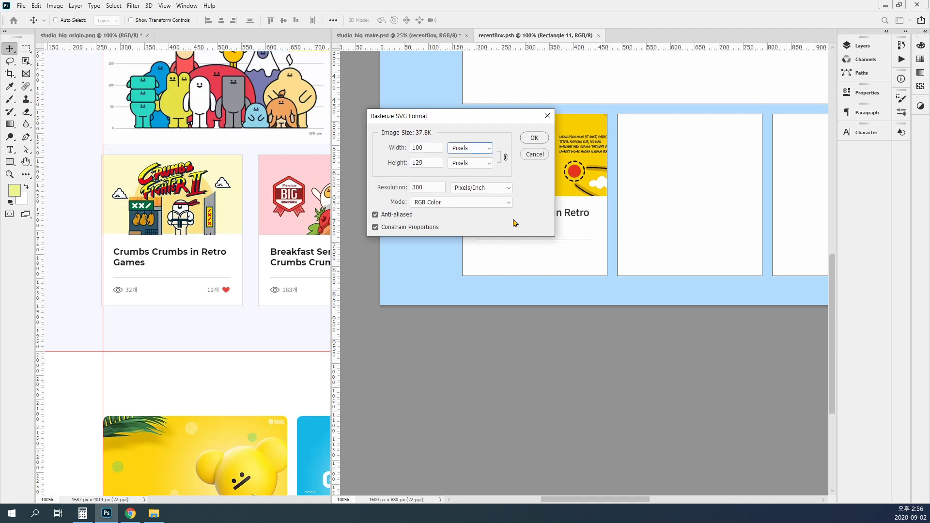
{"action": "left_click", "coordinate": [534, 139]}
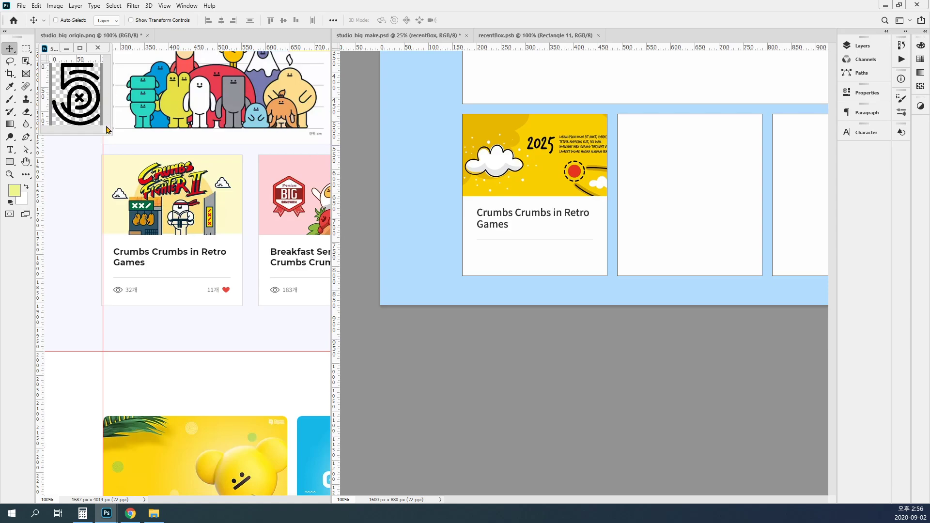
Enlarge the 500px.svg document window to view the icon, and close the document without saving.
{"action": "left_click_drag", "start_coordinate": [108, 127], "coordinate": [555, 310]}
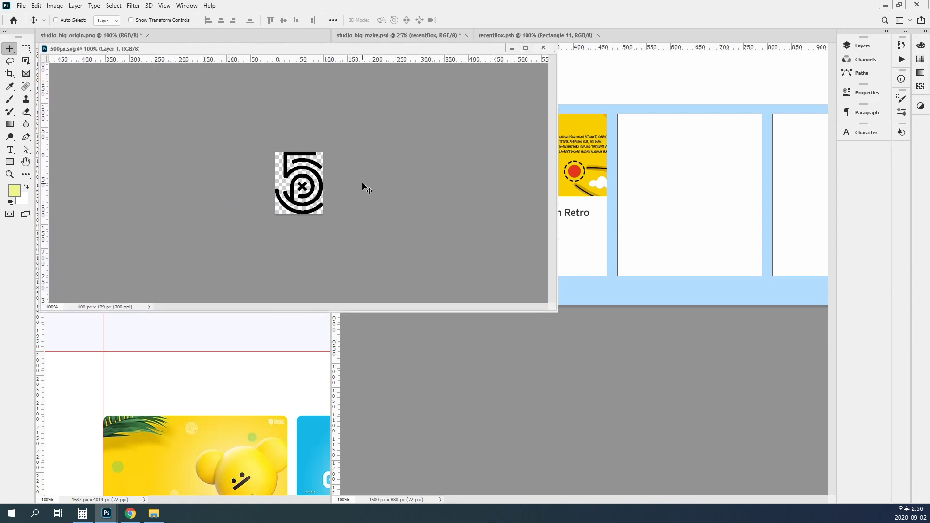
{"action": "left_click", "coordinate": [543, 48]}
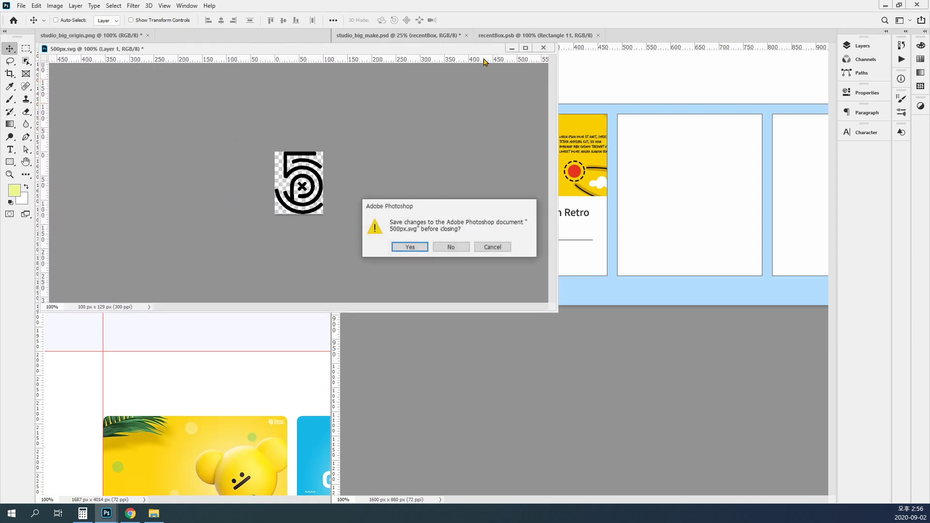
{"action": "left_click", "coordinate": [450, 248]}
Return to the folder window and select all SVG files in brands to check how many there are.
{"action": "left_click", "coordinate": [155, 513]}
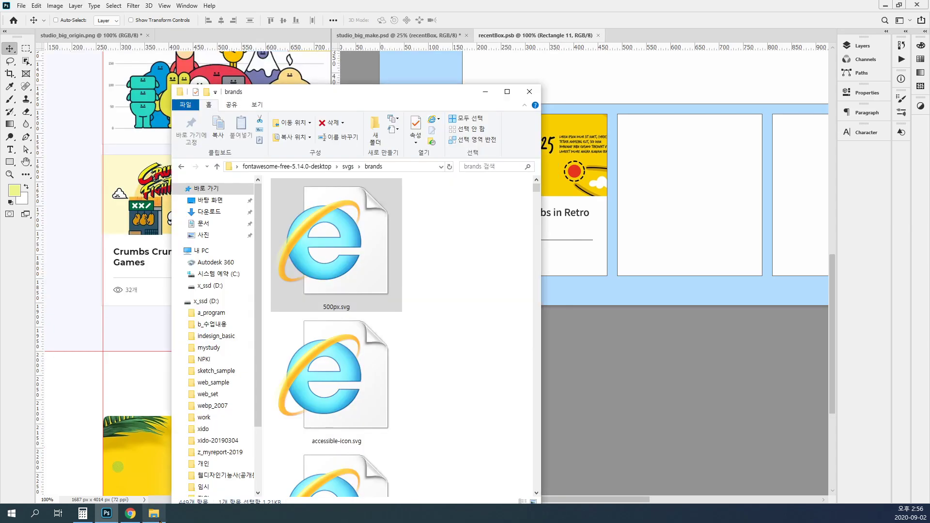
{"action": "left_click_drag", "start_coordinate": [442, 101], "coordinate": [532, 48]}
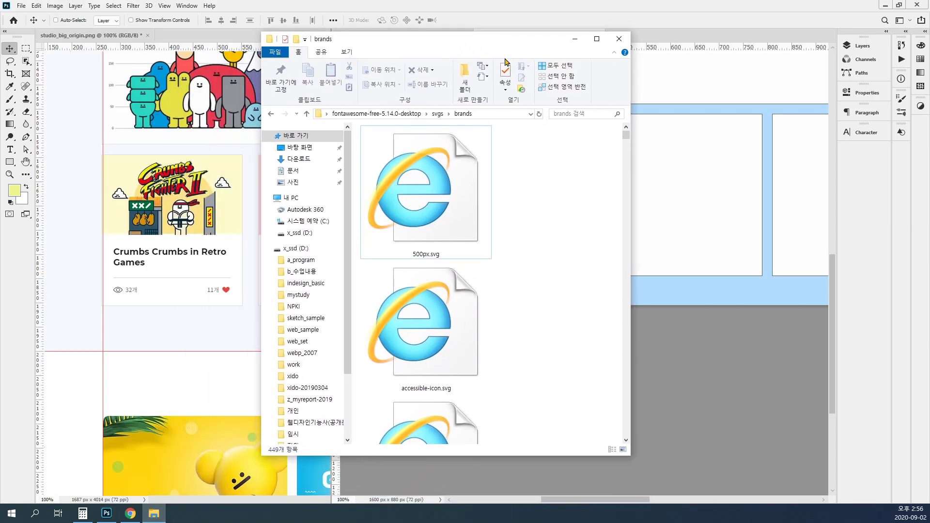
{"action": "left_click", "coordinate": [438, 115]}
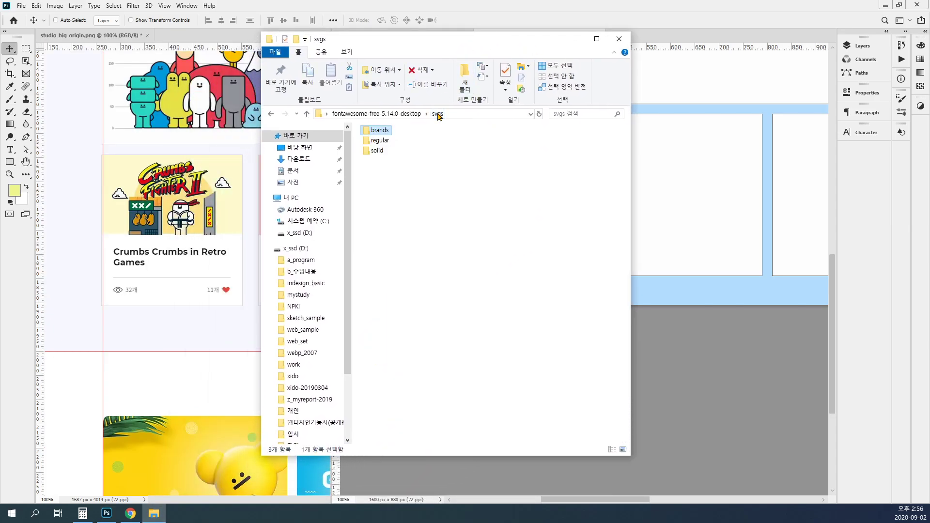
{"action": "left_click", "coordinate": [377, 150]}
{"action": "double_click", "coordinate": [380, 130]}
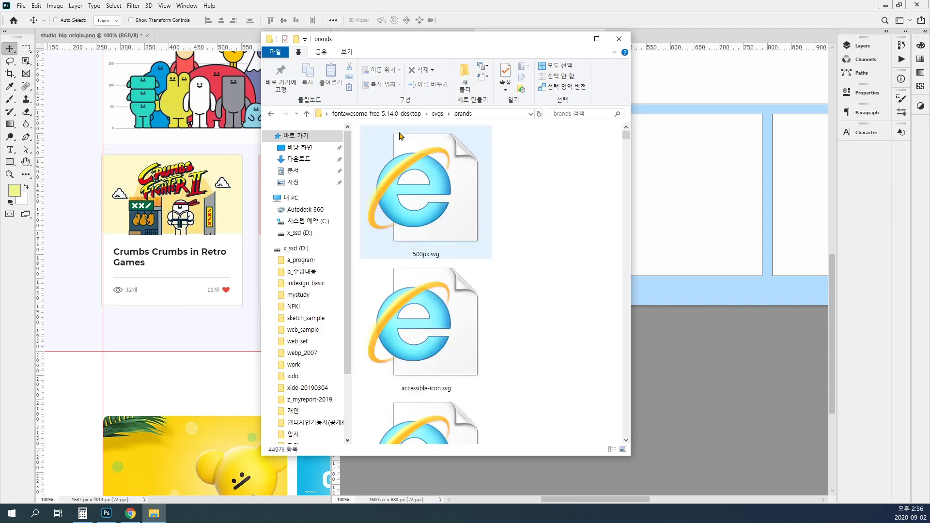
{"action": "key", "text": "ctrl+a"}
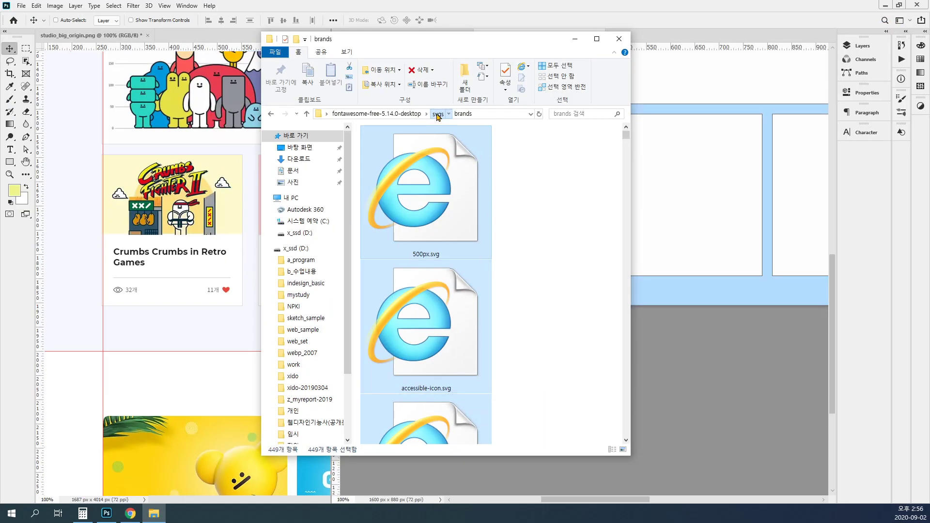
{"action": "left_click", "coordinate": [438, 114]}
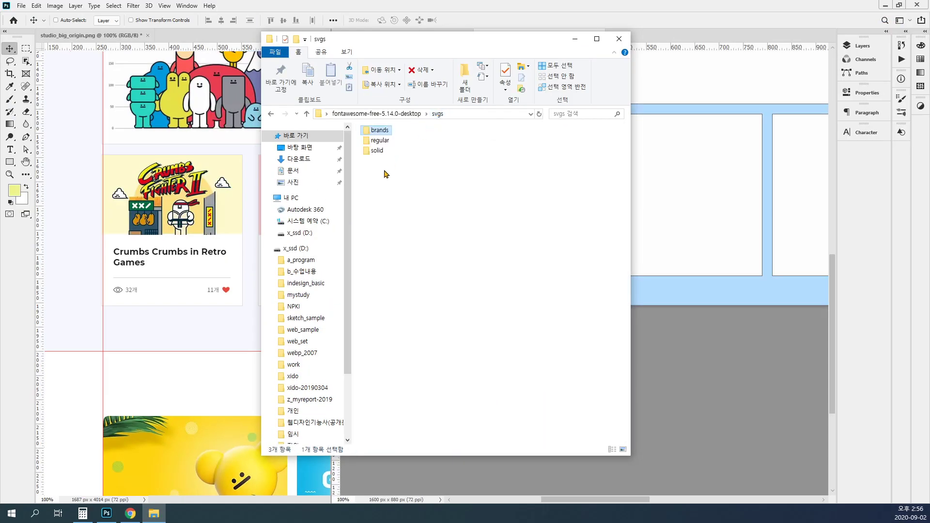
Check the number of SVG files in the regular and solid folders by selecting all files in each.
{"action": "double_click", "coordinate": [380, 140]}
{"action": "key", "text": "ctrl+a"}
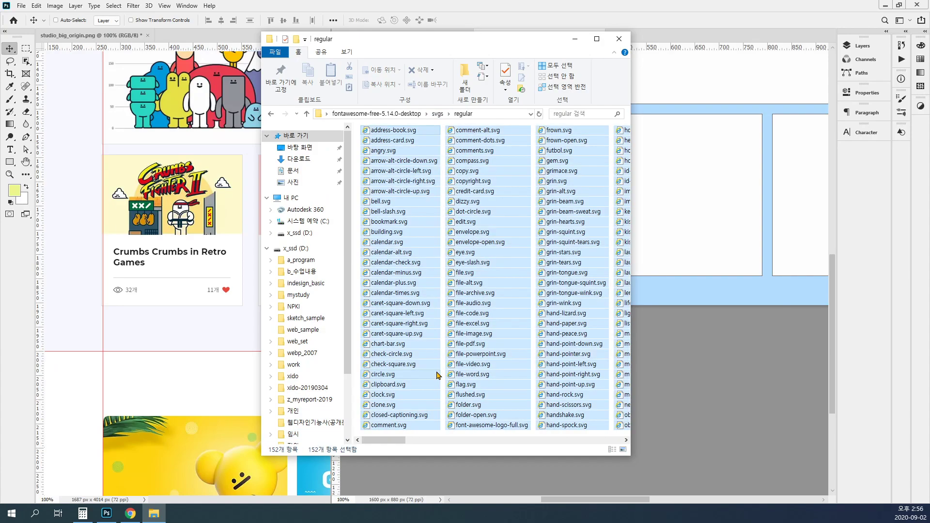
{"action": "left_click", "coordinate": [439, 114]}
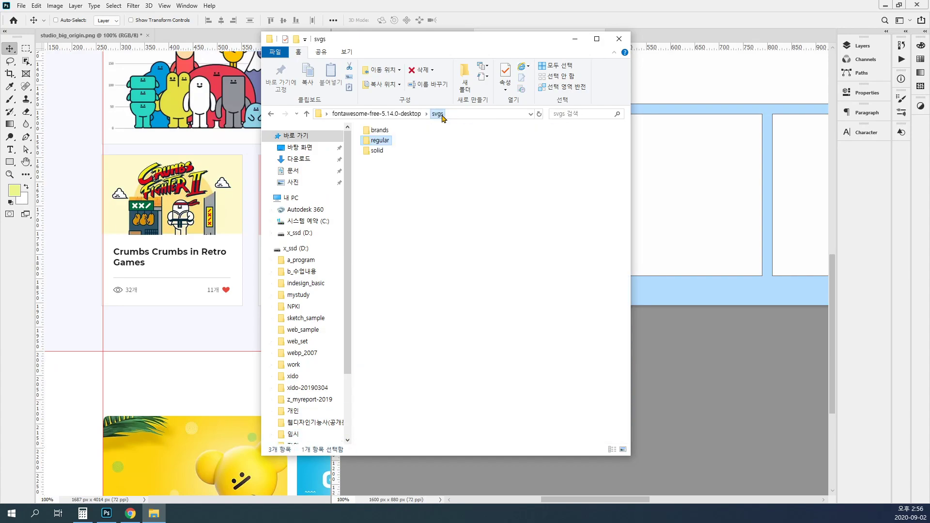
{"action": "double_click", "coordinate": [379, 151]}
{"action": "key", "text": "ctrl+a"}
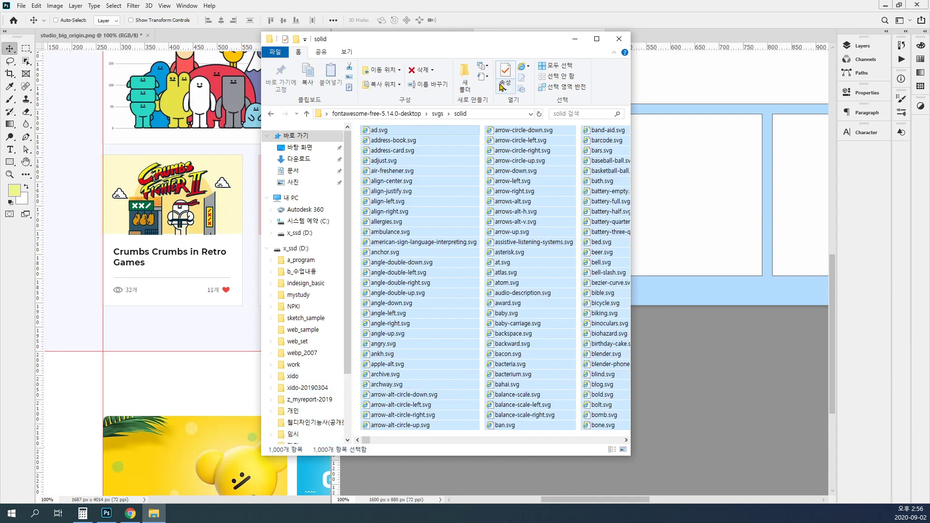
{"action": "left_click", "coordinate": [438, 114]}
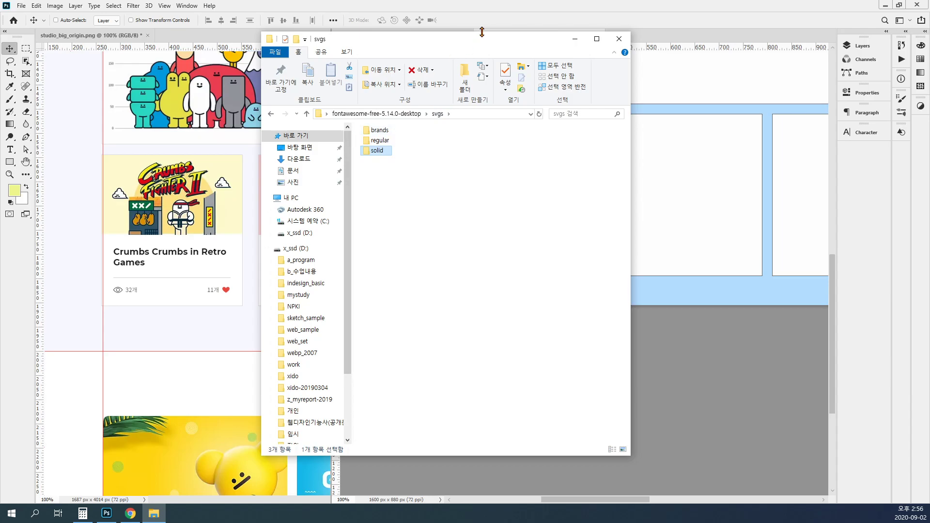
Switch to the Font Awesome site in Chrome, search the icons for "eye" and open the regular-style eye icon.
{"action": "left_click_drag", "start_coordinate": [495, 46], "coordinate": [386, 84]}
{"action": "left_click", "coordinate": [511, 76]}
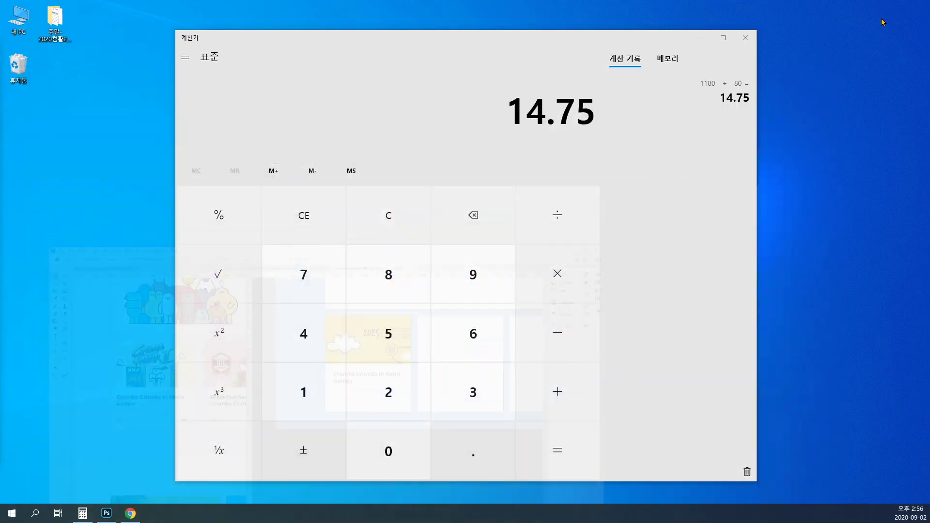
{"action": "left_click", "coordinate": [131, 513]}
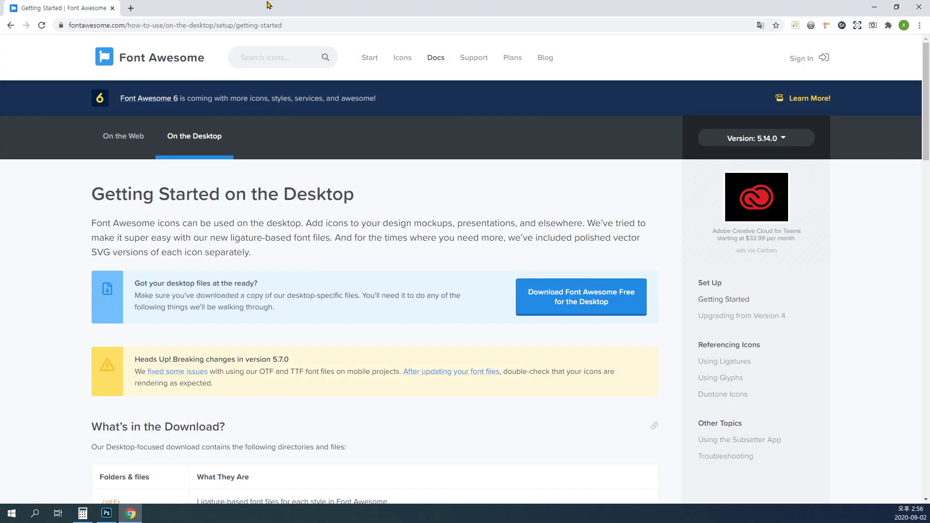
{"action": "left_click", "coordinate": [253, 57]}
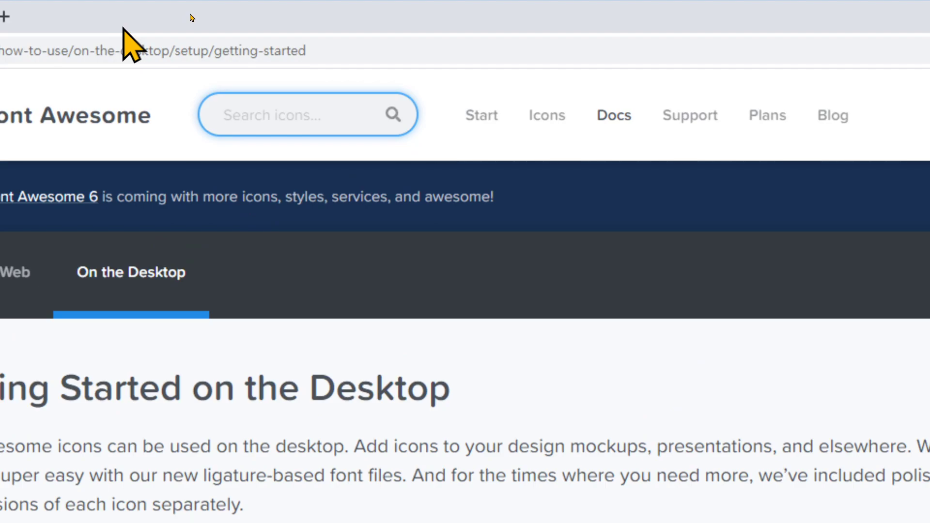
{"action": "type", "text": "eye"}
{"action": "key", "text": "Return"}
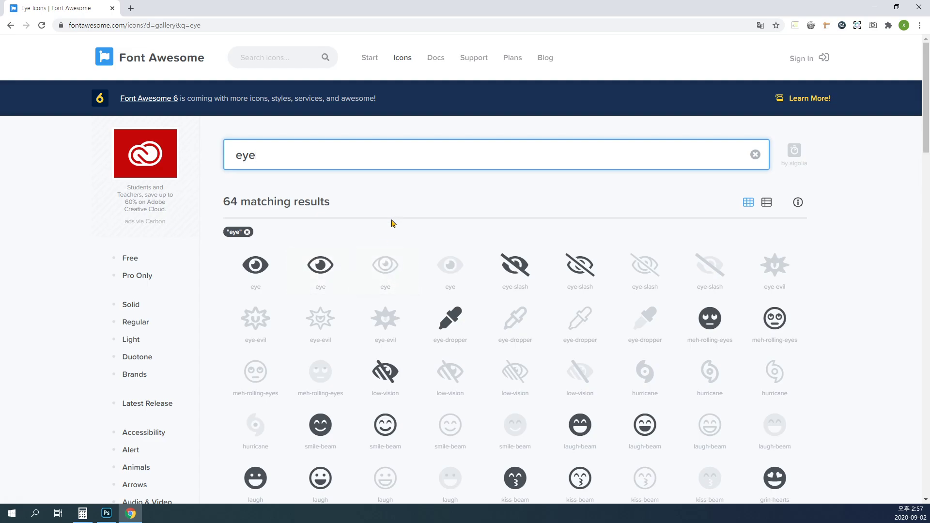
{"action": "scroll", "coordinate": [391, 223], "scroll_direction": "down", "scroll_amount": 1}
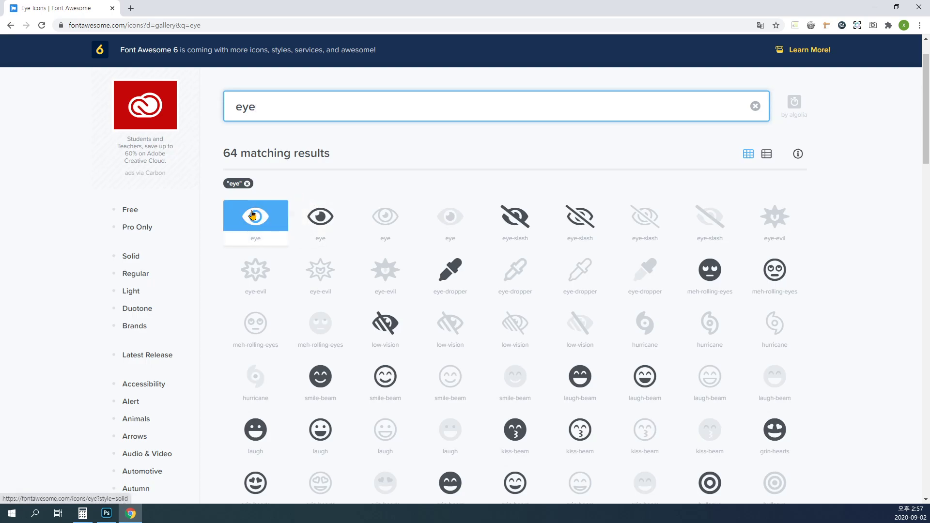
{"action": "left_click", "coordinate": [321, 217]}
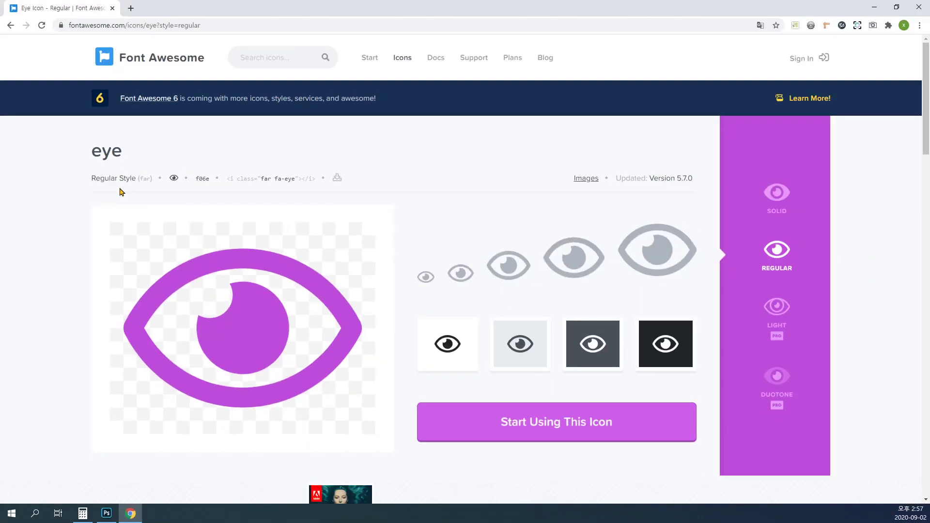
Open the regular folder inside svgs in File Explorer, and check the eye icon's HTML snippet on its web page.
{"action": "key", "text": "super+e"}
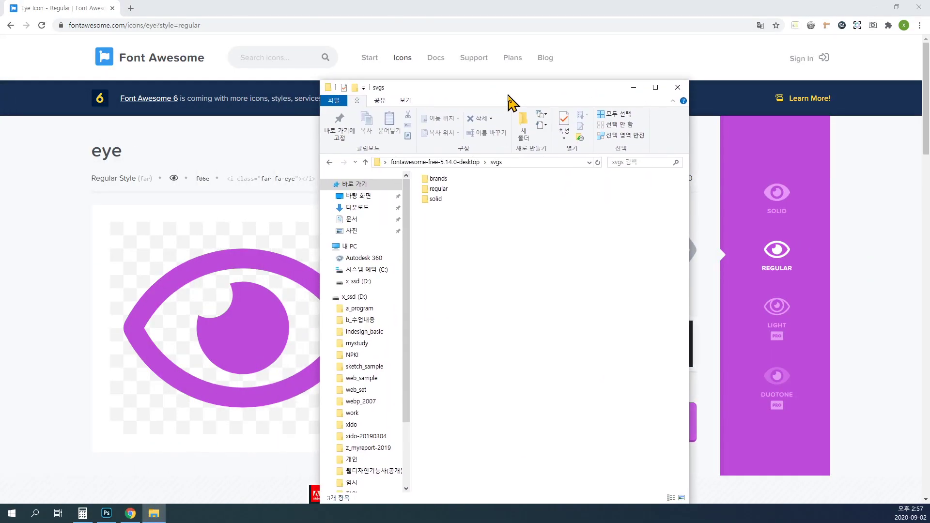
{"action": "left_click", "coordinate": [441, 190]}
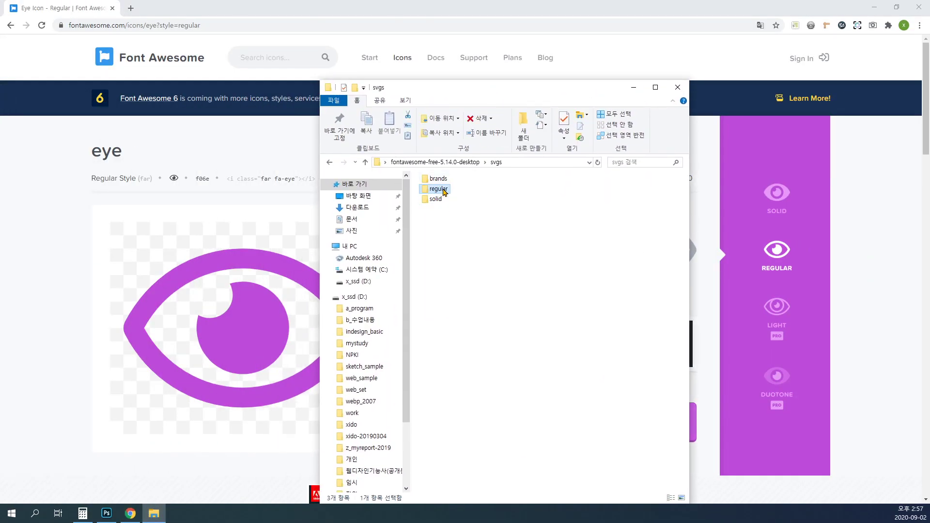
{"action": "double_click", "coordinate": [443, 190]}
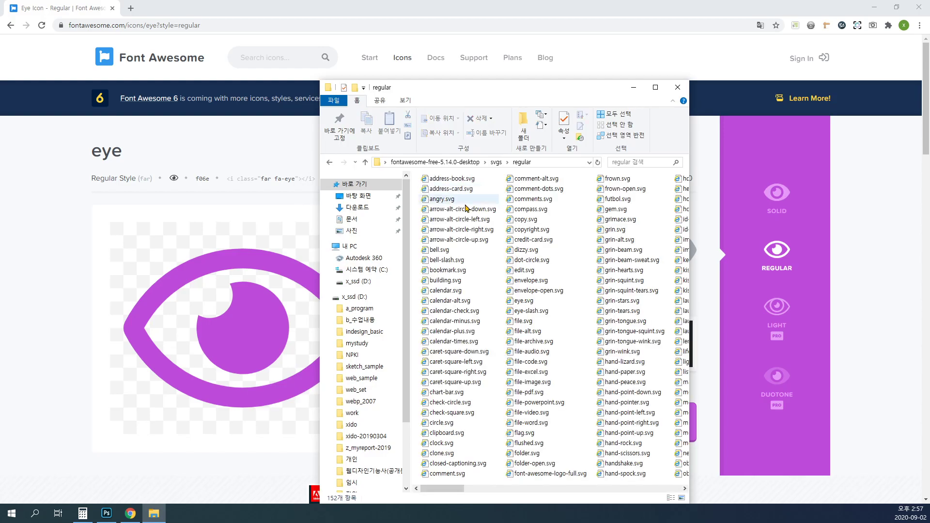
{"action": "key", "text": "ctrl+a"}
{"action": "left_click_drag", "start_coordinate": [601, 93], "coordinate": [0, 177]}
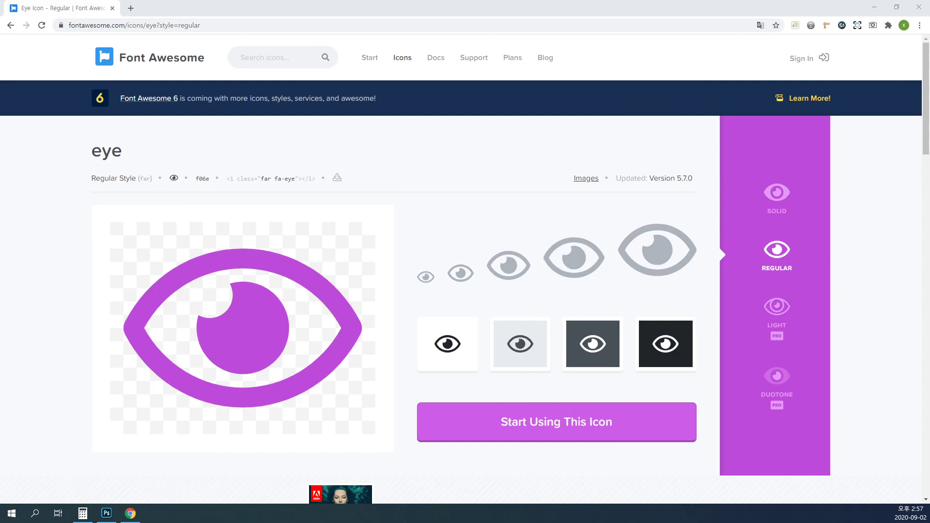
{"action": "left_click", "coordinate": [301, 158]}
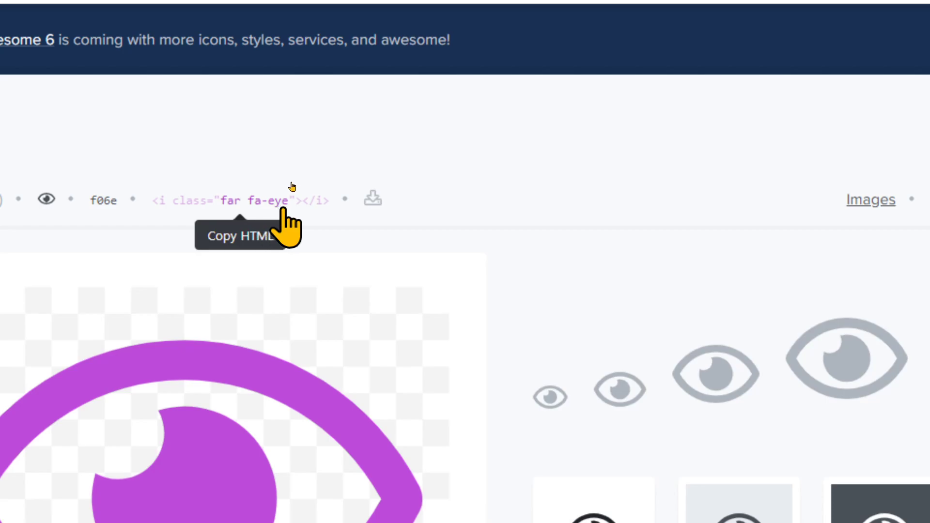
{"action": "left_click", "coordinate": [286, 203]}
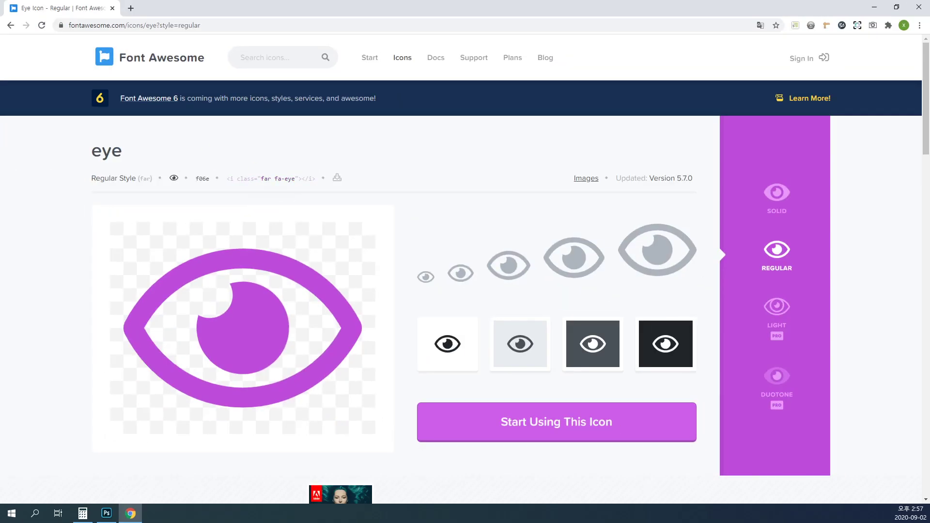
Select eye.svg and eye-slash.svg in the regular folder and open both files in Photoshop.
{"action": "key", "text": "alt+Tab"}
{"action": "left_click_drag", "start_coordinate": [549, 90], "coordinate": [615, 77]}
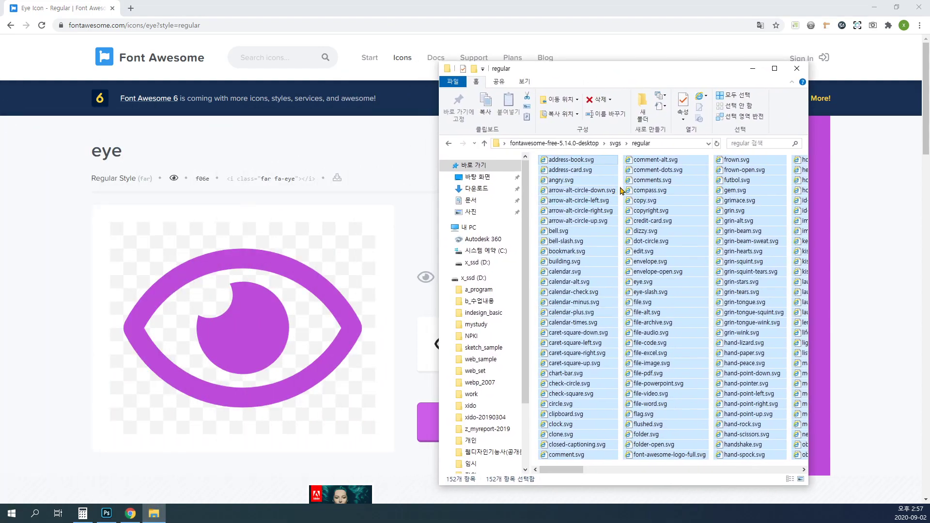
{"action": "left_click", "coordinate": [643, 172]}
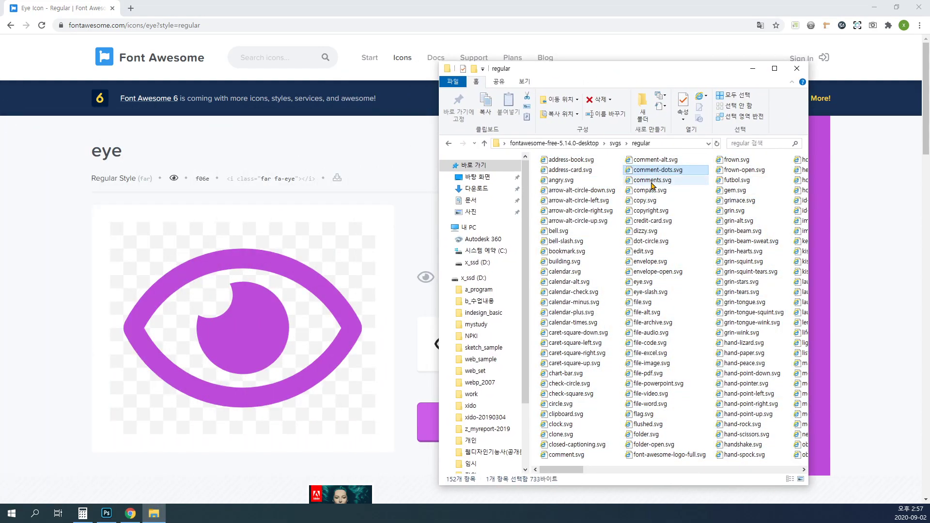
{"action": "left_click", "coordinate": [649, 284]}
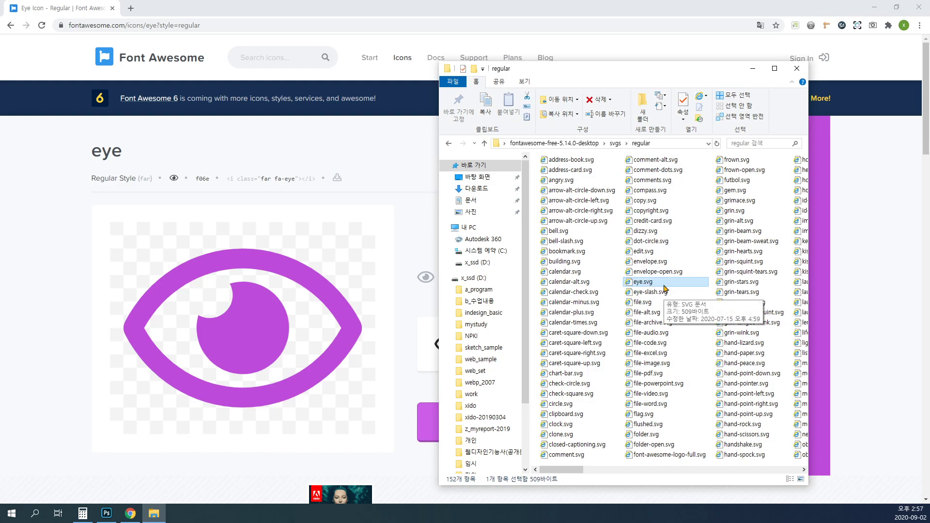
{"action": "left_click", "coordinate": [654, 293], "text": "ctrl"}
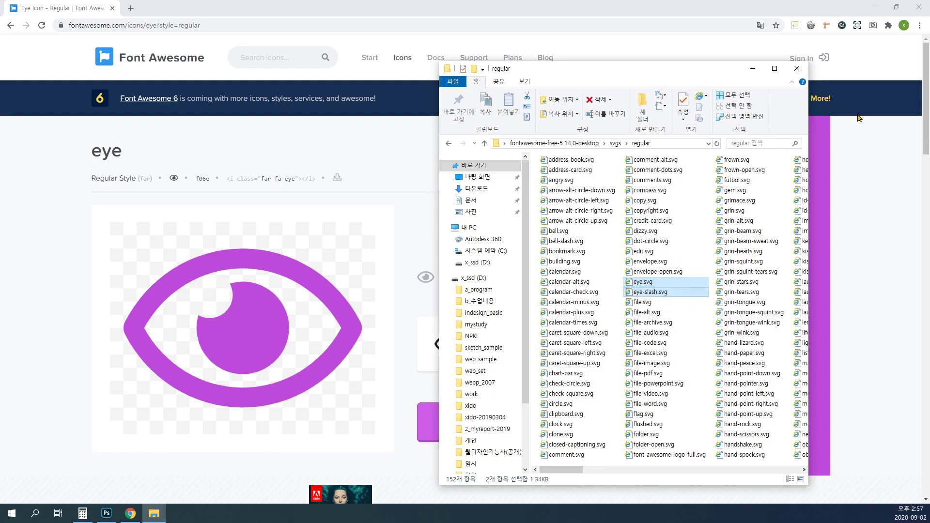
{"action": "left_click", "coordinate": [875, 8]}
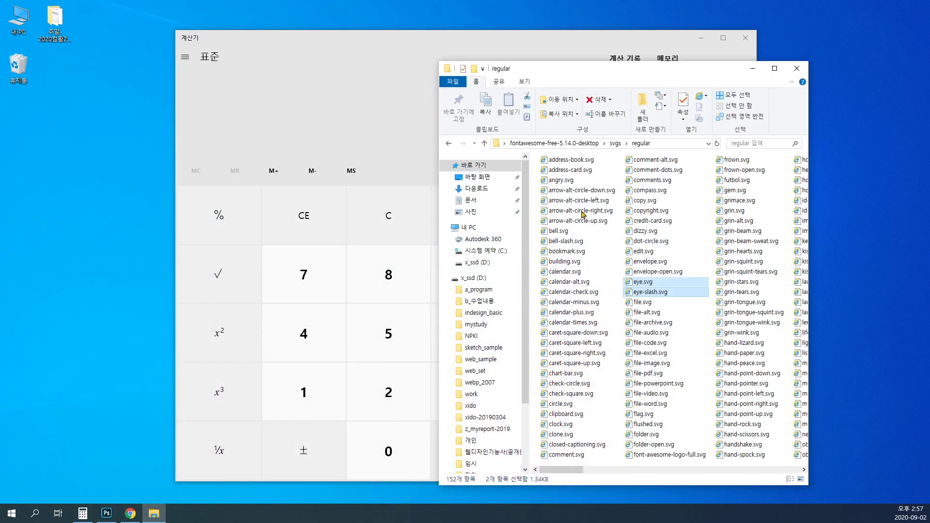
{"action": "left_click", "coordinate": [106, 513]}
{"action": "left_click", "coordinate": [154, 513]}
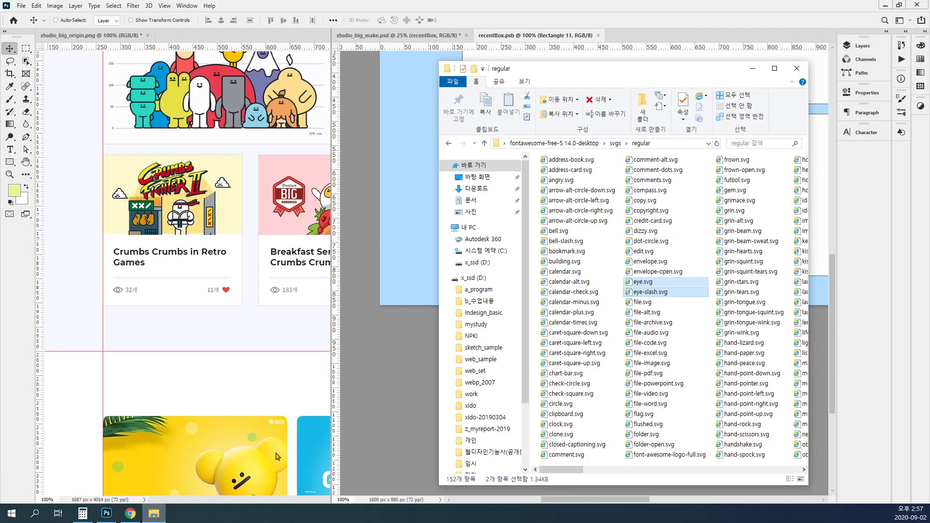
{"action": "left_click_drag", "start_coordinate": [634, 291], "coordinate": [542, 9]}
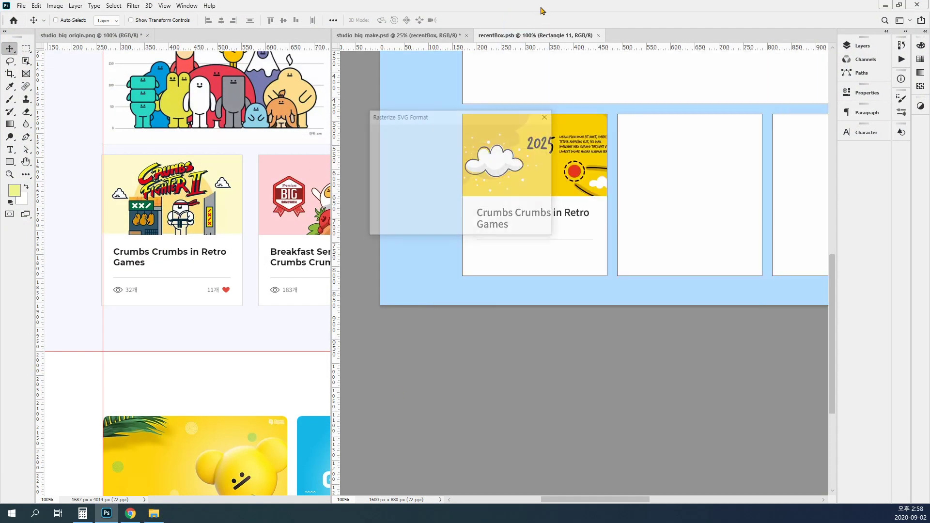
Rasterize both SVG files at a width of 100 pixels each with proportions constrained.
{"action": "double_click", "coordinate": [439, 151]}
{"action": "type", "text": "100"}
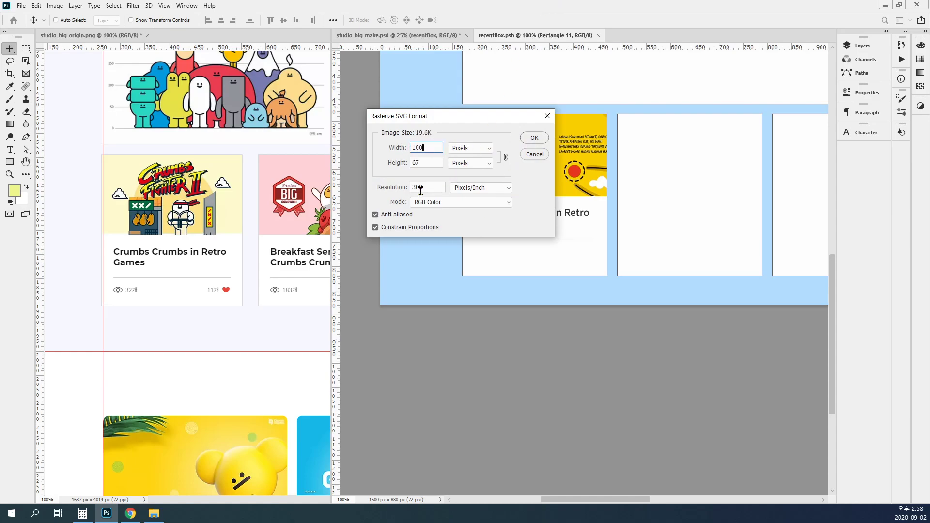
{"action": "left_click", "coordinate": [535, 138]}
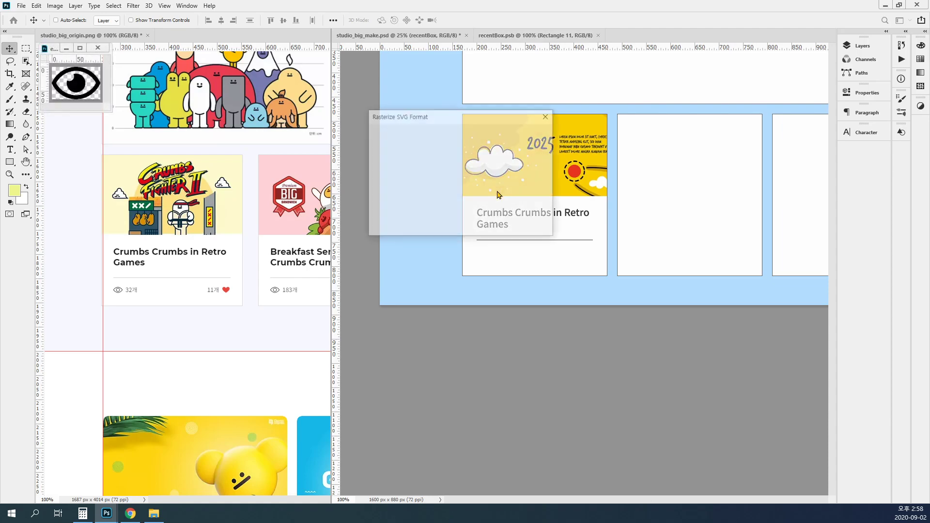
{"action": "double_click", "coordinate": [431, 150]}
{"action": "type", "text": "100"}
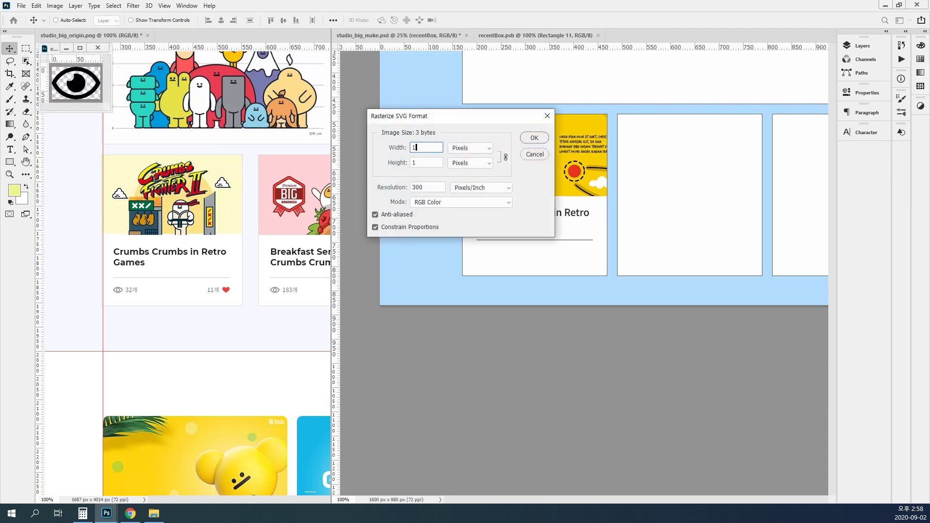
{"action": "left_click", "coordinate": [539, 139]}
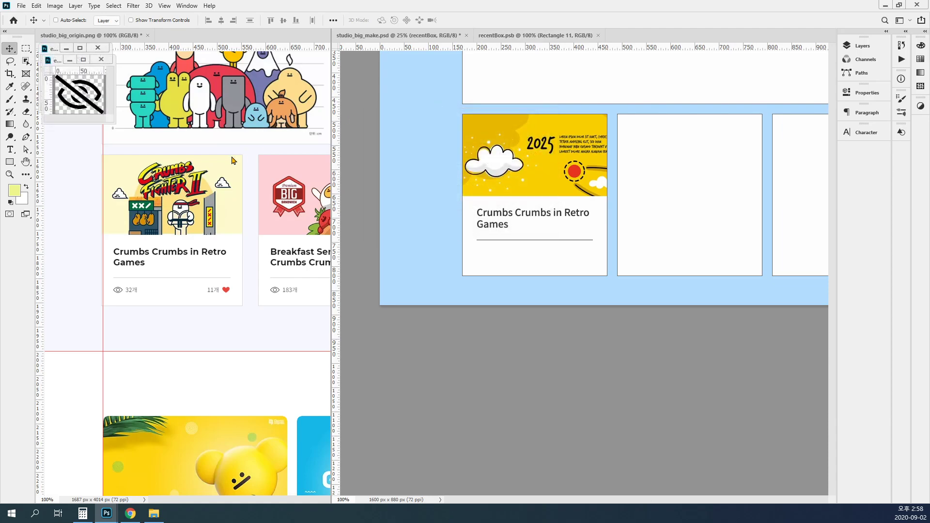
Separate the eye-slash.svg window from the eye.svg window and close eye-slash.svg without saving.
{"action": "left_click_drag", "start_coordinate": [55, 63], "coordinate": [129, 50]}
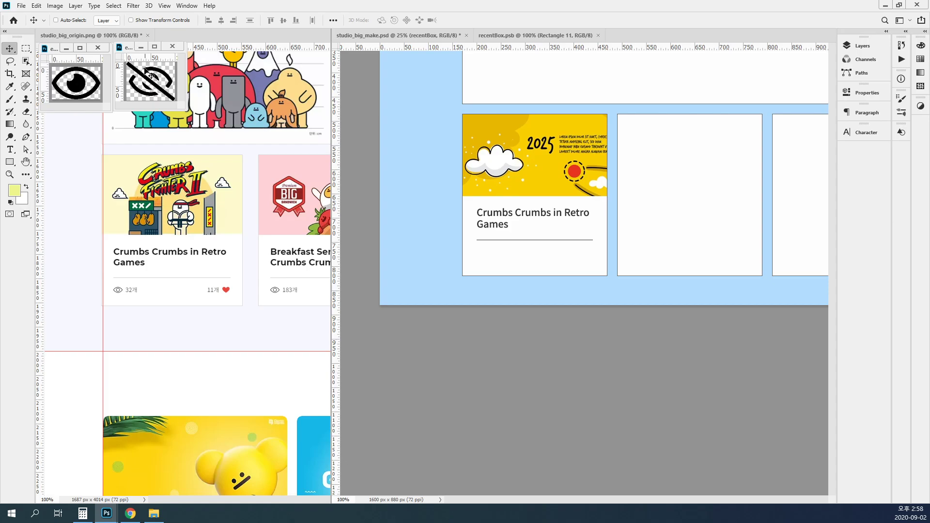
{"action": "left_click_drag", "start_coordinate": [152, 76], "coordinate": [179, 103]}
{"action": "left_click", "coordinate": [172, 46]}
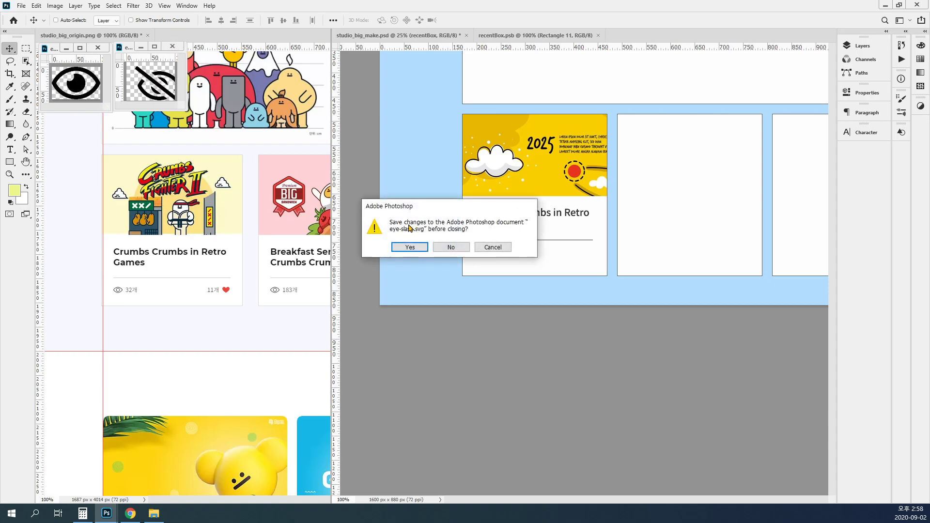
{"action": "left_click", "coordinate": [449, 248]}
Copy the eye icon into the first card of recentBox.psb below the divider line, and close eye.svg without saving.
{"action": "left_click_drag", "start_coordinate": [82, 87], "coordinate": [502, 267]}
{"action": "left_click", "coordinate": [98, 48]}
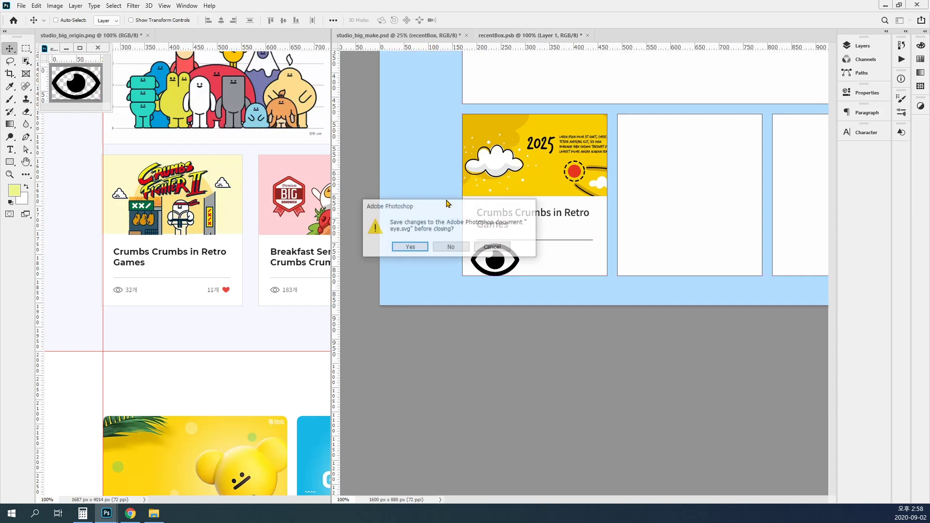
{"action": "left_click", "coordinate": [436, 250]}
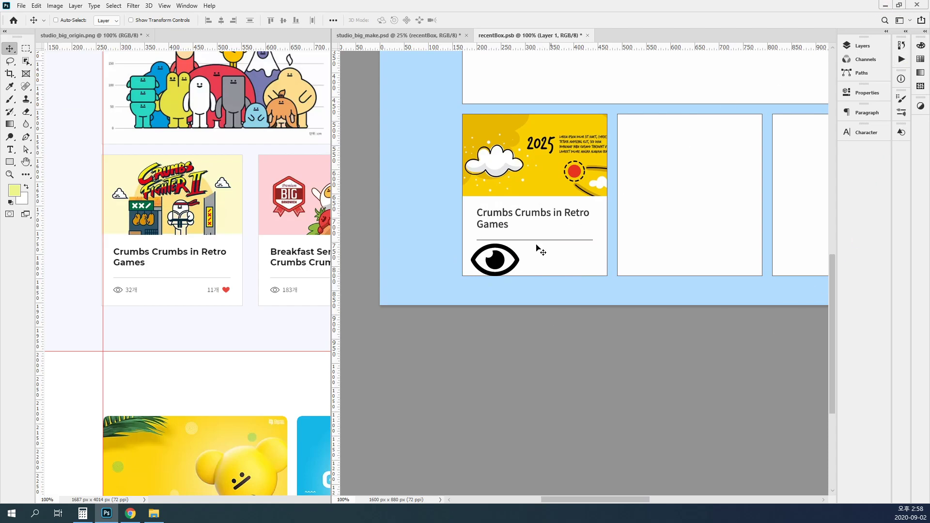
Inspect the placed eye icon at 300% and compare it with the vector outline on its Font Awesome page.
{"action": "left_click", "coordinate": [504, 259], "text": "ctrl"}
{"action": "left_click", "coordinate": [503, 259], "text": "ctrl"}
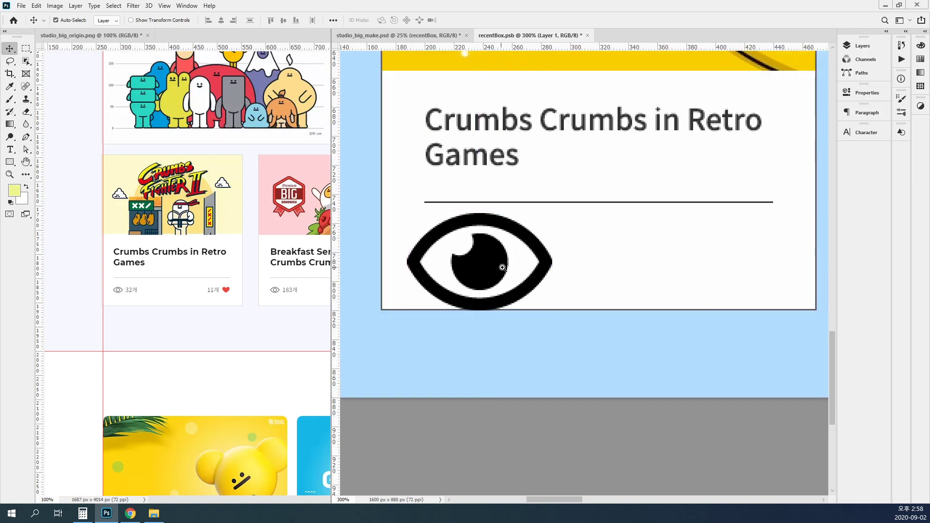
{"action": "left_click", "coordinate": [887, 5]}
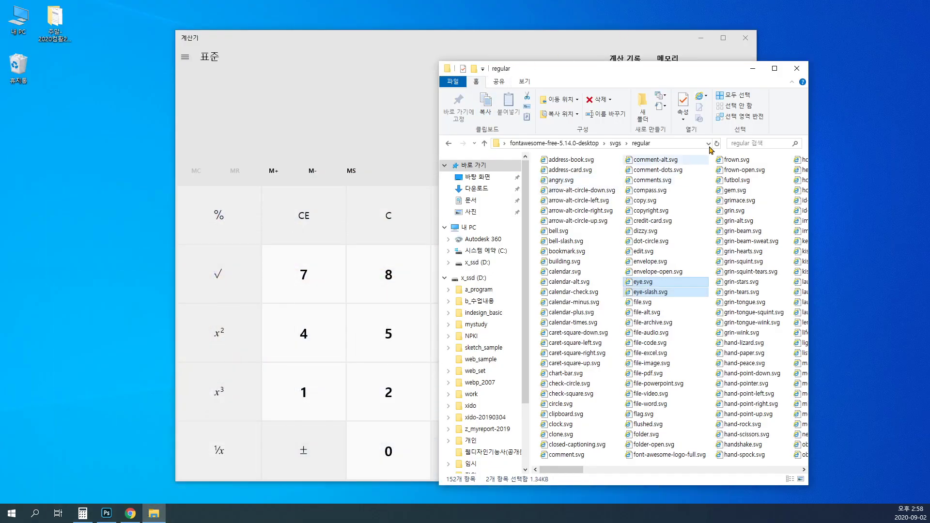
{"action": "left_click", "coordinate": [130, 516]}
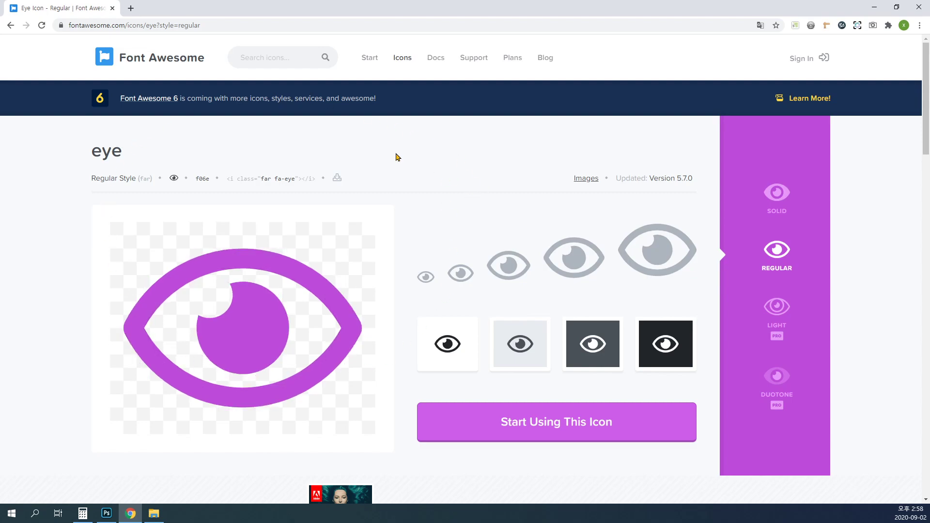
{"action": "mouse_move", "coordinate": [247, 369]}
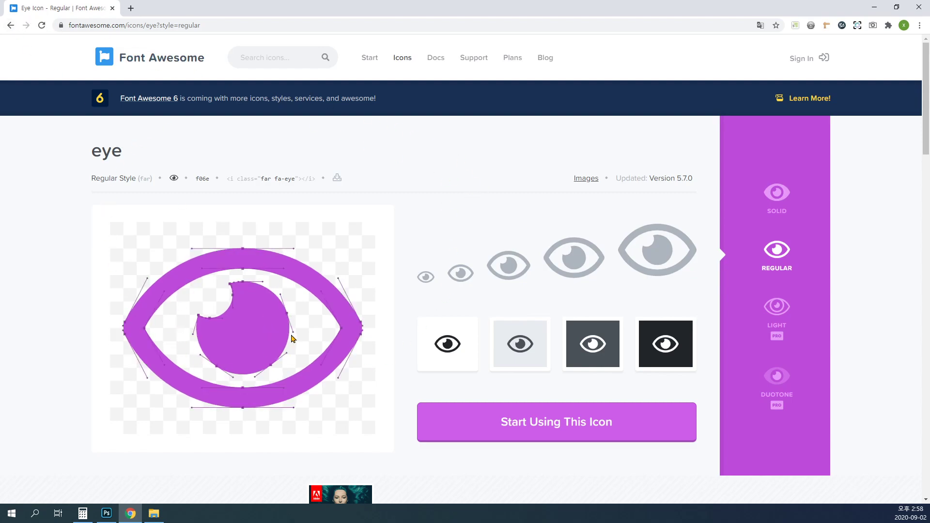
{"action": "scroll", "coordinate": [431, 273], "scroll_direction": "down", "scroll_amount": 5}
{"action": "scroll", "coordinate": [431, 273], "scroll_direction": "up", "scroll_amount": 2}
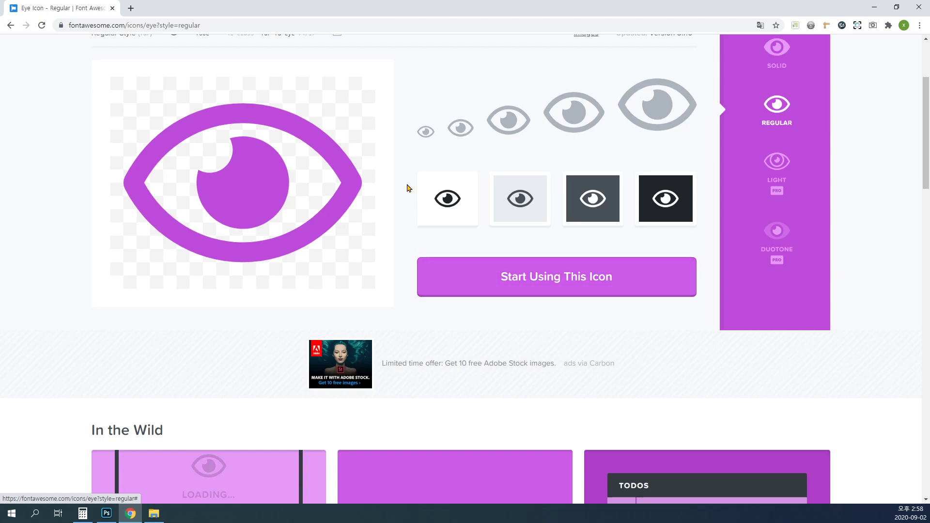
{"action": "scroll", "coordinate": [415, 152], "scroll_direction": "up", "scroll_amount": 2}
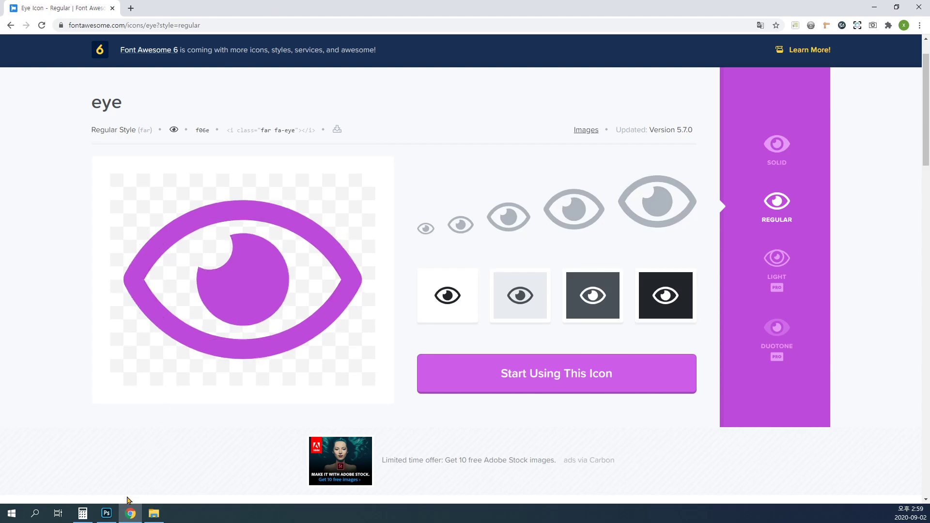
Switch to Photoshop and scale the eye icon down twice, to about 52% and 58%, keeping it aligned with the divider line's left end.
{"action": "left_click", "coordinate": [107, 513]}
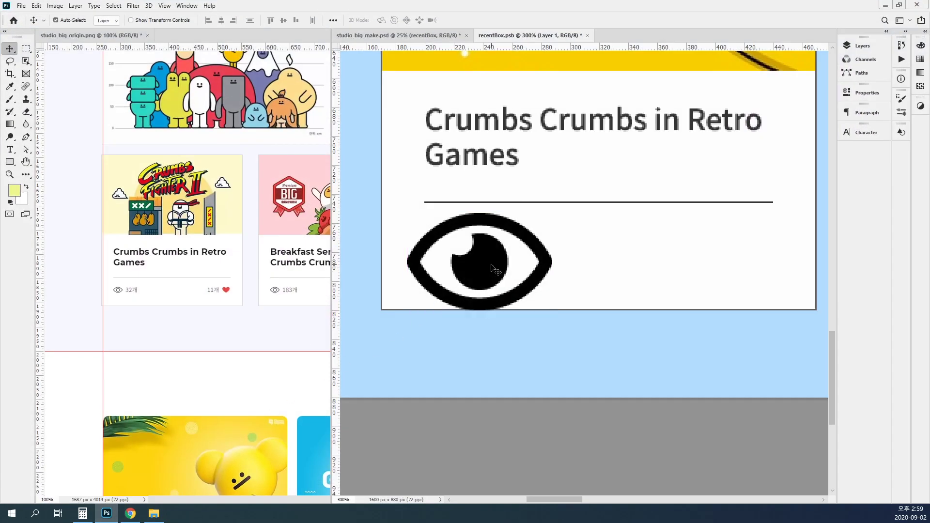
{"action": "key", "text": "ctrl+t"}
{"action": "left_click_drag", "start_coordinate": [549, 309], "coordinate": [472, 254]}
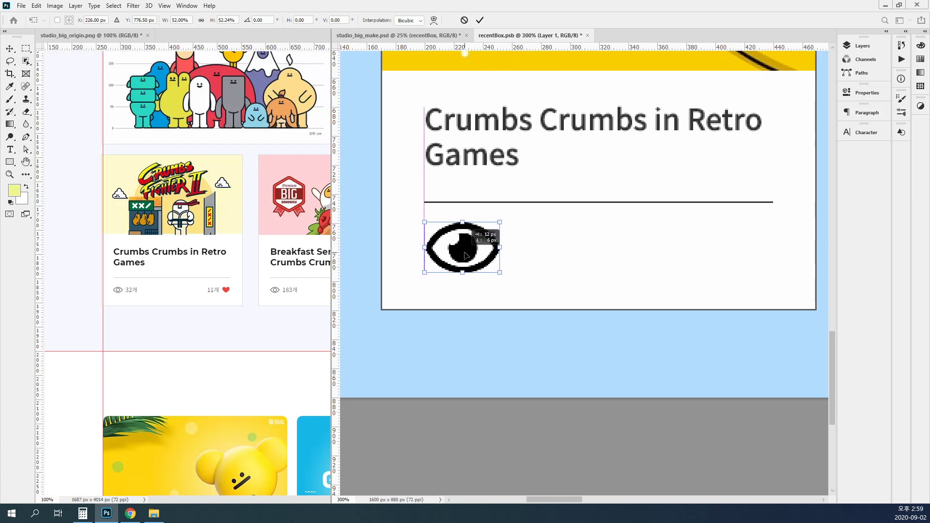
{"action": "key", "text": "Return"}
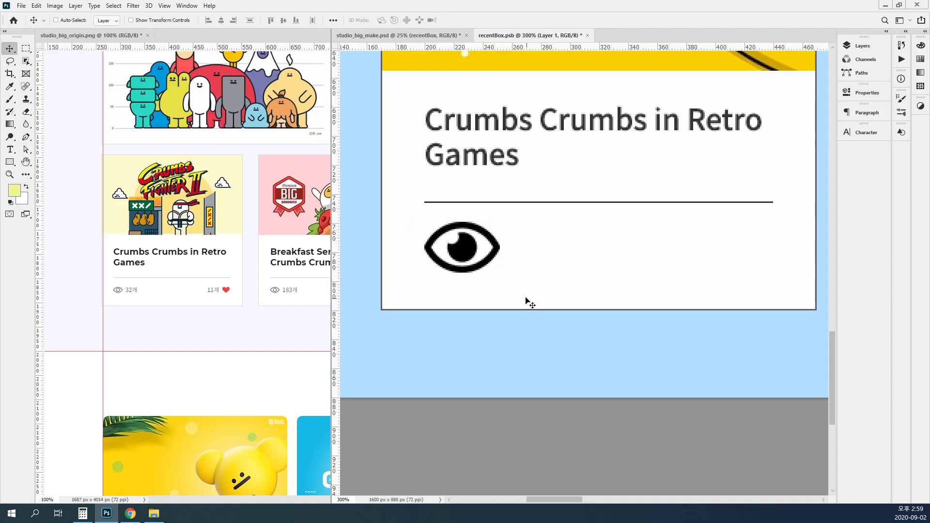
{"action": "key", "text": "ctrl+t"}
{"action": "left_click_drag", "start_coordinate": [500, 273], "coordinate": [464, 254]}
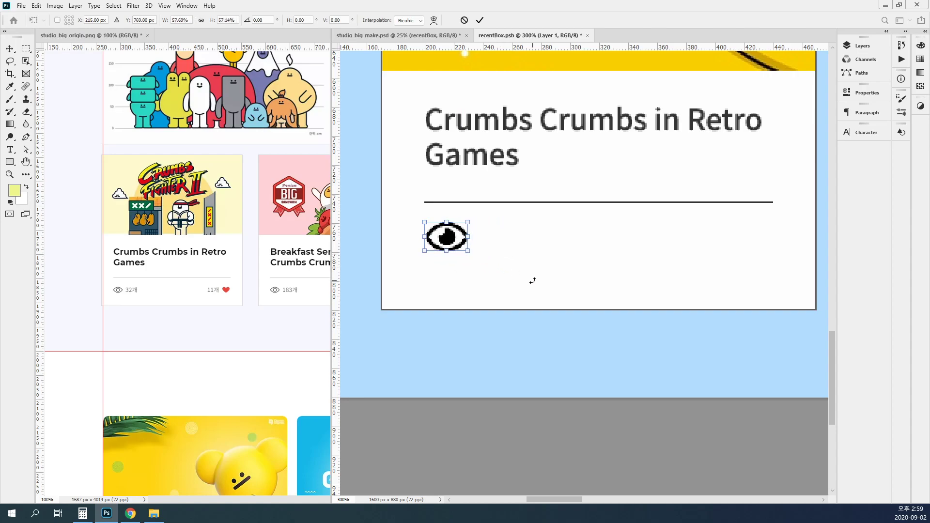
{"action": "key", "text": "Return"}
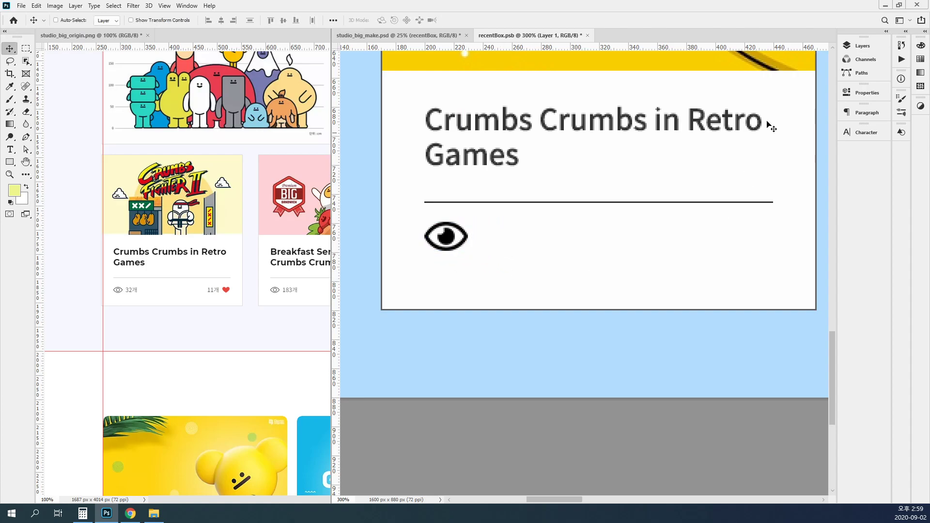
Switch to Chrome and open flaticon.com in a new browser tab.
{"action": "left_click", "coordinate": [885, 5]}
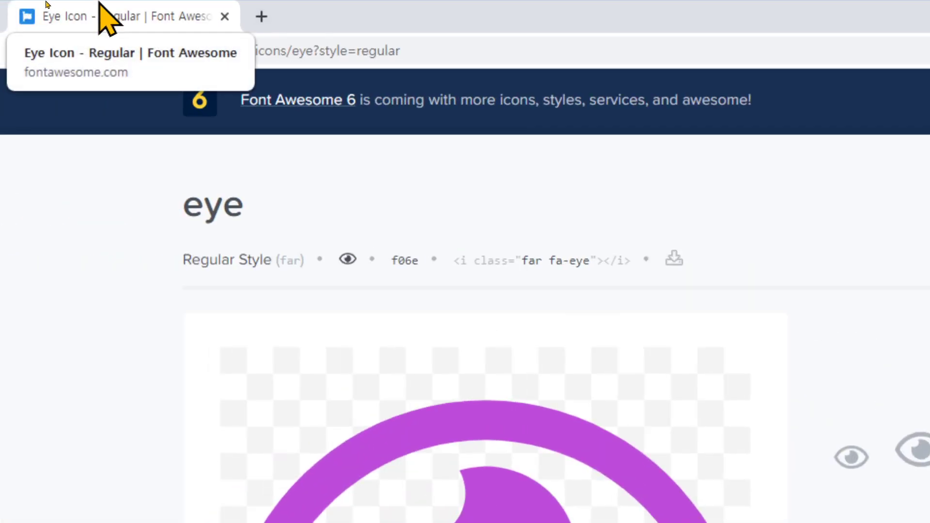
{"action": "left_click", "coordinate": [261, 17]}
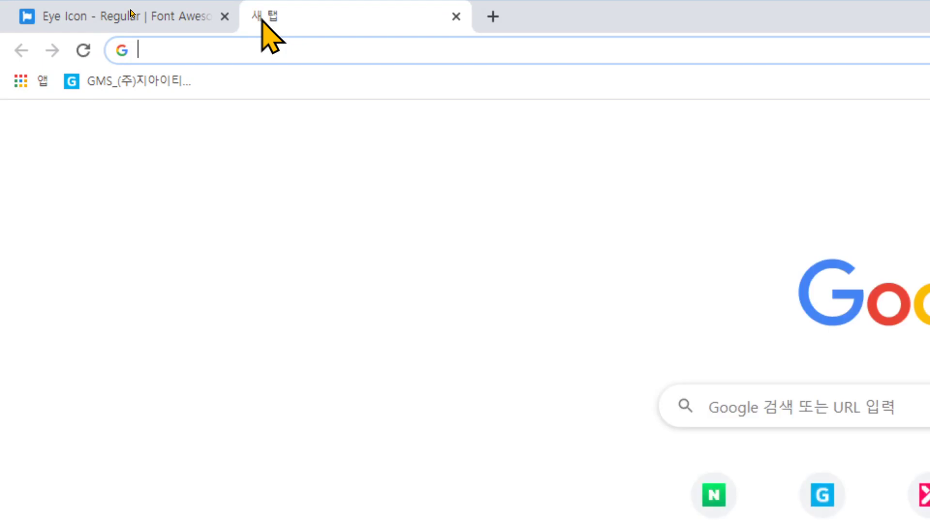
{"action": "left_click", "coordinate": [263, 46]}
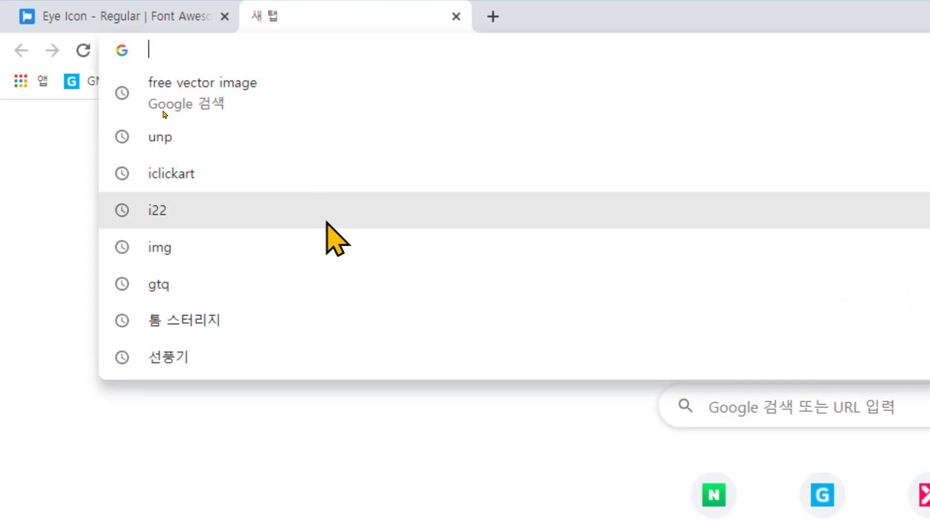
{"action": "type", "text": "flaticon.com"}
{"action": "key", "text": "Return"}
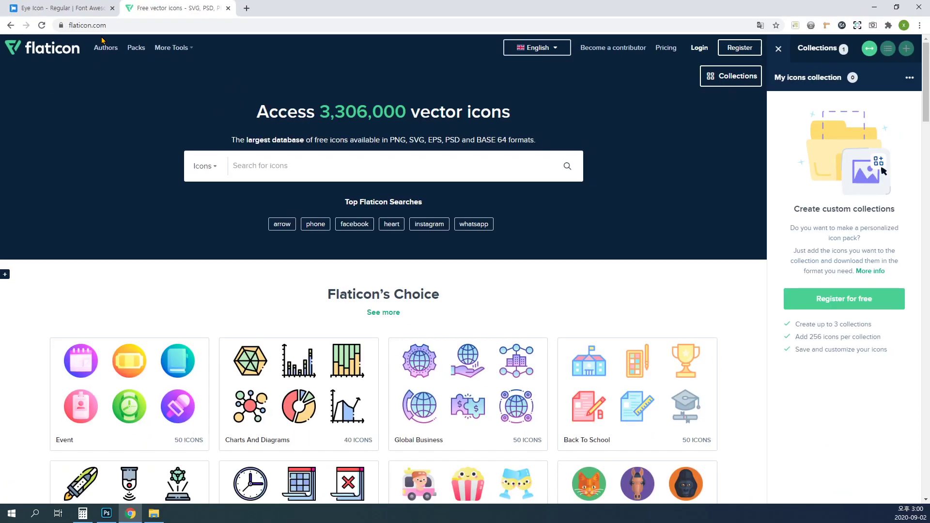
Browse the icon packs on the Flaticon home page and search the site for "eye" icons.
{"action": "scroll", "coordinate": [154, 235], "scroll_direction": "down", "scroll_amount": 18}
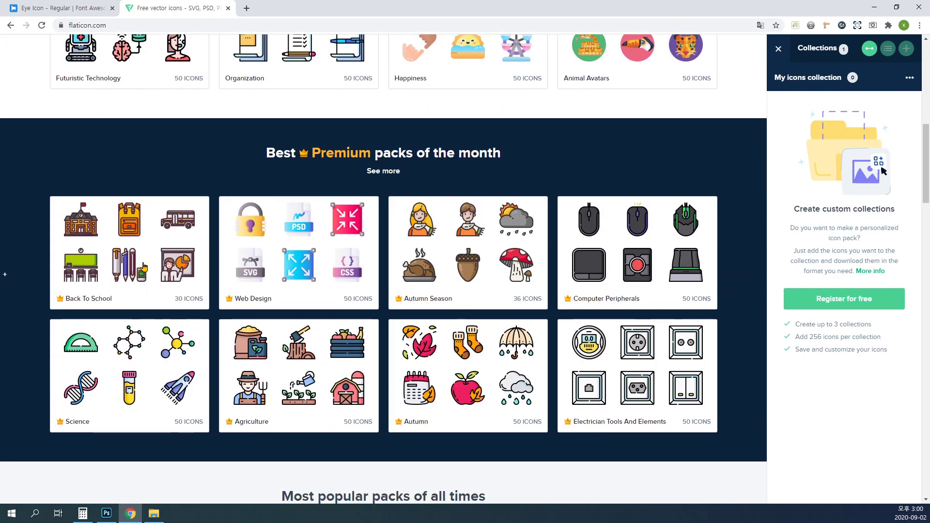
{"action": "scroll", "coordinate": [144, 266], "scroll_direction": "up", "scroll_amount": 15}
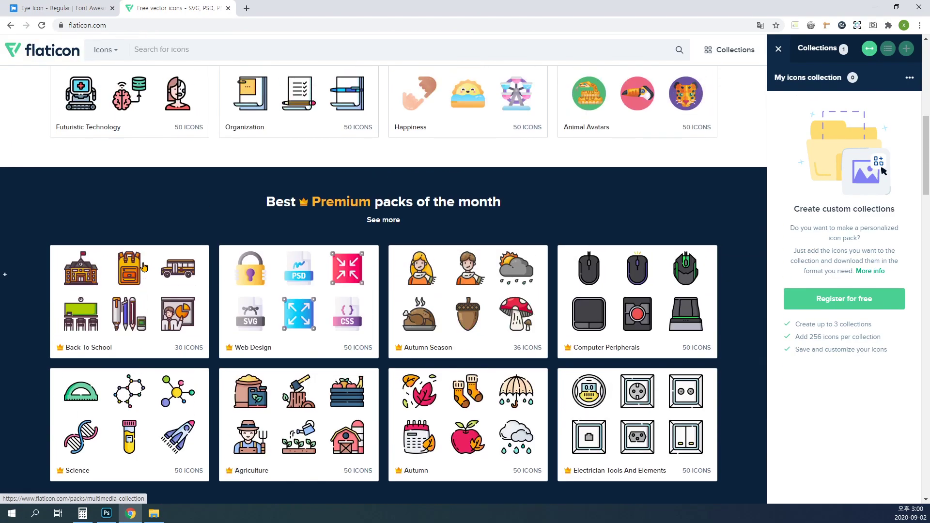
{"action": "scroll", "coordinate": [143, 266], "scroll_direction": "up", "scroll_amount": 1}
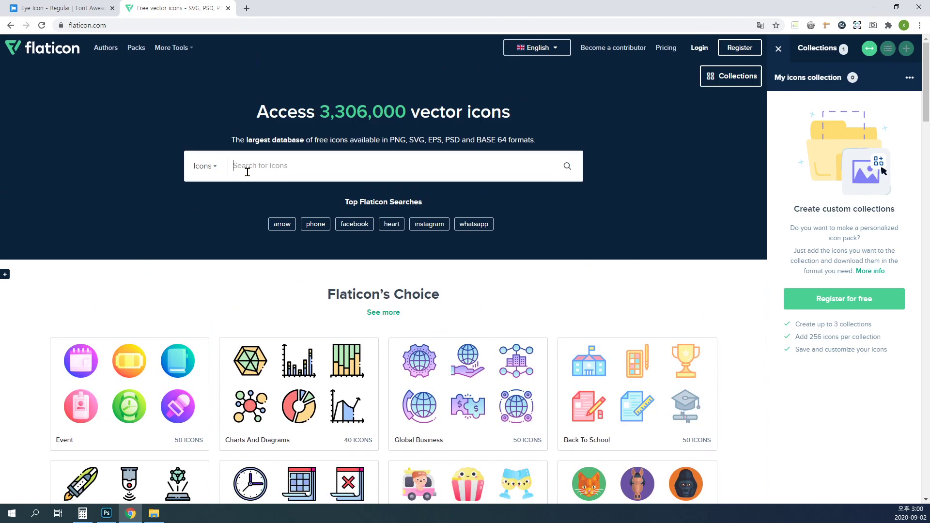
{"action": "type", "text": "eye"}
{"action": "key", "text": "Return"}
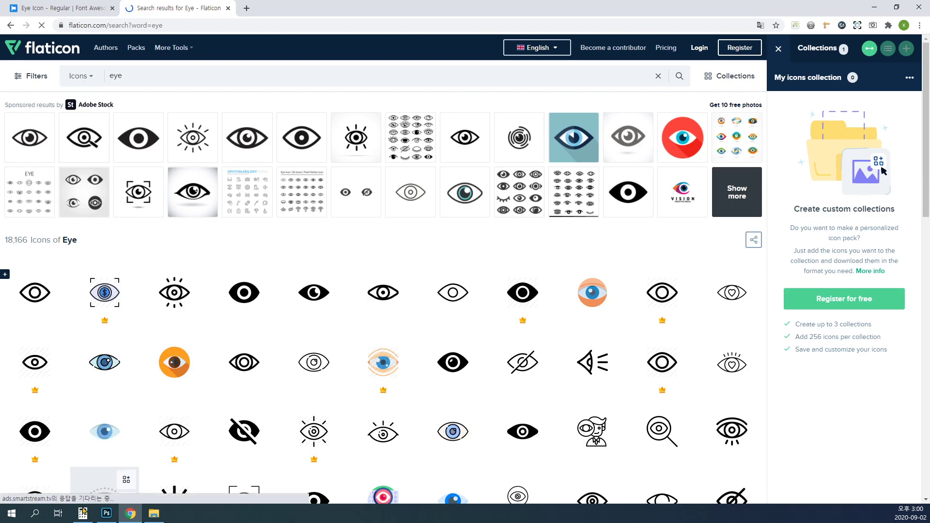
Check the eye icon in the Photoshop reference design and add the matching thin-outline Visibility icon to the Flaticon collection.
{"action": "left_click", "coordinate": [101, 516]}
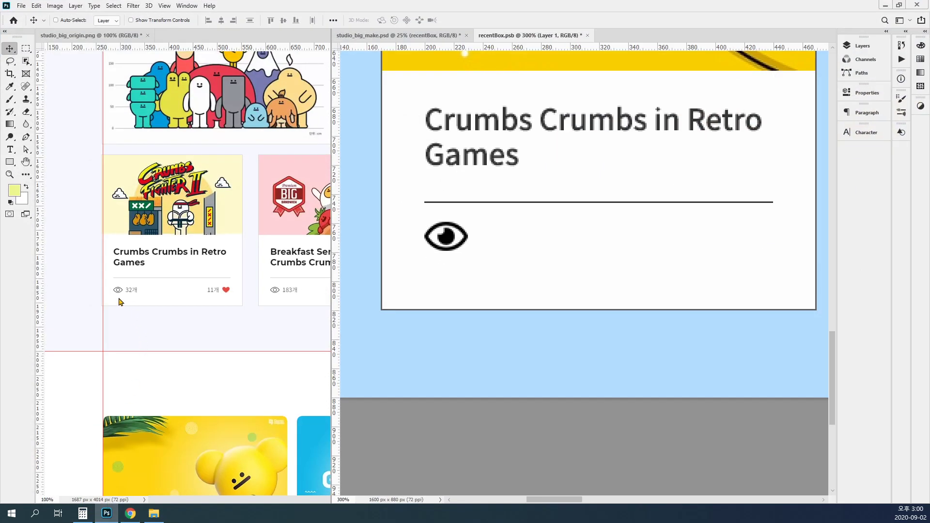
{"action": "left_click", "coordinate": [882, 4]}
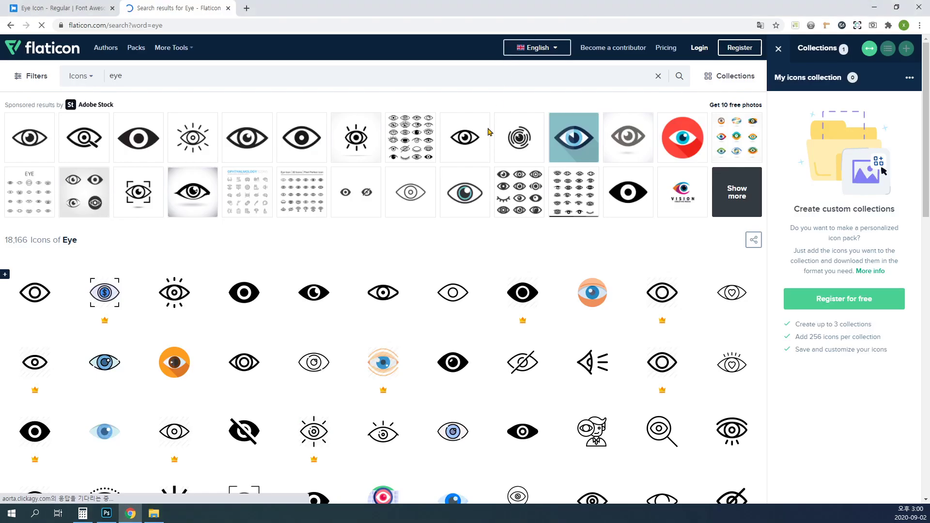
{"action": "mouse_move", "coordinate": [449, 307]}
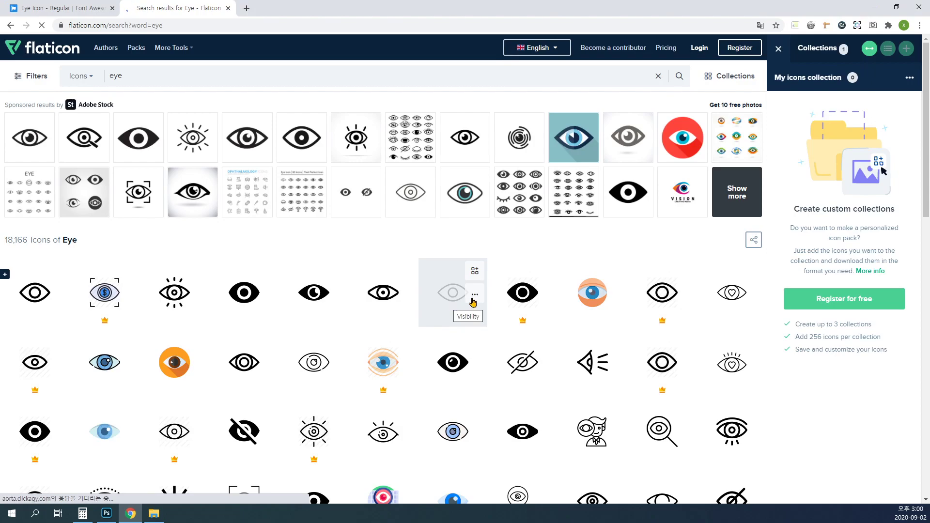
{"action": "scroll", "coordinate": [583, 306], "scroll_direction": "down", "scroll_amount": 3}
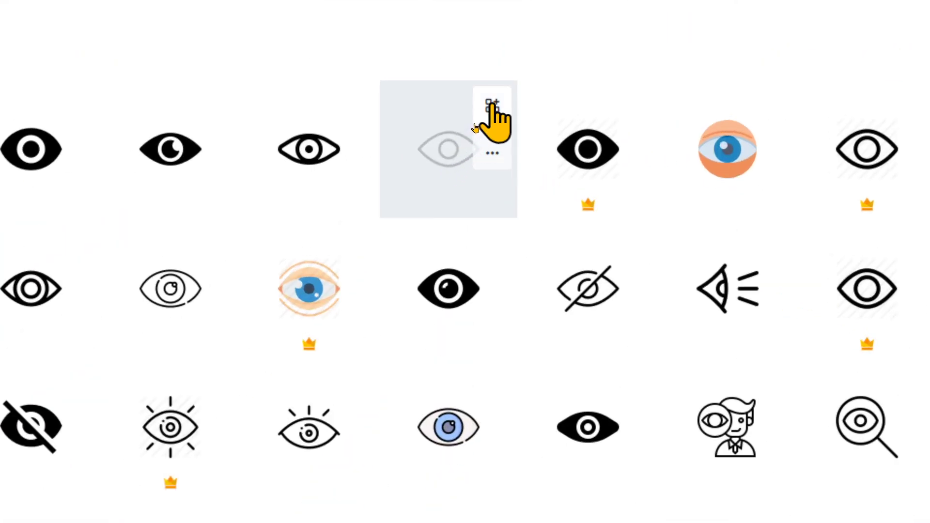
{"action": "left_click", "coordinate": [492, 104]}
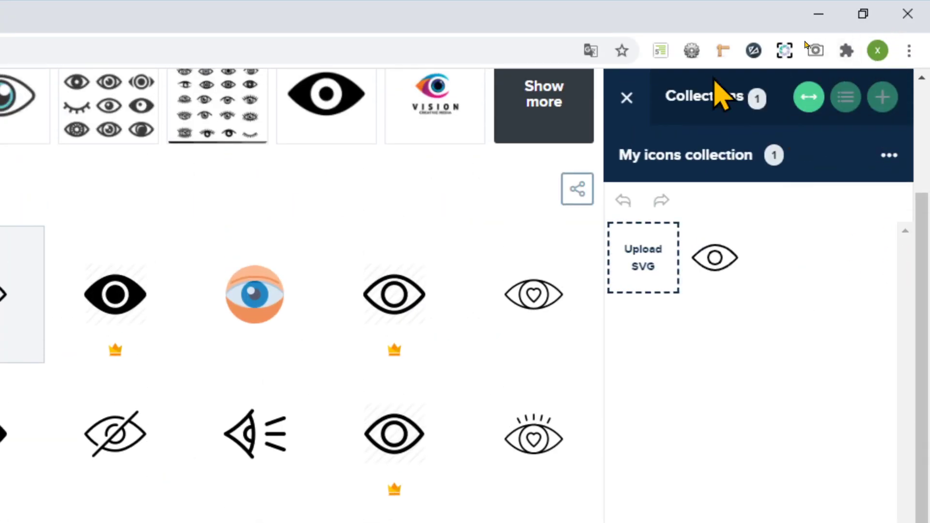
Close and reopen the Flaticon icon collection, and bring up its download format choices.
{"action": "left_click", "coordinate": [627, 97]}
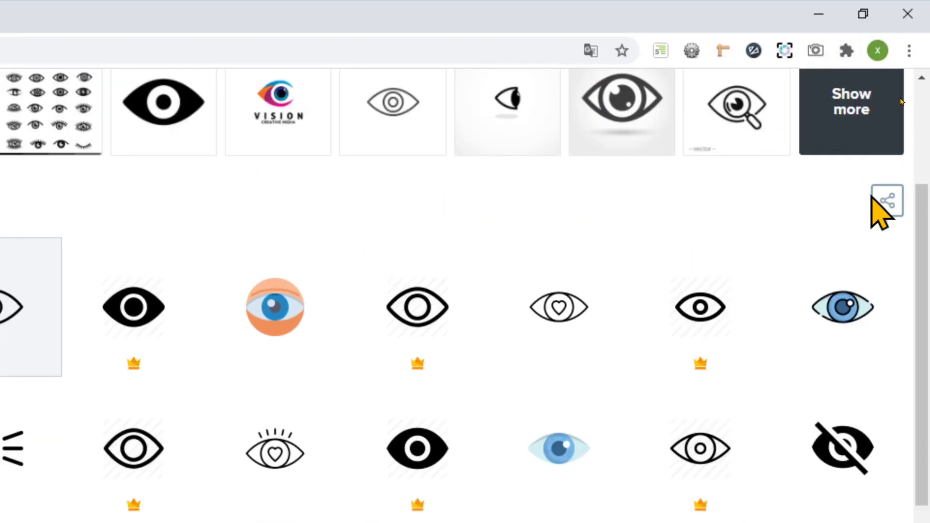
{"action": "scroll", "coordinate": [864, 258], "scroll_direction": "up", "scroll_amount": 6}
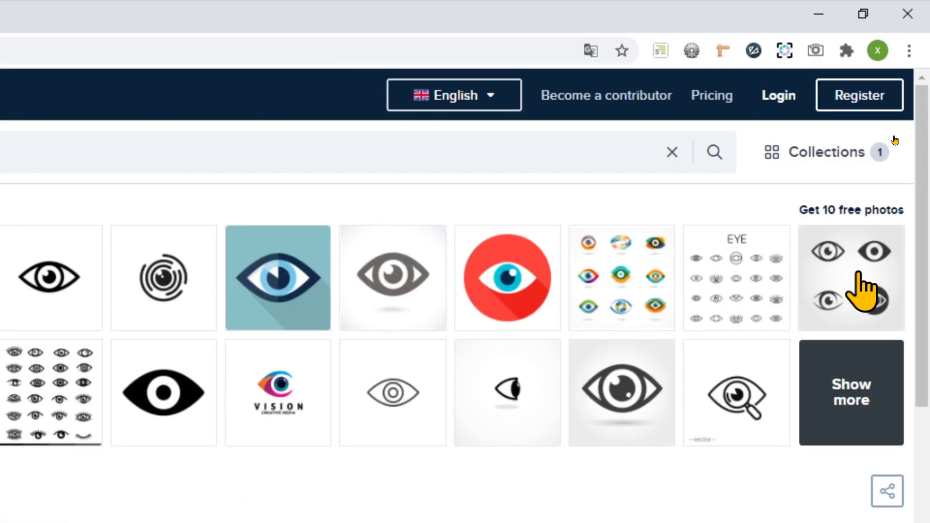
{"action": "left_click", "coordinate": [829, 154]}
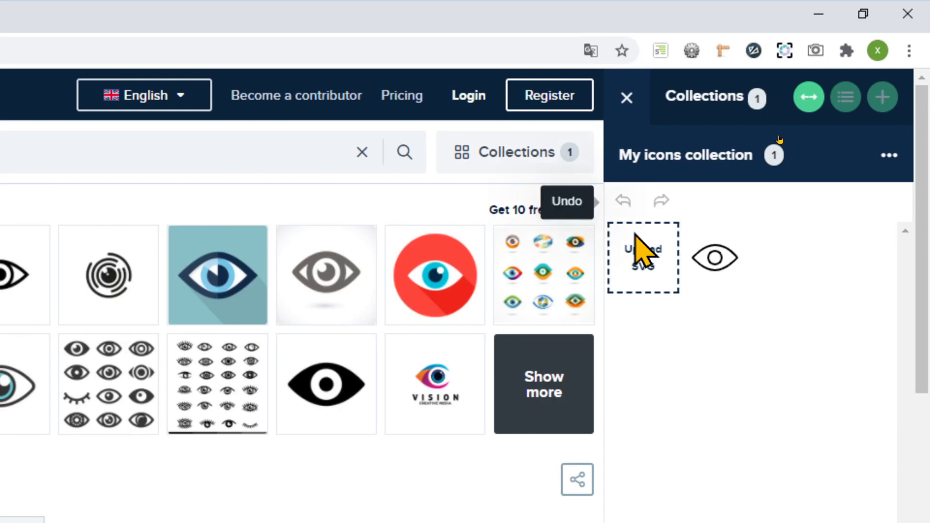
{"action": "mouse_move", "coordinate": [743, 287]}
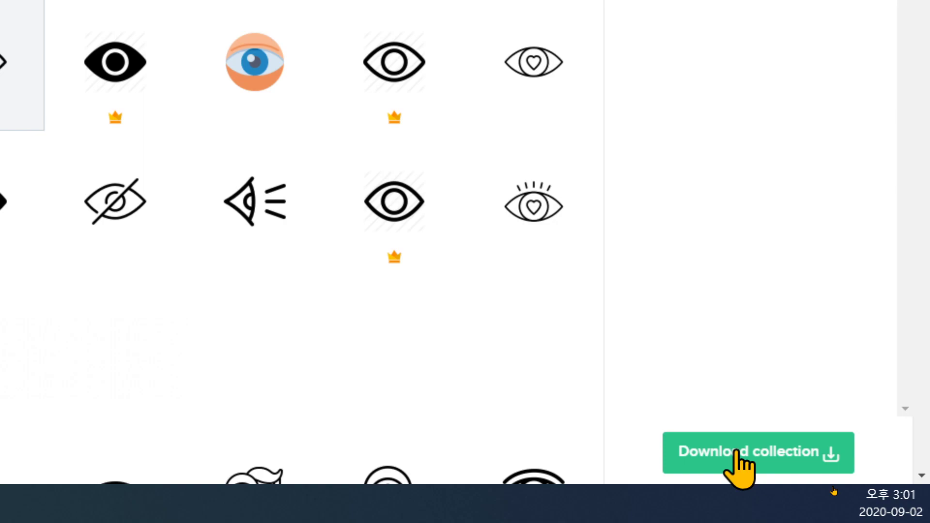
{"action": "left_click", "coordinate": [736, 452]}
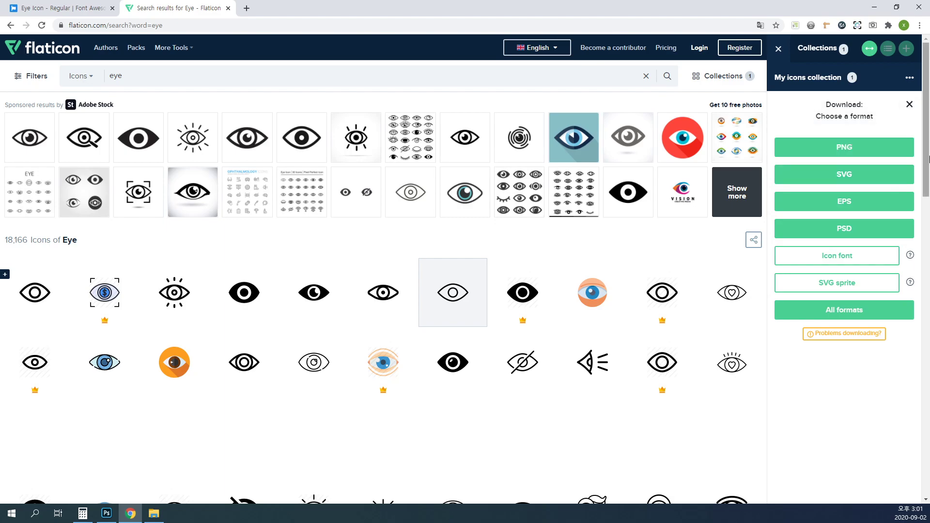
Revisit the Font Awesome eye page for comparison, and download the Flaticon collection in EPS format with the free option.
{"action": "left_click", "coordinate": [70, 7]}
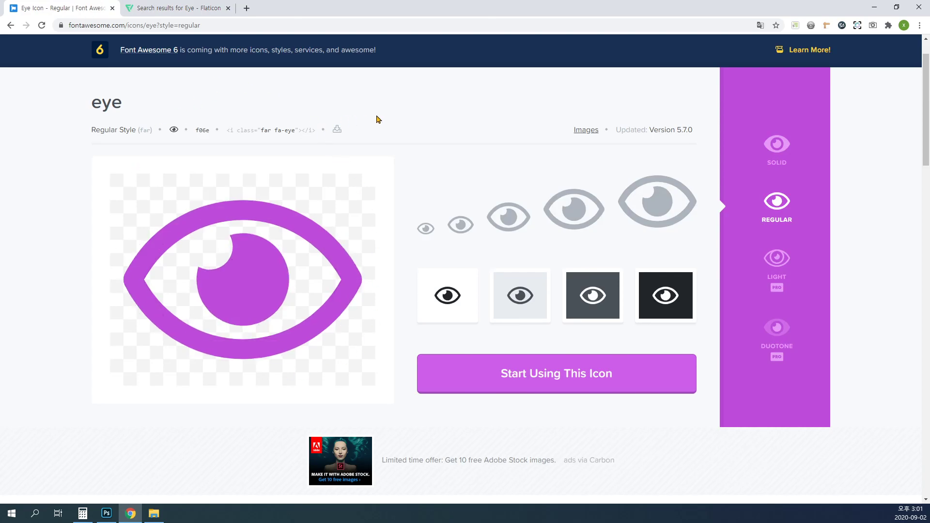
{"action": "left_click", "coordinate": [170, 8]}
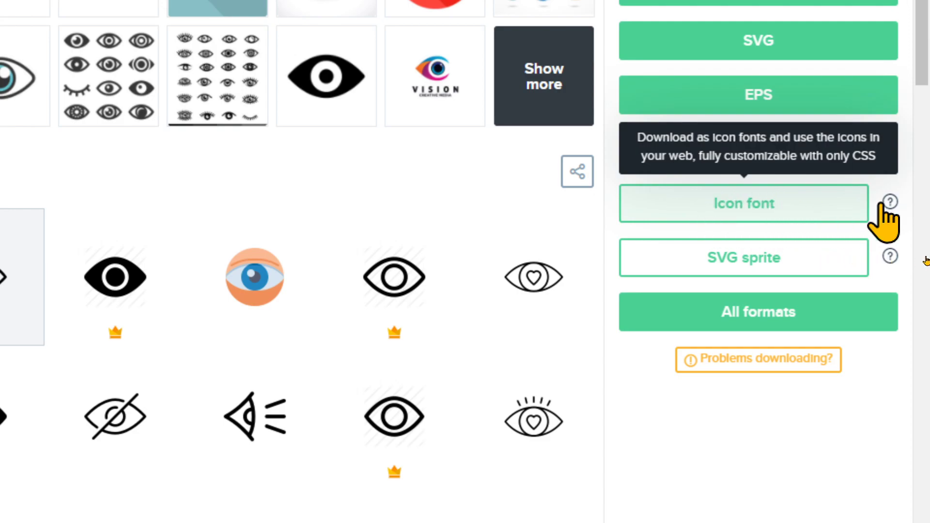
{"action": "scroll", "coordinate": [918, 131], "scroll_direction": "up", "scroll_amount": 2}
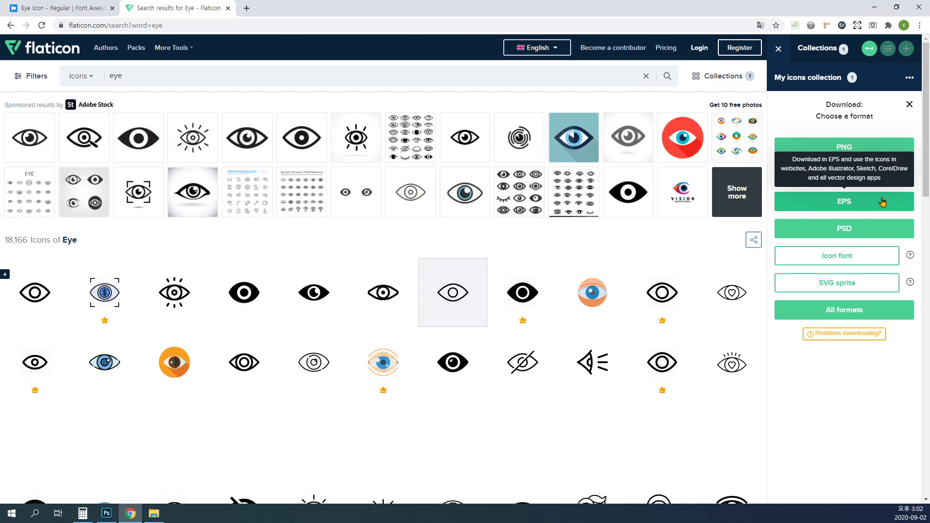
{"action": "left_click", "coordinate": [883, 203]}
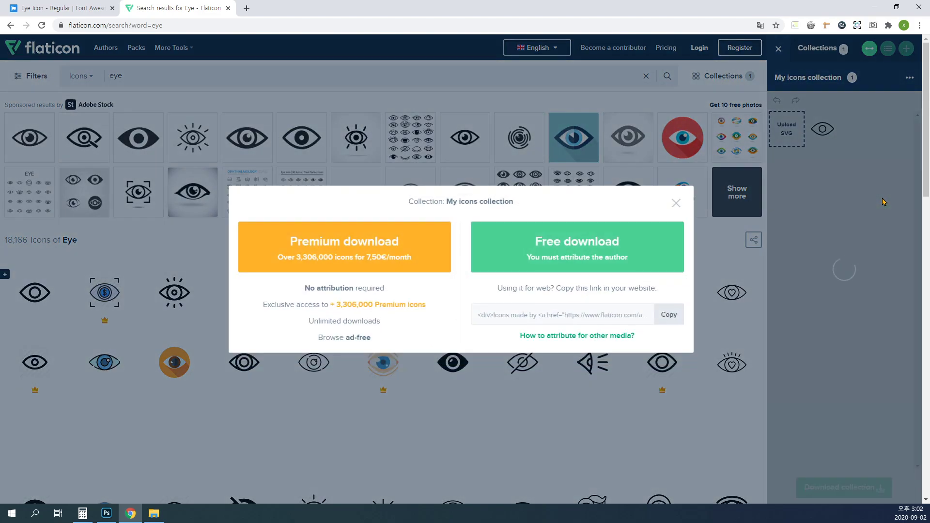
{"action": "left_click", "coordinate": [619, 247]}
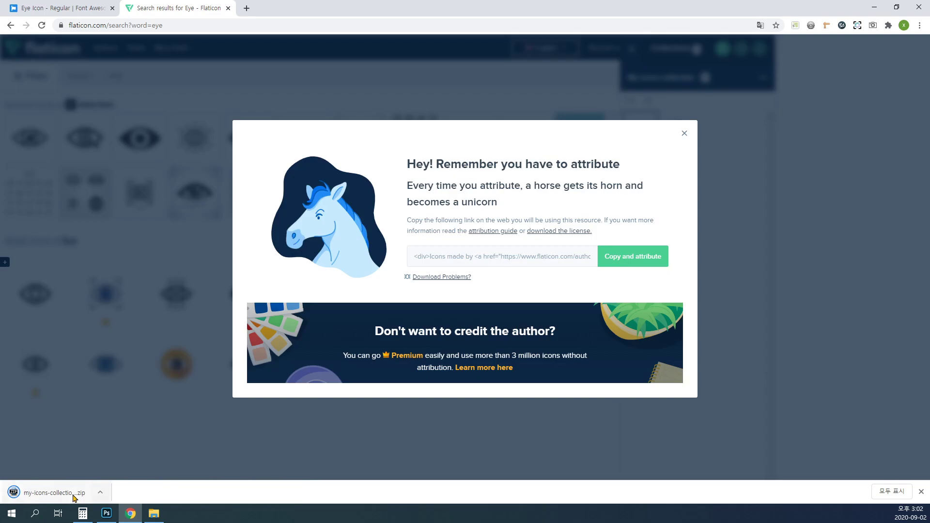
Open the downloaded my-icons-collection zip, take out its EPS eye file and open that file in Photoshop.
{"action": "left_click", "coordinate": [75, 495]}
{"action": "left_click", "coordinate": [875, 7]}
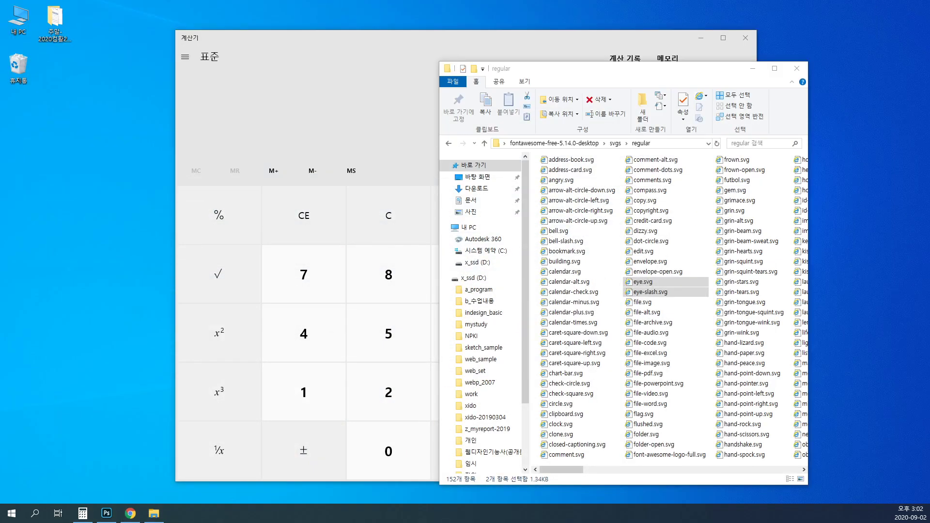
{"action": "left_click_drag", "start_coordinate": [1, 121], "coordinate": [47, 111]}
{"action": "left_click_drag", "start_coordinate": [57, 68], "coordinate": [397, 6]}
Rasterize the EPS eye file at a width of 100 pixels in RGB Color mode with proportions constrained.
{"action": "left_click_drag", "start_coordinate": [431, 145], "coordinate": [364, 149]}
{"action": "type", "text": "100"}
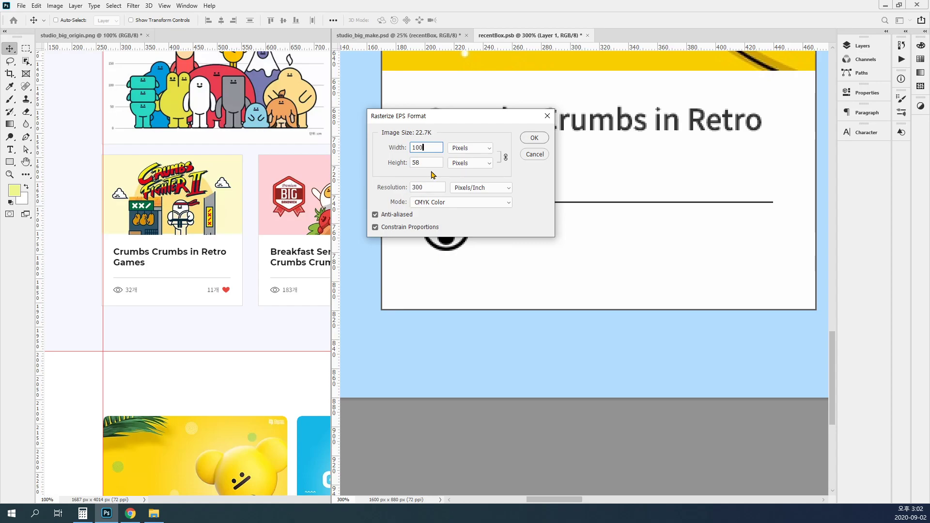
{"action": "left_click", "coordinate": [431, 203]}
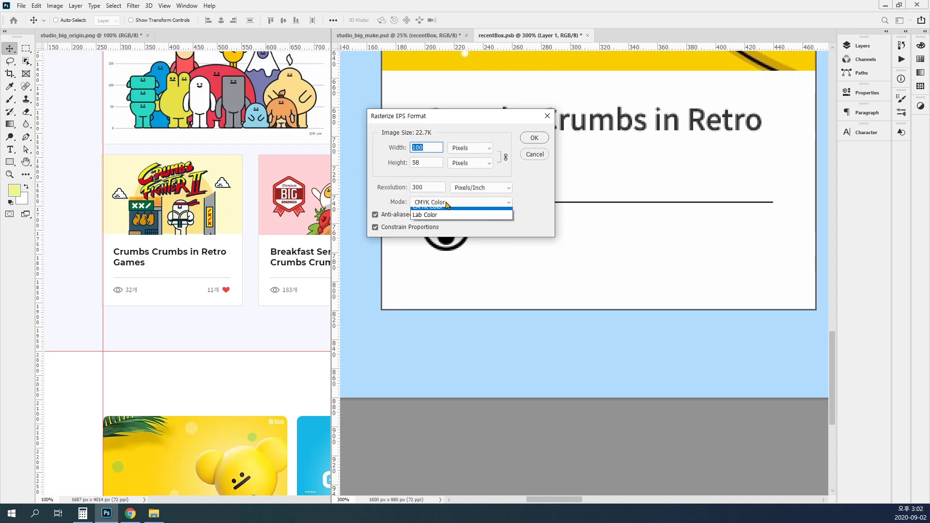
{"action": "left_click", "coordinate": [460, 225]}
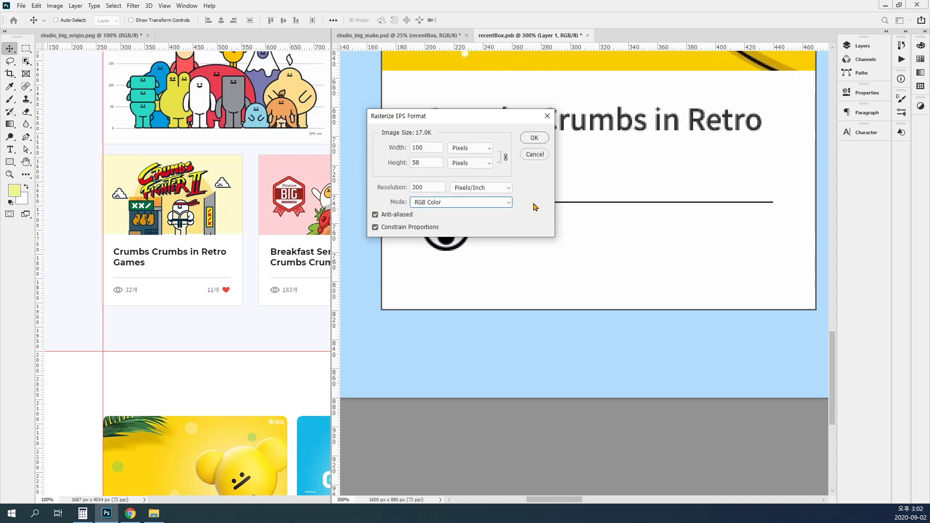
{"action": "left_click", "coordinate": [535, 138]}
Copy the outlined eye into recentBox.psb beside the first eye, scale it to about 41%, and close the EPS document.
{"action": "left_click_drag", "start_coordinate": [57, 87], "coordinate": [555, 277]}
{"action": "key", "text": "ctrl+t"}
{"action": "left_click_drag", "start_coordinate": [617, 301], "coordinate": [521, 269]}
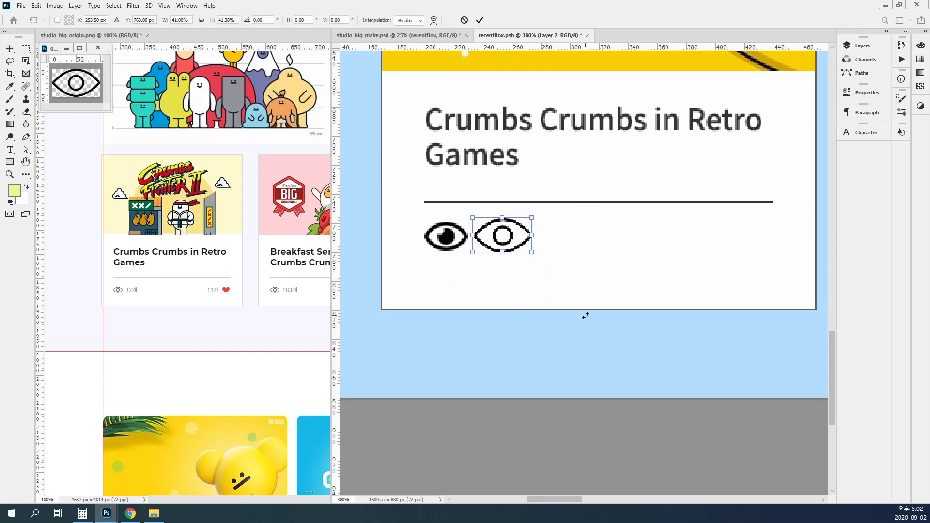
{"action": "key", "text": "Return"}
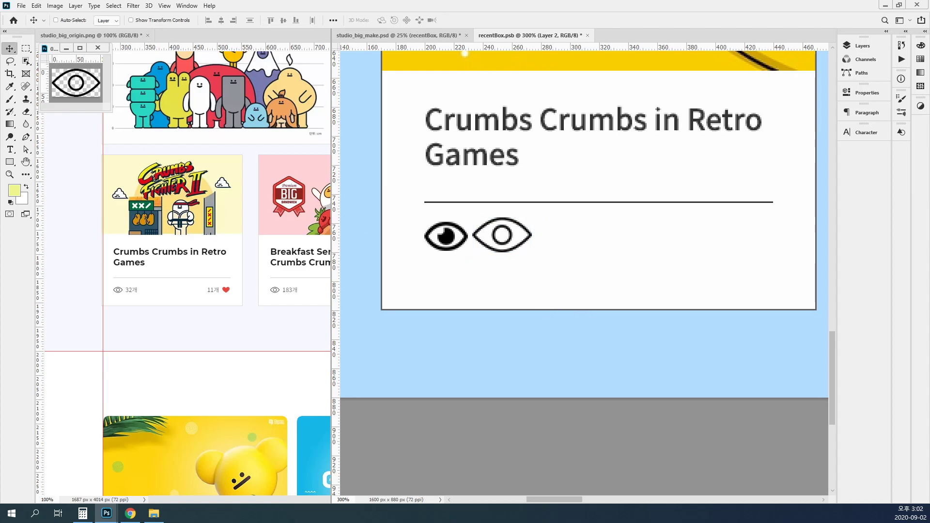
{"action": "left_click", "coordinate": [97, 47]}
{"action": "left_click", "coordinate": [450, 247]}
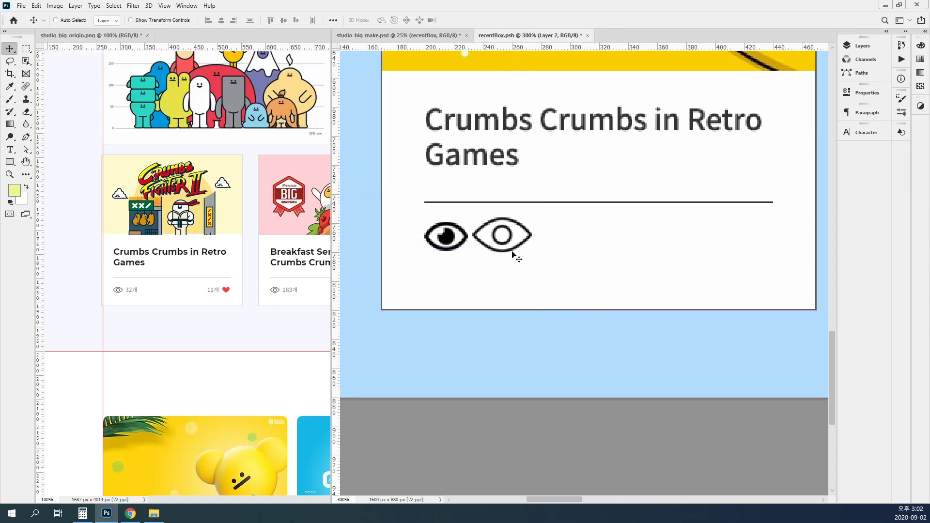
{"action": "left_click_drag", "start_coordinate": [519, 245], "coordinate": [517, 249]}
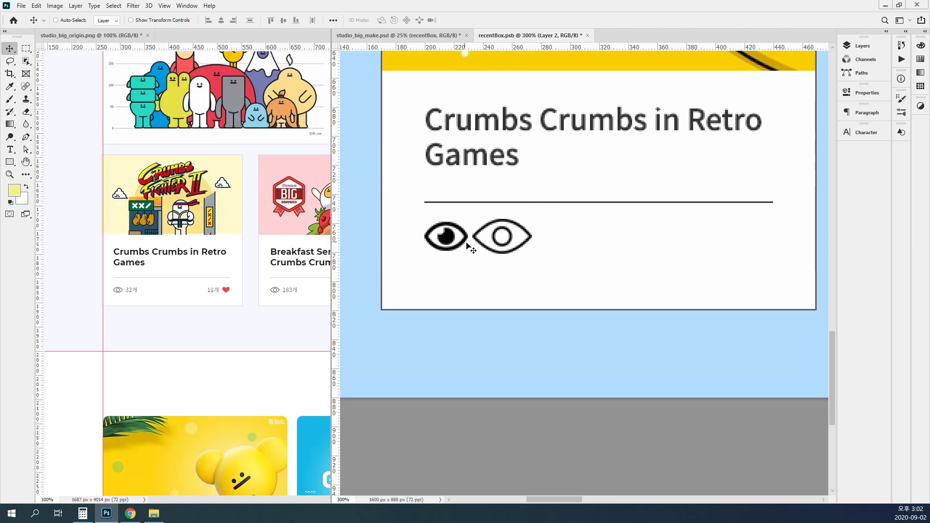
{"action": "left_click_drag", "start_coordinate": [630, 255], "coordinate": [631, 293]}
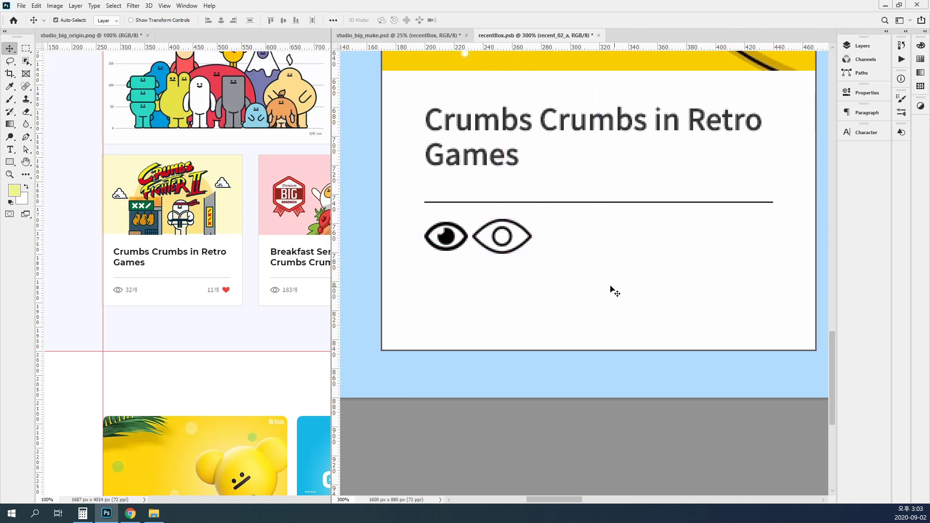
{"action": "key", "text": "ctrl+z"}
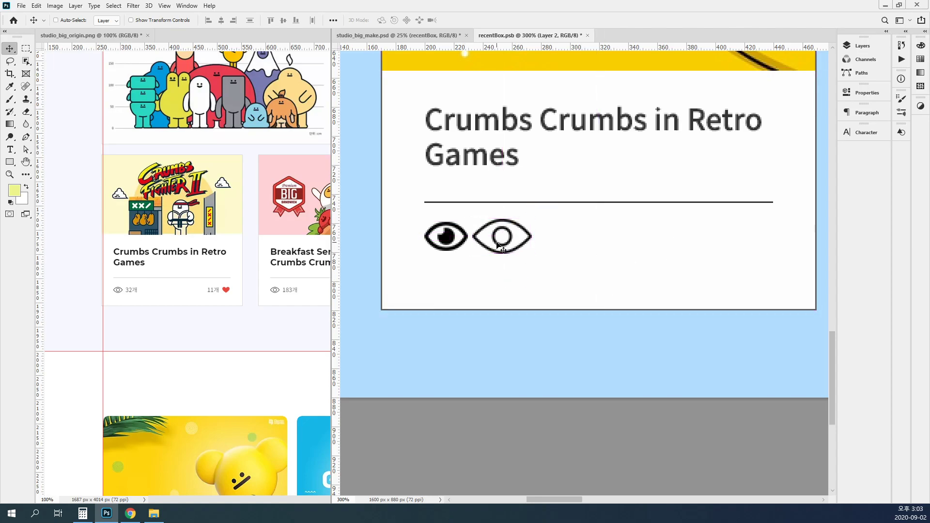
Delete the outlined eye from the card and select the remaining solid-pupil eye.
{"action": "key", "text": "Delete"}
{"action": "left_click_drag", "start_coordinate": [451, 237], "coordinate": [451, 237]}
{"action": "key", "text": "ctrl+minus"}
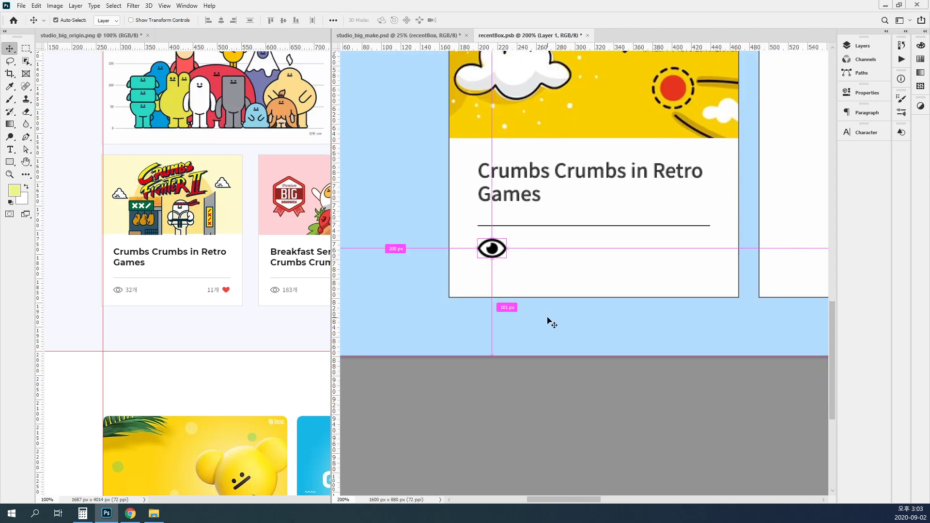
{"action": "left_click_drag", "start_coordinate": [582, 251], "coordinate": [513, 310]}
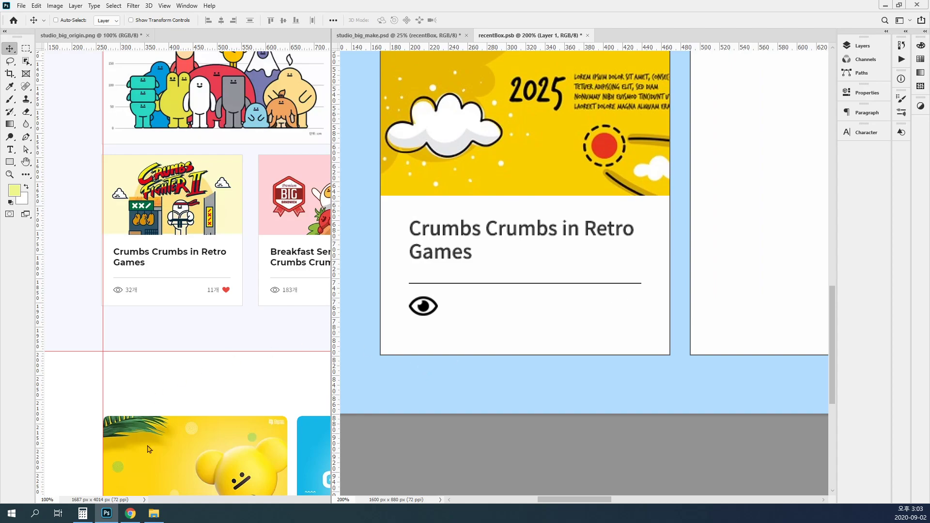
Switch to the browser, look again at the Font Awesome eye page and Flaticon results, and close the attribution notice.
{"action": "left_click", "coordinate": [130, 513]}
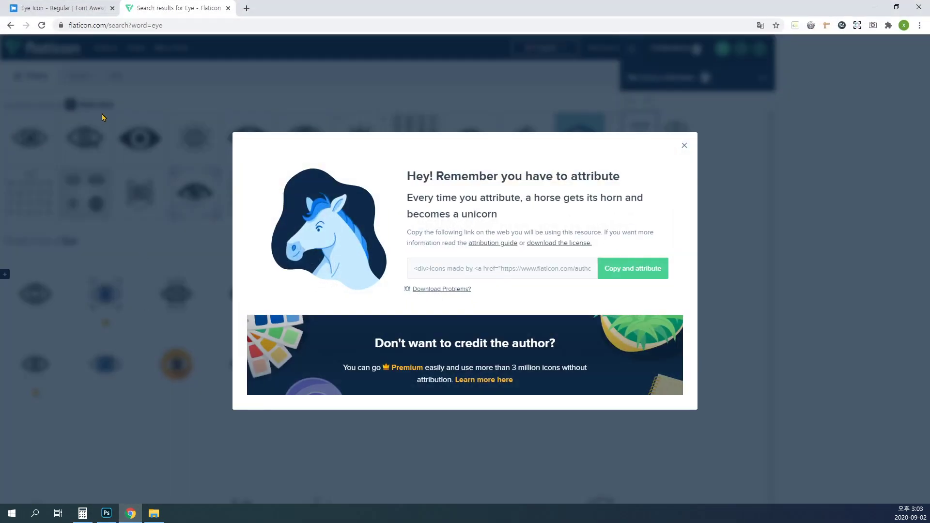
{"action": "left_click", "coordinate": [46, 11]}
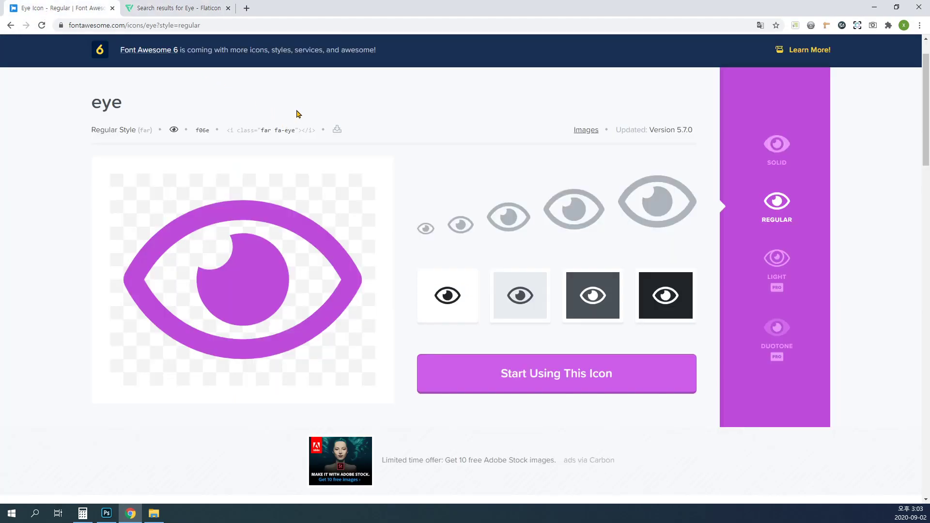
{"action": "left_click", "coordinate": [164, 10]}
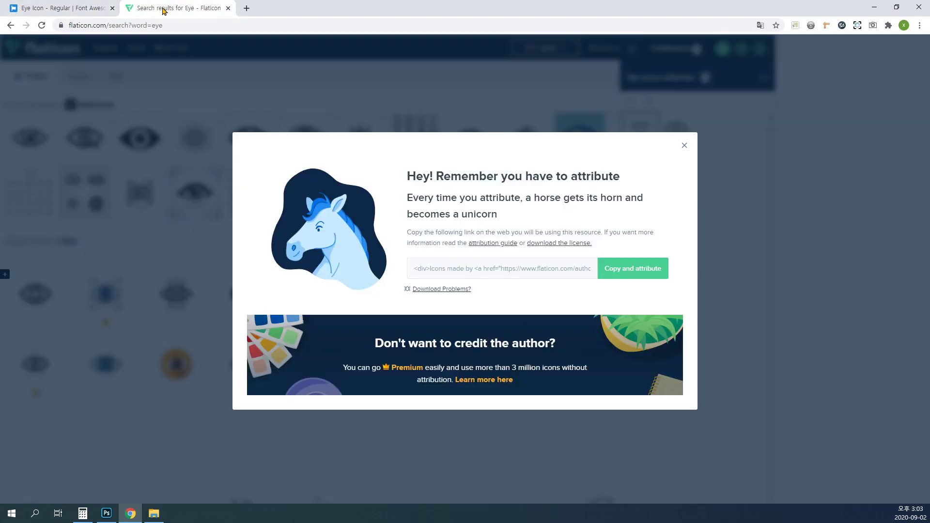
{"action": "left_click", "coordinate": [685, 145]}
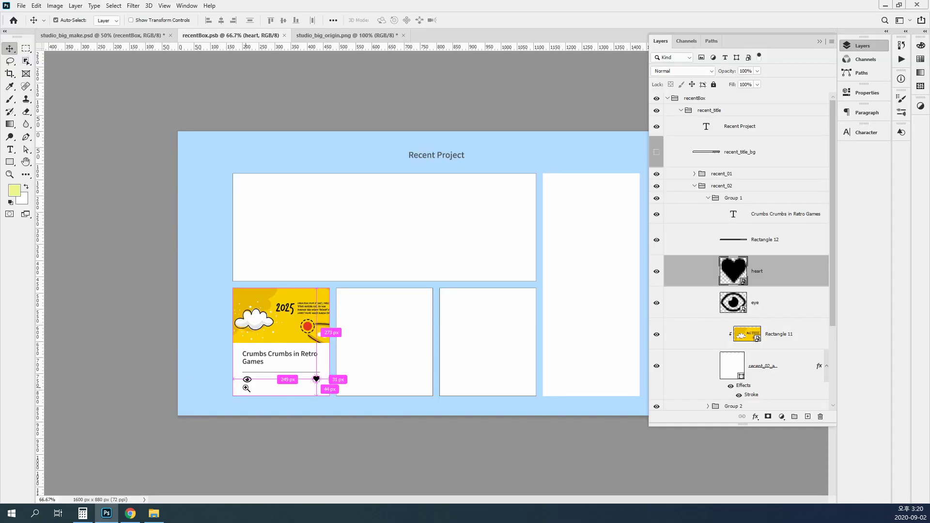
Place heart.svg from the Font Awesome svgs/solid folder into recentBox.psb over the card without resizing it.
{"action": "key", "text": "ctrl+plus"}
{"action": "left_click", "coordinate": [266, 399], "text": "ctrl"}
{"action": "left_click_drag", "start_coordinate": [225, 427], "coordinate": [577, 242]}
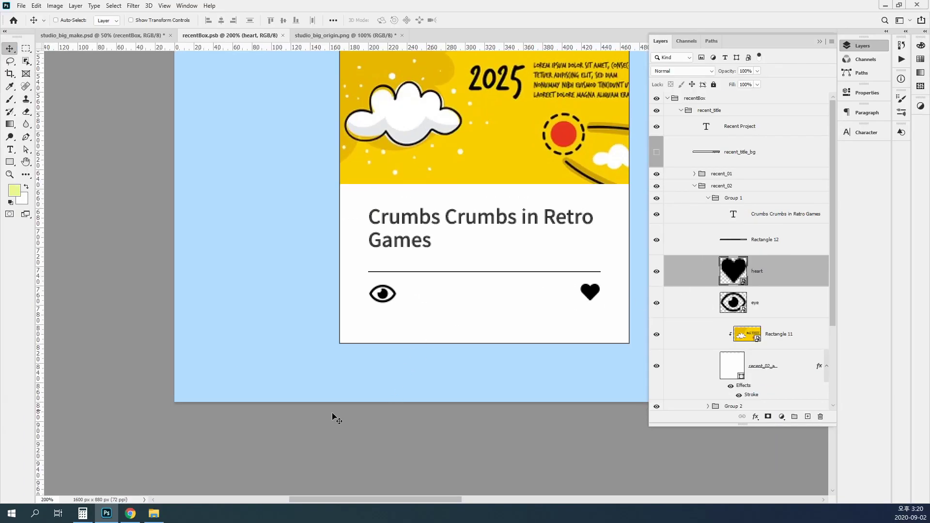
{"action": "left_click", "coordinate": [154, 513]}
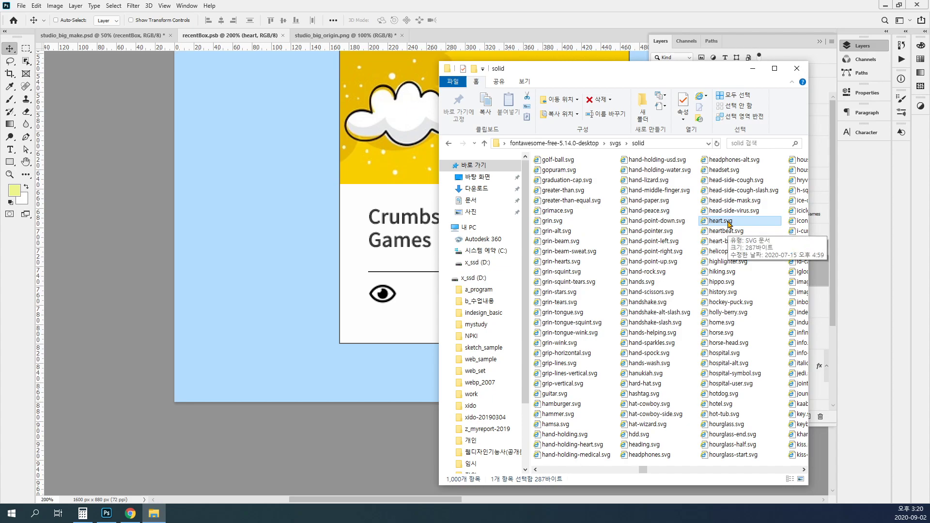
{"action": "left_click_drag", "start_coordinate": [723, 226], "coordinate": [395, 194]}
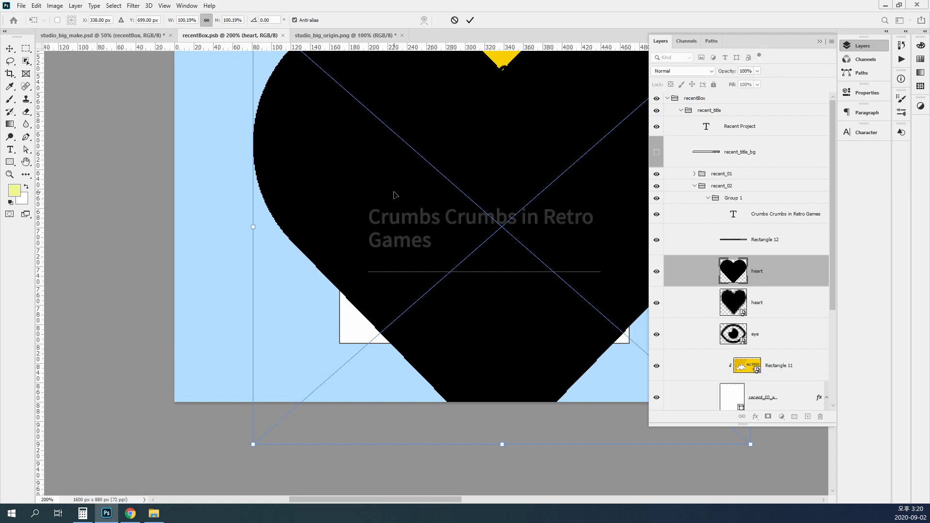
{"action": "key", "text": "Return"}
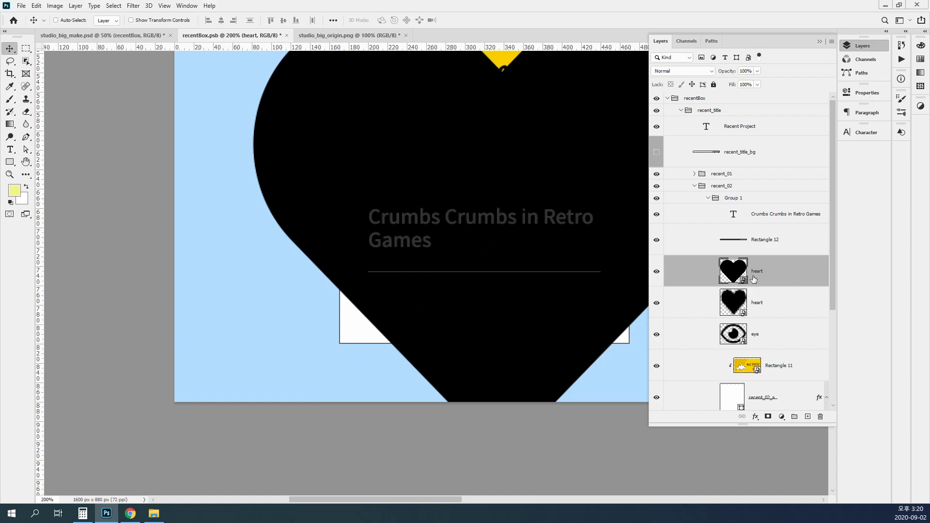
Launch Illustrator with the large placed heart's artwork open and select the heart path.
{"action": "left_click", "coordinate": [12, 514]}
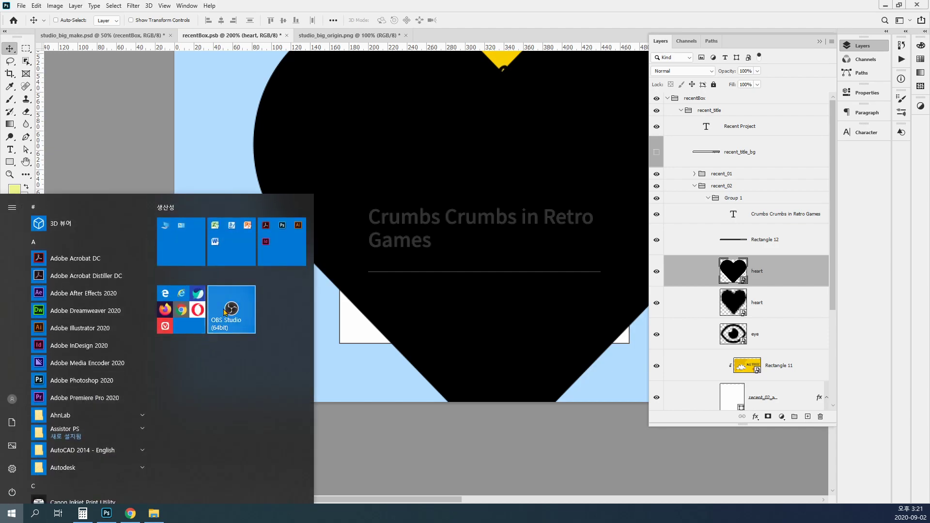
{"action": "left_click", "coordinate": [284, 250]}
{"action": "left_click", "coordinate": [295, 314]}
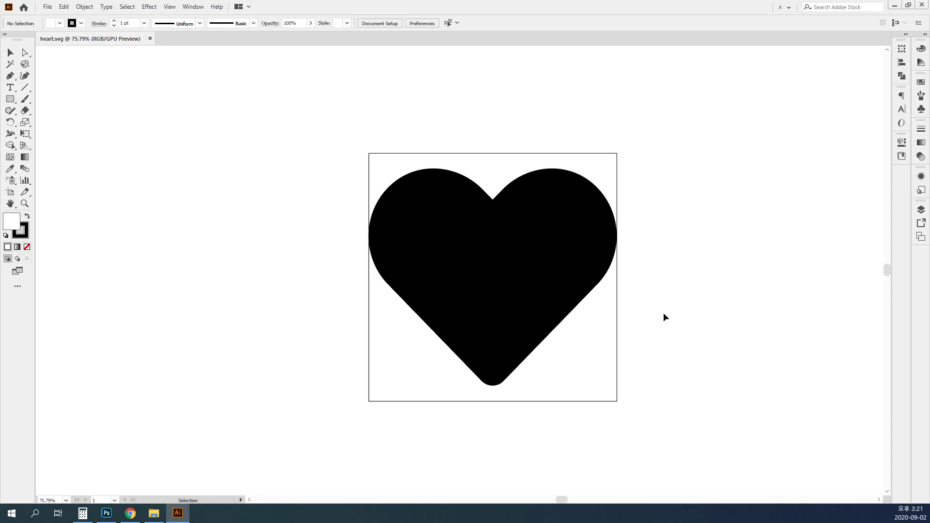
{"action": "left_click", "coordinate": [9, 53]}
{"action": "left_click", "coordinate": [513, 270]}
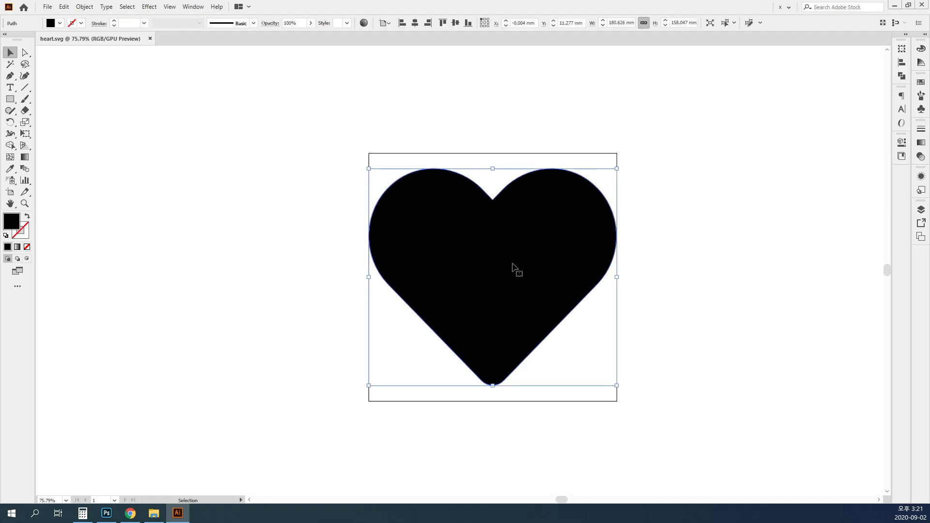
Switch the color sliders to RGB and fill the large heart with red.
{"action": "left_click", "coordinate": [921, 49]}
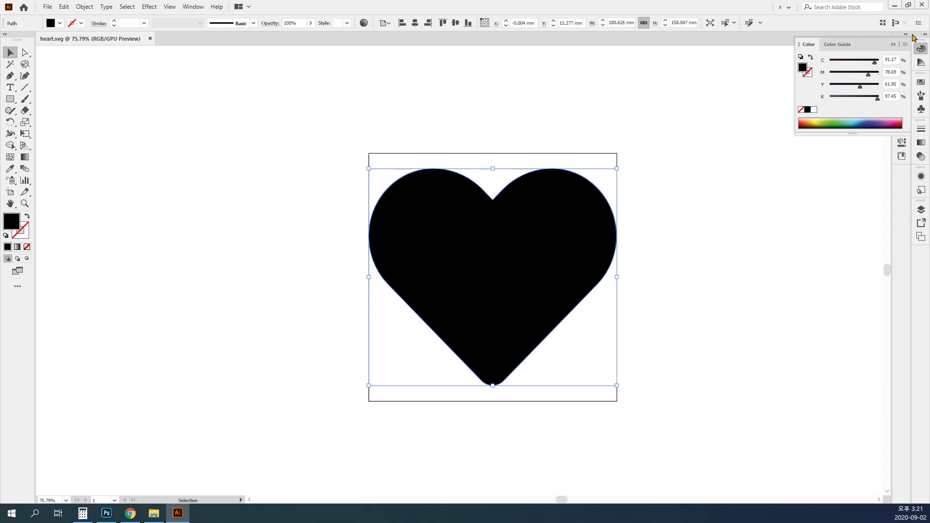
{"action": "left_click", "coordinate": [903, 45]}
{"action": "left_click", "coordinate": [843, 72]}
{"action": "left_click_drag", "start_coordinate": [830, 62], "coordinate": [909, 67]}
{"action": "left_click", "coordinate": [853, 200]}
Save the red heart artwork, return to Photoshop, and delete the oversized heart covering the card.
{"action": "left_click_drag", "start_coordinate": [464, 15], "coordinate": [514, 127]}
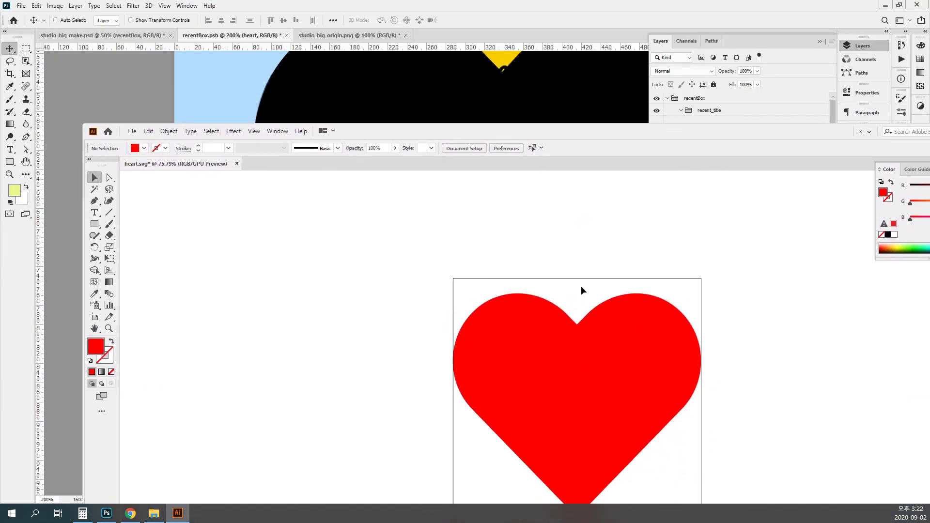
{"action": "key", "text": "ctrl+s"}
{"action": "left_click", "coordinate": [488, 10]}
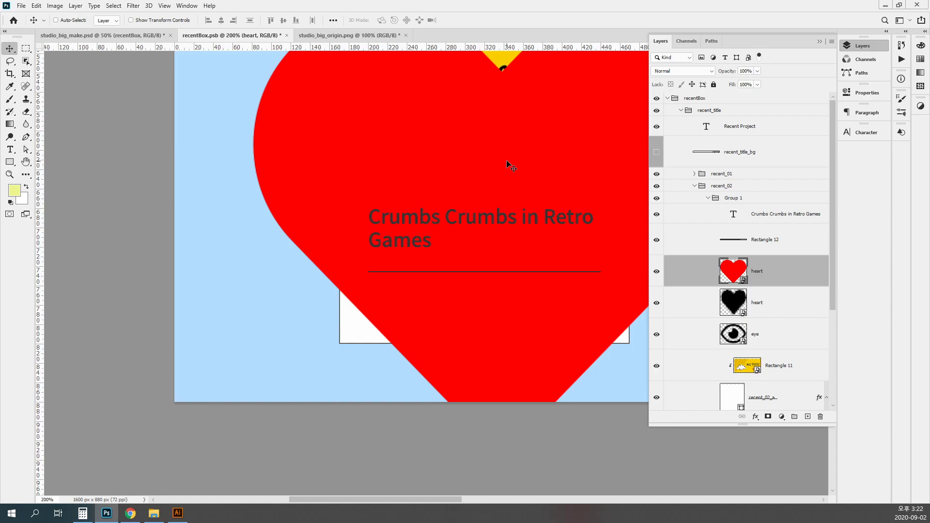
{"action": "key", "text": "Delete"}
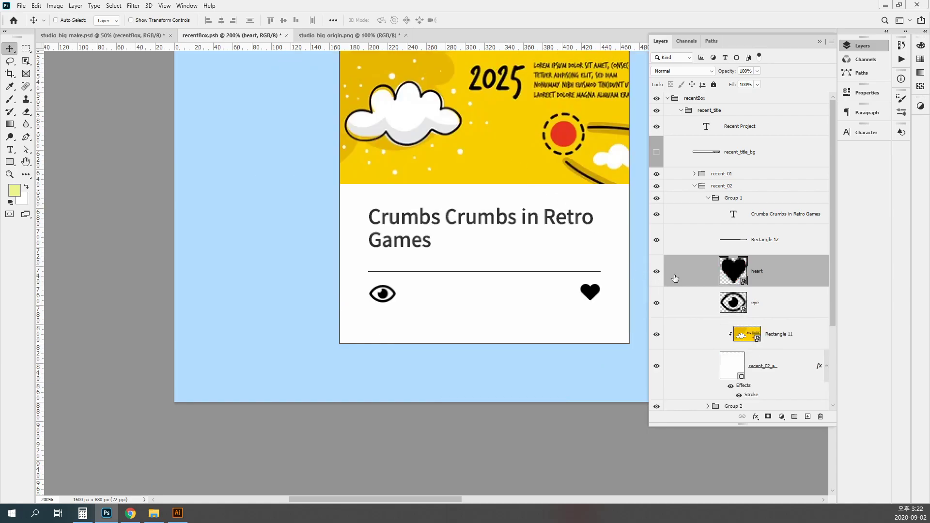
Open the card's small heart smart object in Illustrator and fill the heart with red ff0000.
{"action": "double_click", "coordinate": [735, 271]}
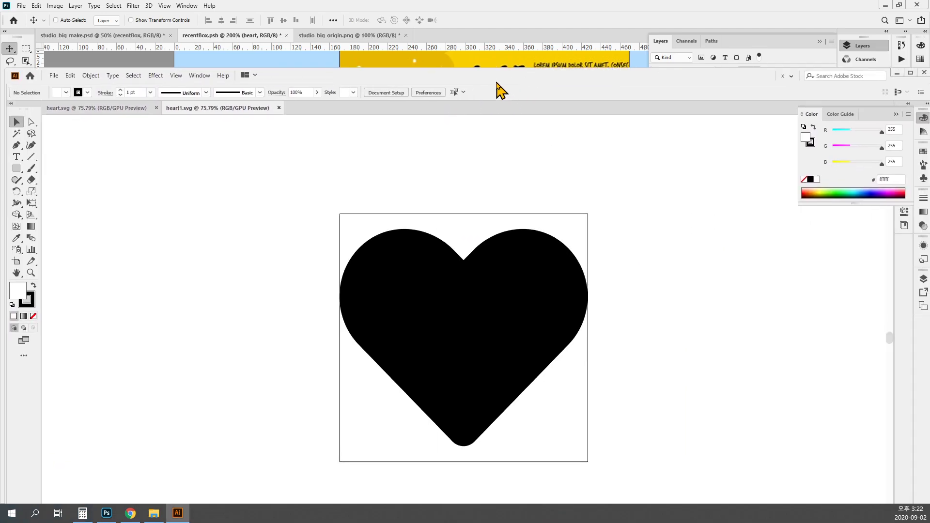
{"action": "left_click", "coordinate": [513, 243]}
{"action": "left_click_drag", "start_coordinate": [859, 128], "coordinate": [882, 130]}
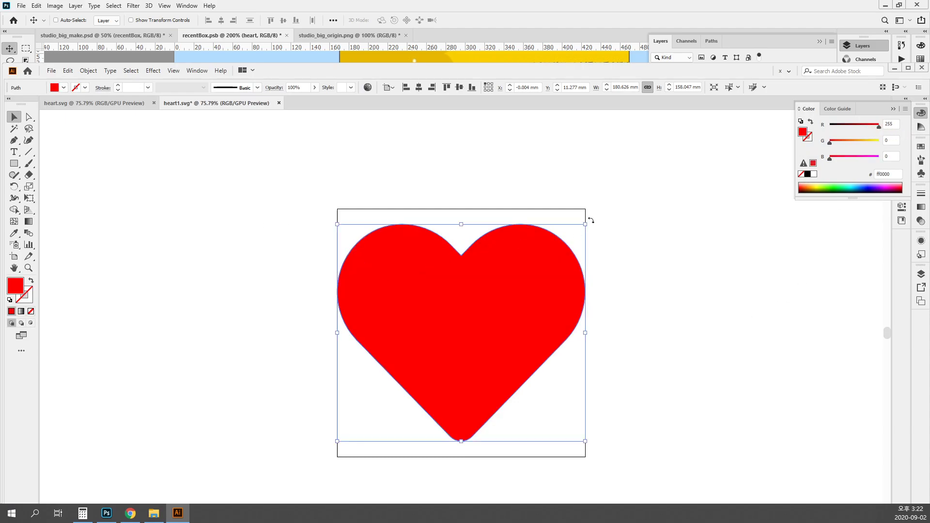
Add a smaller white copy centered inside the red heart, save the artwork, and view the outlined heart on the Photoshop card.
{"action": "left_click_drag", "start_coordinate": [587, 223], "coordinate": [558, 249]}
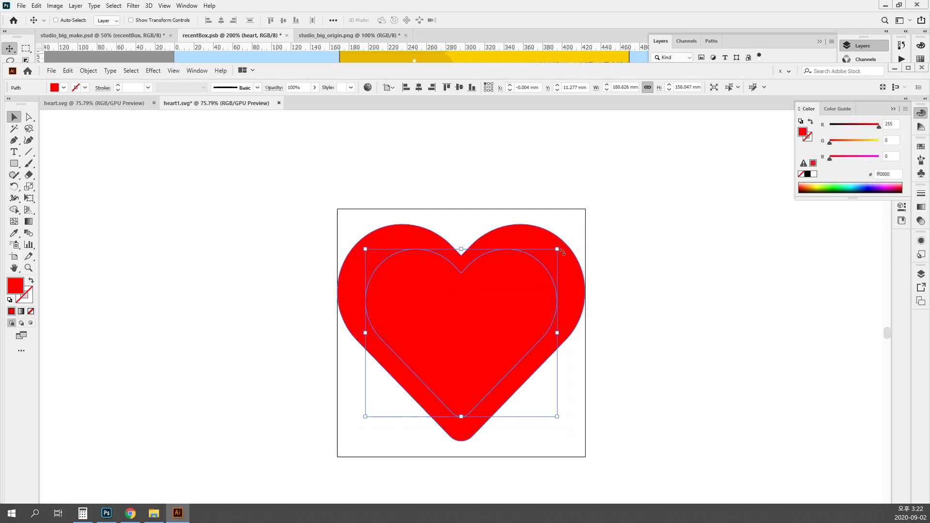
{"action": "key", "text": "i"}
{"action": "left_click", "coordinate": [674, 244]}
{"action": "key", "text": "v"}
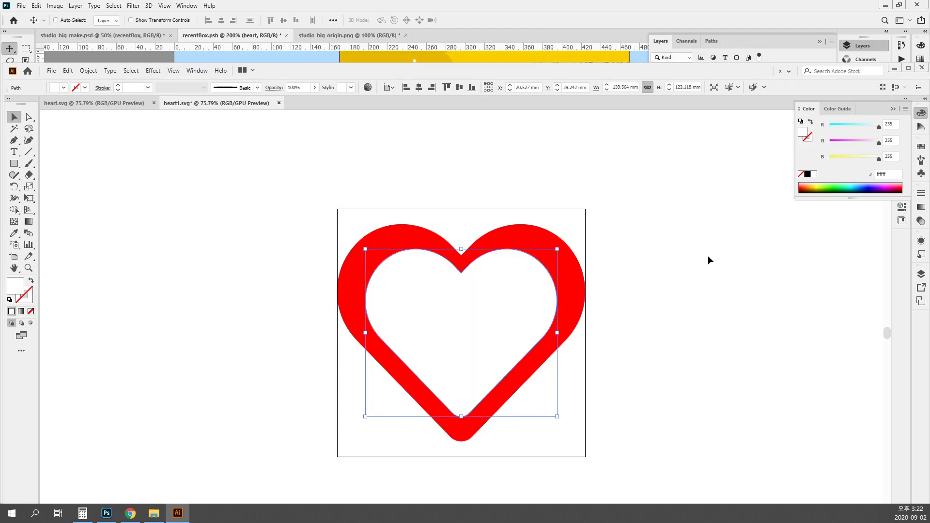
{"action": "left_click", "coordinate": [709, 257]}
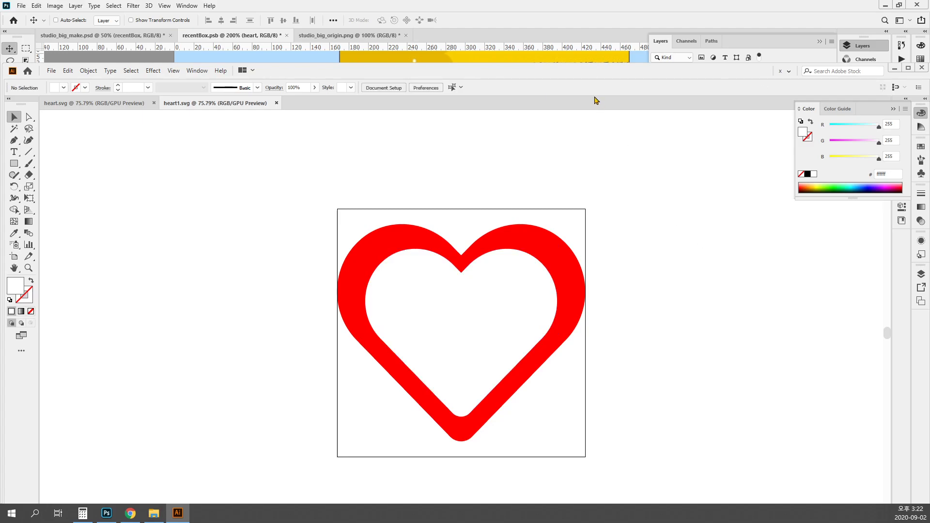
{"action": "left_click_drag", "start_coordinate": [605, 77], "coordinate": [640, 364]}
{"action": "left_click", "coordinate": [692, 19]}
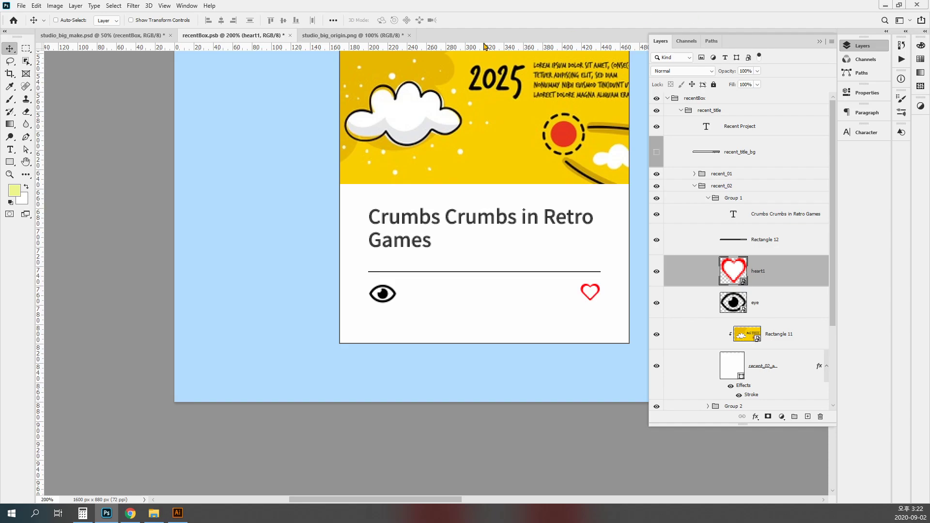
Return to heart1.svg in Illustrator and delete the white heart inside the red one.
{"action": "left_click", "coordinate": [178, 515]}
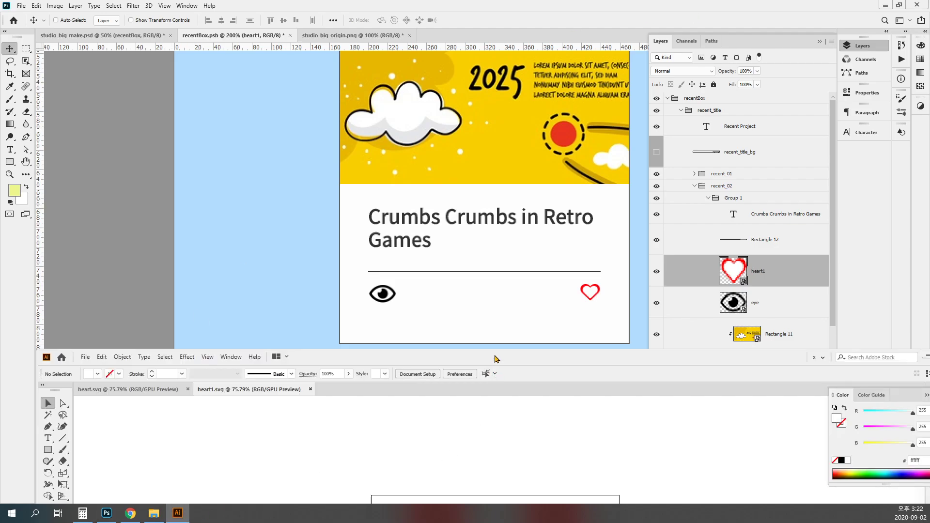
{"action": "left_click_drag", "start_coordinate": [495, 358], "coordinate": [452, 96]}
{"action": "left_click", "coordinate": [467, 307]}
{"action": "key", "text": "Delete"}
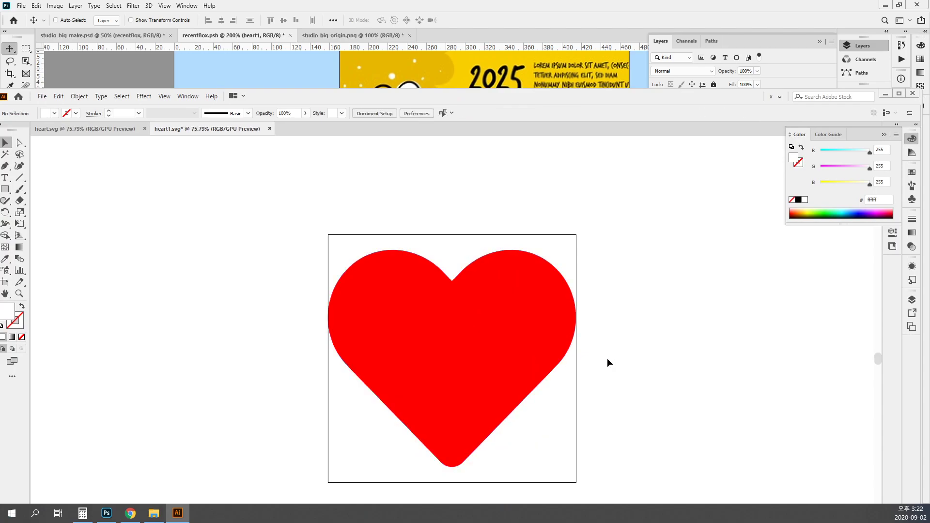
Save heart1.svg as a solid red heart, close the open heart files, and return to Photoshop.
{"action": "key", "text": "ctrl+s"}
{"action": "left_click", "coordinate": [144, 129]}
{"action": "left_click", "coordinate": [410, 5]}
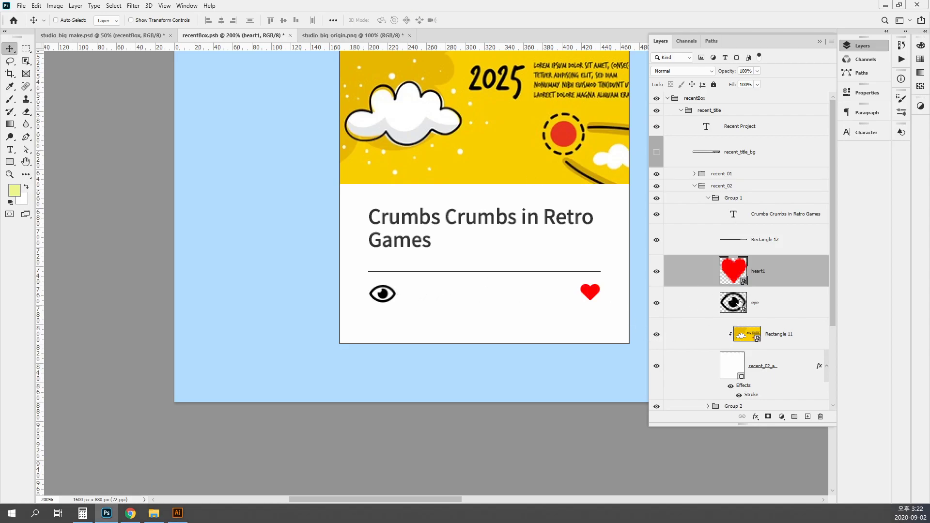
Open the card's eye smart object in Illustrator and set the eye's fill color to 777777.
{"action": "double_click", "coordinate": [740, 303]}
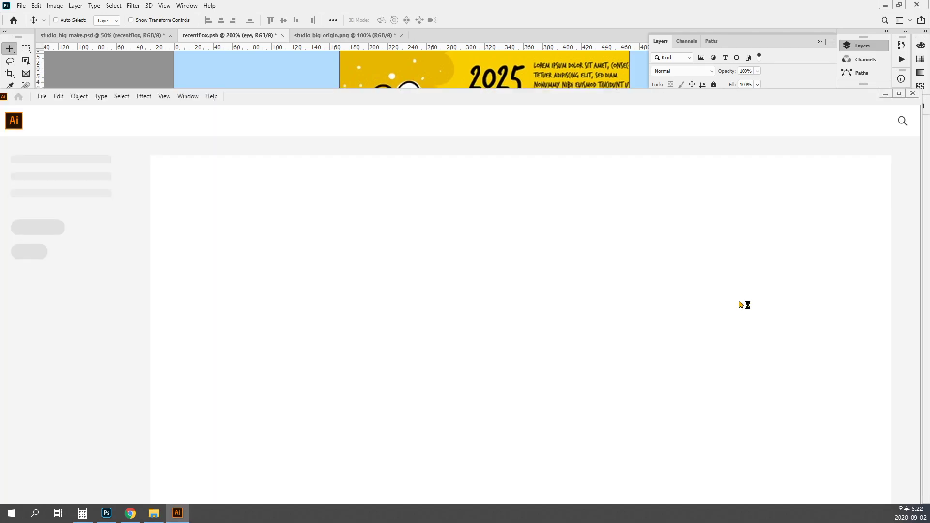
{"action": "left_click", "coordinate": [598, 333]}
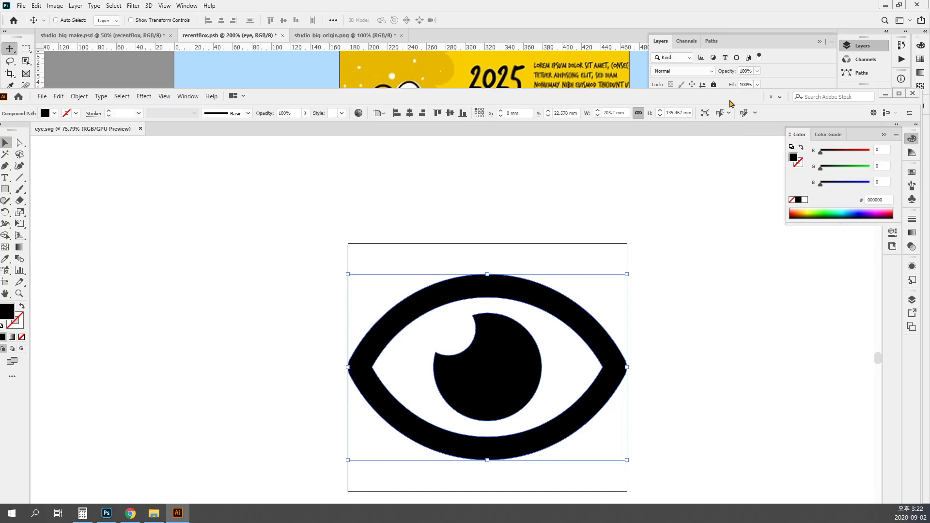
{"action": "left_click_drag", "start_coordinate": [732, 104], "coordinate": [586, 101]}
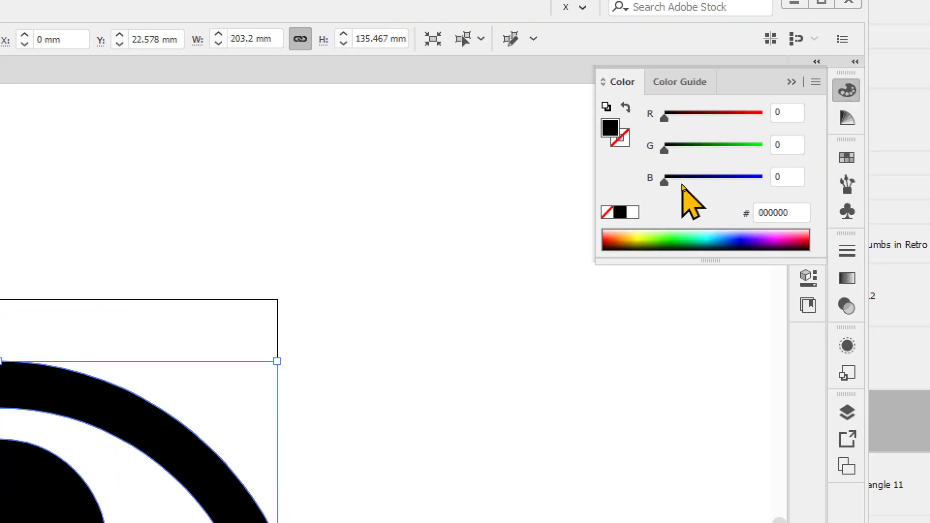
{"action": "left_click", "coordinate": [804, 213]}
{"action": "left_click_drag", "start_coordinate": [805, 212], "coordinate": [716, 208]}
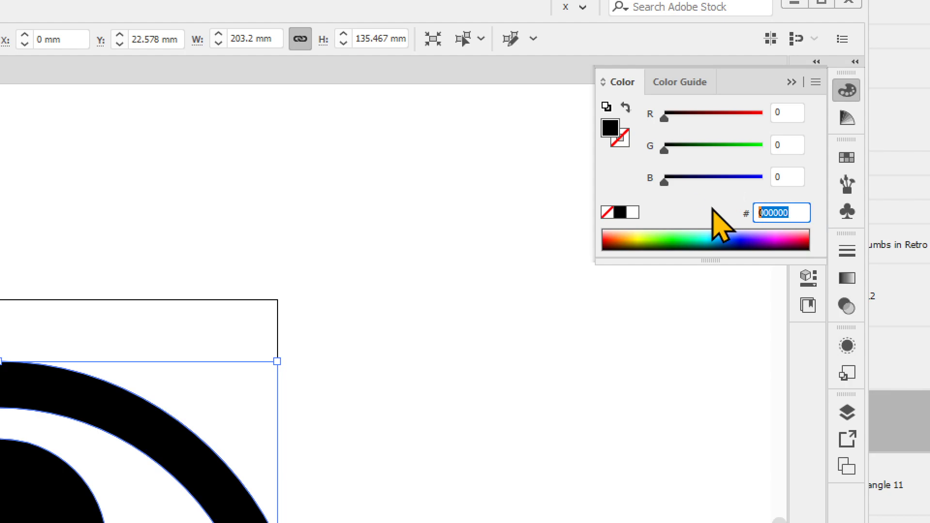
{"action": "type", "text": "777777"}
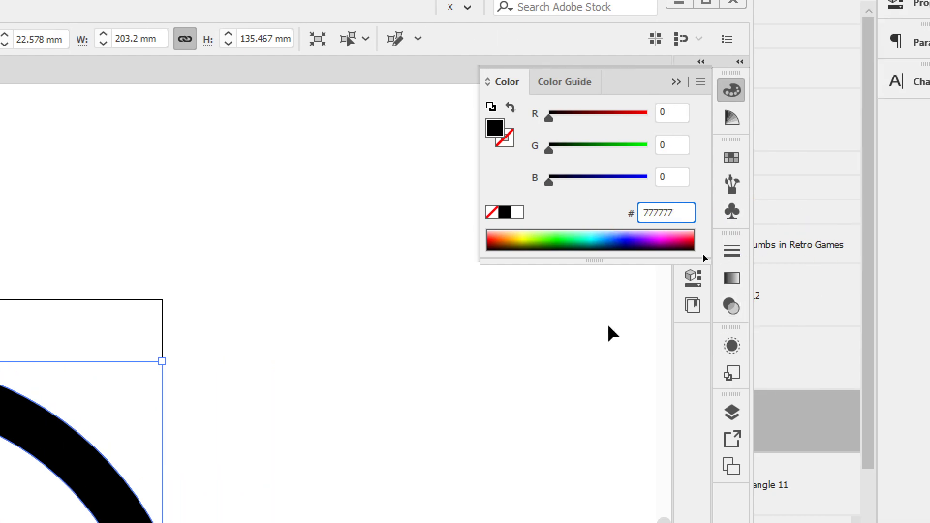
{"action": "key", "text": "Return"}
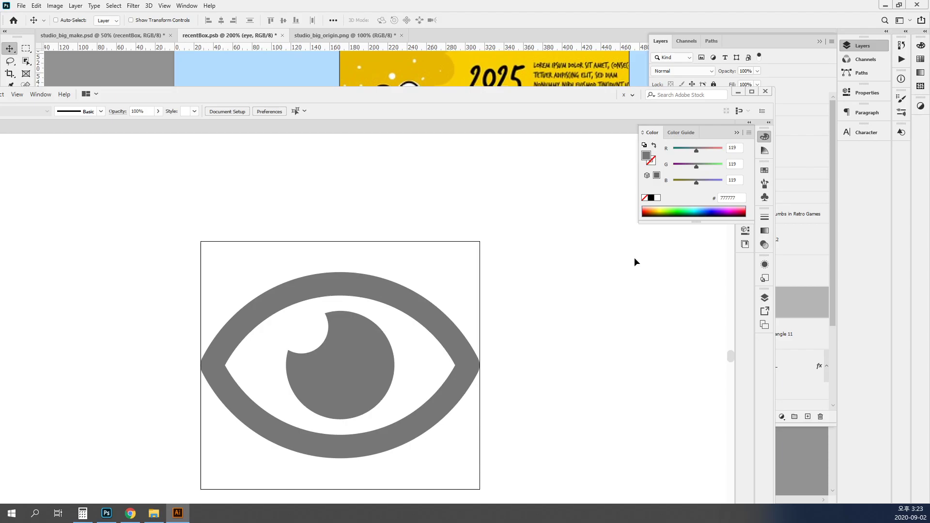
Close eye.svg in Illustrator after viewing the card, return to Photoshop, and save recentBox.psb.
{"action": "left_click", "coordinate": [516, 5]}
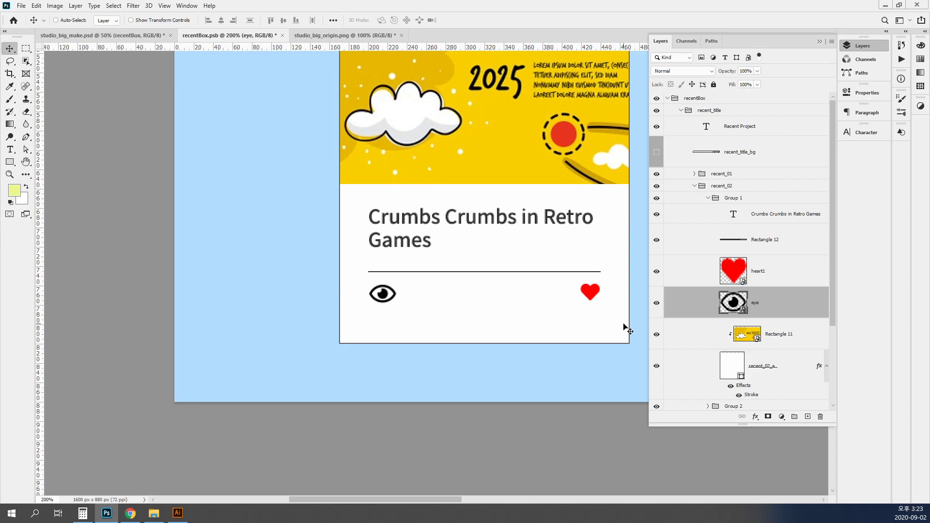
{"action": "key", "text": "alt+Tab"}
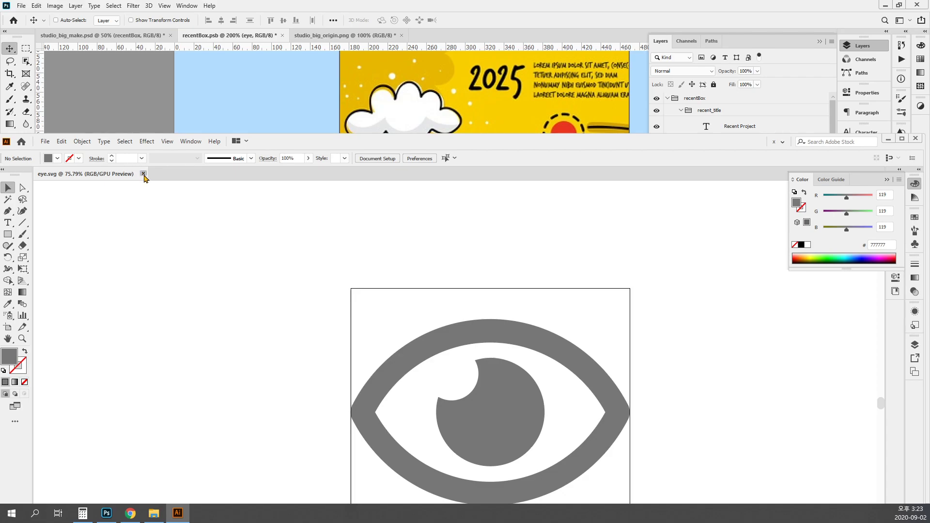
{"action": "left_click", "coordinate": [144, 174]}
{"action": "key", "text": "alt+Tab"}
{"action": "key", "text": "ctrl+s"}
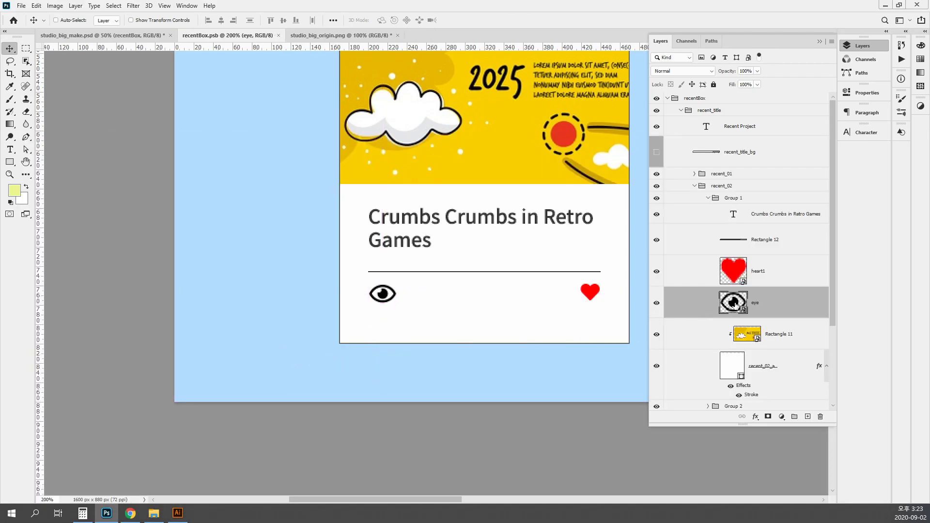
Reopen the card's eye smart object in Illustrator and set the black eye's fill color to 777777 again.
{"action": "double_click", "coordinate": [734, 303]}
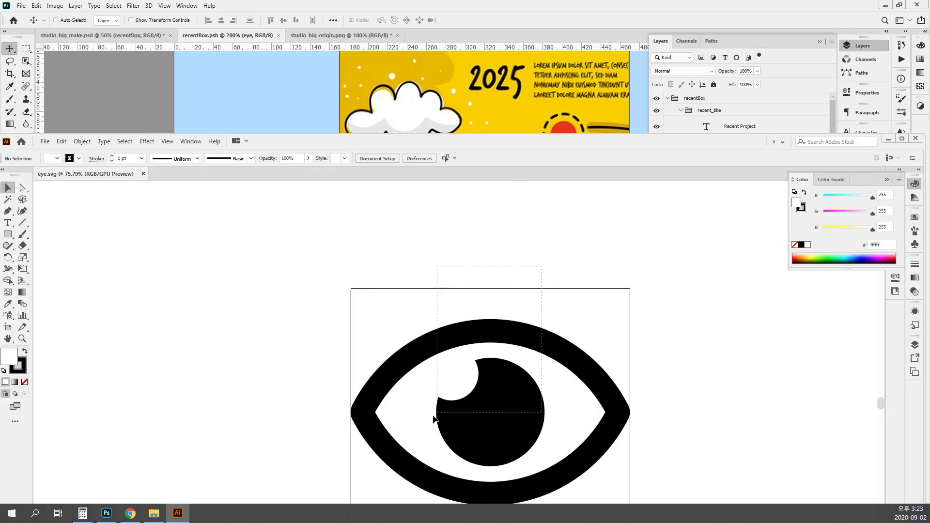
{"action": "left_click_drag", "start_coordinate": [435, 417], "coordinate": [438, 413]}
{"action": "left_click", "coordinate": [887, 244]}
{"action": "type", "text": "777777"}
{"action": "key", "text": "Return"}
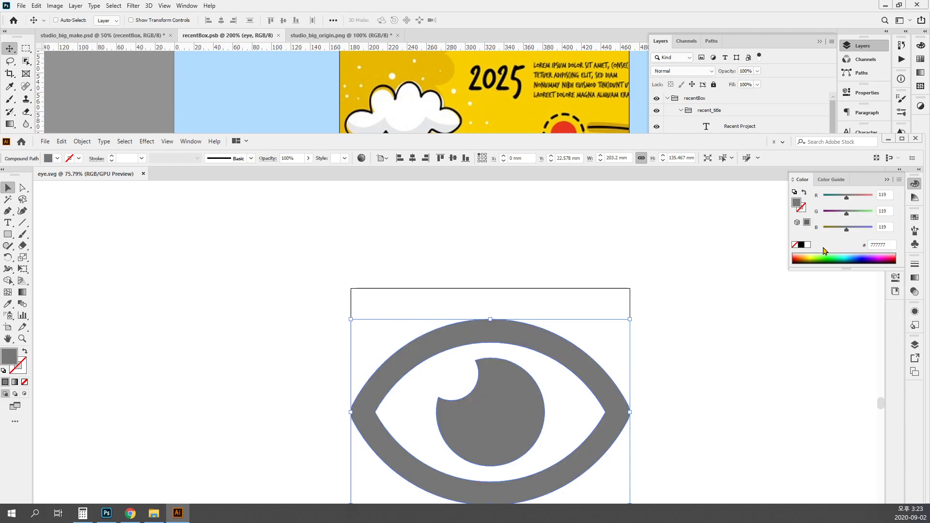
{"action": "left_click", "coordinate": [594, 271]}
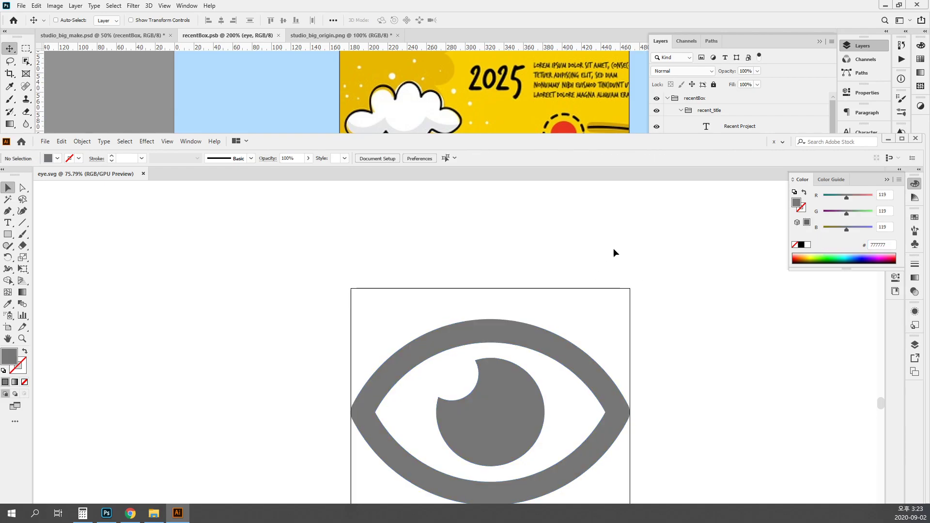
Compare the gray eye.svg artwork in Illustrator with the eye icon on the Photoshop card.
{"action": "left_click", "coordinate": [558, 4]}
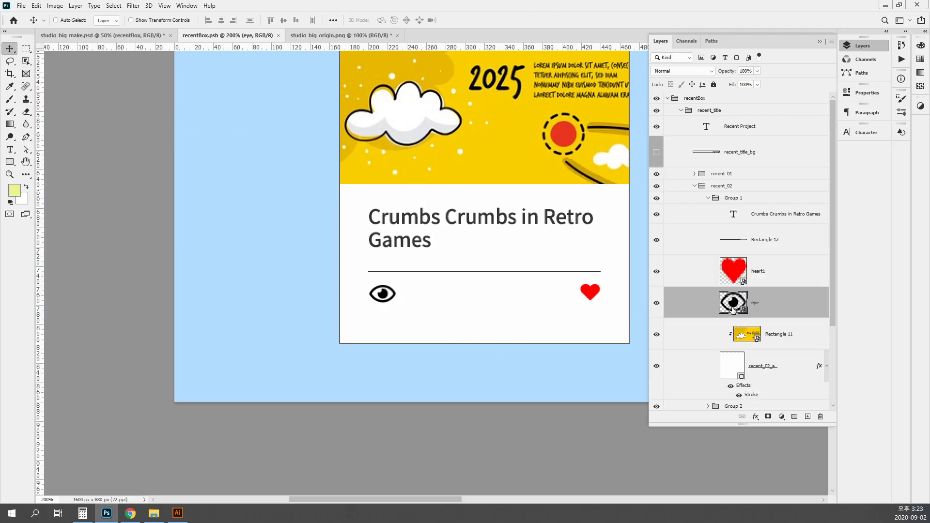
{"action": "key", "text": "alt+Tab"}
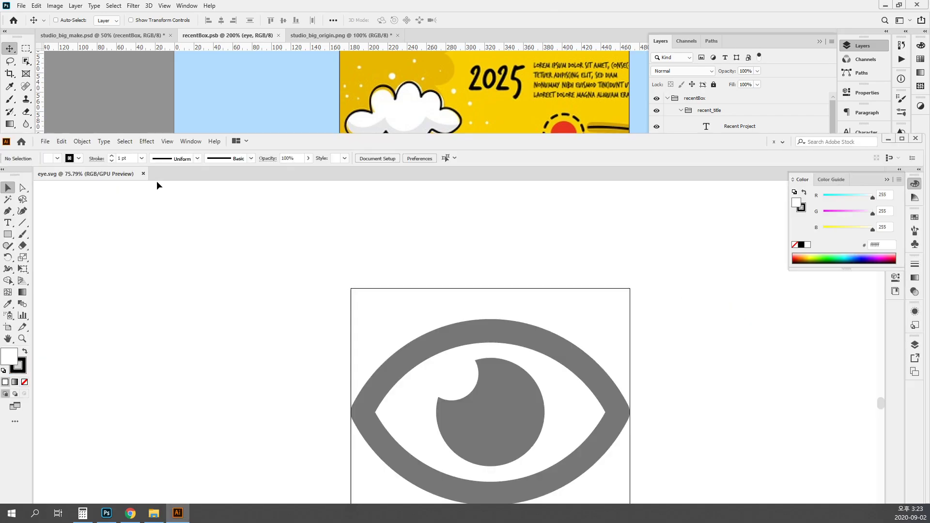
{"action": "left_click_drag", "start_coordinate": [402, 141], "coordinate": [106, 94]}
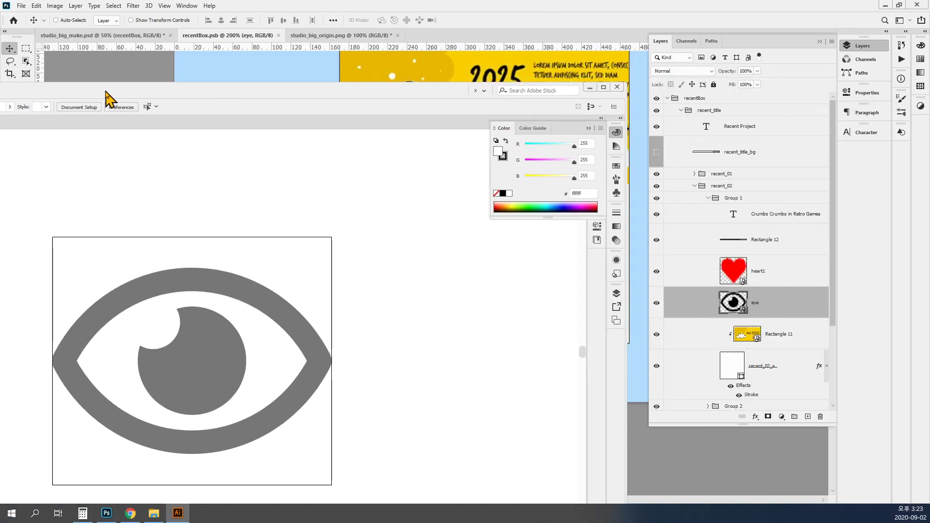
{"action": "left_click", "coordinate": [469, 28]}
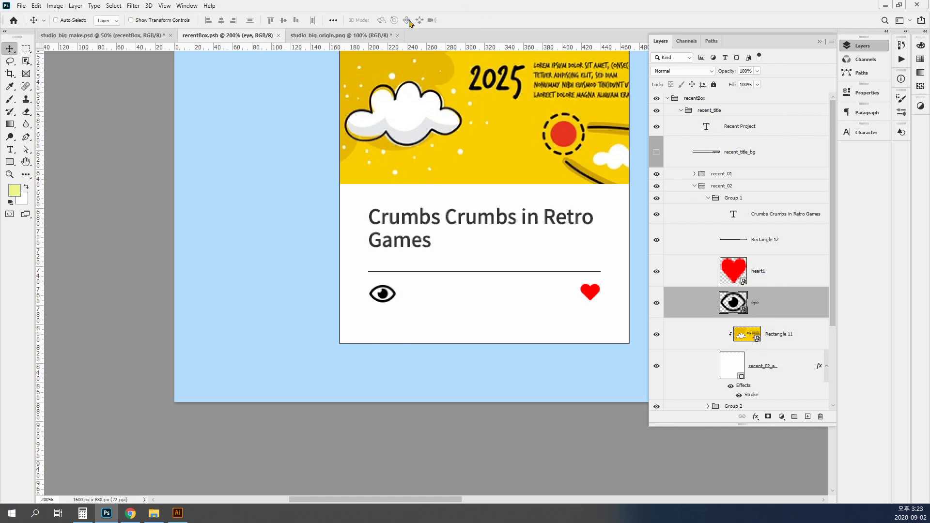
Examine the eye icons in studio_big_origin.png and, enlarged, on the card in studio_big_make.psd, and return to recentBox.psb.
{"action": "left_click", "coordinate": [368, 35]}
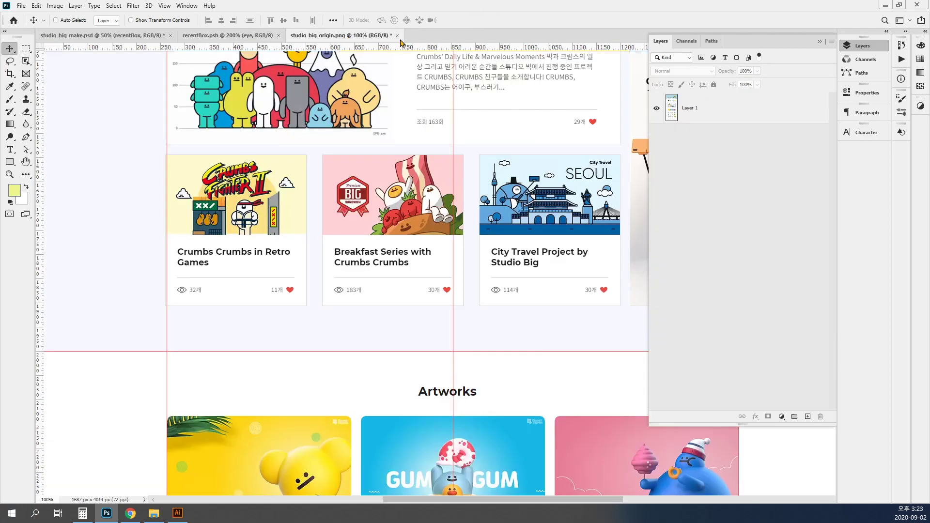
{"action": "left_click", "coordinate": [111, 35]}
{"action": "left_click", "coordinate": [289, 234]}
{"action": "left_click_drag", "start_coordinate": [385, 484], "coordinate": [392, 242]}
{"action": "left_click", "coordinate": [368, 227], "text": "ctrl"}
{"action": "left_click", "coordinate": [363, 209], "text": "ctrl"}
{"action": "left_click", "coordinate": [362, 196], "text": "ctrl"}
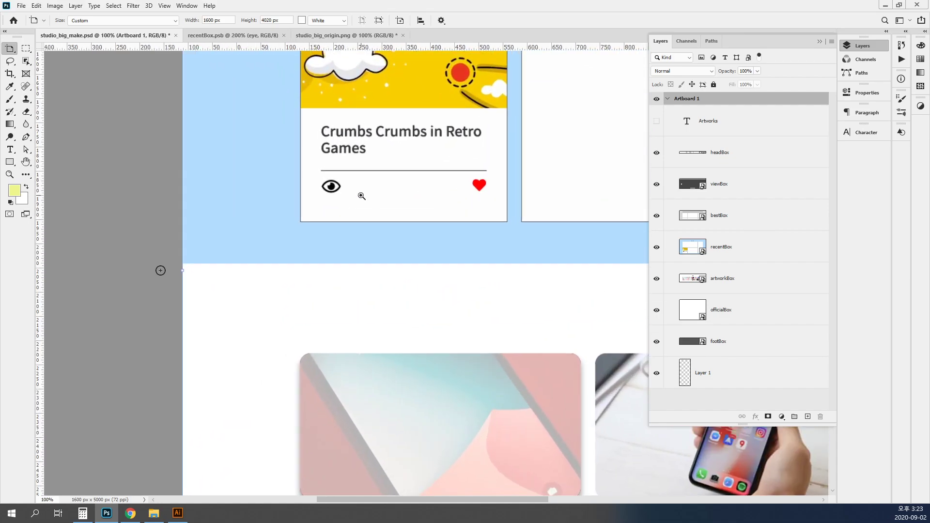
{"action": "left_click", "coordinate": [361, 196], "text": "ctrl"}
{"action": "left_click", "coordinate": [353, 199], "text": "ctrl"}
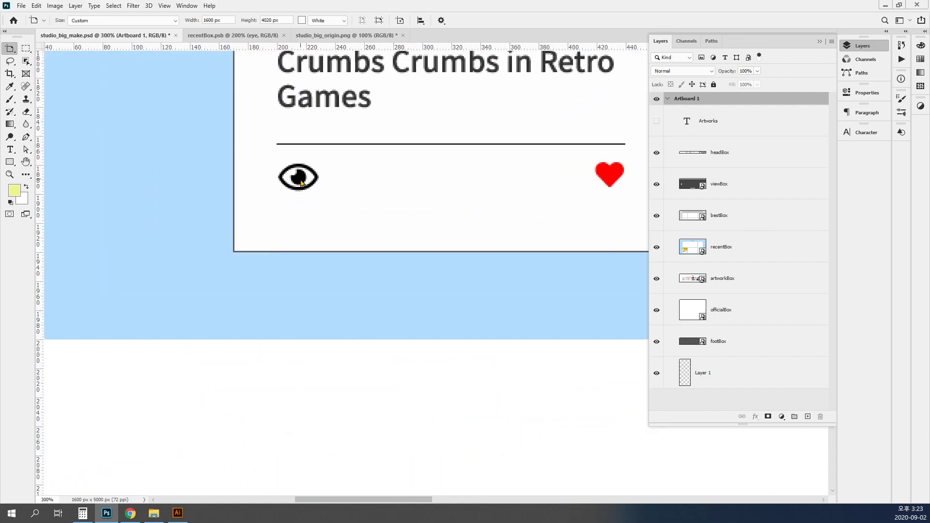
{"action": "left_click", "coordinate": [226, 36]}
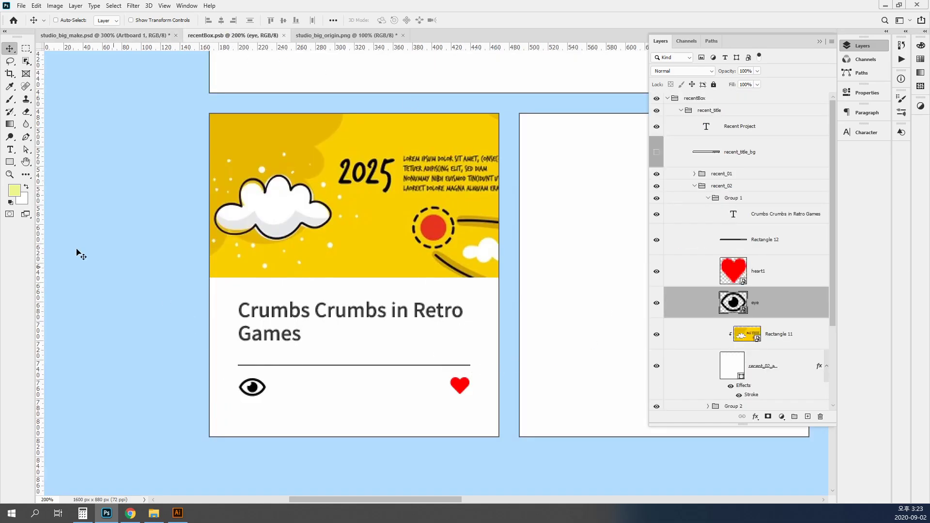
Place a fresh eye.svg from the Font Awesome svgs/regular folder into recentBox.psb.
{"action": "left_click", "coordinate": [178, 513]}
{"action": "left_click", "coordinate": [617, 88]}
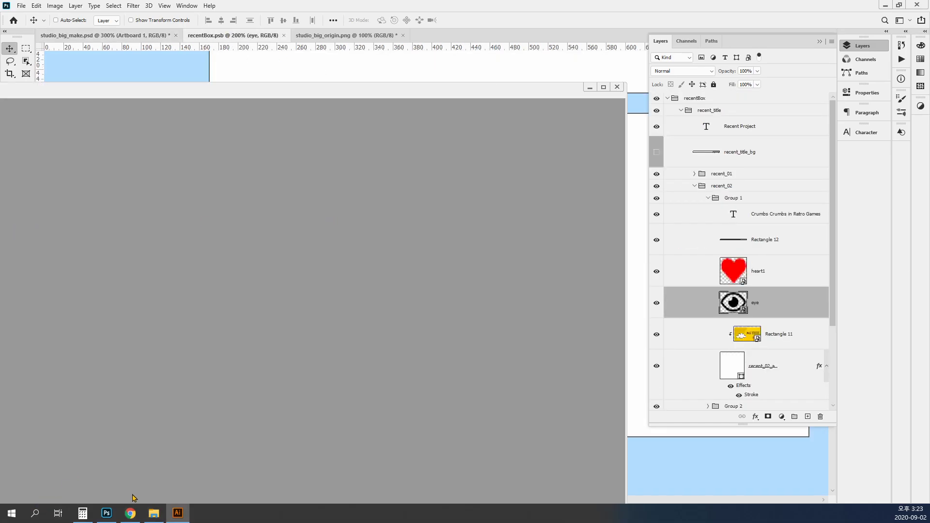
{"action": "left_click", "coordinate": [154, 513]}
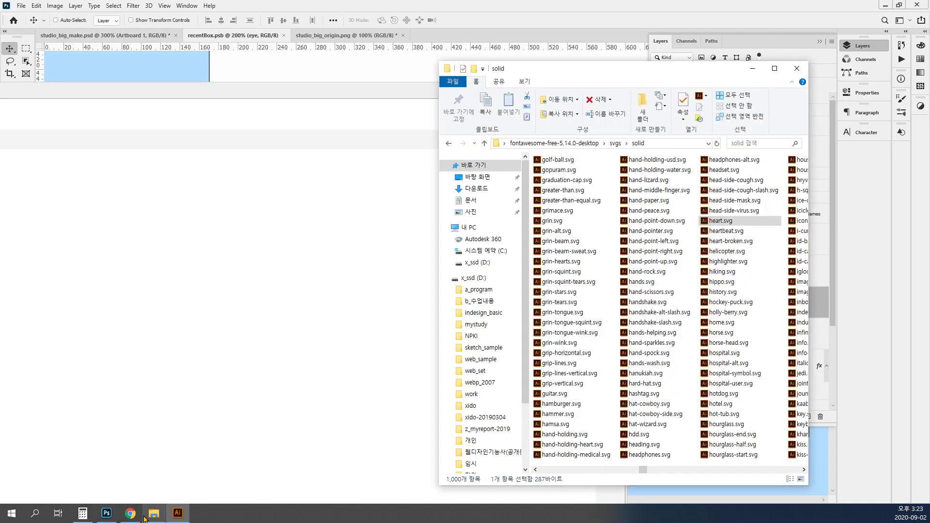
{"action": "left_click", "coordinate": [615, 146]}
{"action": "double_click", "coordinate": [557, 169]}
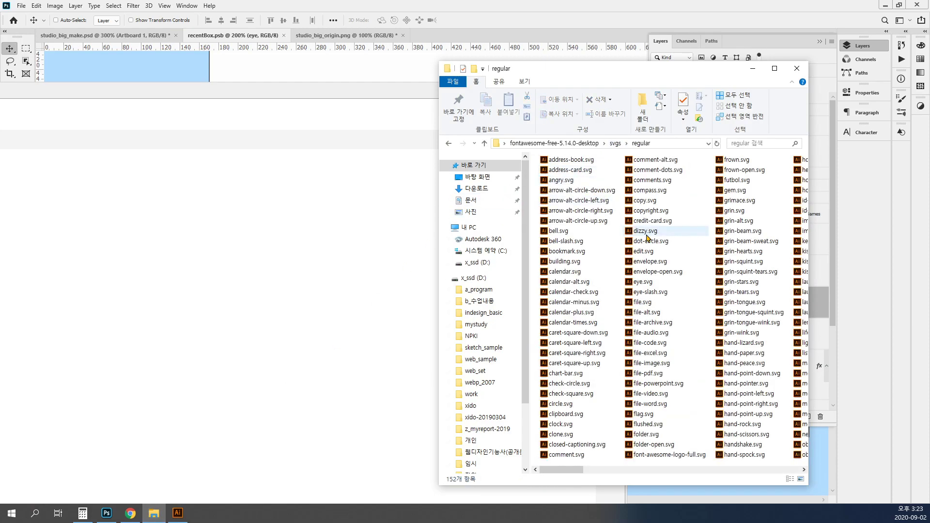
{"action": "left_click", "coordinate": [645, 251]}
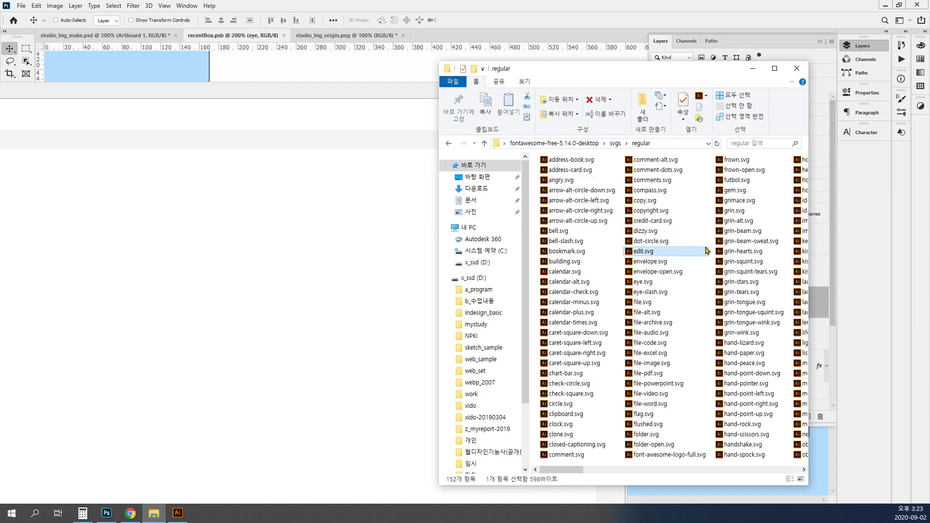
{"action": "left_click", "coordinate": [642, 283]}
{"action": "left_click_drag", "start_coordinate": [643, 283], "coordinate": [401, 71]}
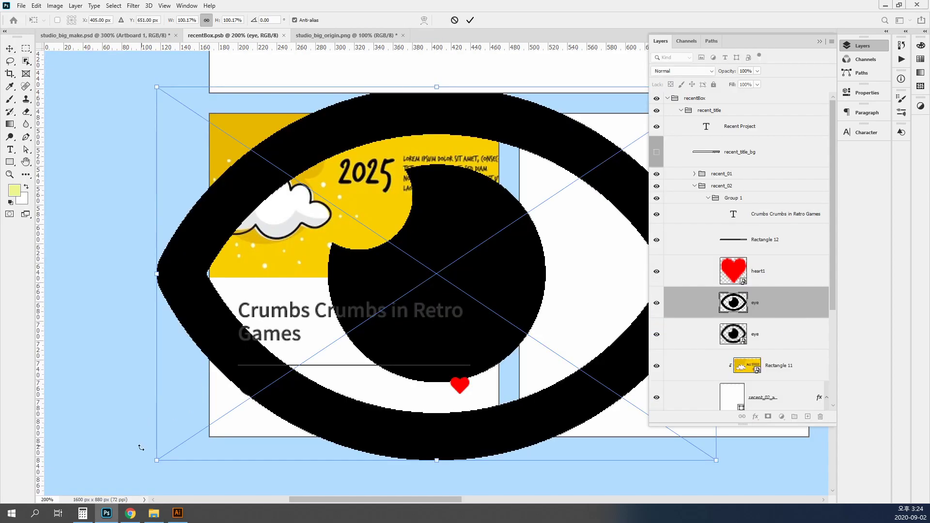
{"action": "left_click_drag", "start_coordinate": [157, 460], "coordinate": [527, 226]}
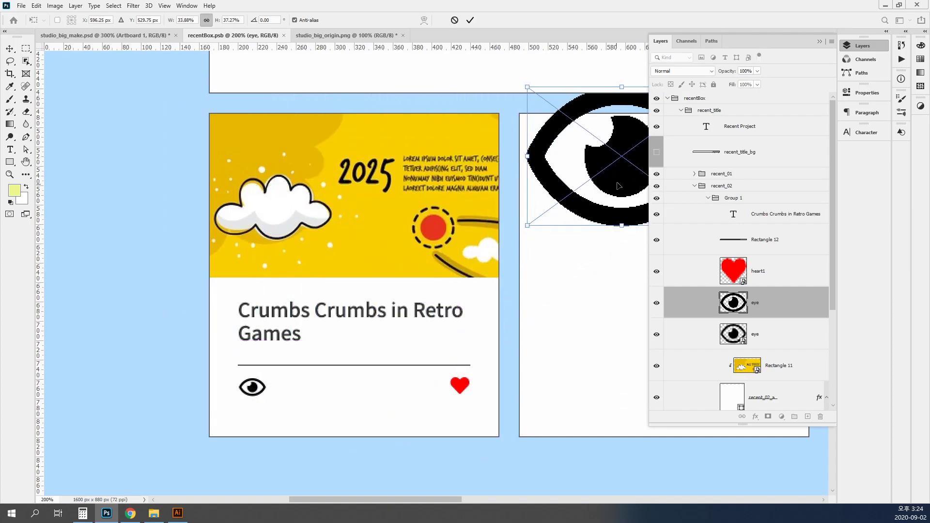
{"action": "left_click_drag", "start_coordinate": [615, 189], "coordinate": [307, 310]}
{"action": "key", "text": "ctrl+z"}
{"action": "key", "text": "ctrl+z"}
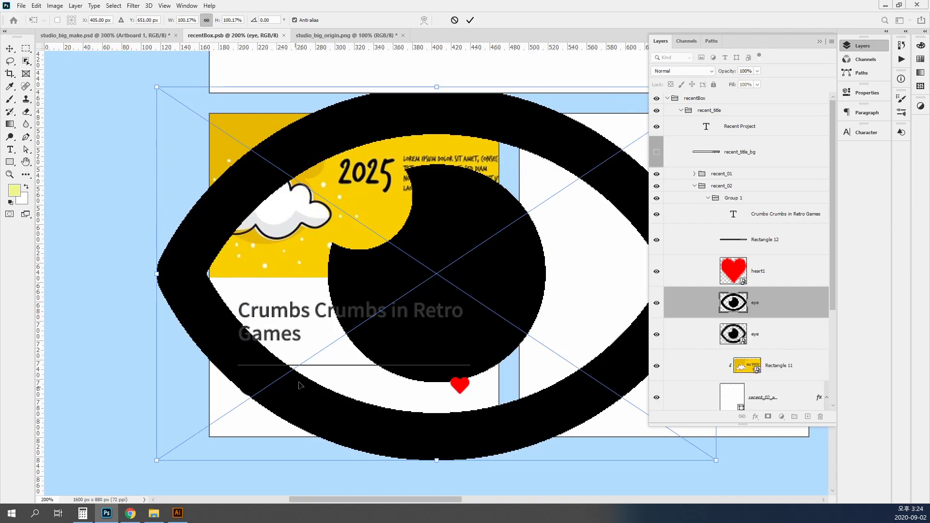
Scale the placed eye to 4.56% over the old eye icon below the divider line, and delete the old eye layer.
{"action": "left_click_drag", "start_coordinate": [157, 88], "coordinate": [264, 395]}
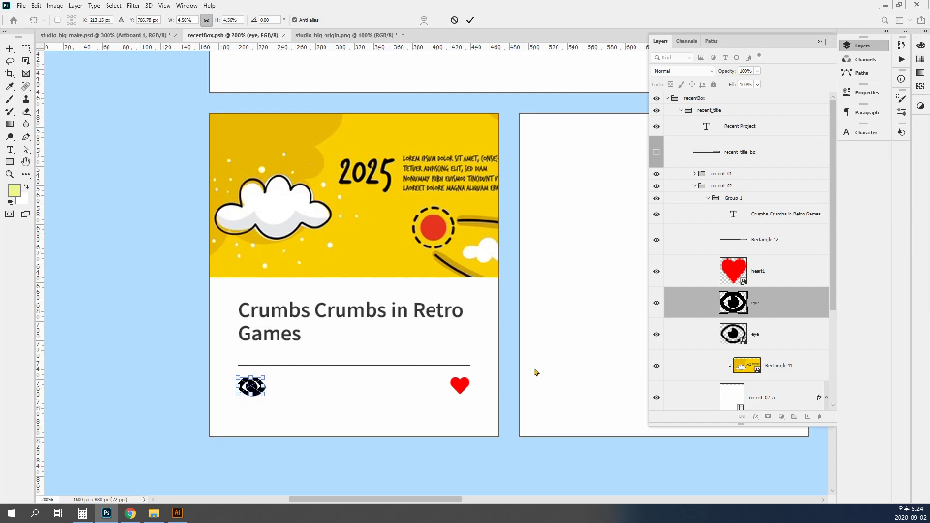
{"action": "key", "text": "Return"}
{"action": "left_click", "coordinate": [779, 342]}
{"action": "key", "text": "Delete"}
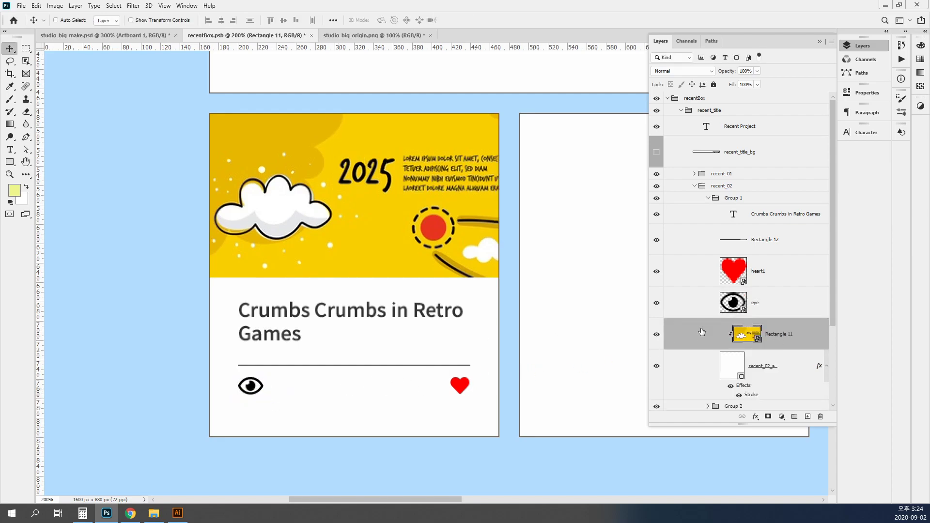
Nudge the new eye icon two pixels to the right.
{"action": "left_click", "coordinate": [709, 310]}
{"action": "key", "text": "Right"}
{"action": "key", "text": "Right"}
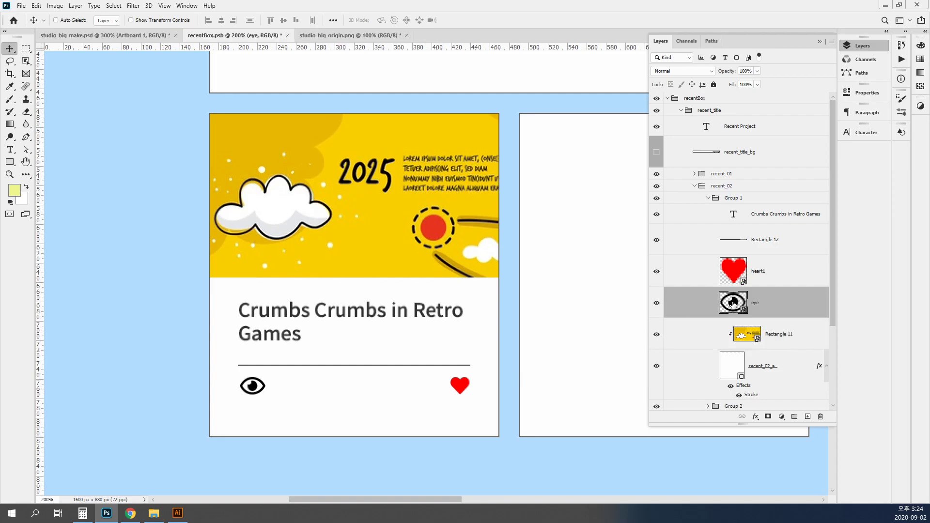
Open the newly placed eye smart object in Illustrator and set its fill color to 777777.
{"action": "double_click", "coordinate": [733, 303]}
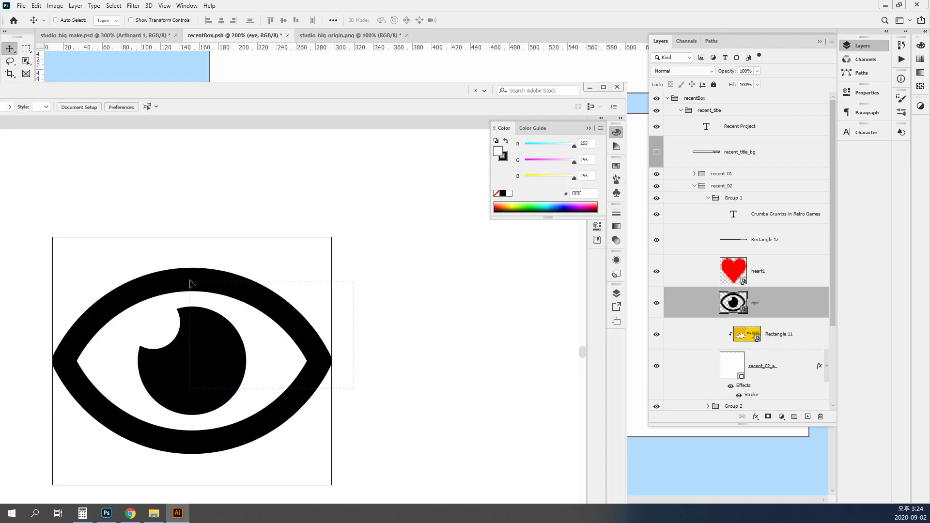
{"action": "left_click", "coordinate": [192, 284]}
{"action": "left_click", "coordinate": [588, 193]}
{"action": "type", "text": "77"}
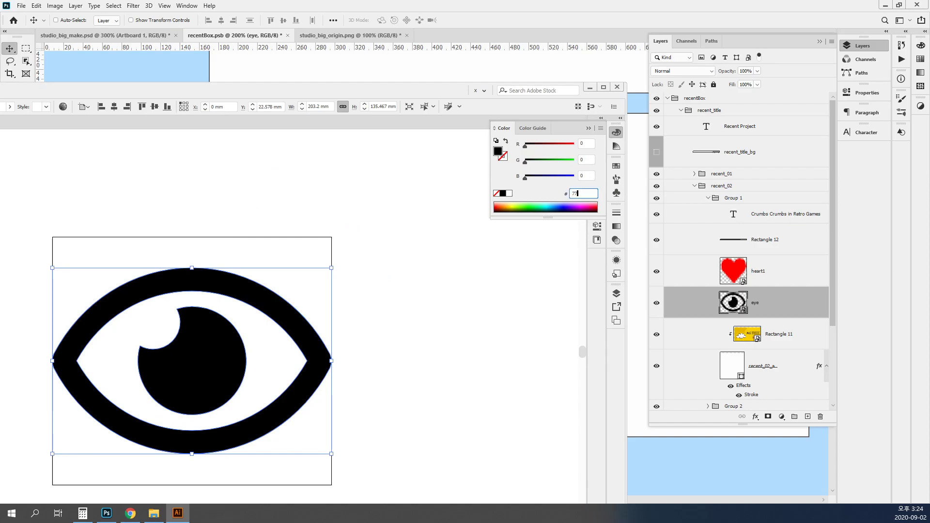
{"action": "type", "text": "7777"}
{"action": "key", "text": "Return"}
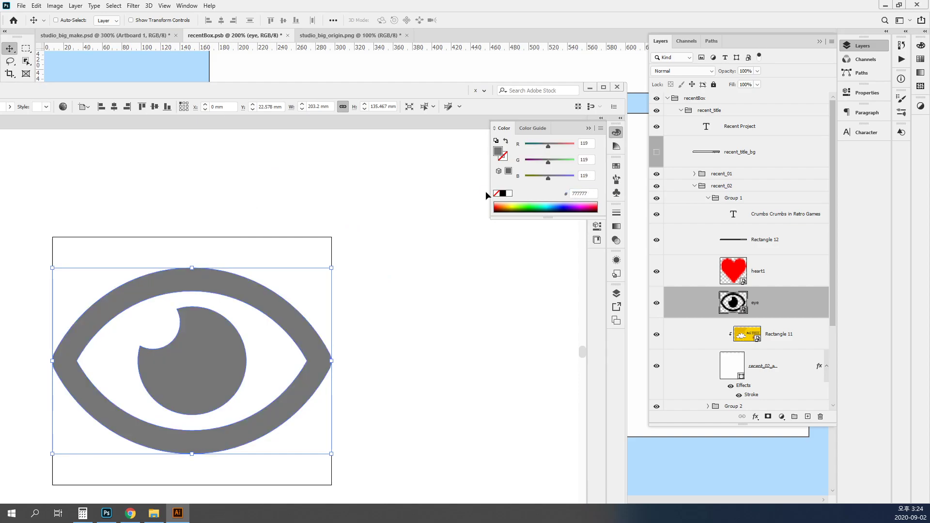
{"action": "left_click", "coordinate": [346, 215]}
Check the new eye on the card, close its Illustrator file, and save recentBox.psb in Photoshop.
{"action": "left_click", "coordinate": [285, 7]}
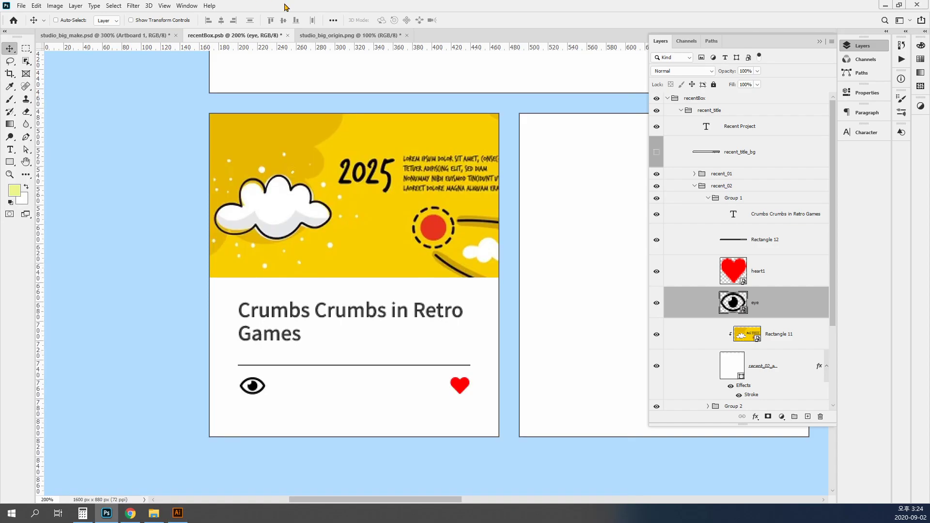
{"action": "key", "text": "alt+Tab"}
{"action": "key", "text": "ctrl+w"}
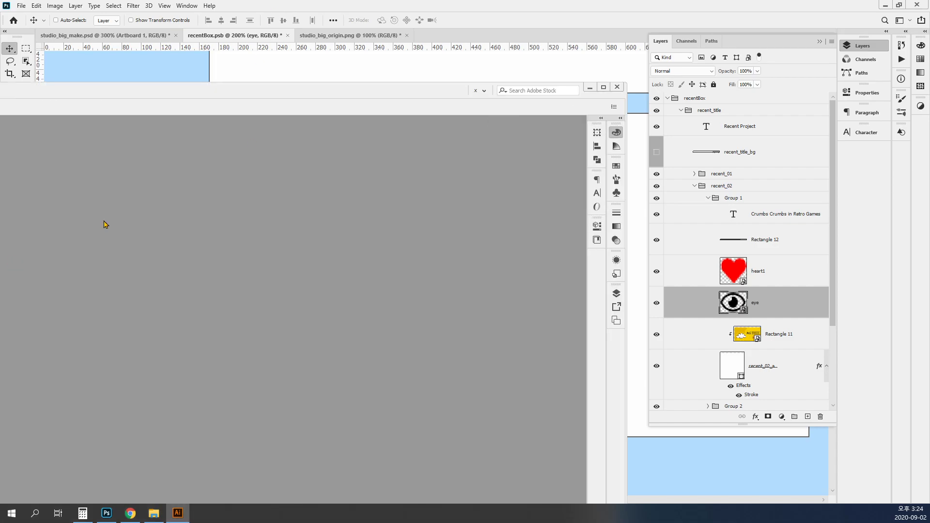
{"action": "key", "text": "alt+Tab"}
{"action": "key", "text": "ctrl+s"}
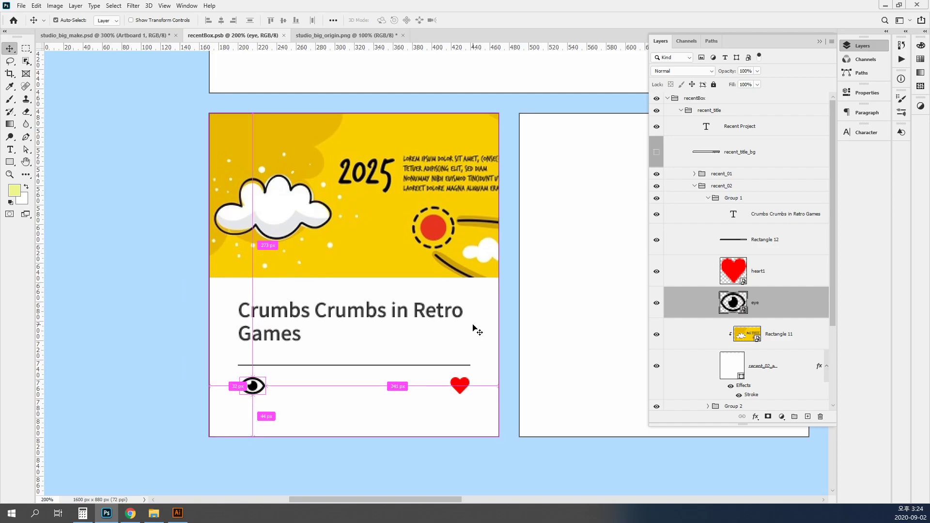
Close Illustrator and recentBox.psb, and reopen the recentBox smart object from studio_big_make.psd.
{"action": "key", "text": "ctrl+minus"}
{"action": "key", "text": "ctrl+minus"}
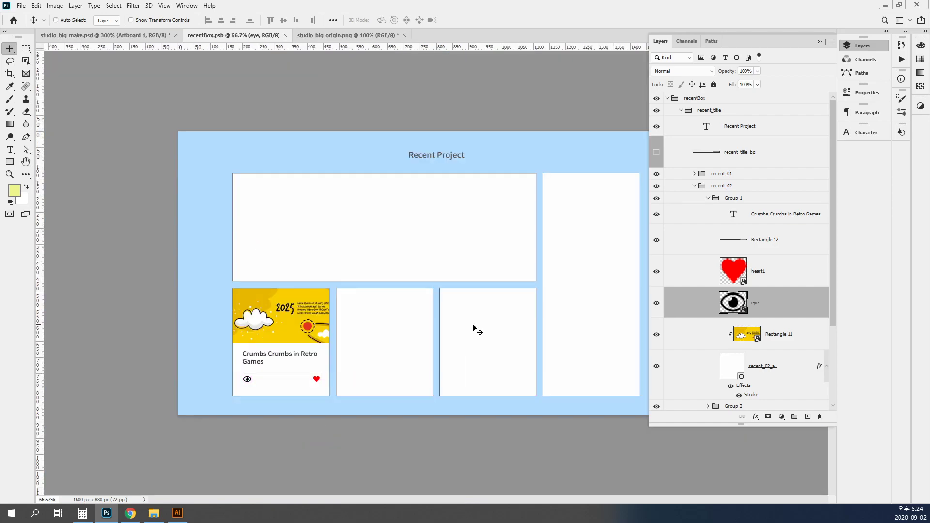
{"action": "scroll", "coordinate": [761, 307], "scroll_direction": "down", "scroll_amount": 5}
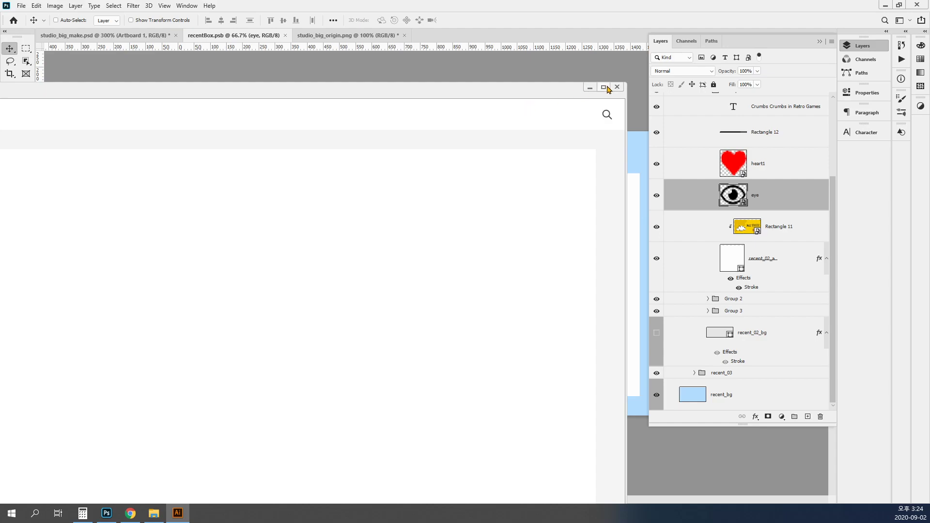
{"action": "left_click", "coordinate": [614, 89]}
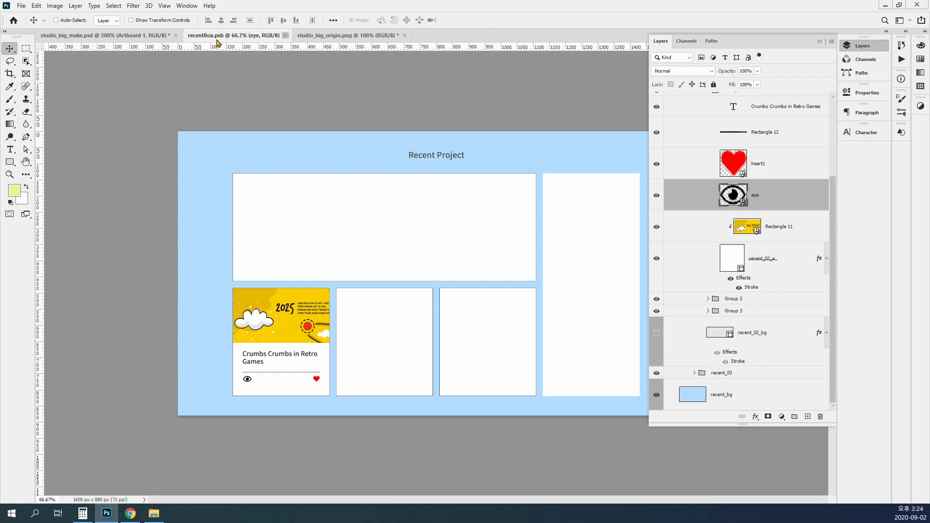
{"action": "left_click", "coordinate": [285, 36]}
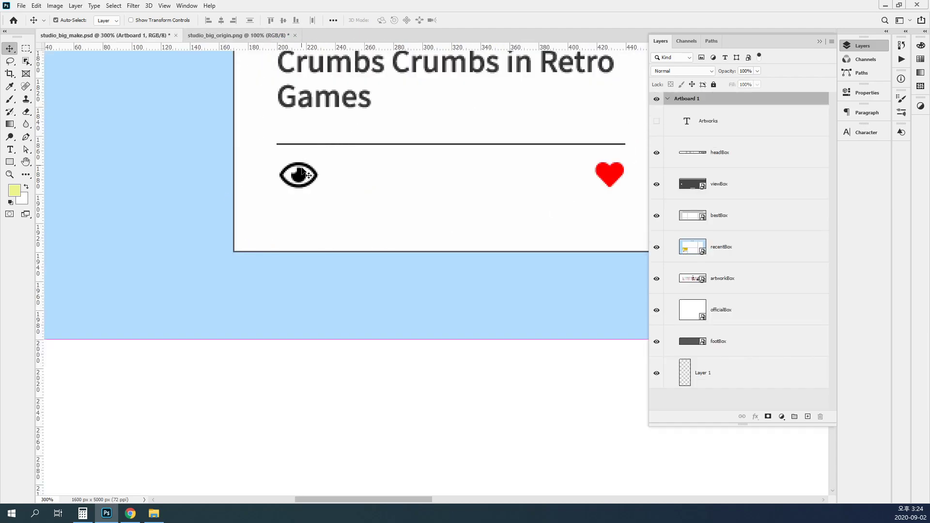
{"action": "left_click", "coordinate": [680, 248]}
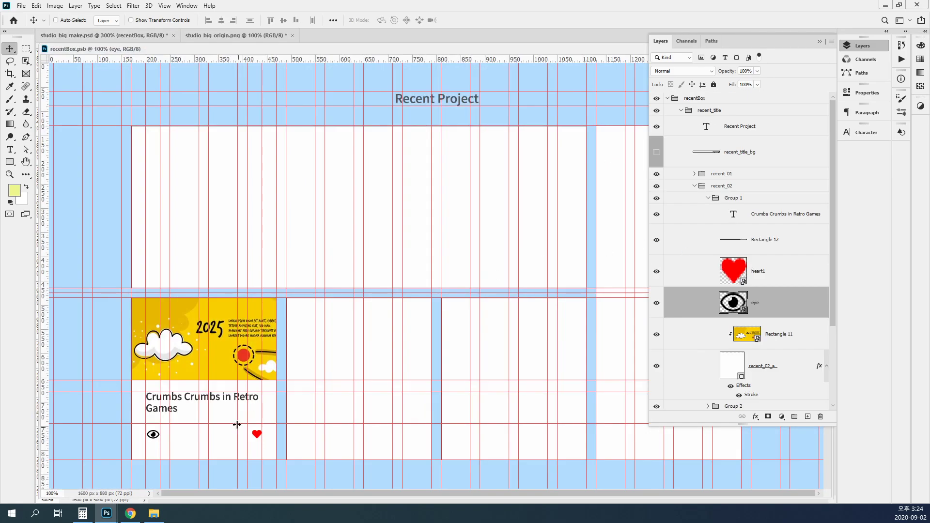
Examine the eye icon's placement on the first Recent Project card up close and against the whole section.
{"action": "left_click", "coordinate": [133, 447], "text": "ctrl"}
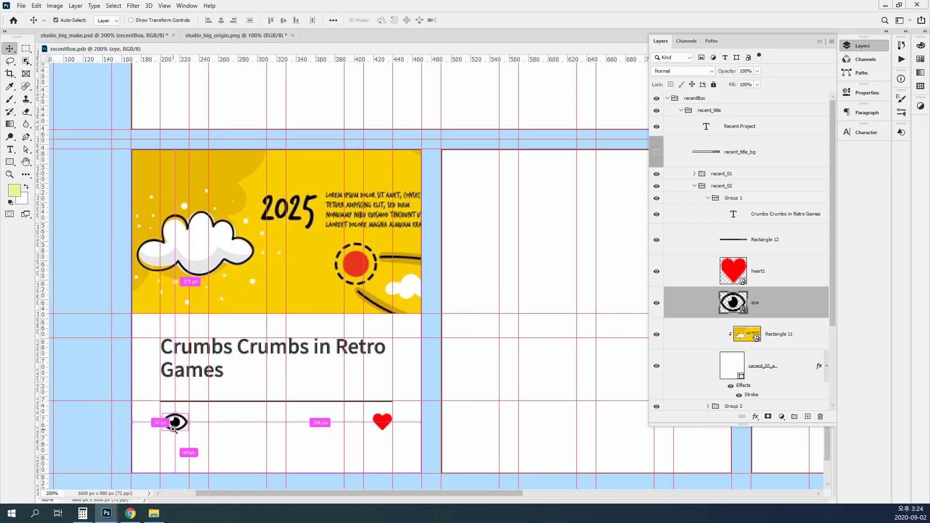
{"action": "left_click", "coordinate": [174, 428], "text": "ctrl"}
{"action": "left_click_drag", "start_coordinate": [185, 428], "coordinate": [327, 332]}
{"action": "left_click", "coordinate": [326, 331], "text": "ctrl"}
{"action": "left_click", "coordinate": [330, 334], "text": "ctrl"}
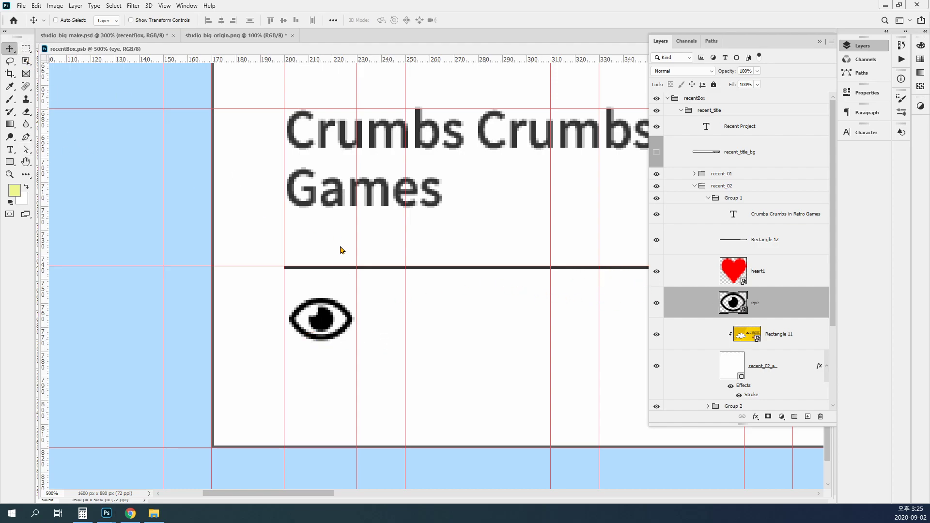
{"action": "scroll", "coordinate": [495, 323], "scroll_direction": "down", "scroll_amount": 6}
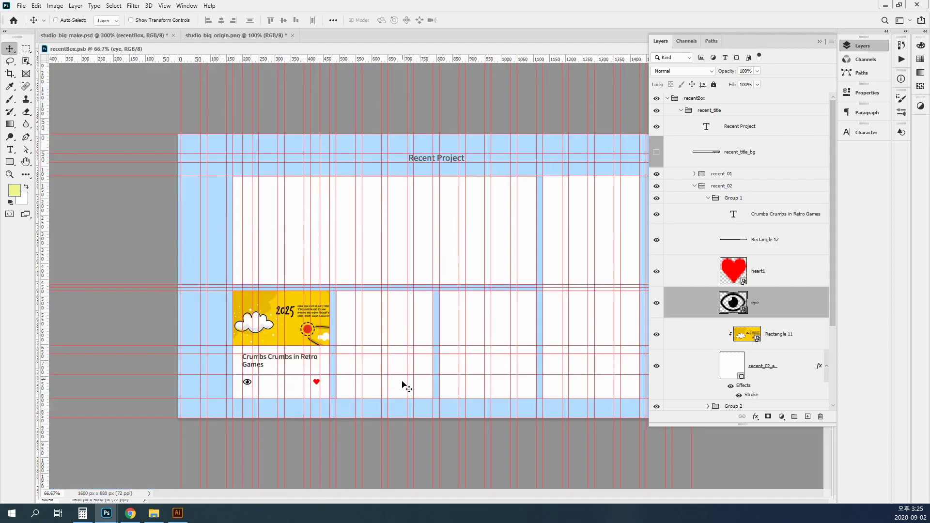
{"action": "left_click", "coordinate": [308, 375], "text": "ctrl"}
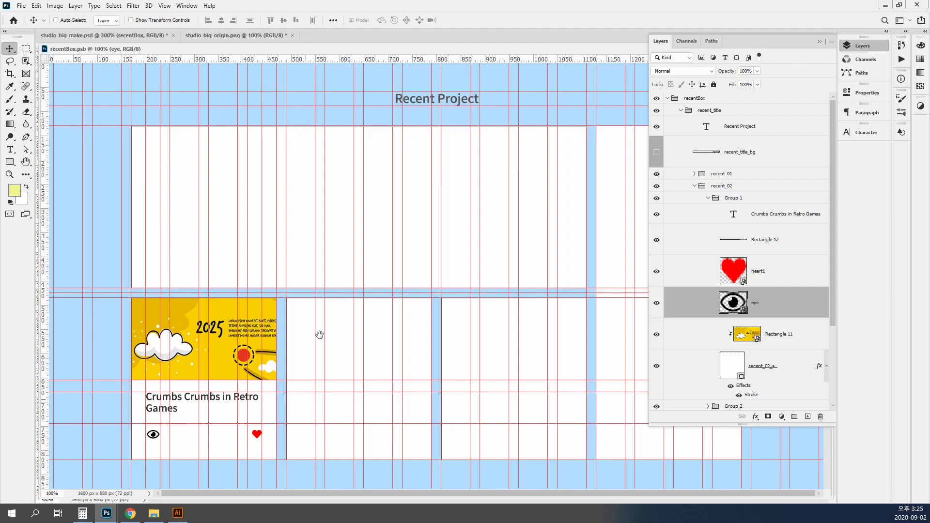
{"action": "left_click", "coordinate": [249, 409], "text": "ctrl"}
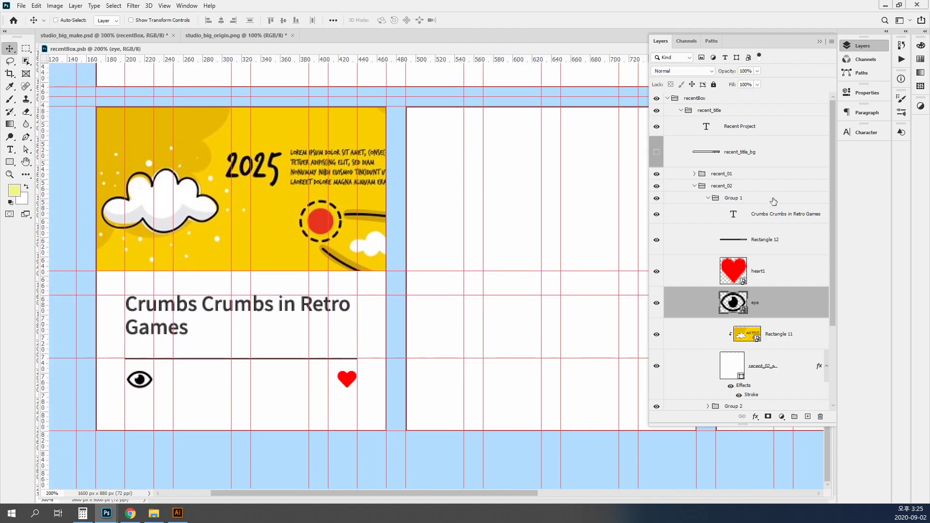
Delete the empty card groups Group 2 and Group 3 from the recent_02 group.
{"action": "left_click", "coordinate": [730, 197]}
{"action": "left_click", "coordinate": [710, 199]}
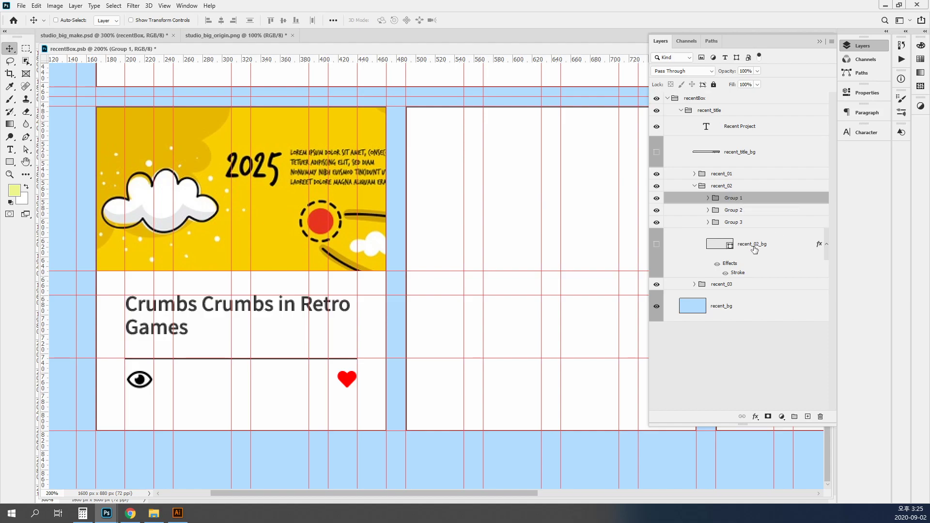
{"action": "left_click_drag", "start_coordinate": [519, 225], "coordinate": [311, 214]}
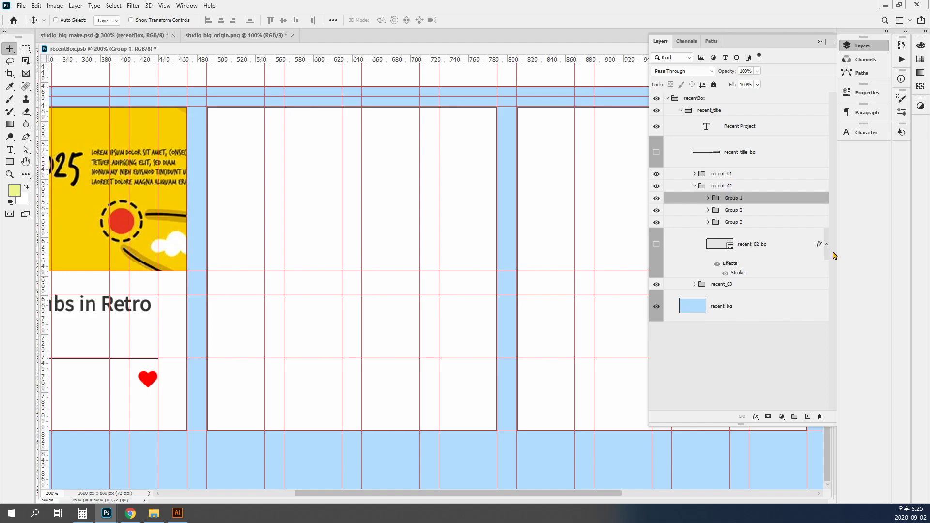
{"action": "left_click", "coordinate": [741, 212]}
{"action": "left_click", "coordinate": [742, 224], "text": "shift"}
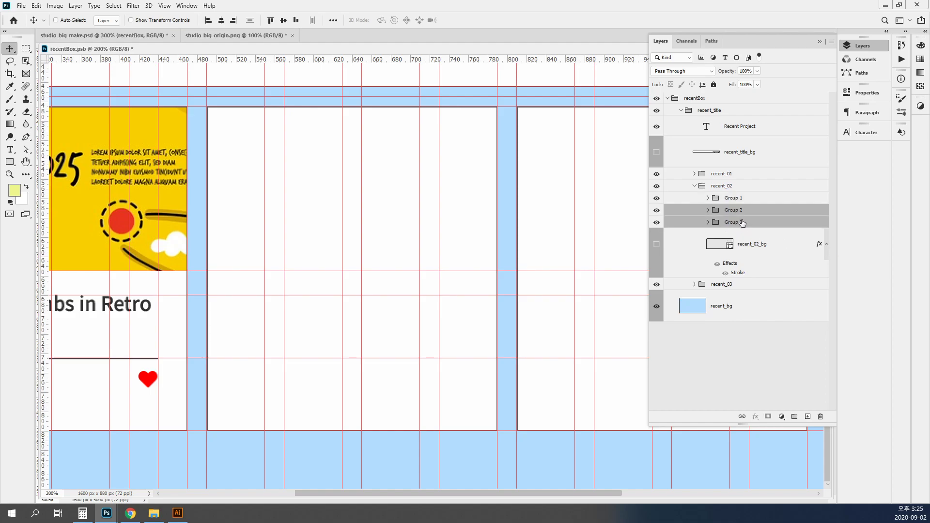
{"action": "key", "text": "Delete"}
Rename the finished card's group, Group 1, as recent_02-a.
{"action": "double_click", "coordinate": [736, 199]}
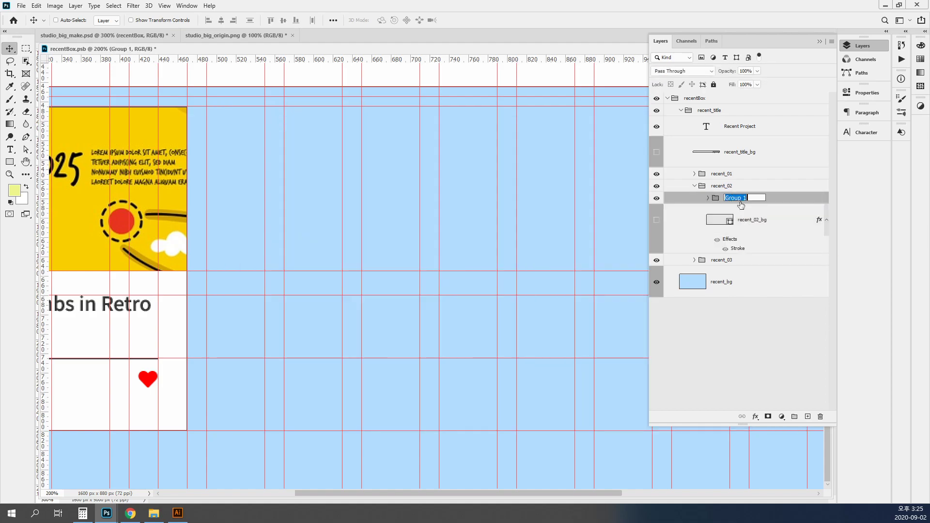
{"action": "type", "text": "recent_02-a"}
{"action": "key", "text": "Return"}
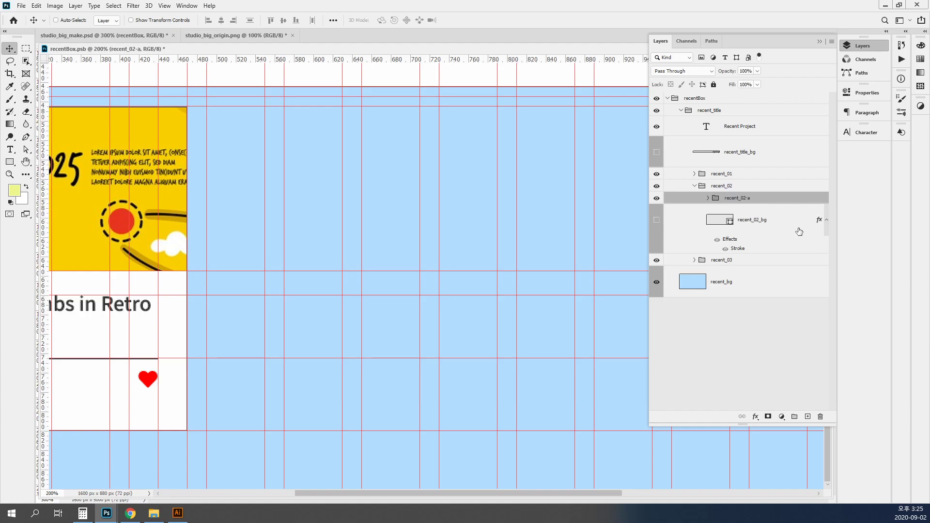
Duplicate the recent_02-a card twice, place the copies in the second and third card slots, and save recentBox.psb.
{"action": "key", "text": "ctrl+j"}
{"action": "left_click_drag", "start_coordinate": [167, 262], "coordinate": [471, 251]}
{"action": "left_click_drag", "start_coordinate": [517, 276], "coordinate": [270, 276]}
{"action": "key", "text": "ctrl+j"}
{"action": "left_click_drag", "start_coordinate": [178, 265], "coordinate": [489, 265]}
{"action": "left_click_drag", "start_coordinate": [275, 301], "coordinate": [609, 302]}
{"action": "left_click_drag", "start_coordinate": [249, 269], "coordinate": [401, 259]}
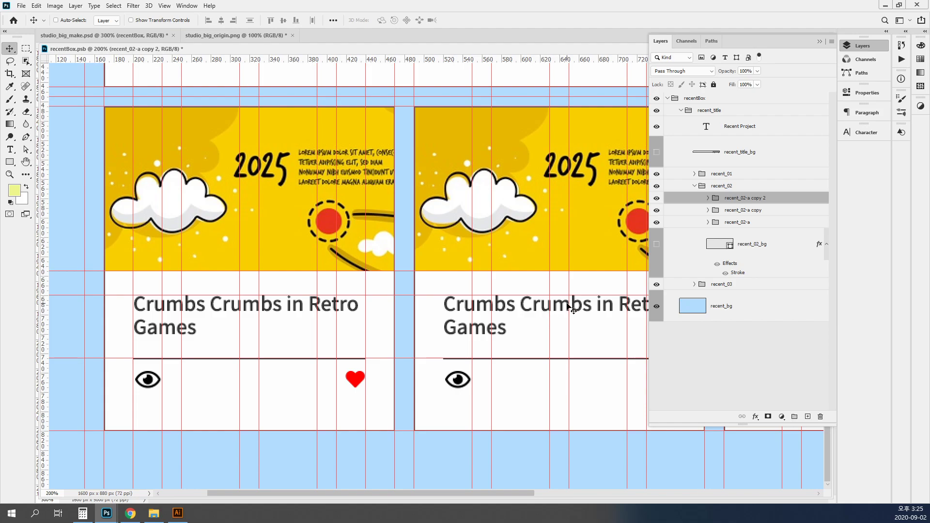
{"action": "key", "text": "ctrl+s"}
{"action": "left_click", "coordinate": [707, 199]}
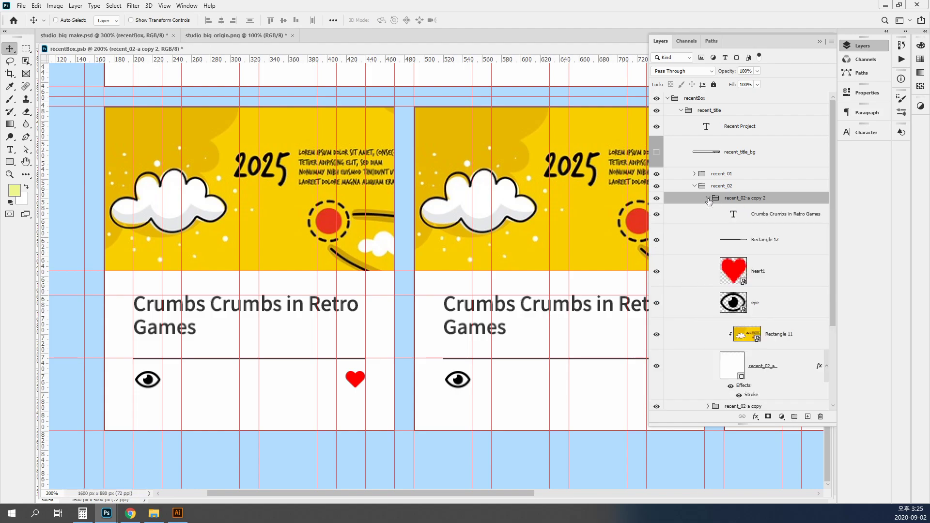
{"action": "left_click", "coordinate": [708, 199]}
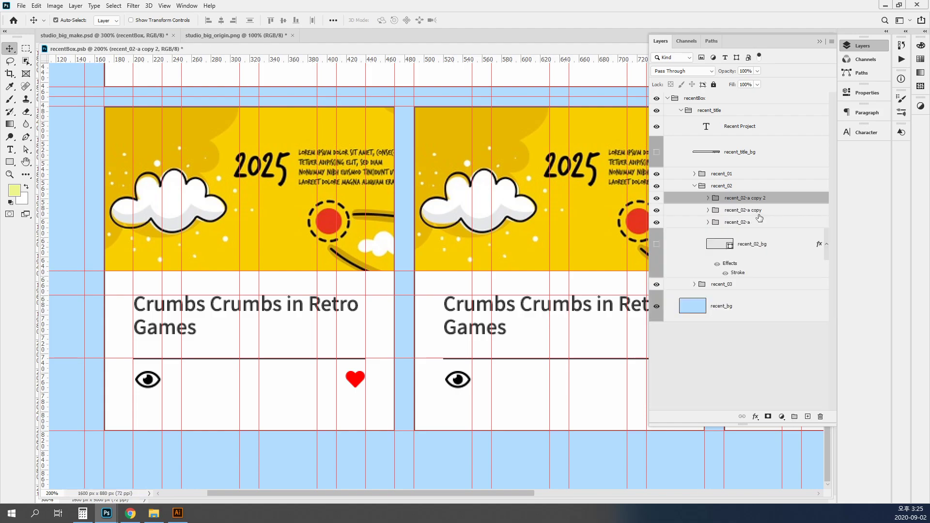
{"action": "left_click", "coordinate": [708, 198]}
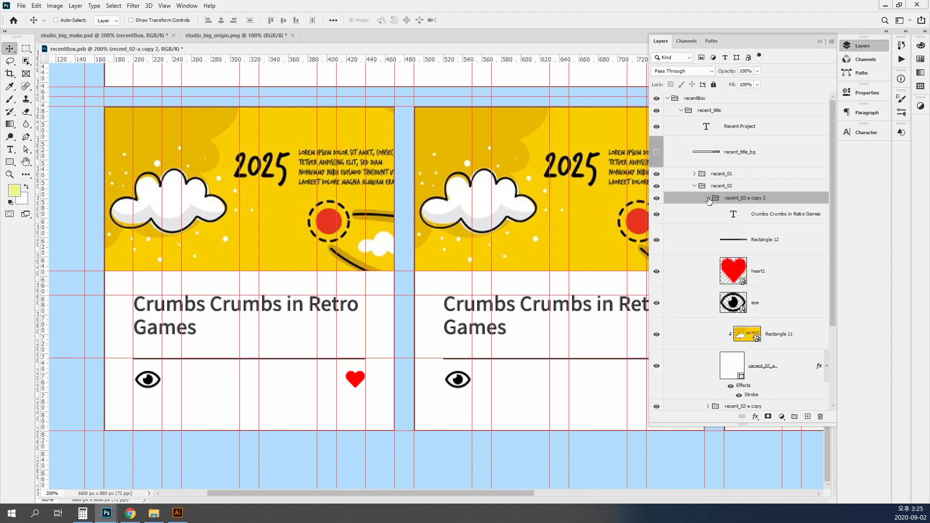
{"action": "left_click", "coordinate": [775, 333]}
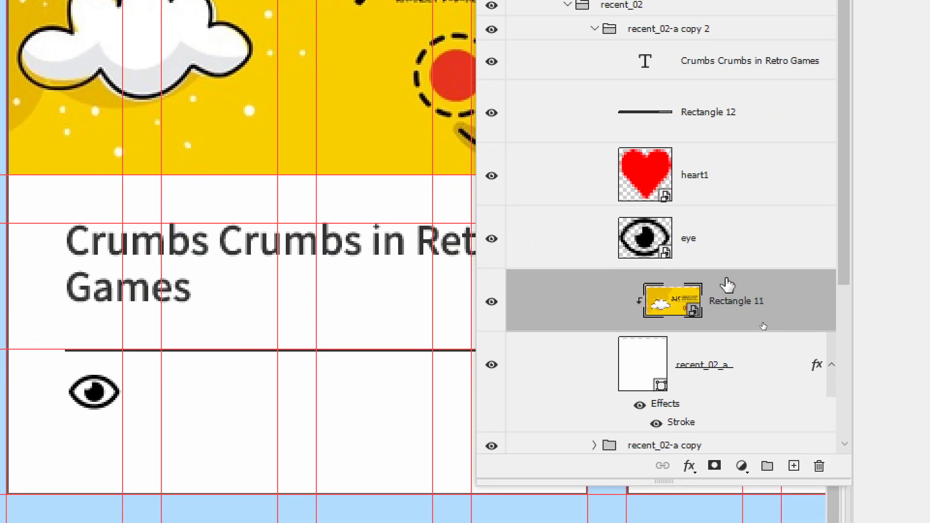
{"action": "right_click", "coordinate": [799, 308]}
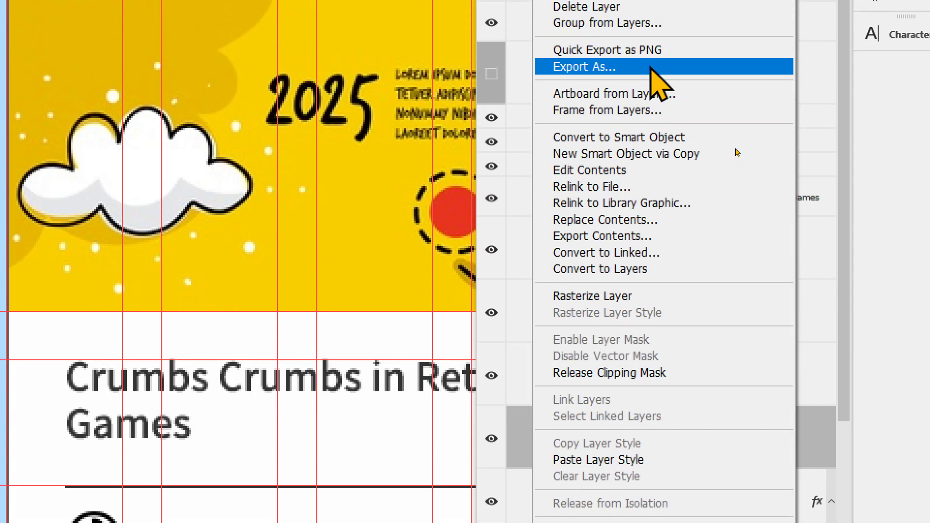
{"action": "left_click", "coordinate": [652, 68]}
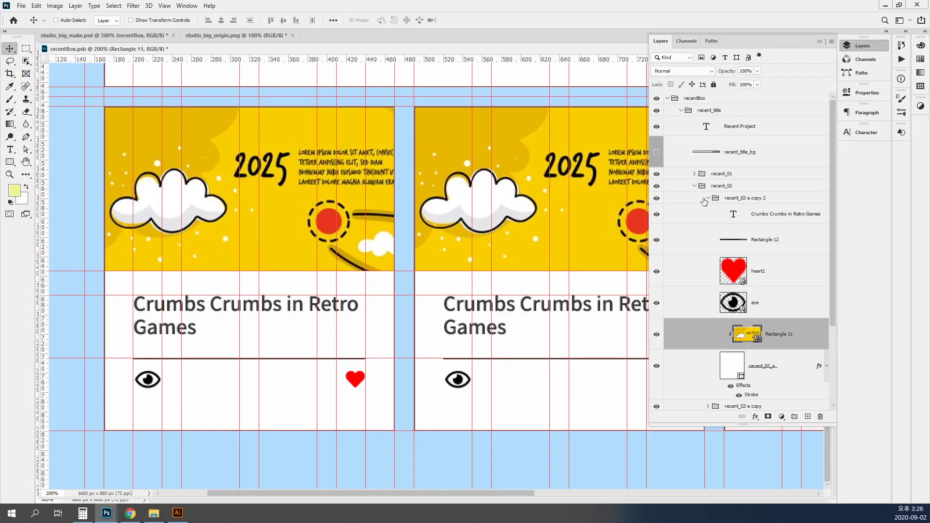
{"action": "left_click", "coordinate": [707, 199]}
Rename the group recent_02-a copy 2 as recent_02-c and recent_02-a copy as recent_02-b.
{"action": "double_click", "coordinate": [755, 199]}
{"action": "left_click_drag", "start_coordinate": [750, 200], "coordinate": [814, 201]}
{"action": "type", "text": "c"}
{"action": "key", "text": "Return"}
{"action": "double_click", "coordinate": [750, 210]}
{"action": "left_click_drag", "start_coordinate": [750, 209], "coordinate": [788, 211]}
{"action": "type", "text": "-"}
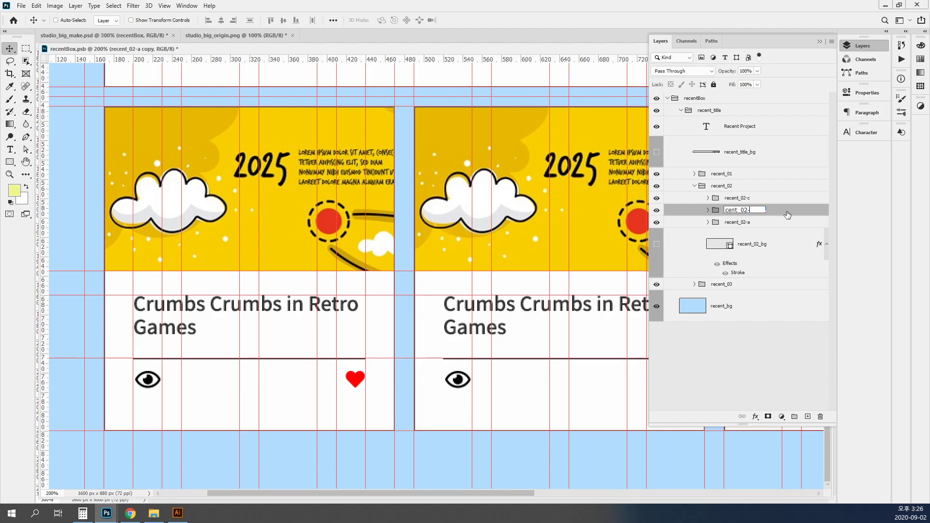
{"action": "key", "text": "Return"}
Reorder the card groups so recent_02-a is above recent_02-b and recent_02-c is below, and save the file.
{"action": "left_click", "coordinate": [742, 224]}
{"action": "left_click", "coordinate": [747, 214]}
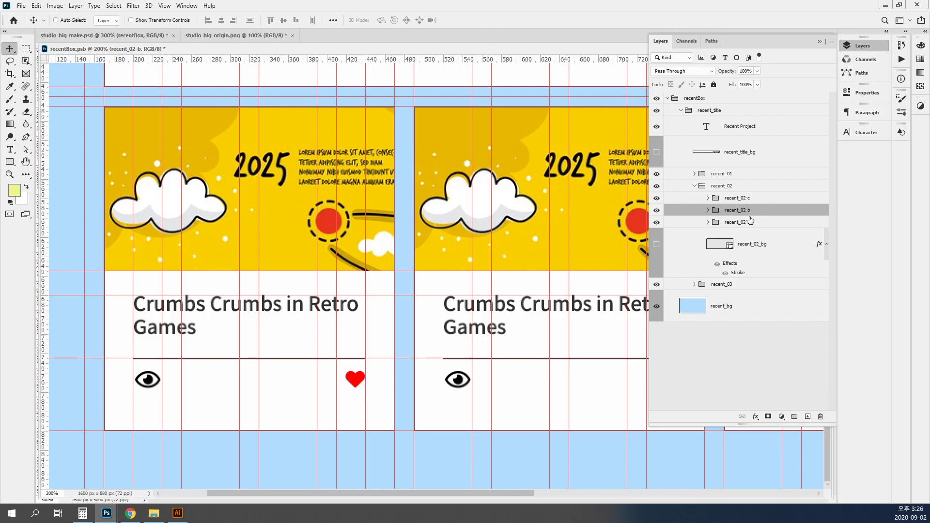
{"action": "key", "text": "Down"}
{"action": "key", "text": "Up"}
{"action": "left_click", "coordinate": [755, 199]}
{"action": "key", "text": "ctrl+["}
{"action": "key", "text": "ctrl+bracketleft"}
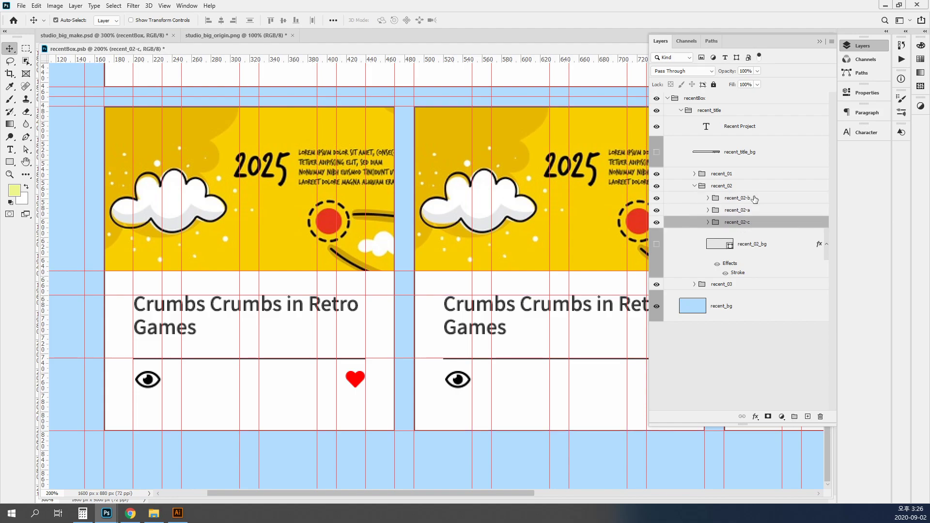
{"action": "left_click", "coordinate": [756, 213]}
{"action": "key", "text": "ctrl+bracketright"}
{"action": "key", "text": "ctrl+s"}
Deselect the layers, collapse the layer list, and close recentBox.psb to return to studio_big_make.psd.
{"action": "left_click", "coordinate": [712, 332]}
{"action": "left_click", "coordinate": [854, 47]}
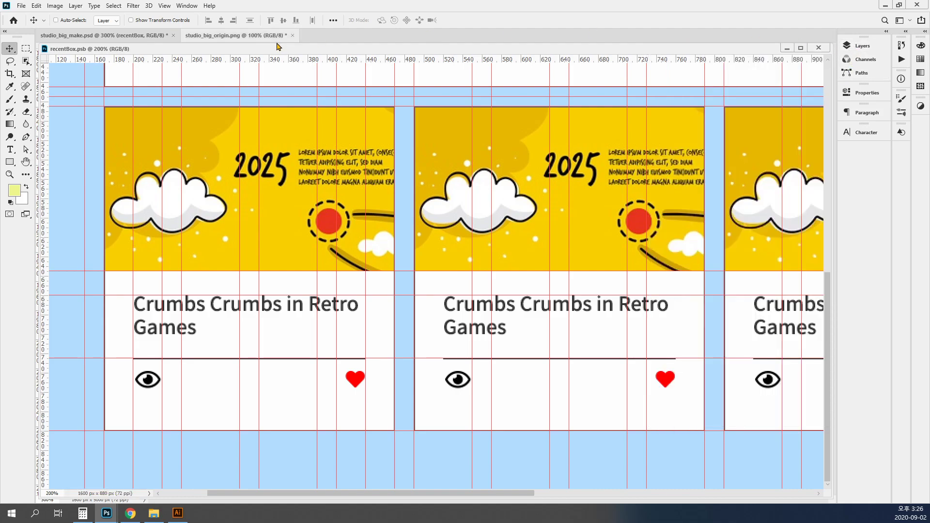
{"action": "left_click", "coordinate": [288, 191]}
{"action": "left_click", "coordinate": [446, 247]}
{"action": "left_click", "coordinate": [428, 252], "text": "ctrl"}
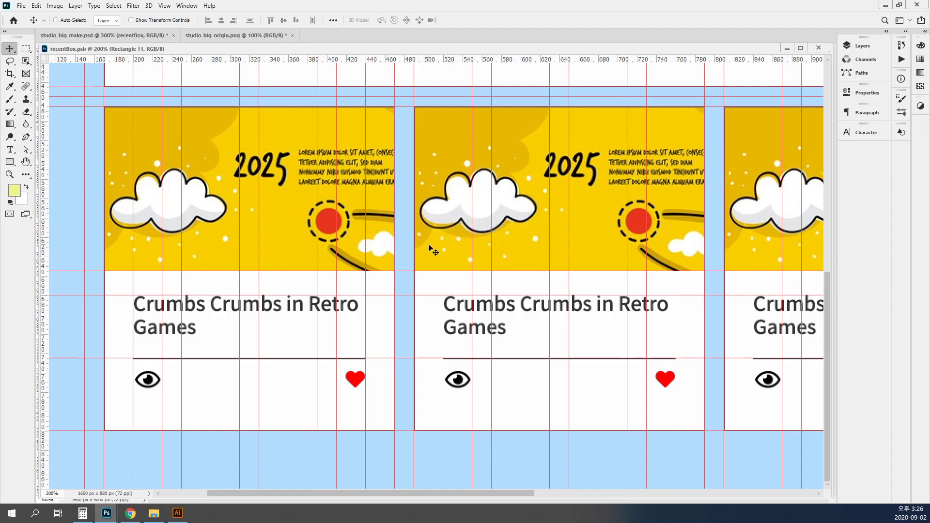
{"action": "key", "text": "ctrl+w"}
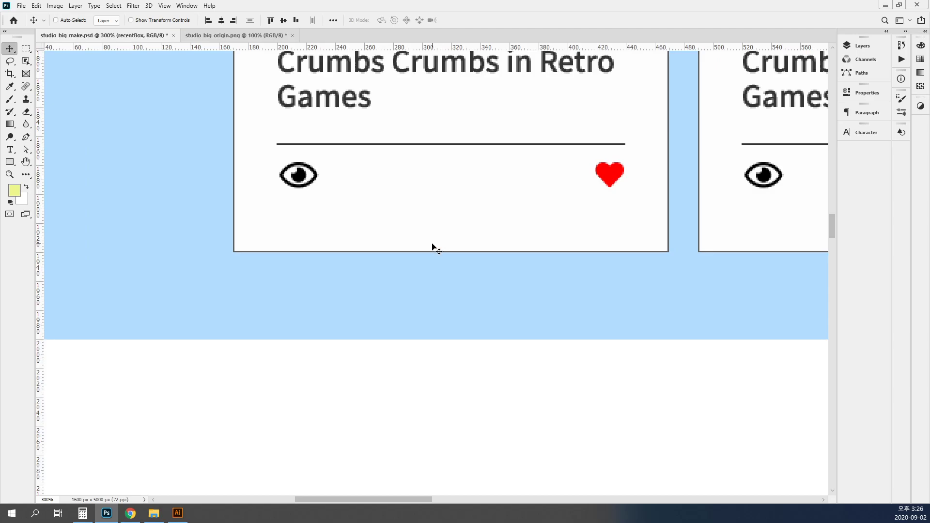
Review the page in studio_big_make.psd, from the updated Recent Project cards down to the empty footer area.
{"action": "left_click", "coordinate": [262, 36]}
{"action": "left_click", "coordinate": [102, 36]}
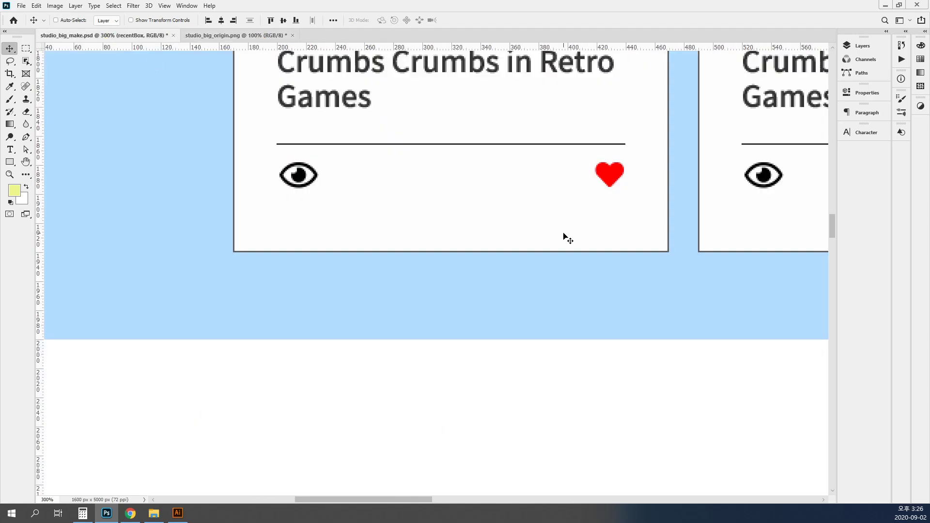
{"action": "key", "text": "ctrl+0"}
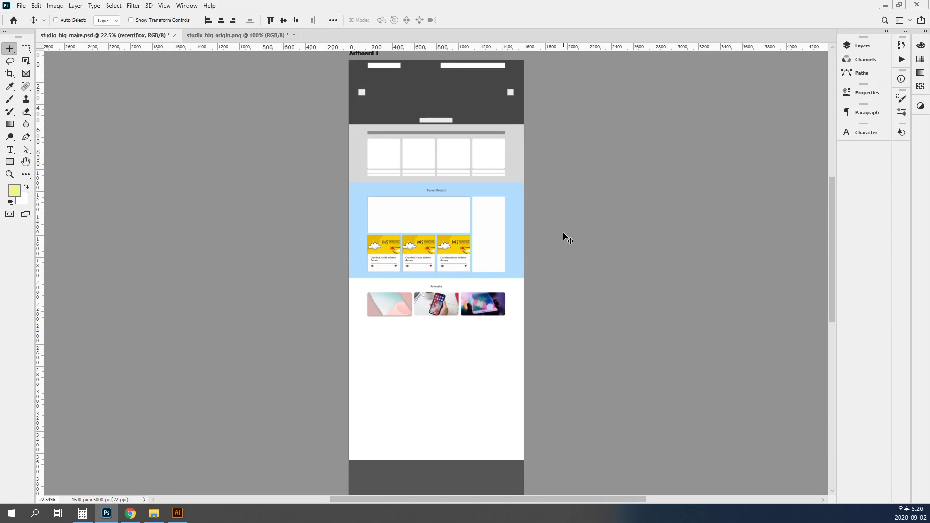
{"action": "left_click", "coordinate": [445, 229]}
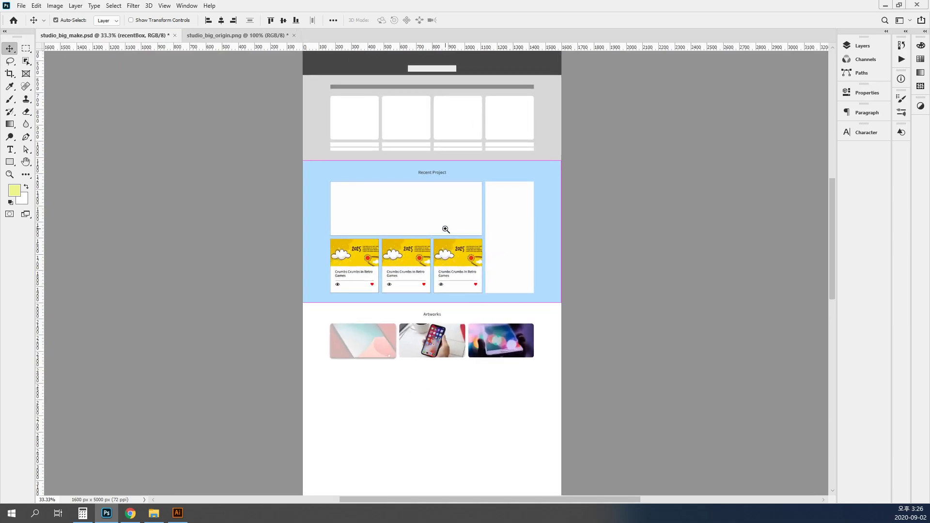
{"action": "left_click_drag", "start_coordinate": [445, 362], "coordinate": [432, 158]}
{"action": "left_click_drag", "start_coordinate": [431, 374], "coordinate": [422, 262]}
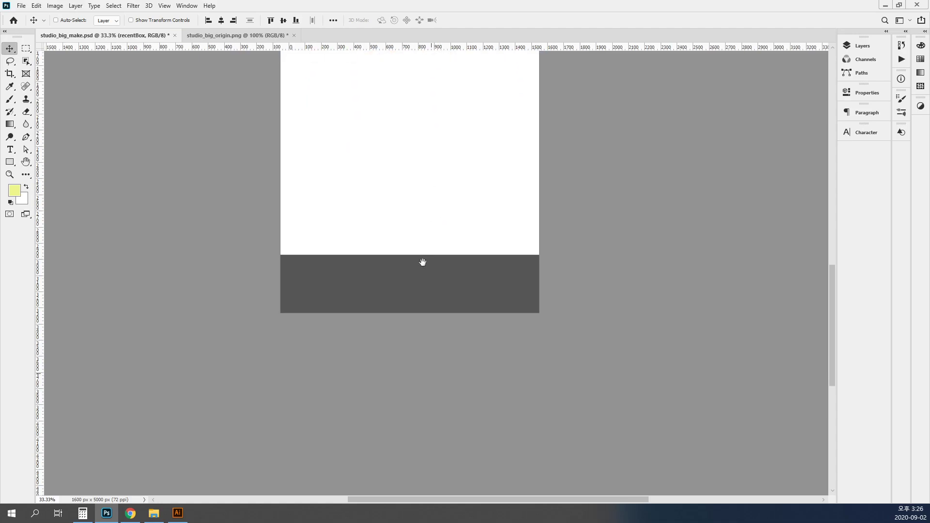
{"action": "left_click", "coordinate": [420, 261], "text": "ctrl"}
{"action": "left_click_drag", "start_coordinate": [400, 63], "coordinate": [417, 359]}
{"action": "left_click_drag", "start_coordinate": [418, 85], "coordinate": [430, 270]}
{"action": "left_click_drag", "start_coordinate": [473, 129], "coordinate": [488, 177]}
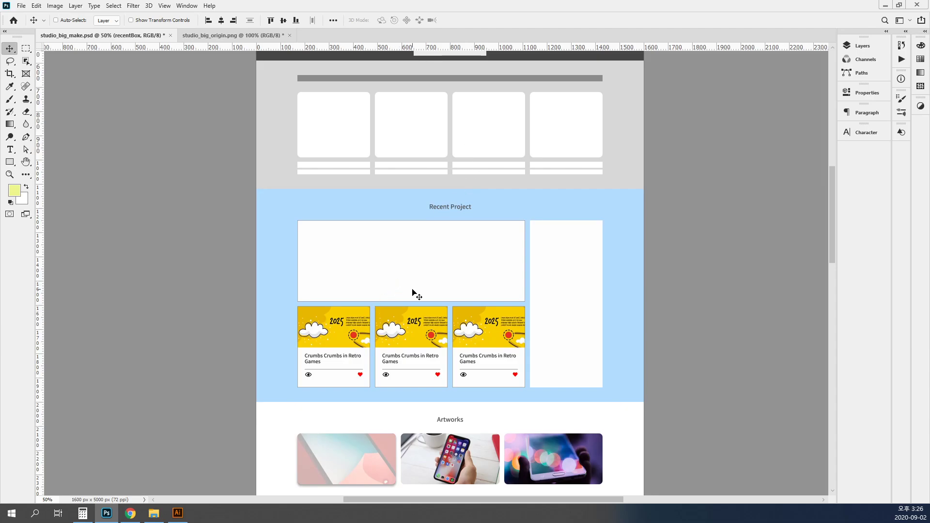
{"action": "scroll", "coordinate": [413, 292], "scroll_direction": "down", "scroll_amount": 10}
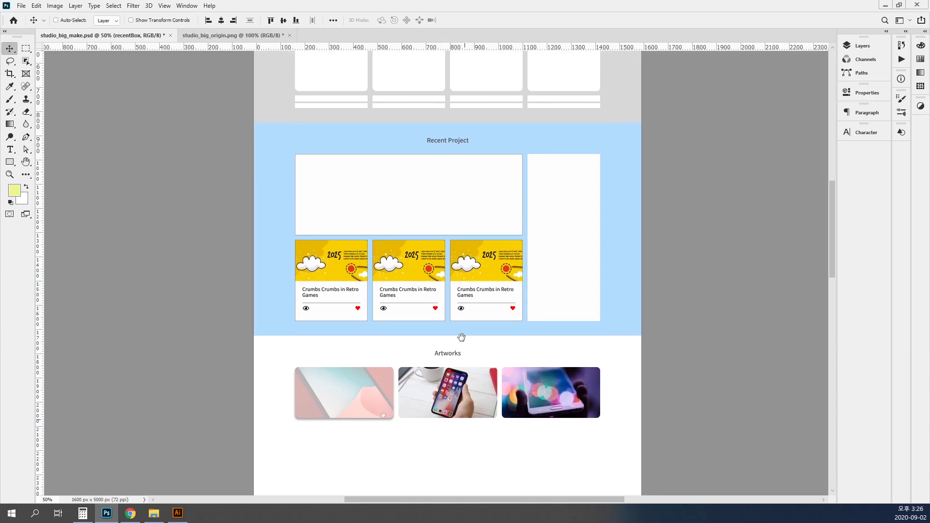
{"action": "left_click_drag", "start_coordinate": [463, 413], "coordinate": [473, 337]}
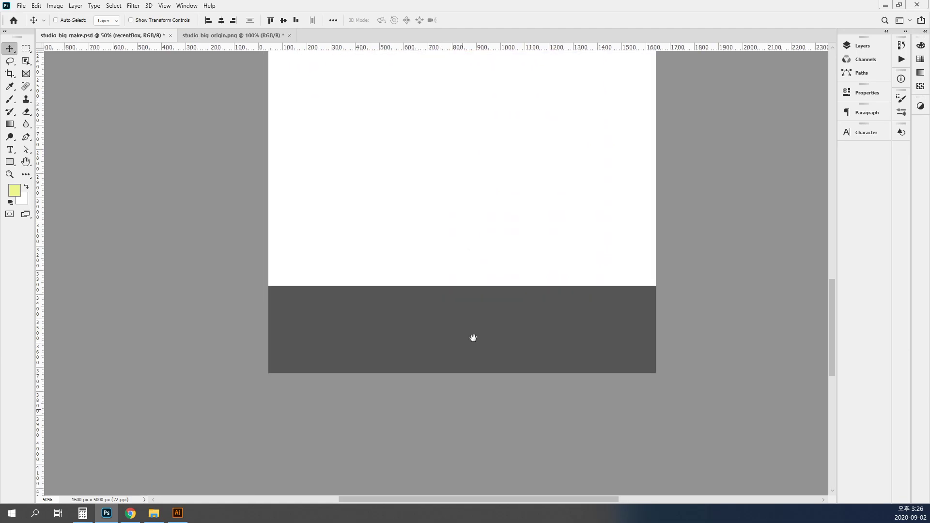
{"action": "left_click", "coordinate": [482, 353], "text": "ctrl"}
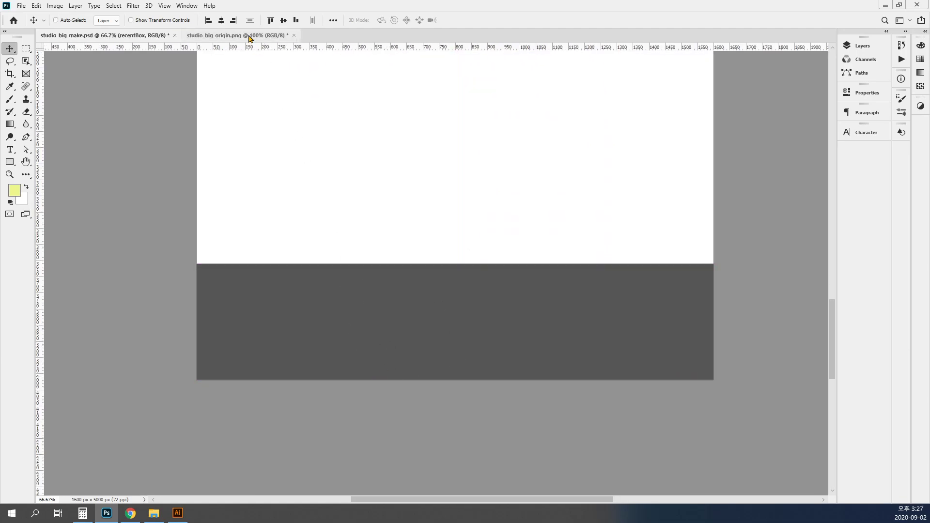
Switch to studio_big_origin.png and examine the footer's category links, contact details and e-mail form.
{"action": "left_click", "coordinate": [248, 36]}
{"action": "left_click_drag", "start_coordinate": [416, 388], "coordinate": [397, 202]}
{"action": "scroll", "coordinate": [374, 279], "scroll_direction": "down", "scroll_amount": 10}
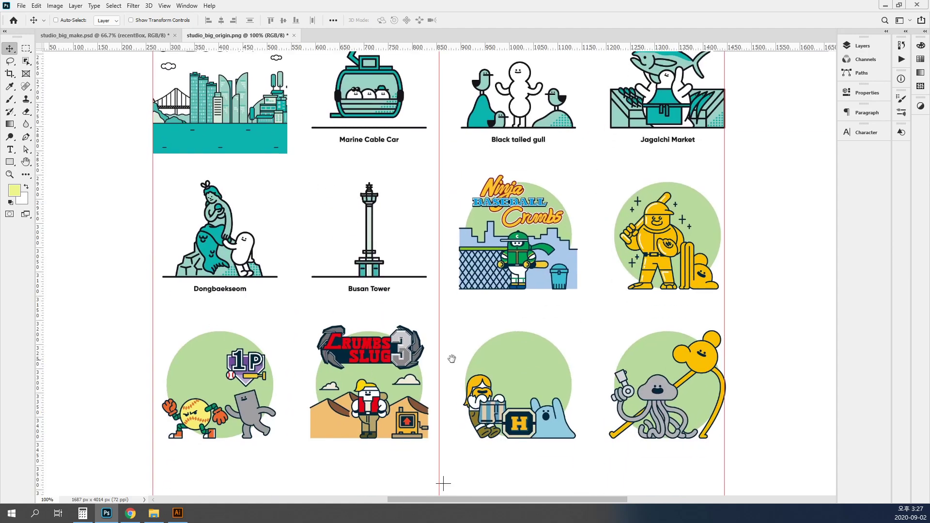
{"action": "scroll", "coordinate": [380, 339], "scroll_direction": "down", "scroll_amount": 6}
{"action": "left_click_drag", "start_coordinate": [379, 329], "coordinate": [399, 242]}
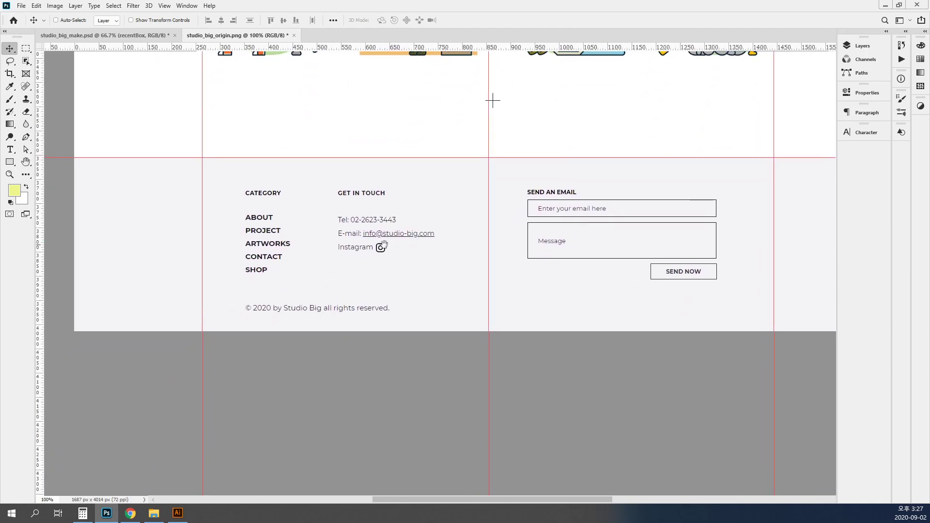
{"action": "left_click", "coordinate": [246, 217], "text": "ctrl"}
{"action": "left_click_drag", "start_coordinate": [334, 321], "coordinate": [359, 332]}
{"action": "key", "text": "ctrl+r"}
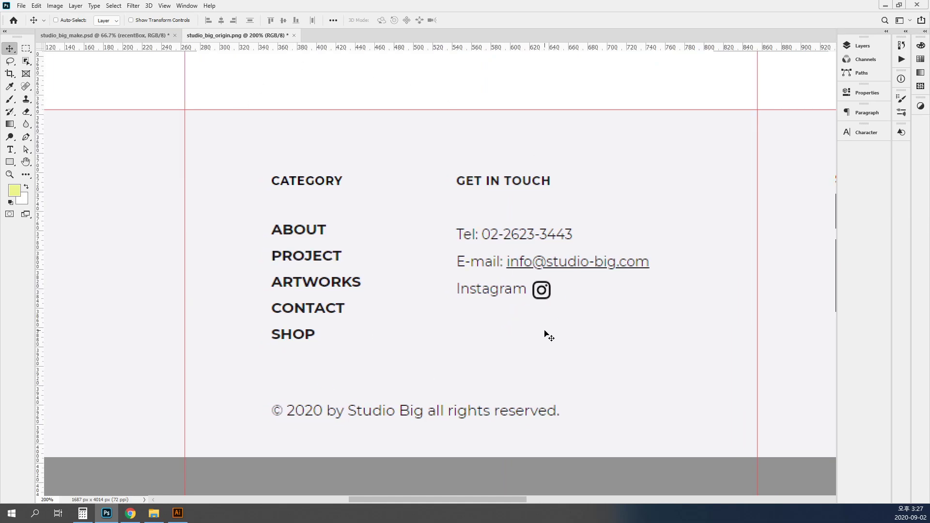
{"action": "key", "text": "ctrl+minus"}
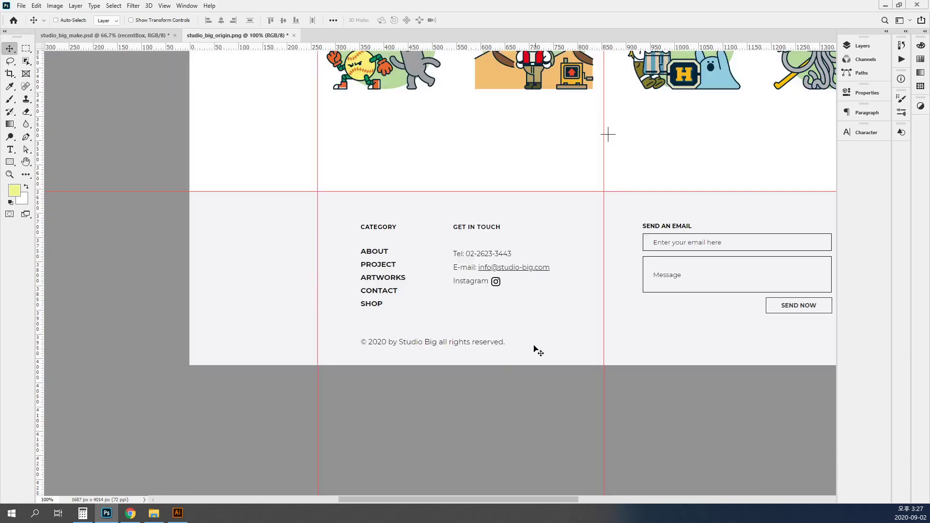
Examine the reference footer's four sections: category links, contact details, e-mail form and copyright line.
{"action": "left_click_drag", "start_coordinate": [646, 287], "coordinate": [512, 291]}
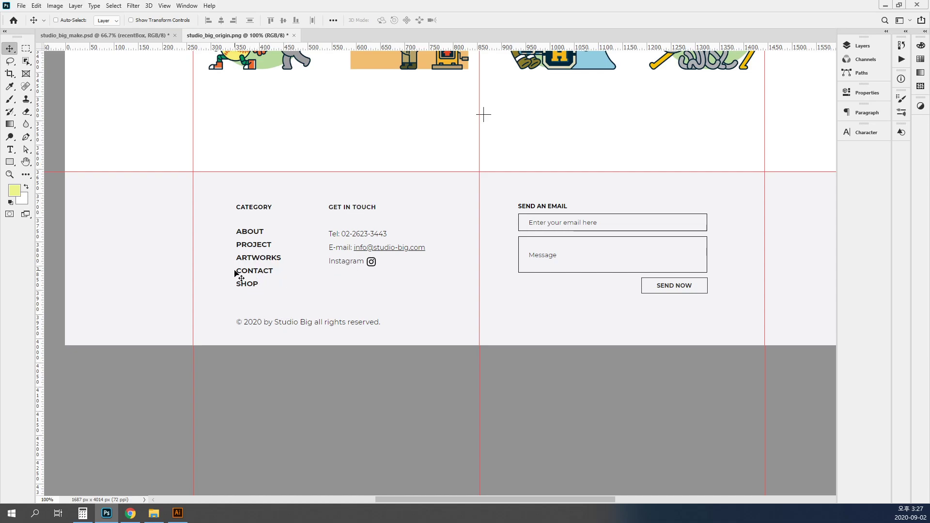
{"action": "mouse_move", "coordinate": [226, 196]}
{"action": "left_mouse_down"}
{"action": "mouse_move", "coordinate": [289, 267]}
{"action": "mouse_move", "coordinate": [292, 308]}
{"action": "left_mouse_up"}
{"action": "mouse_move", "coordinate": [320, 197]}
{"action": "left_mouse_down"}
{"action": "mouse_move", "coordinate": [441, 292]}
{"action": "mouse_move", "coordinate": [429, 300]}
{"action": "left_mouse_up"}
{"action": "mouse_move", "coordinate": [506, 195]}
{"action": "left_mouse_down"}
{"action": "mouse_move", "coordinate": [704, 297]}
{"action": "mouse_move", "coordinate": [710, 312]}
{"action": "mouse_move", "coordinate": [722, 303]}
{"action": "left_mouse_up"}
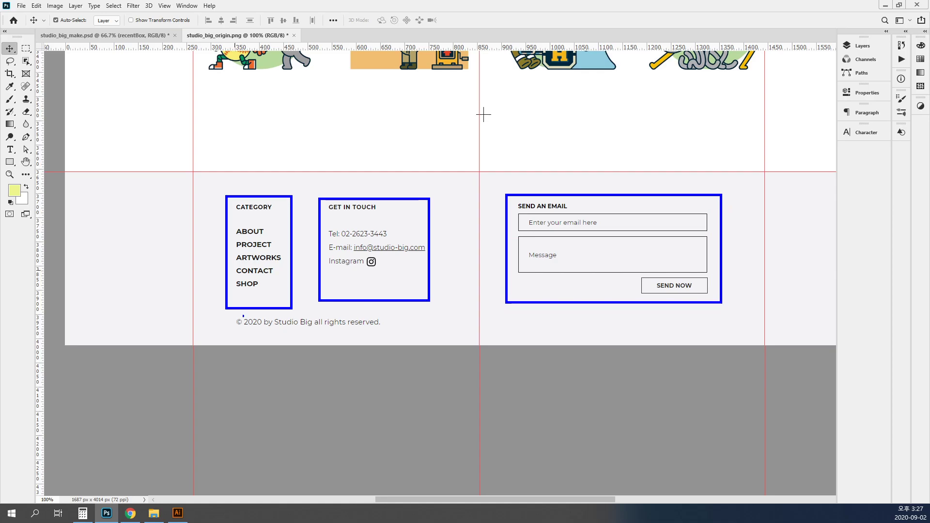
{"action": "mouse_move", "coordinate": [223, 315]}
{"action": "left_mouse_down"}
{"action": "mouse_move", "coordinate": [726, 316]}
{"action": "mouse_move", "coordinate": [726, 333]}
{"action": "left_mouse_up"}
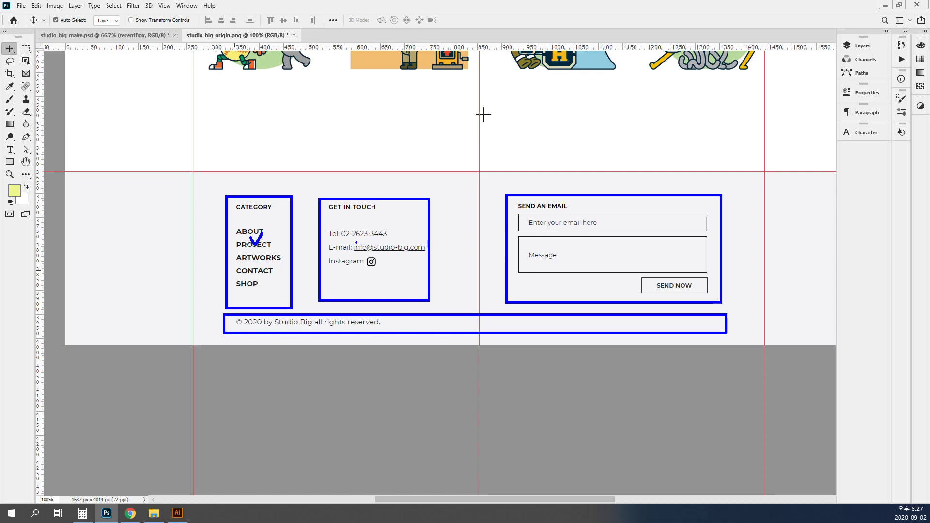
{"action": "left_click_drag", "start_coordinate": [562, 240], "coordinate": [563, 237]}
{"action": "left_click_drag", "start_coordinate": [330, 321], "coordinate": [352, 318]}
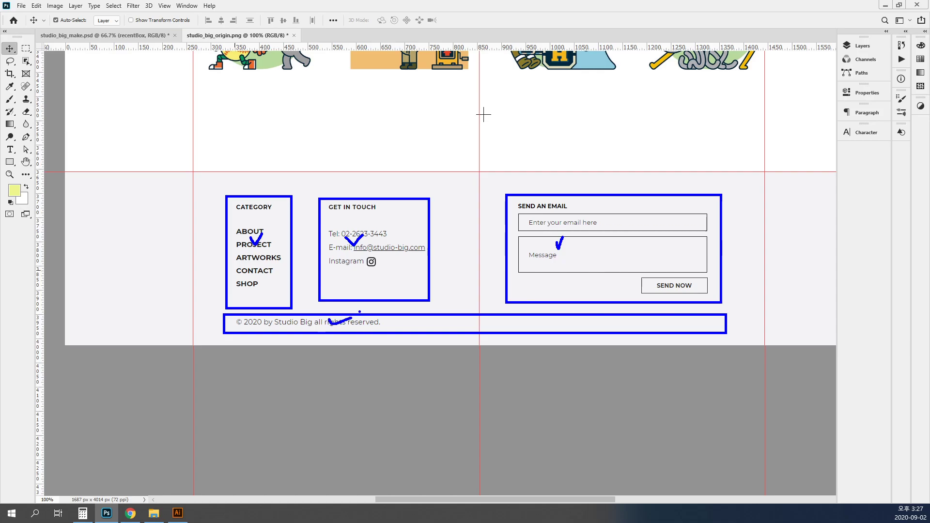
{"action": "key", "text": "Escape"}
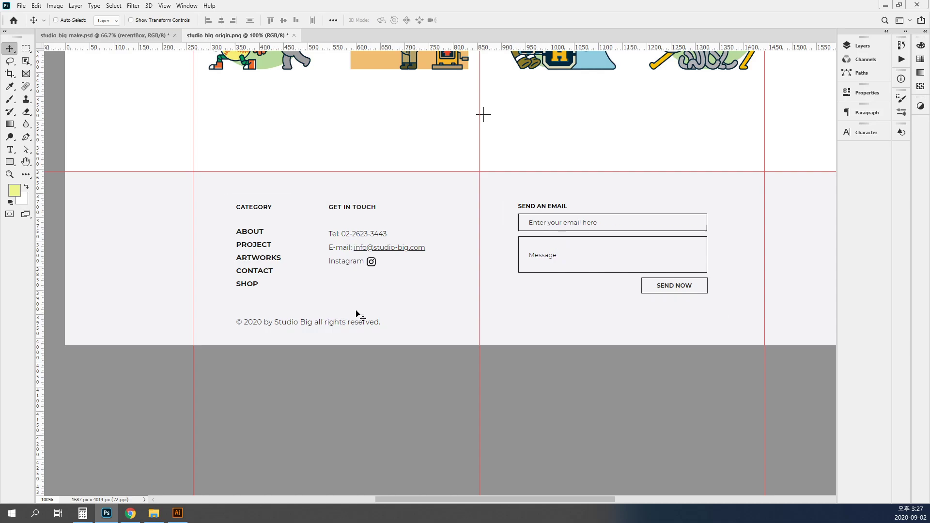
Switch to studio_big_make.psd, open the footBox smart object's contents, and enlarge its window to show the full footer height.
{"action": "left_click", "coordinate": [111, 36]}
{"action": "left_click", "coordinate": [390, 318], "text": "ctrl"}
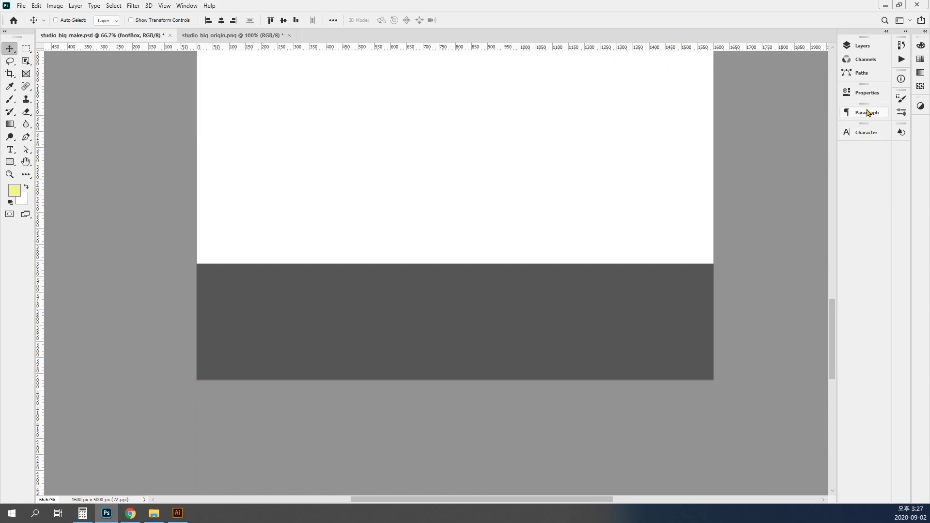
{"action": "left_click", "coordinate": [863, 47]}
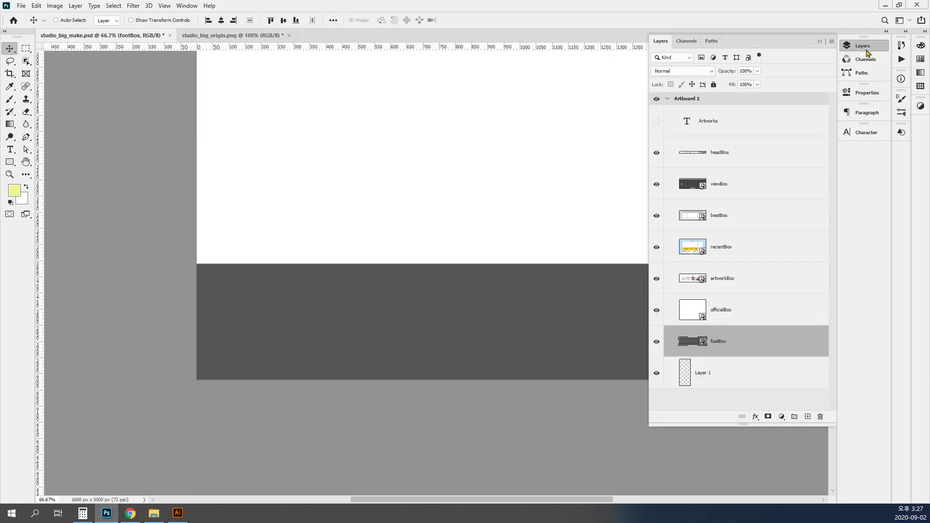
{"action": "double_click", "coordinate": [690, 343]}
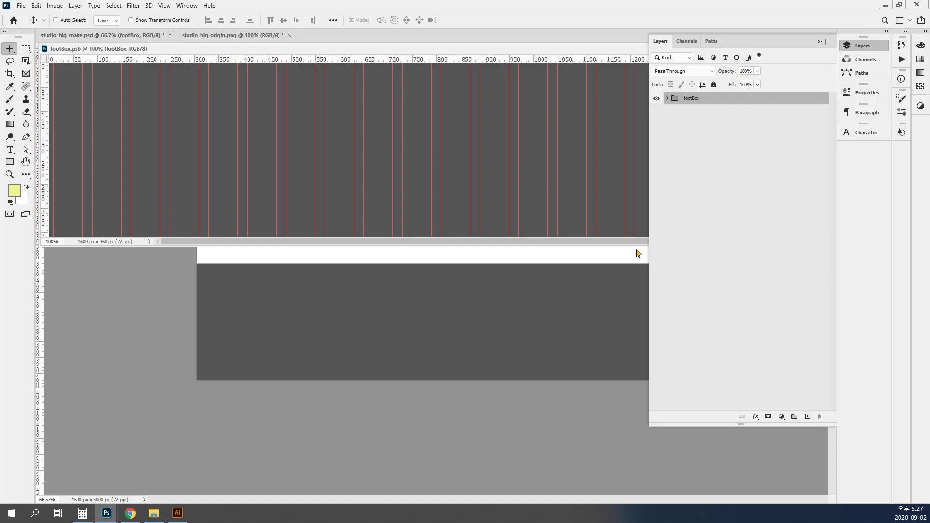
{"action": "left_click_drag", "start_coordinate": [638, 247], "coordinate": [637, 424]}
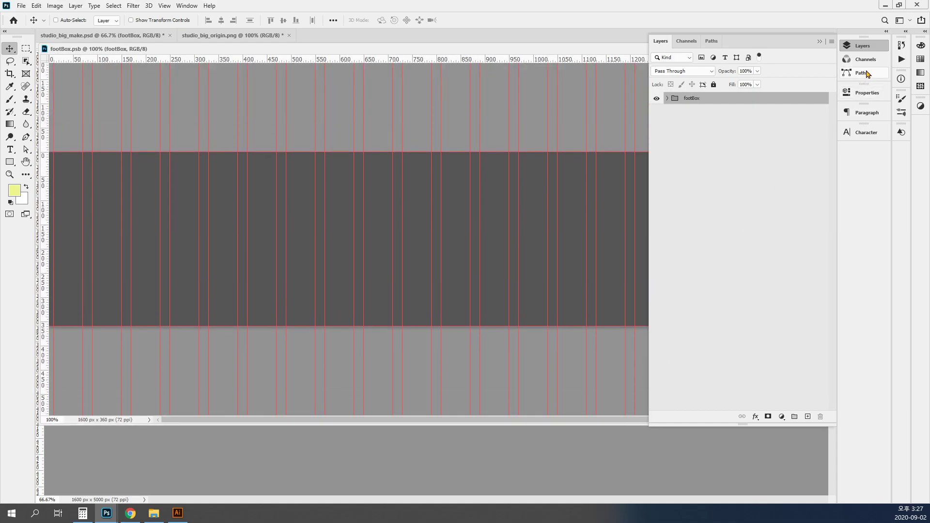
Add a new layer filled with white and place it inside the footBox group above the dark grey layer.
{"action": "left_click", "coordinate": [865, 45]}
{"action": "left_click", "coordinate": [865, 46]}
{"action": "left_click", "coordinate": [809, 417]}
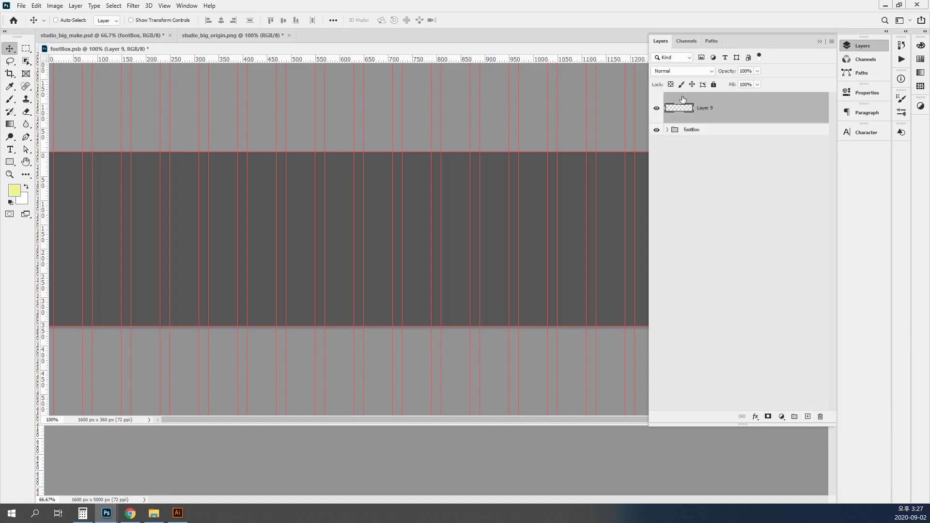
{"action": "key", "text": "ctrl+BackSpace"}
{"action": "left_click", "coordinate": [668, 129]}
{"action": "left_click_drag", "start_coordinate": [727, 117], "coordinate": [685, 193]}
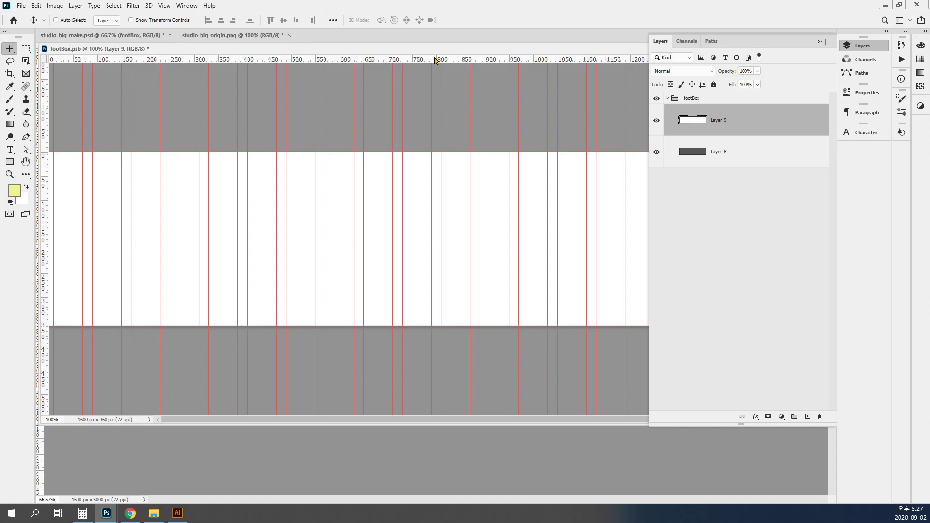
Switch the main window to studio_big_origin.png and lower the floating footBox.psb window to uncover the reference.
{"action": "left_click_drag", "start_coordinate": [439, 54], "coordinate": [467, 103]}
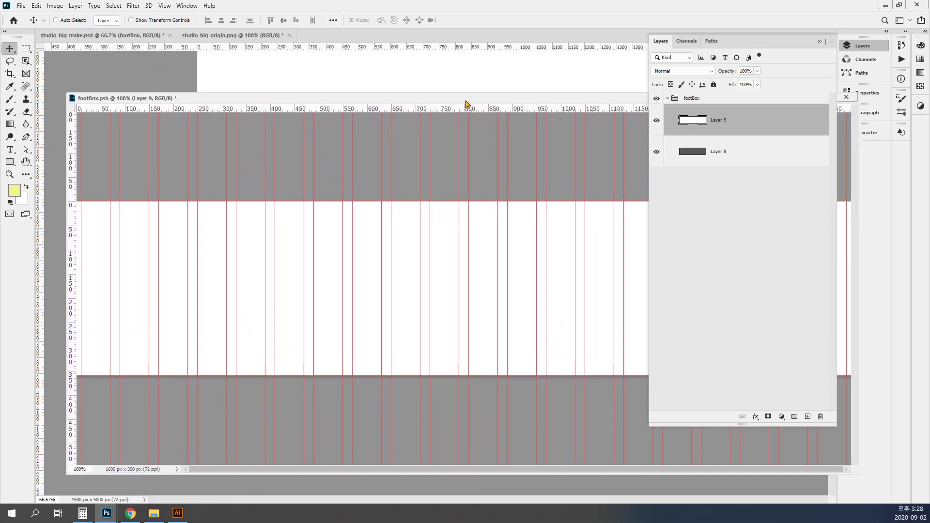
{"action": "left_click", "coordinate": [257, 36]}
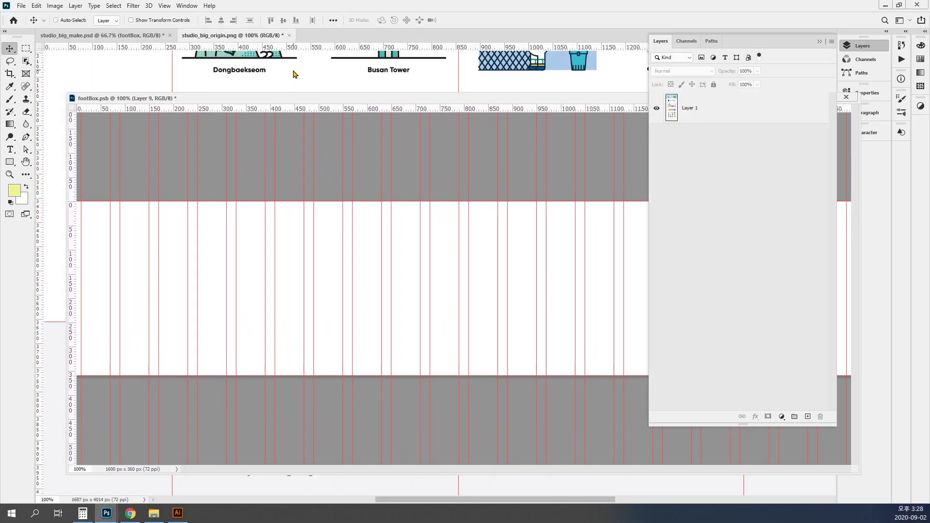
{"action": "left_click_drag", "start_coordinate": [297, 78], "coordinate": [415, 173]}
{"action": "left_click", "coordinate": [448, 247]}
{"action": "left_click_drag", "start_coordinate": [450, 99], "coordinate": [450, 207]}
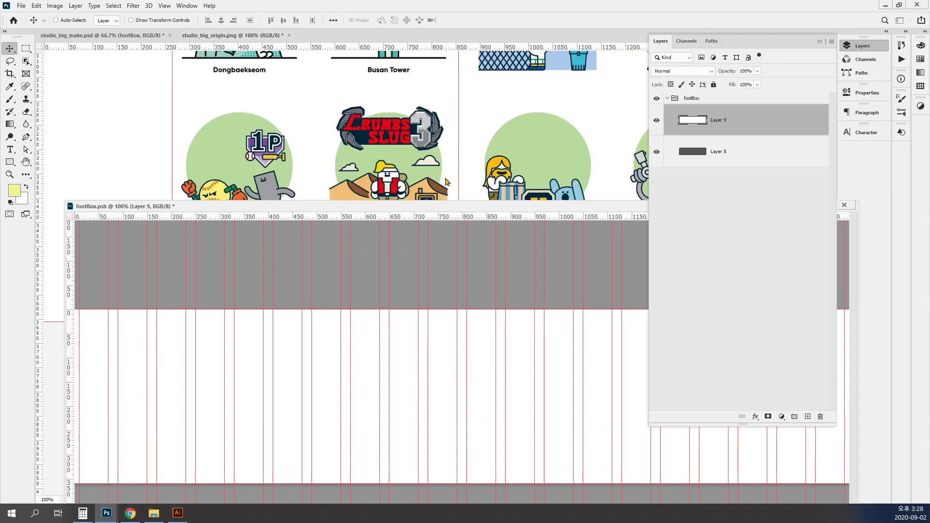
Bring the reference's footer into view above the floating footBox.psb window.
{"action": "left_click", "coordinate": [229, 115]}
{"action": "left_click", "coordinate": [368, 161], "text": "ctrl"}
{"action": "left_click_drag", "start_coordinate": [370, 177], "coordinate": [419, 91]}
{"action": "left_click_drag", "start_coordinate": [422, 192], "coordinate": [446, 78]}
{"action": "left_click_drag", "start_coordinate": [447, 133], "coordinate": [469, 99]}
{"action": "key", "text": "ctrl+minus"}
{"action": "left_click_drag", "start_coordinate": [465, 163], "coordinate": [393, 69]}
{"action": "left_click_drag", "start_coordinate": [426, 119], "coordinate": [386, 121]}
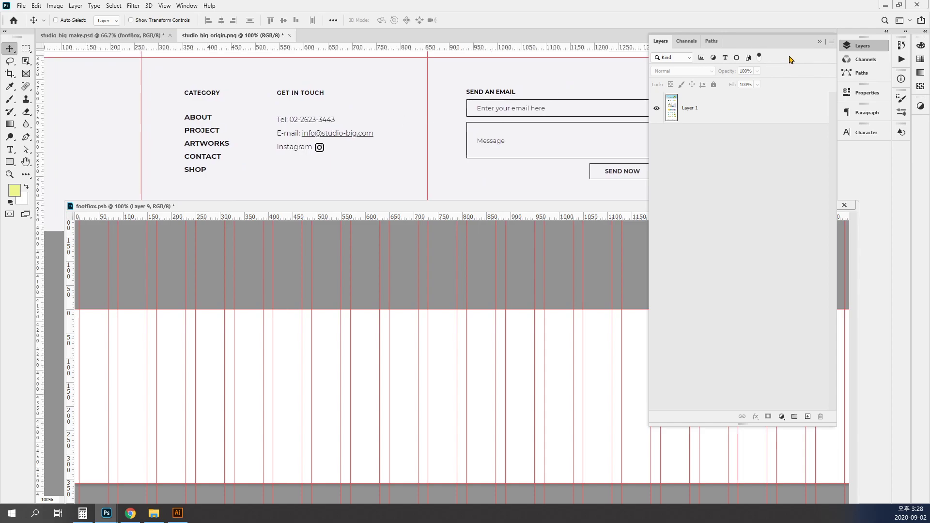
Collapse the layer list and align the footBox.psb window beneath the reference footer with its whole canvas showing at 66.7%.
{"action": "left_click", "coordinate": [858, 51]}
{"action": "left_click_drag", "start_coordinate": [367, 207], "coordinate": [347, 205]}
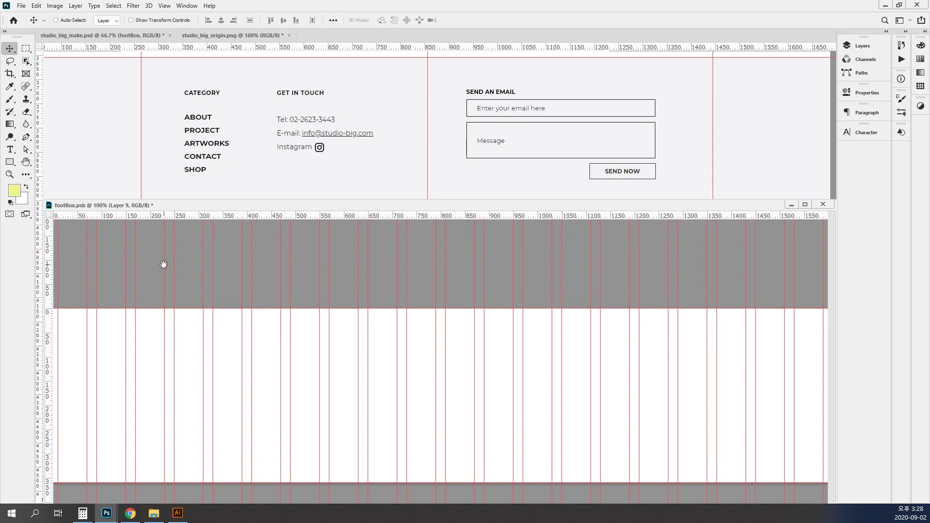
{"action": "left_click_drag", "start_coordinate": [208, 206], "coordinate": [199, 178]}
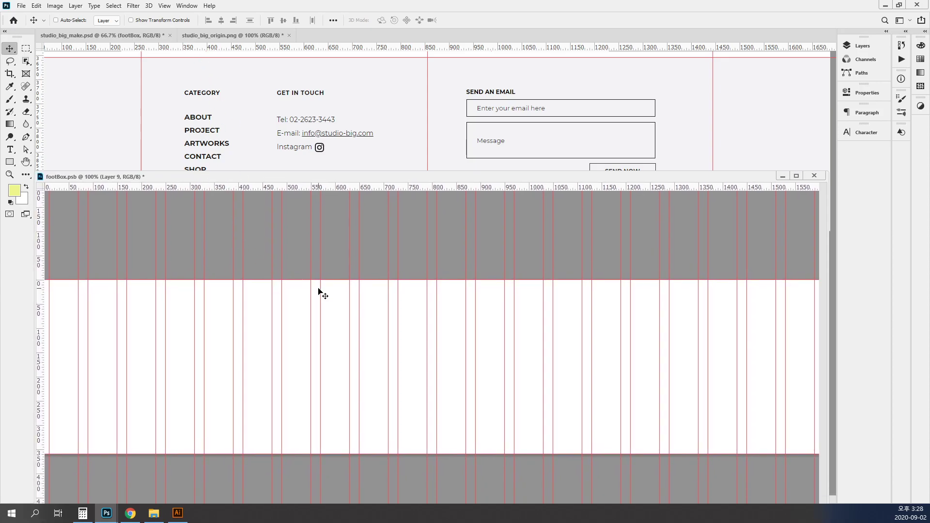
{"action": "key", "text": "ctrl+minus"}
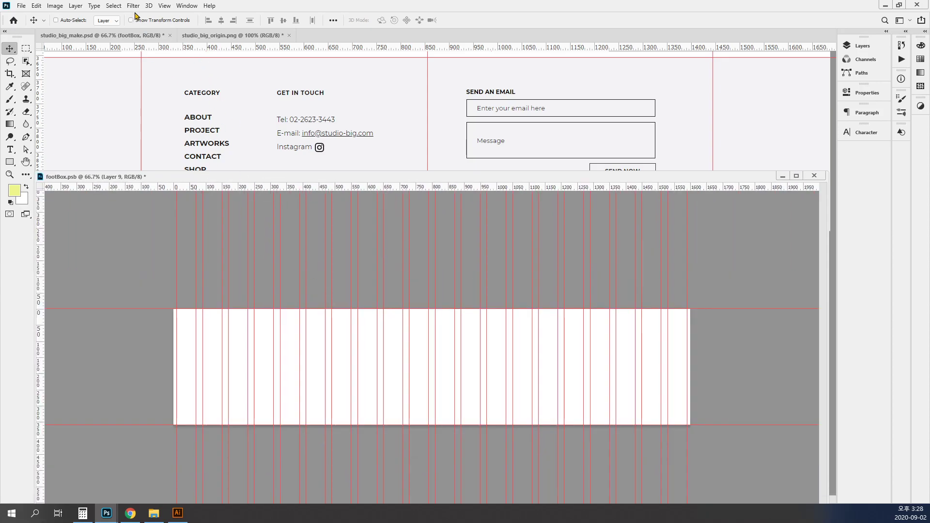
Measure the spacing between the reference footer's upper edge and its headings with a rectangular marquee, then clear the selection.
{"action": "left_click", "coordinate": [26, 48]}
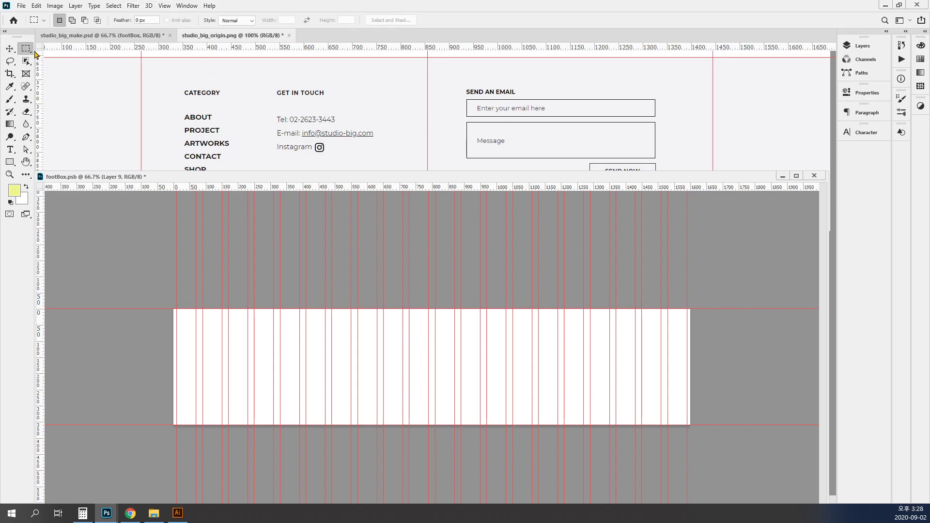
{"action": "left_click_drag", "start_coordinate": [205, 56], "coordinate": [364, 86]}
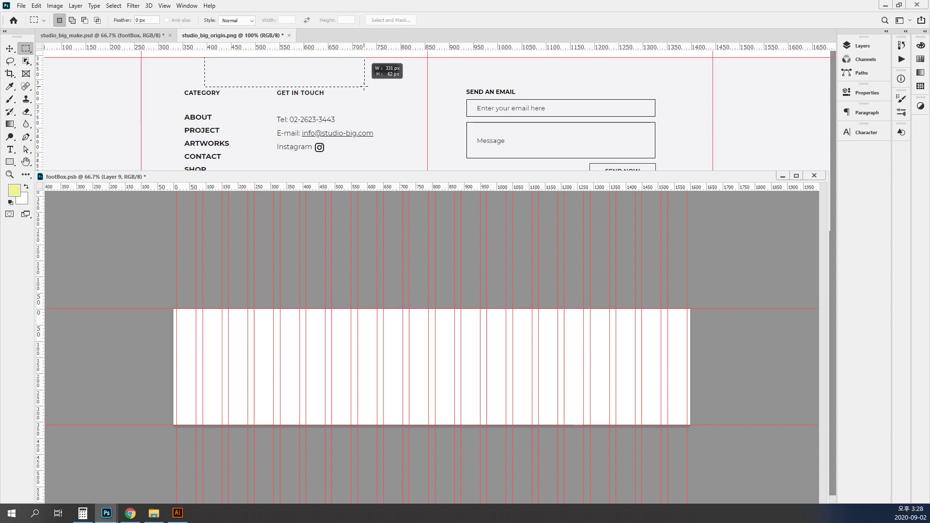
{"action": "key", "text": "ctrl+d"}
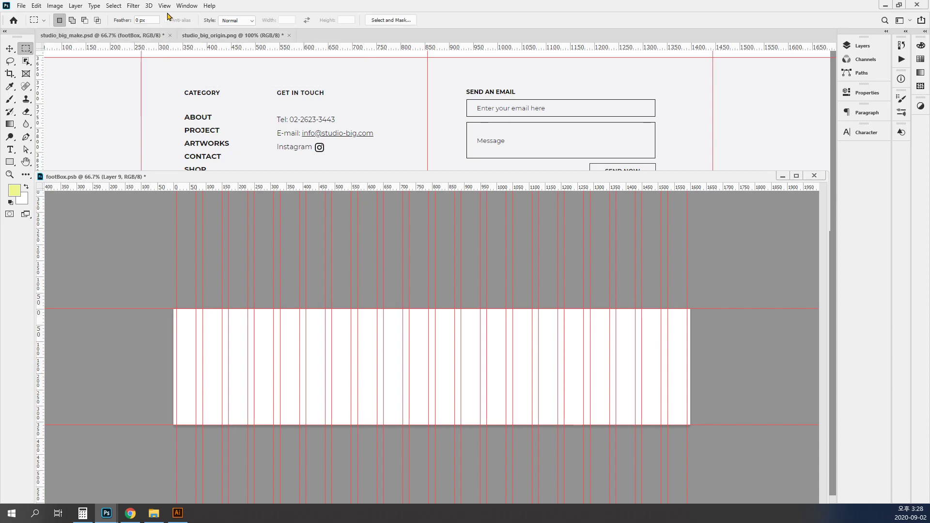
{"action": "left_click", "coordinate": [165, 6]}
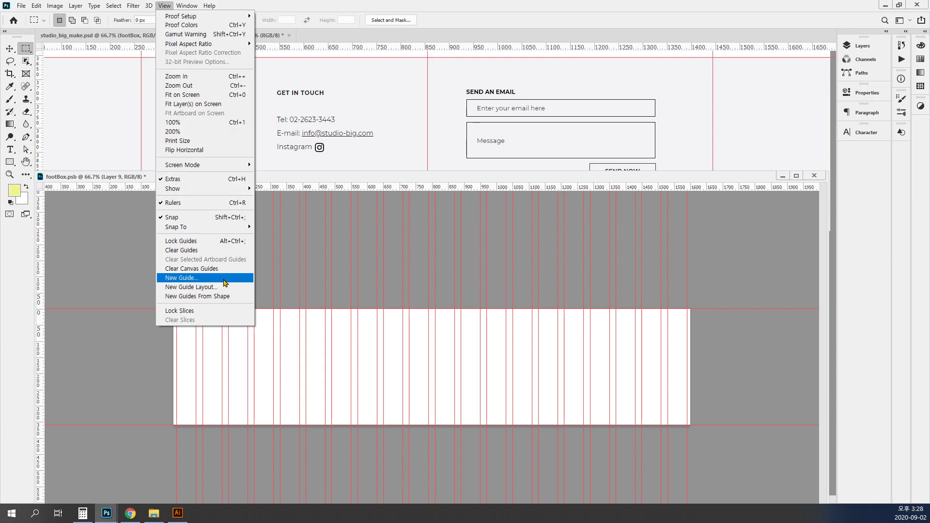
{"action": "left_click", "coordinate": [307, 251]}
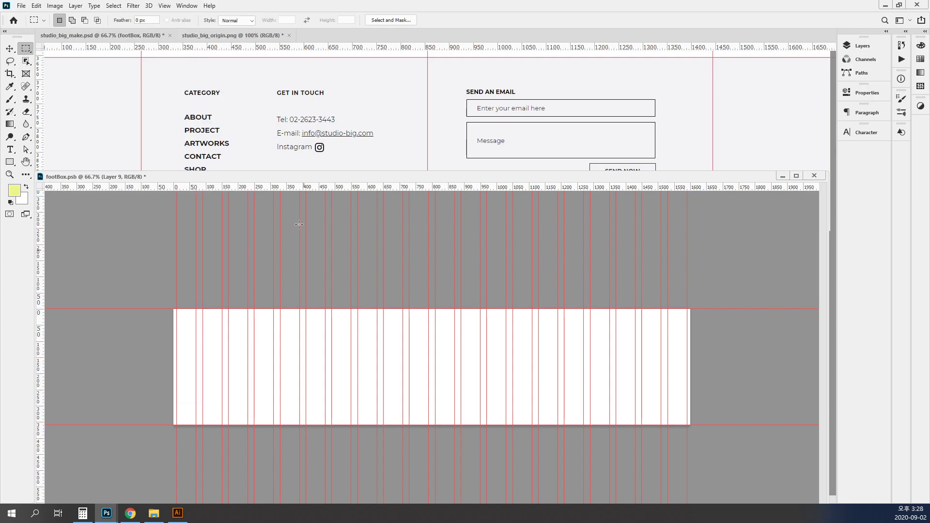